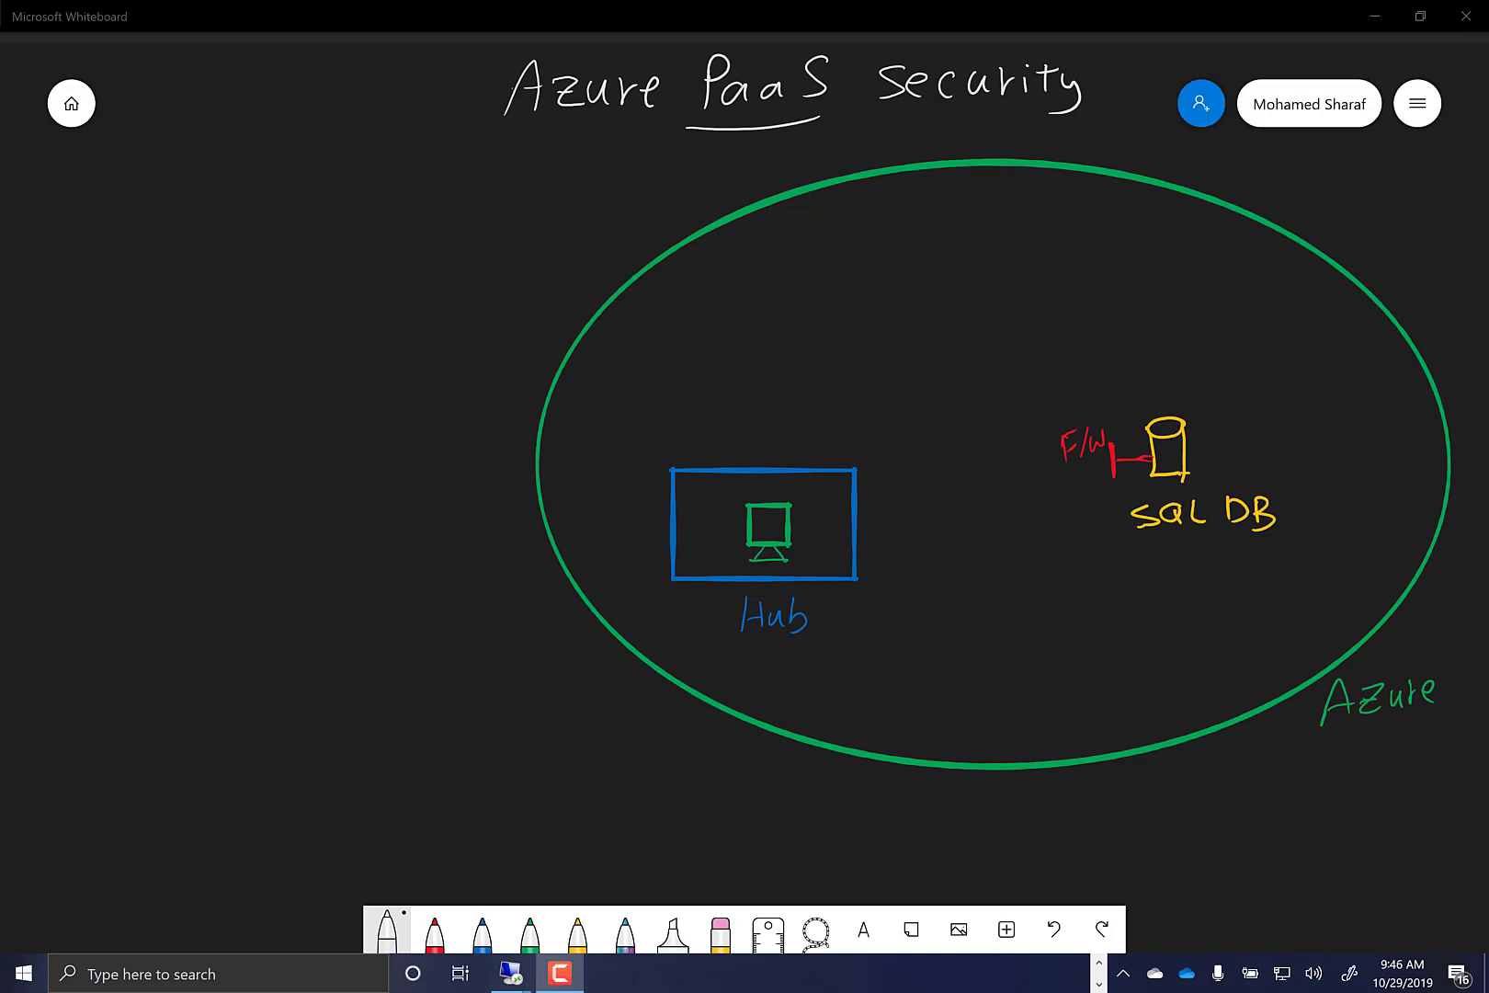
- Handwrite "1- No connection" in white as the first list item beside the Azure ellipse on the whiteboard
{"action": "mouse_move", "coordinate": [147, 140]}
{"action": "left_mouse_down"}
{"action": "mouse_move", "coordinate": [148, 179]}
{"action": "mouse_move", "coordinate": [221, 135]}
{"action": "left_mouse_up"}
{"action": "mouse_move", "coordinate": [215, 134]}
{"action": "left_mouse_down"}
{"action": "mouse_move", "coordinate": [219, 165]}
{"action": "mouse_move", "coordinate": [241, 135]}
{"action": "left_mouse_up"}
{"action": "left_click_drag", "start_coordinate": [258, 153], "coordinate": [306, 170]}
{"action": "mouse_move", "coordinate": [323, 149]}
{"action": "left_mouse_down"}
{"action": "mouse_move", "coordinate": [355, 165]}
{"action": "mouse_move", "coordinate": [401, 156]}
{"action": "left_mouse_up"}
{"action": "left_click_drag", "start_coordinate": [387, 158], "coordinate": [413, 168]}
{"action": "left_click_drag", "start_coordinate": [423, 138], "coordinate": [424, 168]}
{"action": "left_click_drag", "start_coordinate": [412, 147], "coordinate": [457, 160]}
{"action": "mouse_move", "coordinate": [476, 154]}
{"action": "left_mouse_down"}
{"action": "mouse_move", "coordinate": [478, 171]}
{"action": "mouse_move", "coordinate": [502, 158]}
{"action": "mouse_move", "coordinate": [439, 179]}
{"action": "left_mouse_up"}
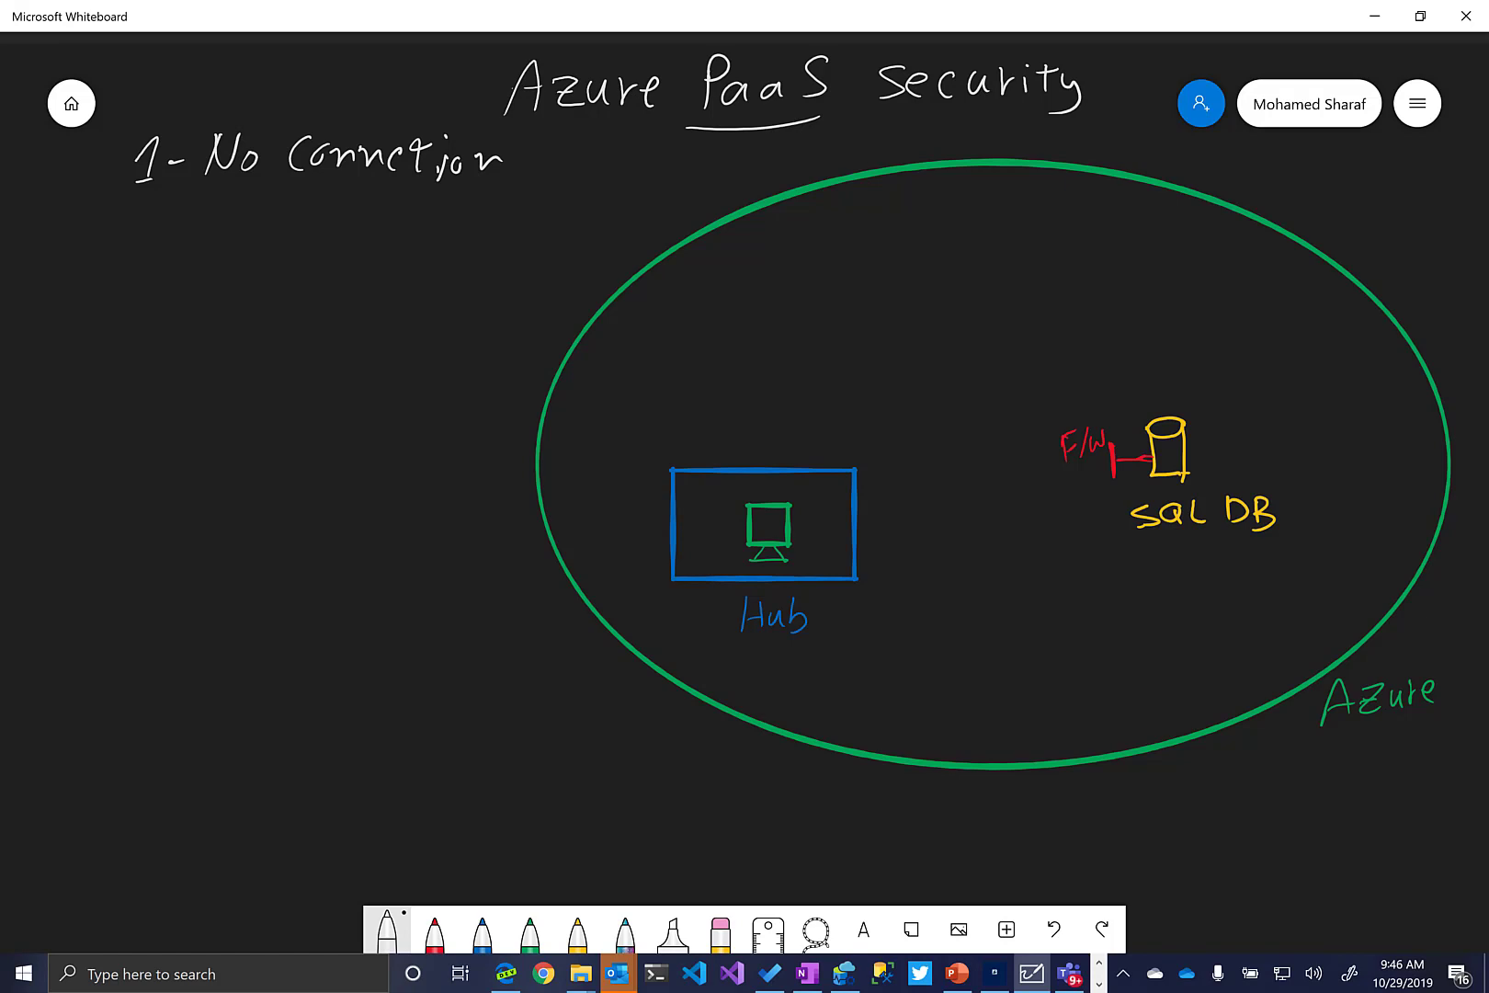
- Handwrite "2- Service end point" as the second item in the list
{"action": "mouse_move", "coordinate": [138, 227]}
{"action": "left_mouse_down"}
{"action": "mouse_move", "coordinate": [168, 259]}
{"action": "mouse_move", "coordinate": [262, 221]}
{"action": "mouse_move", "coordinate": [261, 241]}
{"action": "left_mouse_up"}
{"action": "mouse_move", "coordinate": [273, 237]}
{"action": "left_mouse_down"}
{"action": "mouse_move", "coordinate": [286, 214]}
{"action": "mouse_move", "coordinate": [338, 237]}
{"action": "left_mouse_up"}
{"action": "mouse_move", "coordinate": [350, 228]}
{"action": "left_mouse_down"}
{"action": "mouse_move", "coordinate": [462, 219]}
{"action": "mouse_move", "coordinate": [443, 228]}
{"action": "mouse_move", "coordinate": [487, 241]}
{"action": "left_mouse_up"}
{"action": "mouse_move", "coordinate": [487, 198]}
{"action": "left_mouse_down"}
{"action": "mouse_move", "coordinate": [489, 215]}
{"action": "mouse_move", "coordinate": [539, 228]}
{"action": "mouse_move", "coordinate": [600, 192]}
{"action": "left_mouse_up"}
{"action": "left_click_drag", "start_coordinate": [590, 188], "coordinate": [596, 223]}
- Handwrite "3- Private link" as the third list item and label the corner of the Hub box "VNET"
{"action": "mouse_move", "coordinate": [135, 279]}
{"action": "left_mouse_down"}
{"action": "mouse_move", "coordinate": [149, 292]}
{"action": "mouse_move", "coordinate": [130, 314]}
{"action": "mouse_move", "coordinate": [232, 269]}
{"action": "mouse_move", "coordinate": [226, 294]}
{"action": "mouse_move", "coordinate": [266, 292]}
{"action": "left_mouse_up"}
{"action": "mouse_move", "coordinate": [279, 286]}
{"action": "left_mouse_down"}
{"action": "mouse_move", "coordinate": [296, 305]}
{"action": "mouse_move", "coordinate": [304, 283]}
{"action": "left_mouse_up"}
{"action": "left_click_drag", "start_coordinate": [327, 291], "coordinate": [345, 303]}
{"action": "mouse_move", "coordinate": [334, 278]}
{"action": "left_mouse_down"}
{"action": "mouse_move", "coordinate": [351, 272]}
{"action": "mouse_move", "coordinate": [383, 304]}
{"action": "mouse_move", "coordinate": [422, 305]}
{"action": "mouse_move", "coordinate": [451, 284]}
{"action": "mouse_move", "coordinate": [462, 303]}
{"action": "left_mouse_up"}
{"action": "mouse_move", "coordinate": [480, 265]}
{"action": "left_mouse_down"}
{"action": "mouse_move", "coordinate": [474, 302]}
{"action": "mouse_move", "coordinate": [503, 301]}
{"action": "left_mouse_up"}
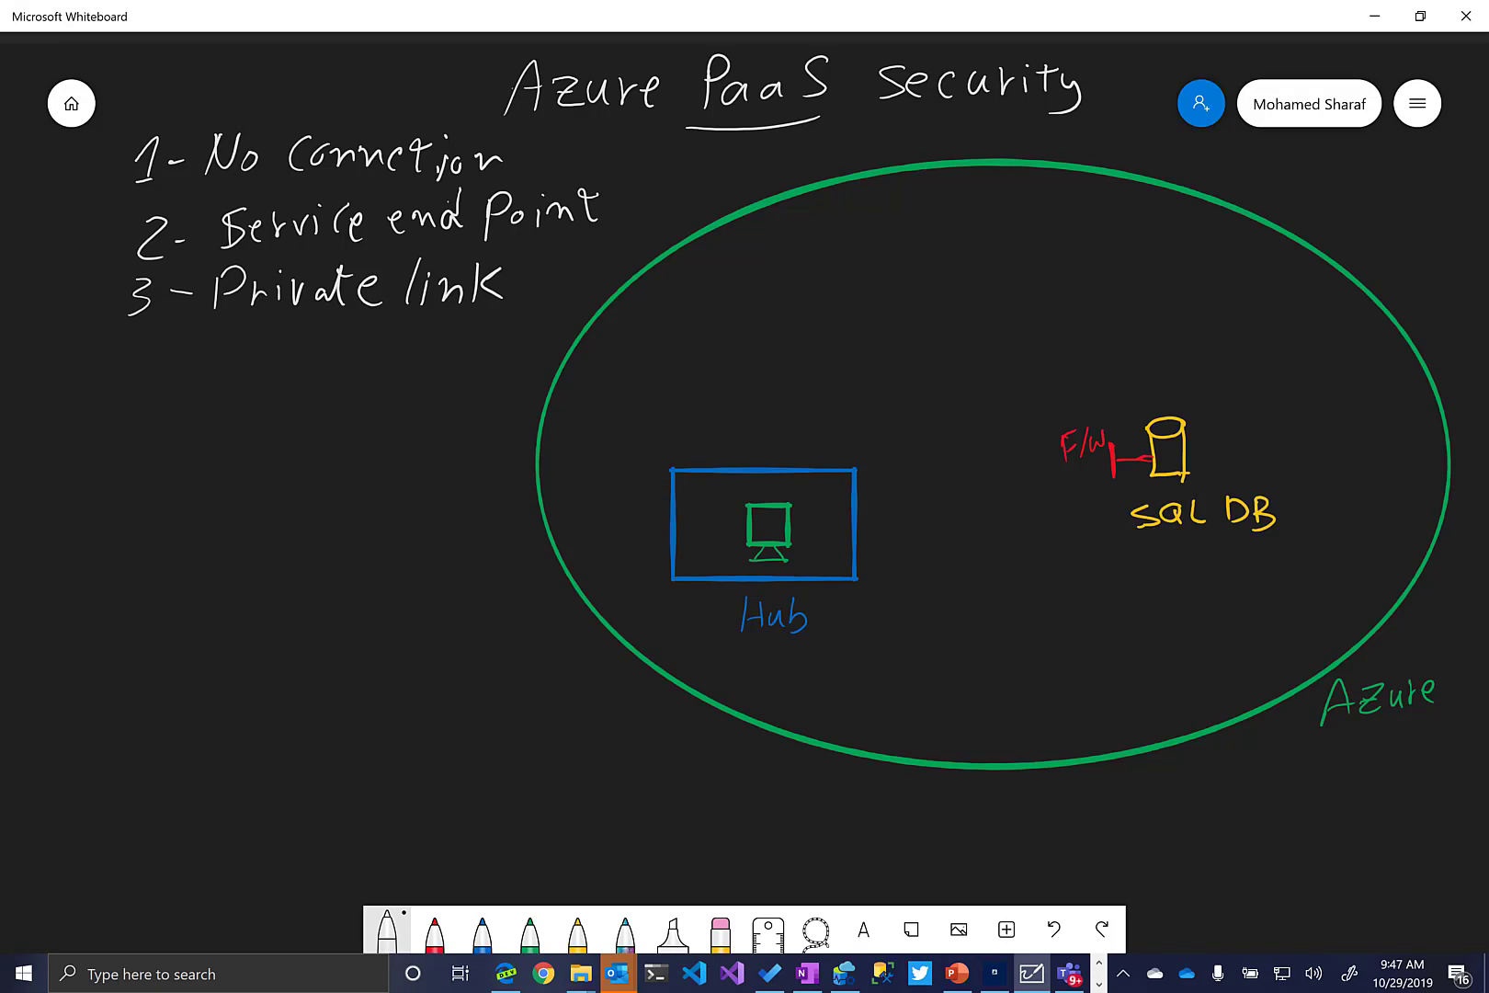
{"action": "mouse_move", "coordinate": [867, 579]}
{"action": "left_mouse_down"}
{"action": "mouse_move", "coordinate": [917, 579]}
{"action": "mouse_move", "coordinate": [930, 608]}
{"action": "mouse_move", "coordinate": [960, 573]}
{"action": "left_mouse_up"}
{"action": "mouse_move", "coordinate": [953, 576]}
{"action": "left_mouse_down"}
{"action": "mouse_move", "coordinate": [952, 605]}
{"action": "mouse_move", "coordinate": [965, 571]}
{"action": "left_mouse_up"}
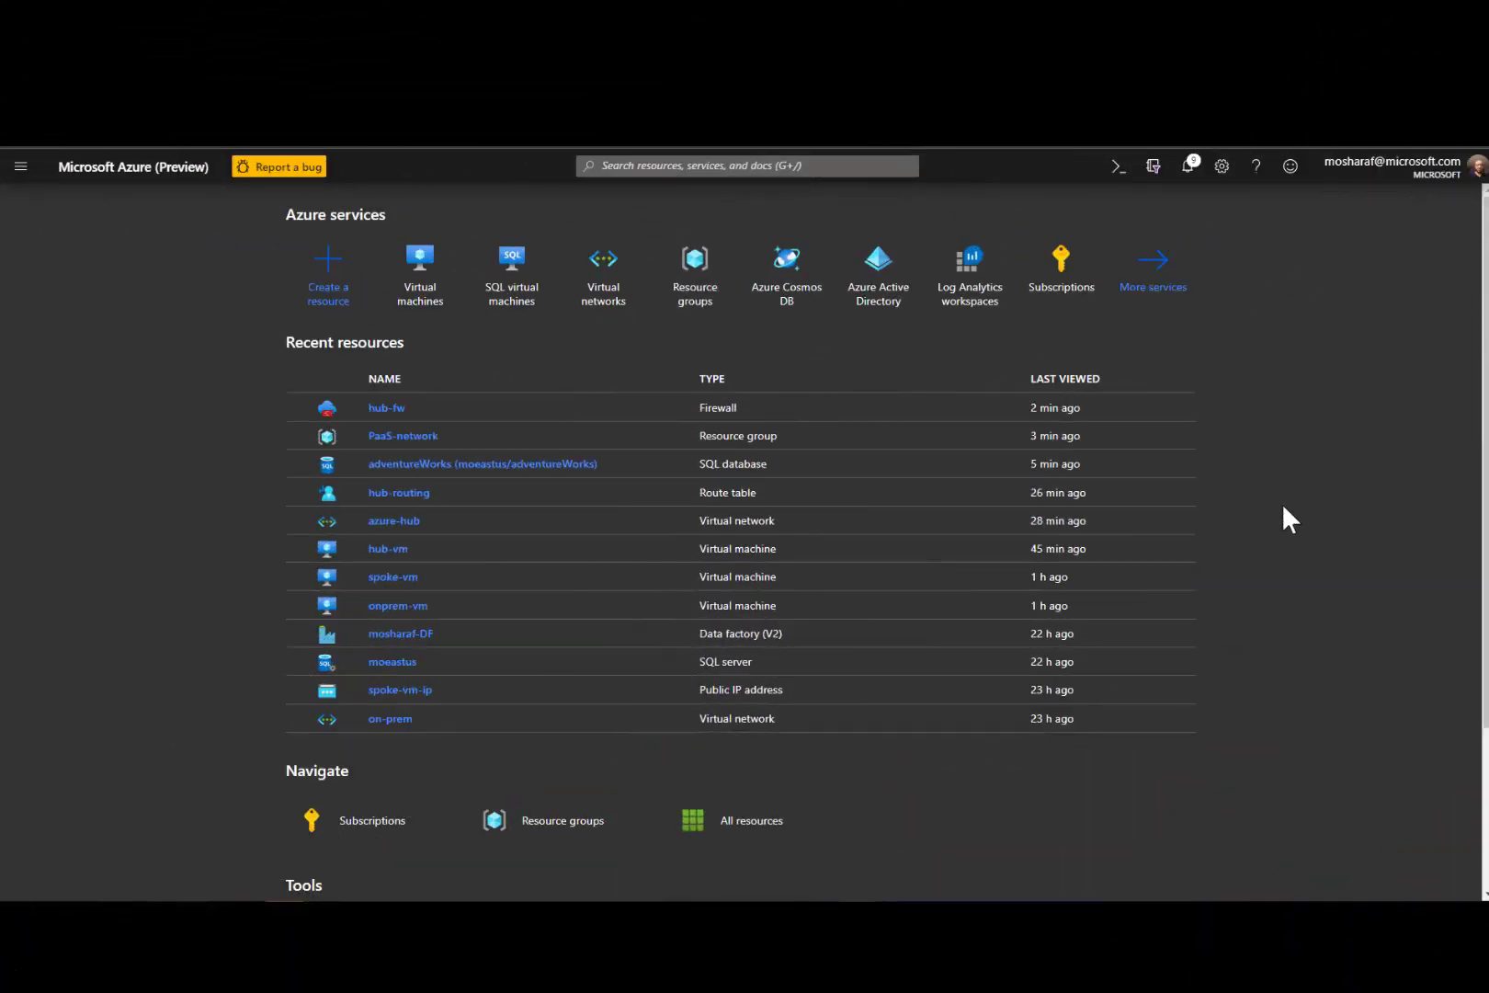
- Open the adventureWorks database's server firewall settings in the Azure portal and examine the IP and virtual network rules
{"action": "left_click", "coordinate": [1282, 504]}
{"action": "left_click", "coordinate": [206, 493]}
{"action": "left_click", "coordinate": [449, 466]}
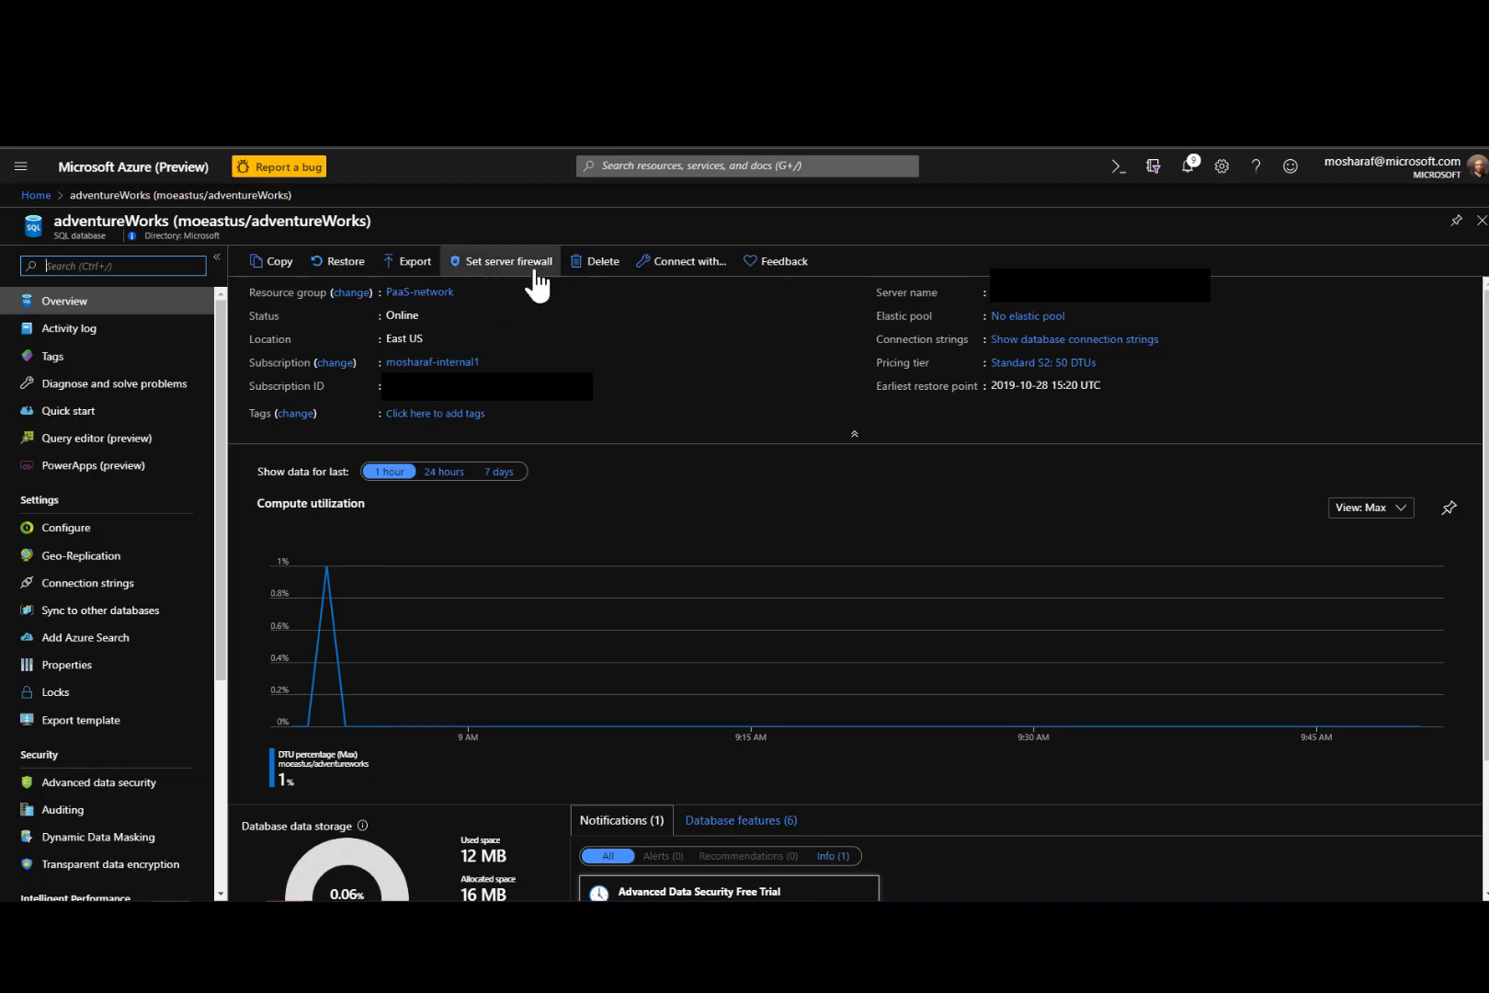
{"action": "left_click", "coordinate": [535, 267]}
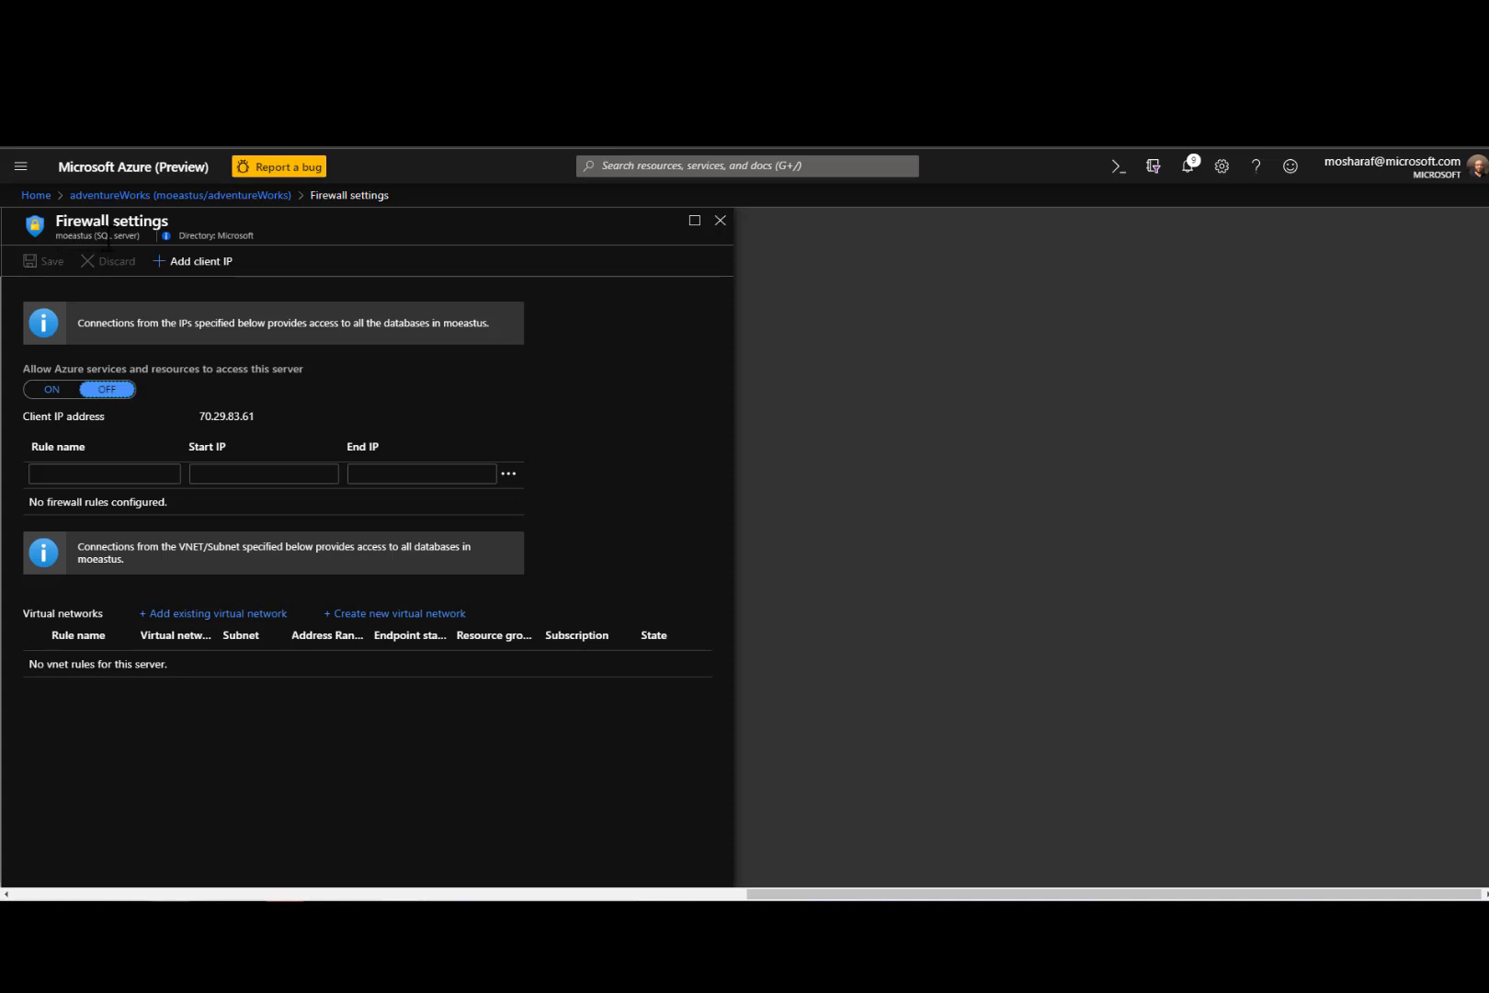
{"action": "left_click", "coordinate": [238, 765]}
{"action": "left_click", "coordinate": [150, 774]}
{"action": "left_click", "coordinate": [92, 474]}
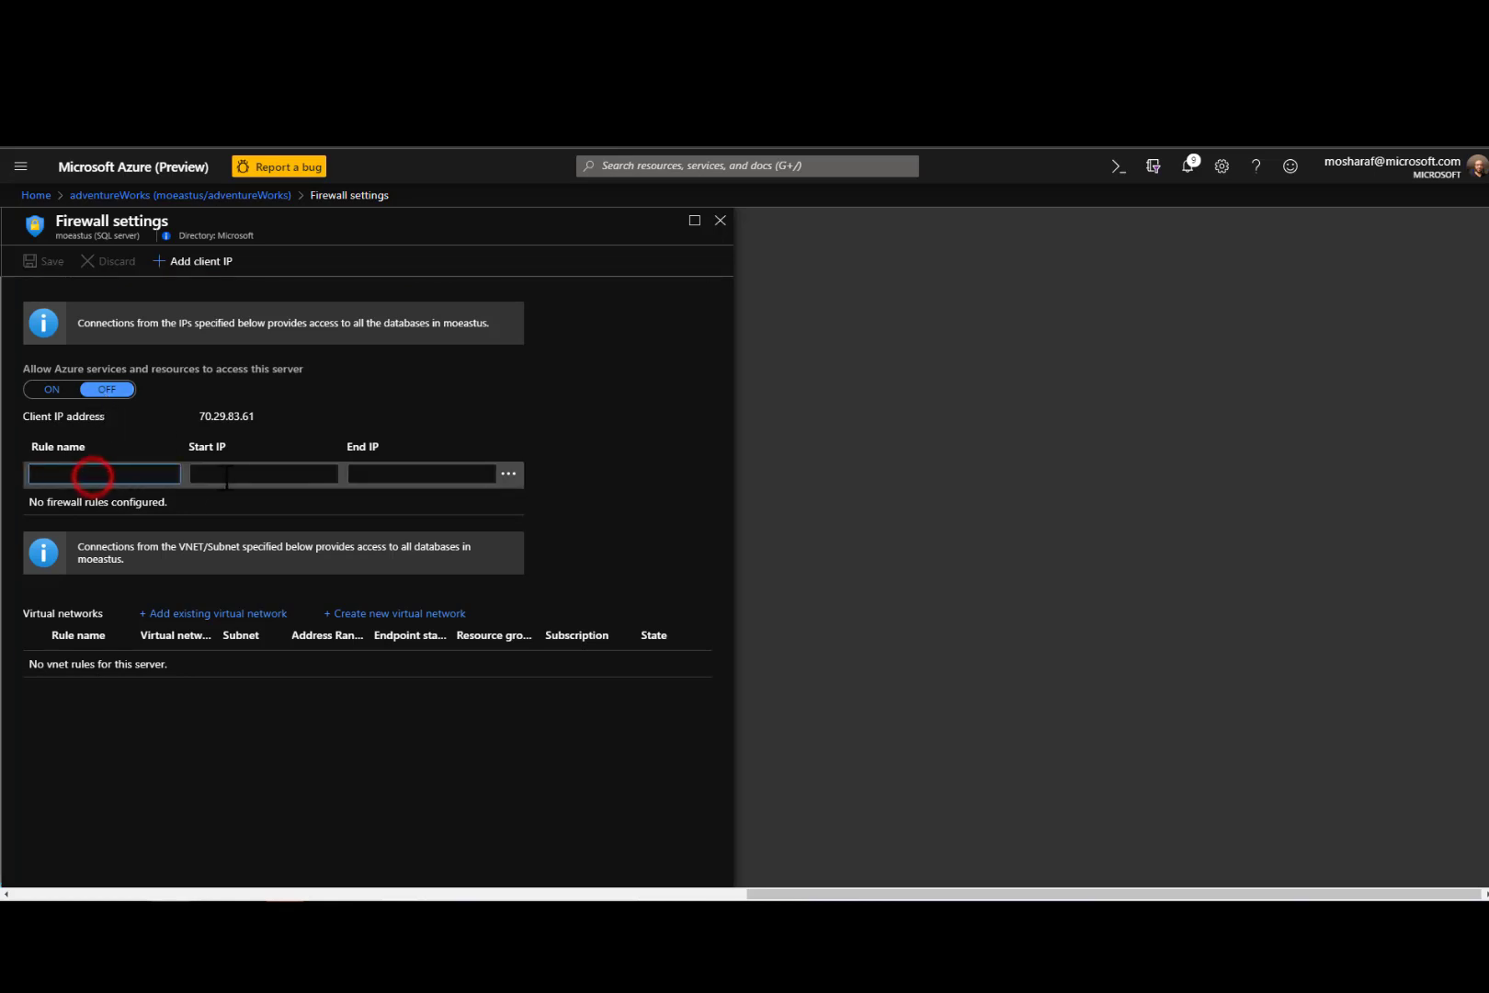
{"action": "left_click", "coordinate": [88, 725]}
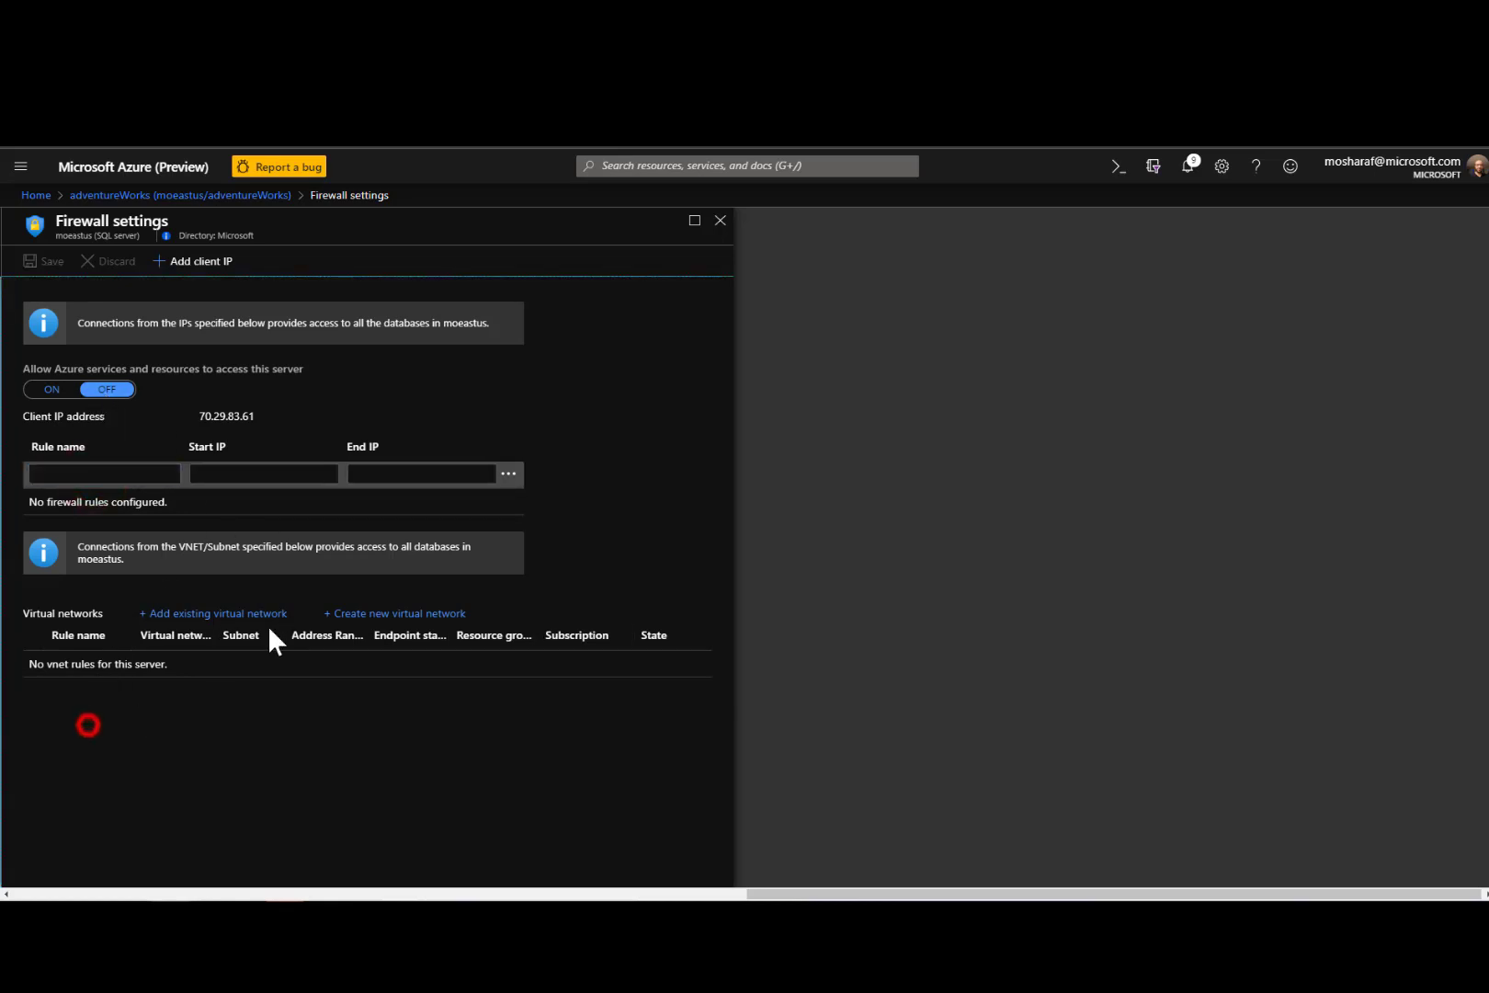
{"action": "left_click", "coordinate": [386, 770]}
- Switch to Azure Data Studio, try to connect to the adventureWorks server with the server list widened, and cancel the new firewall rule
{"action": "left_click", "coordinate": [869, 842]}
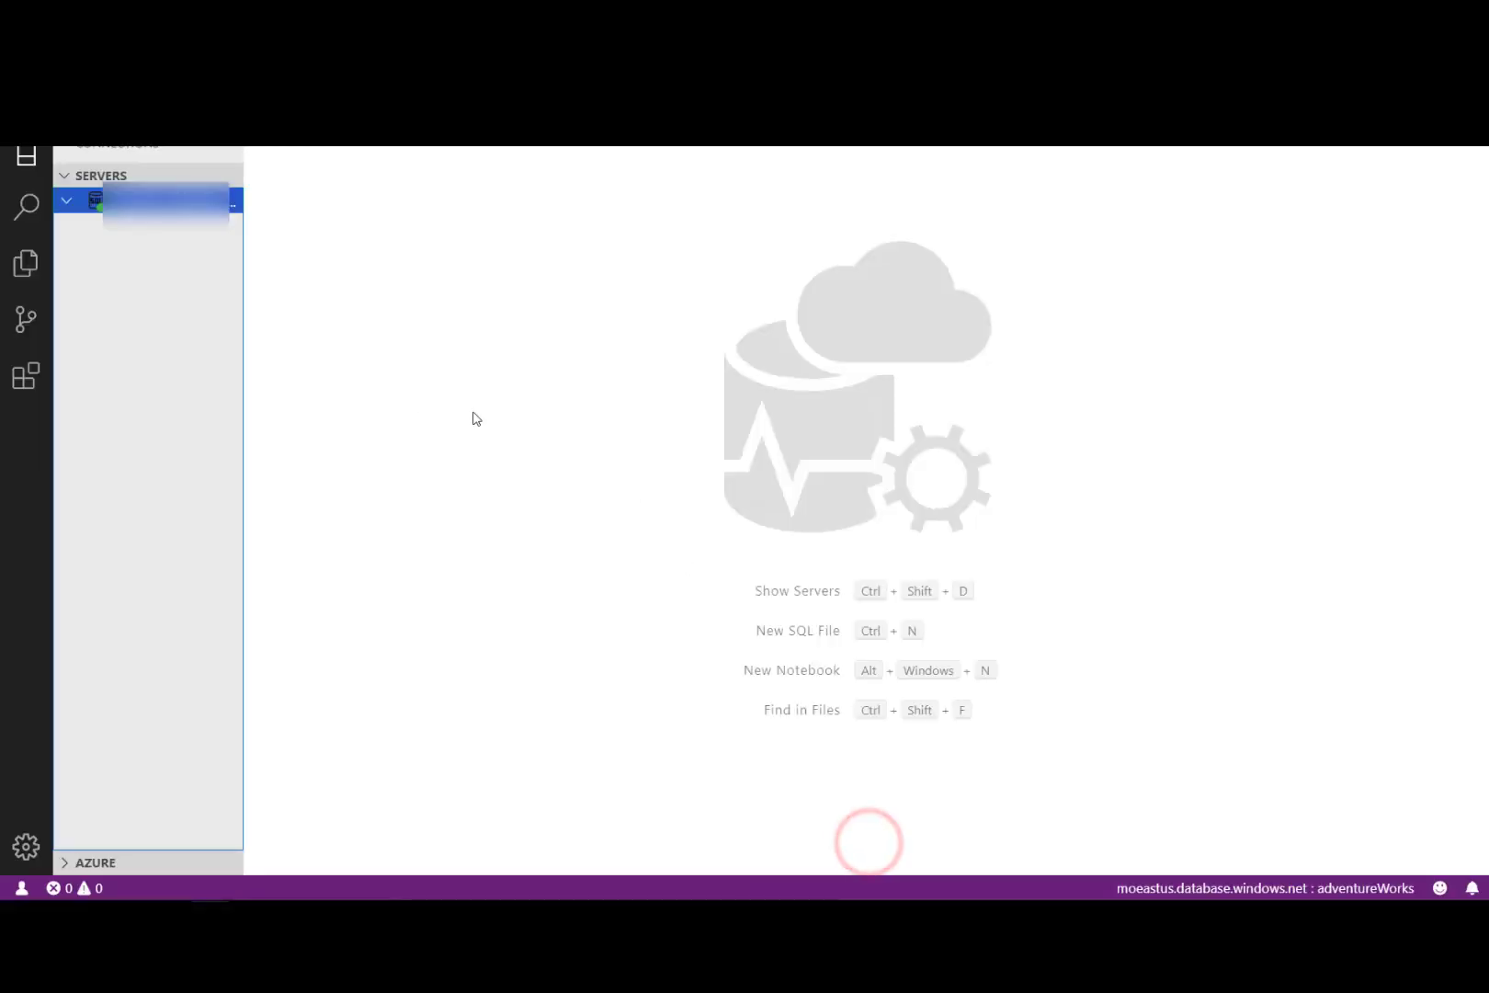
{"action": "left_click", "coordinate": [336, 361]}
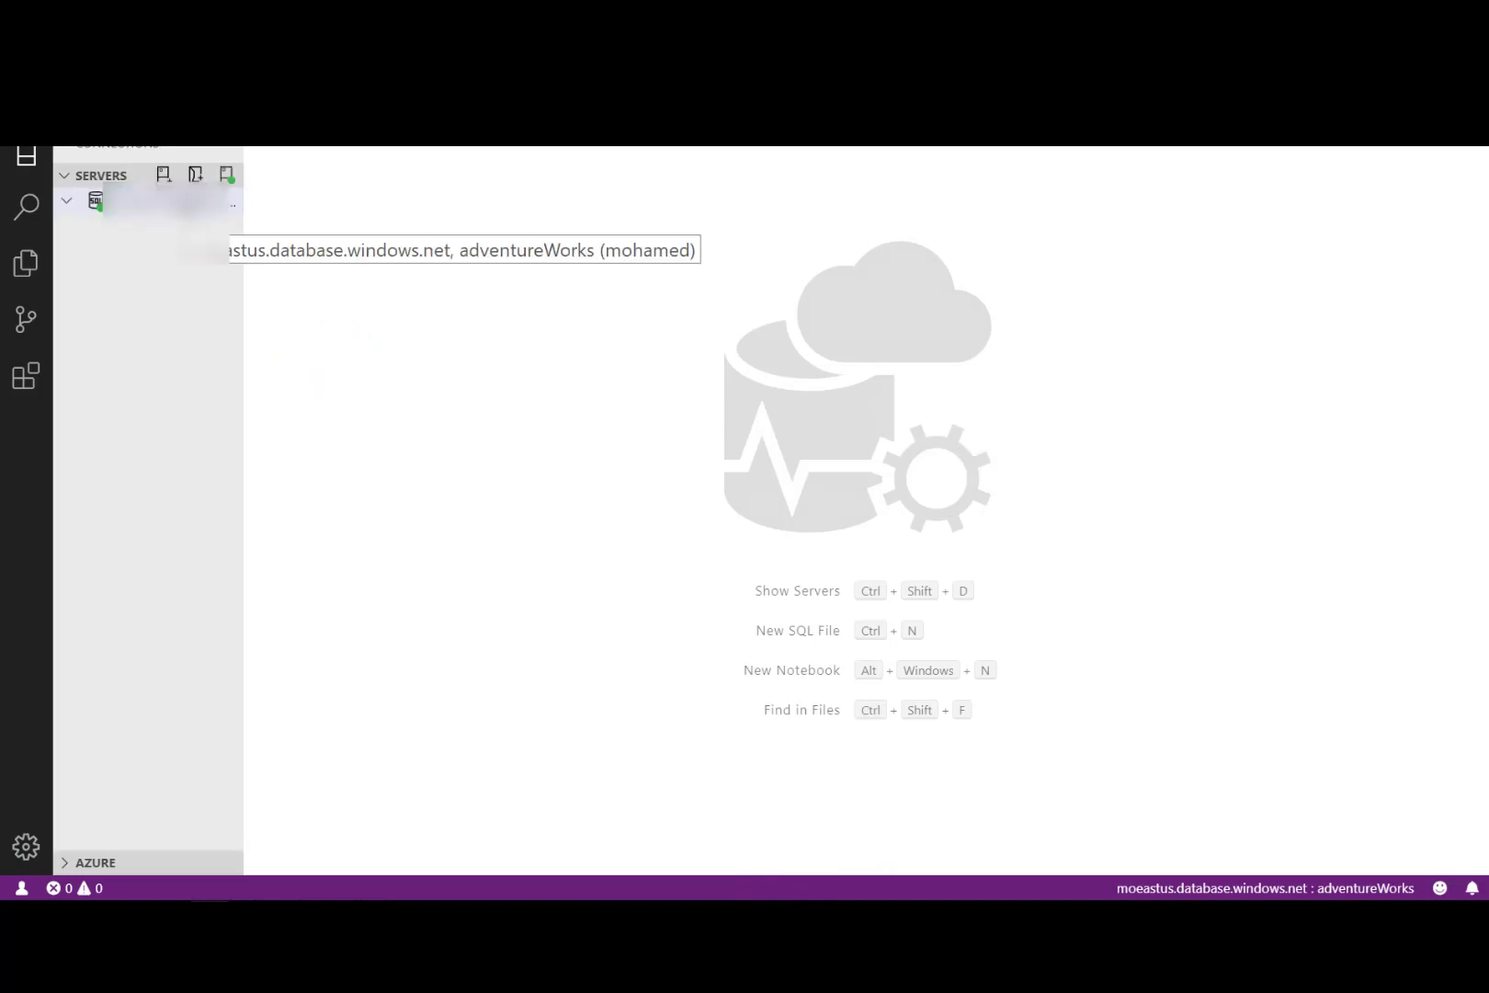
{"action": "left_click", "coordinate": [176, 200]}
{"action": "right_click", "coordinate": [181, 200]}
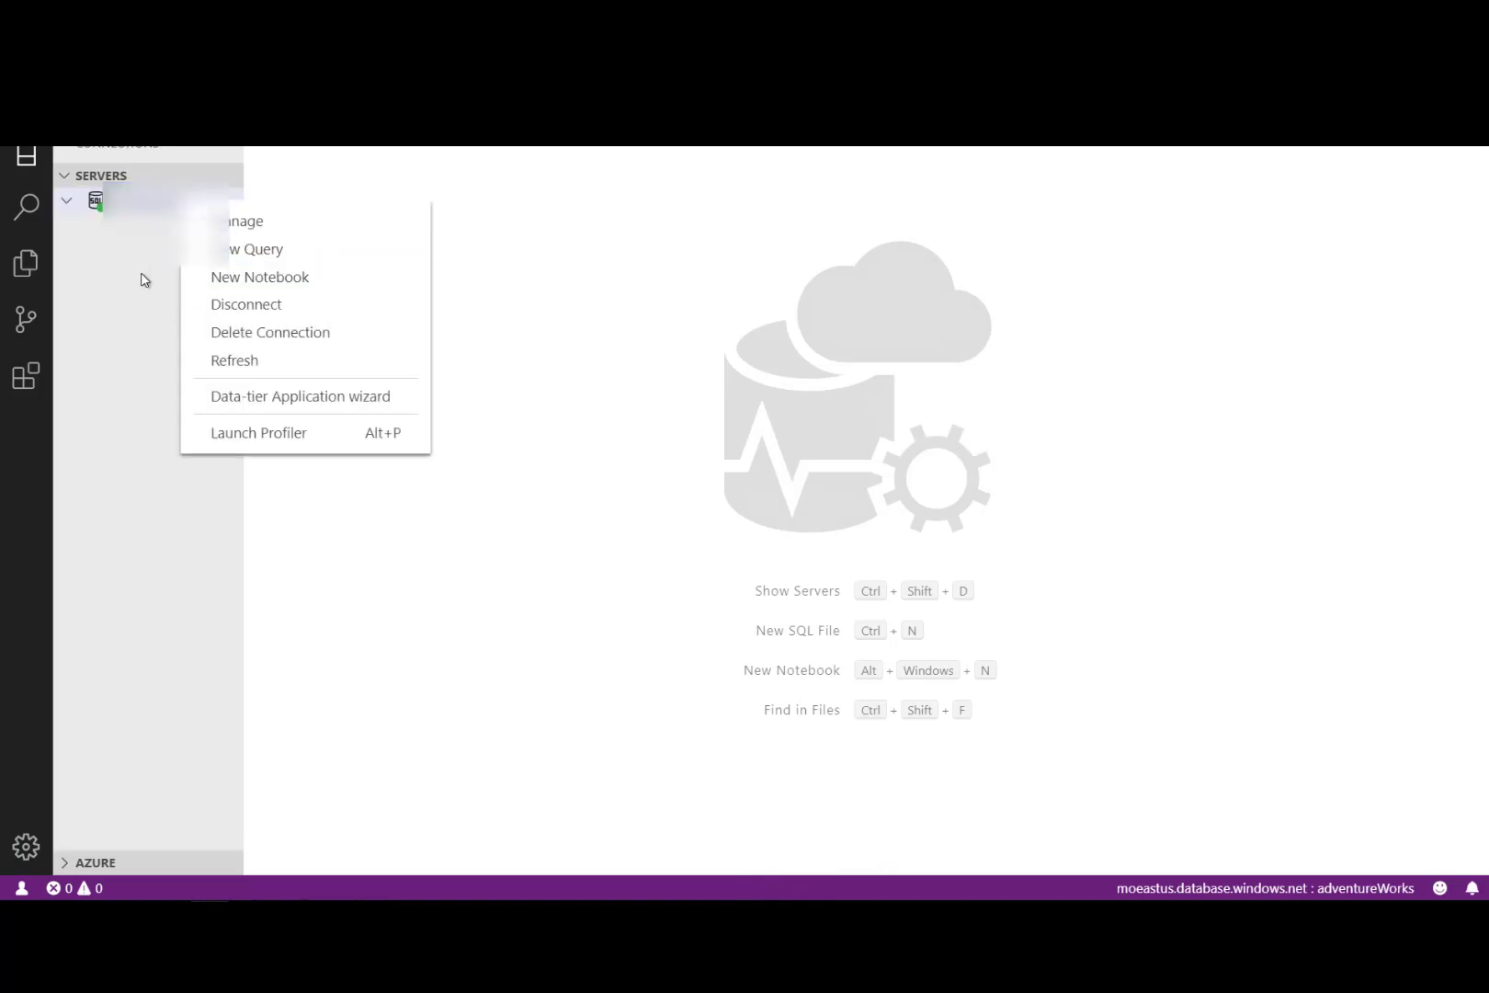
{"action": "left_click", "coordinate": [127, 204]}
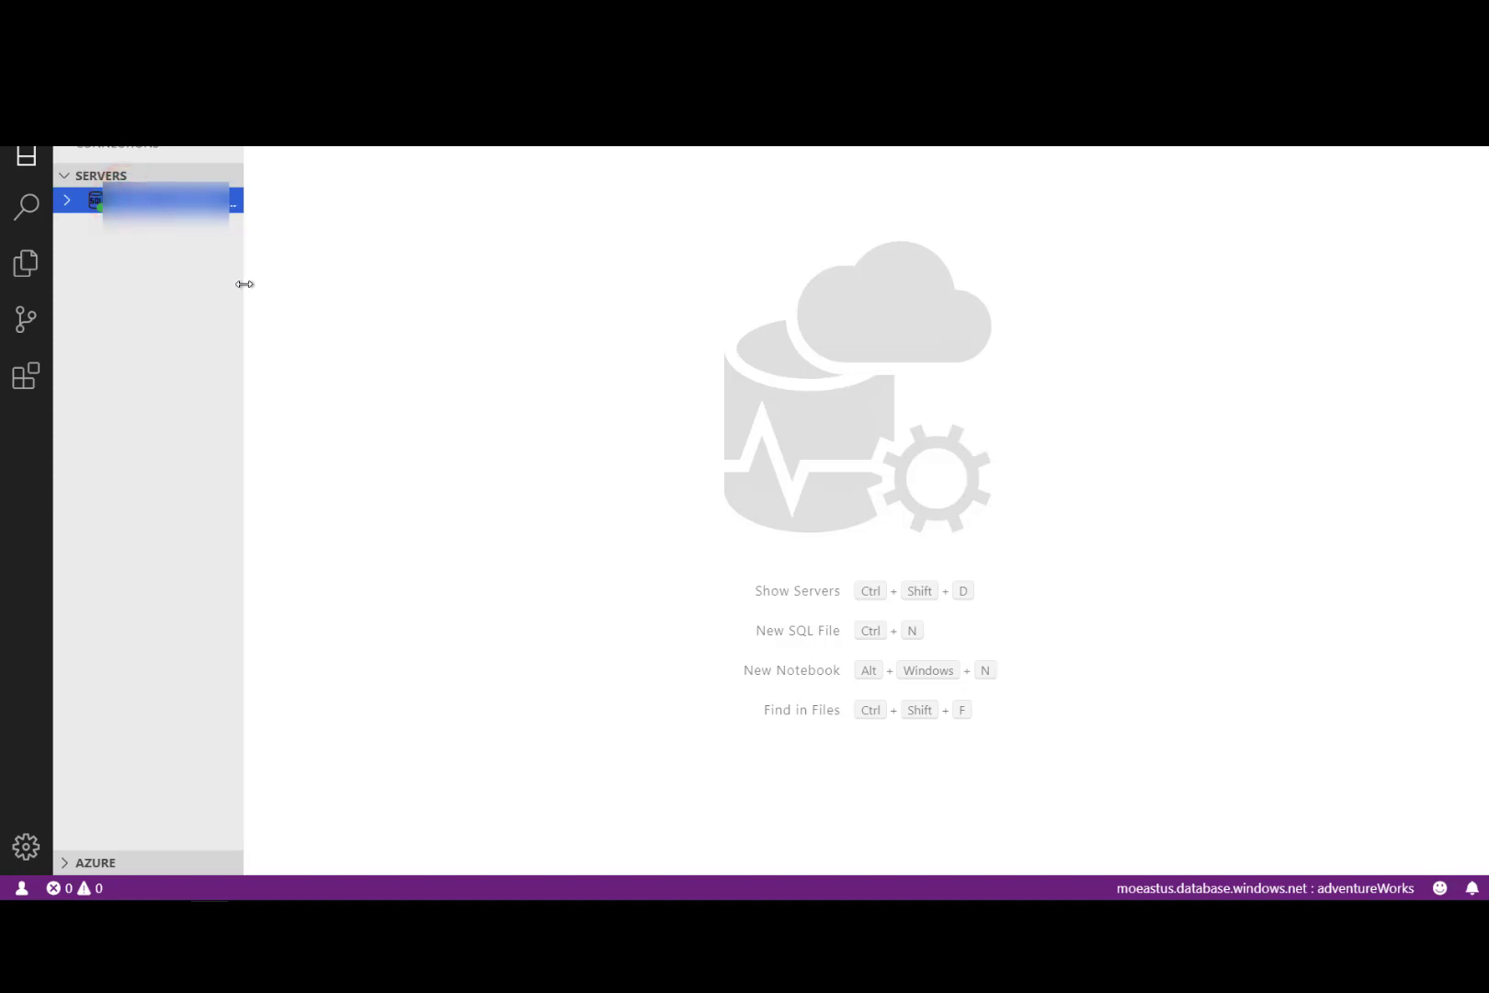
{"action": "left_click_drag", "start_coordinate": [243, 282], "coordinate": [346, 282]}
{"action": "left_click", "coordinate": [233, 206]}
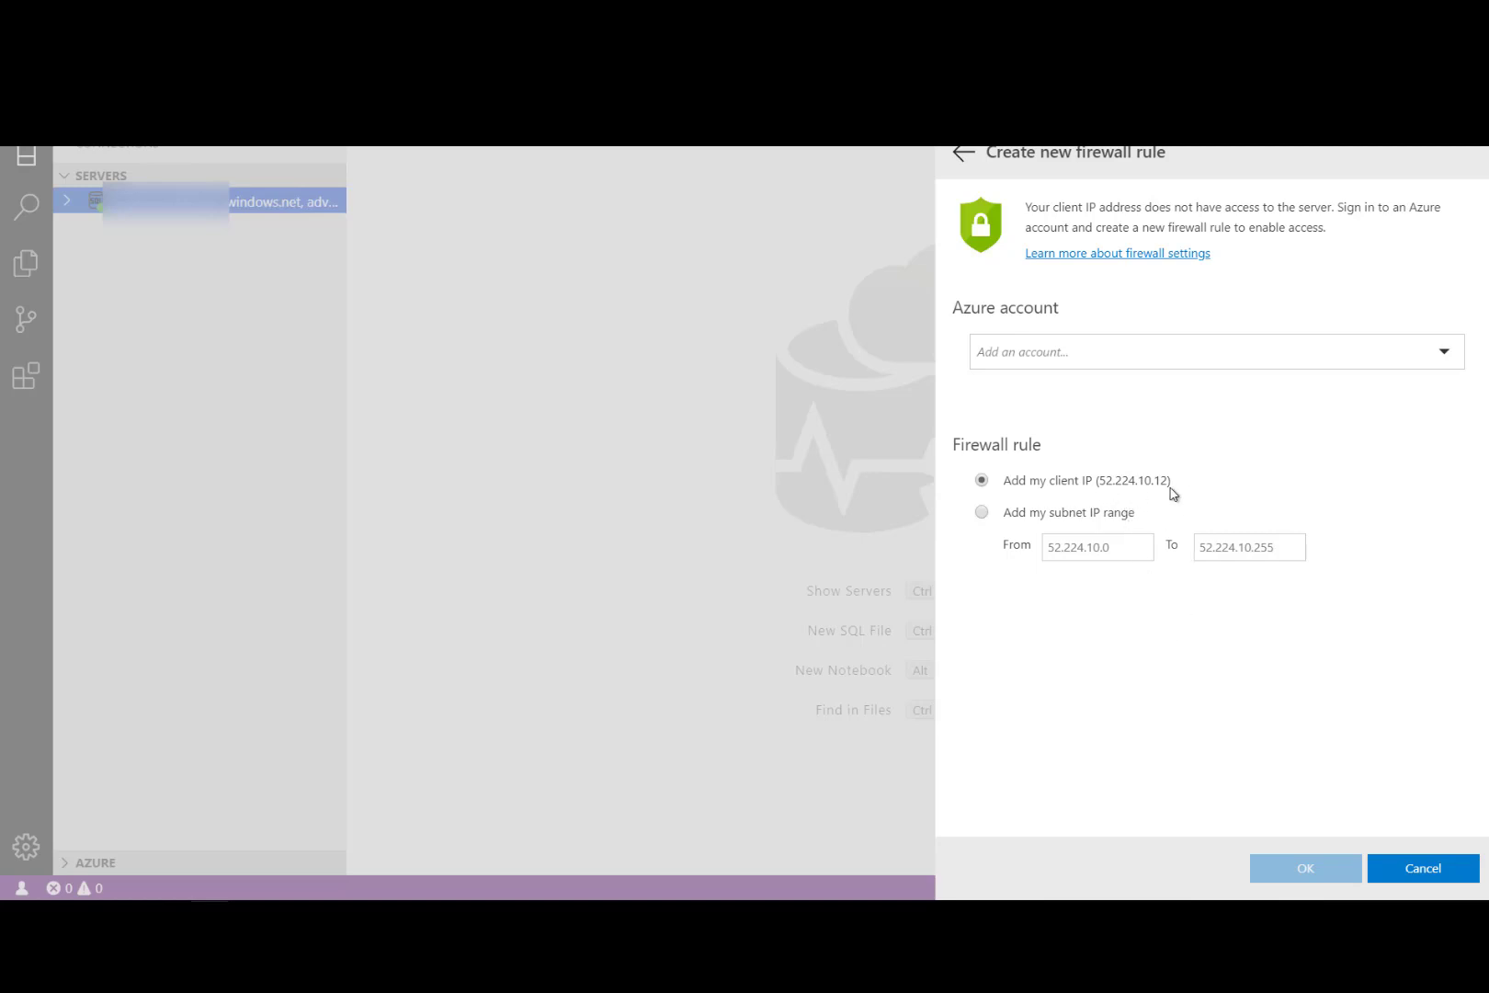
{"action": "left_click", "coordinate": [1411, 870]}
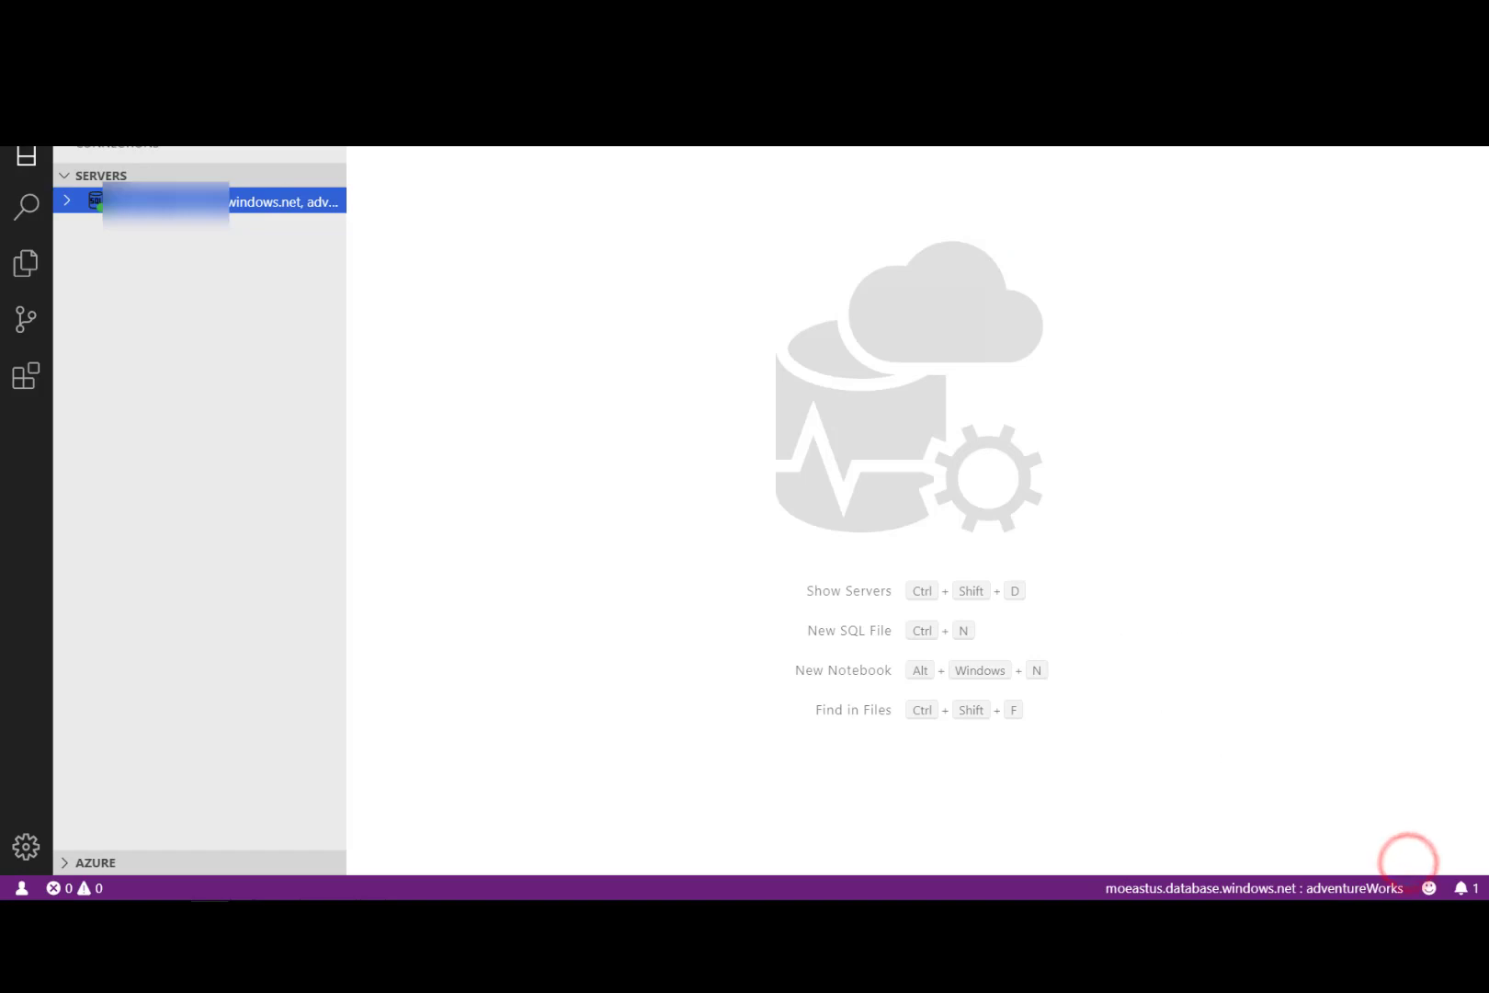
- Consult the whiteboard diagram and return to the Azure portal's firewall settings to examine the rule name, start IP and end IP fields
{"action": "left_click_drag", "start_coordinate": [1488, 396], "coordinate": [864, 147]}
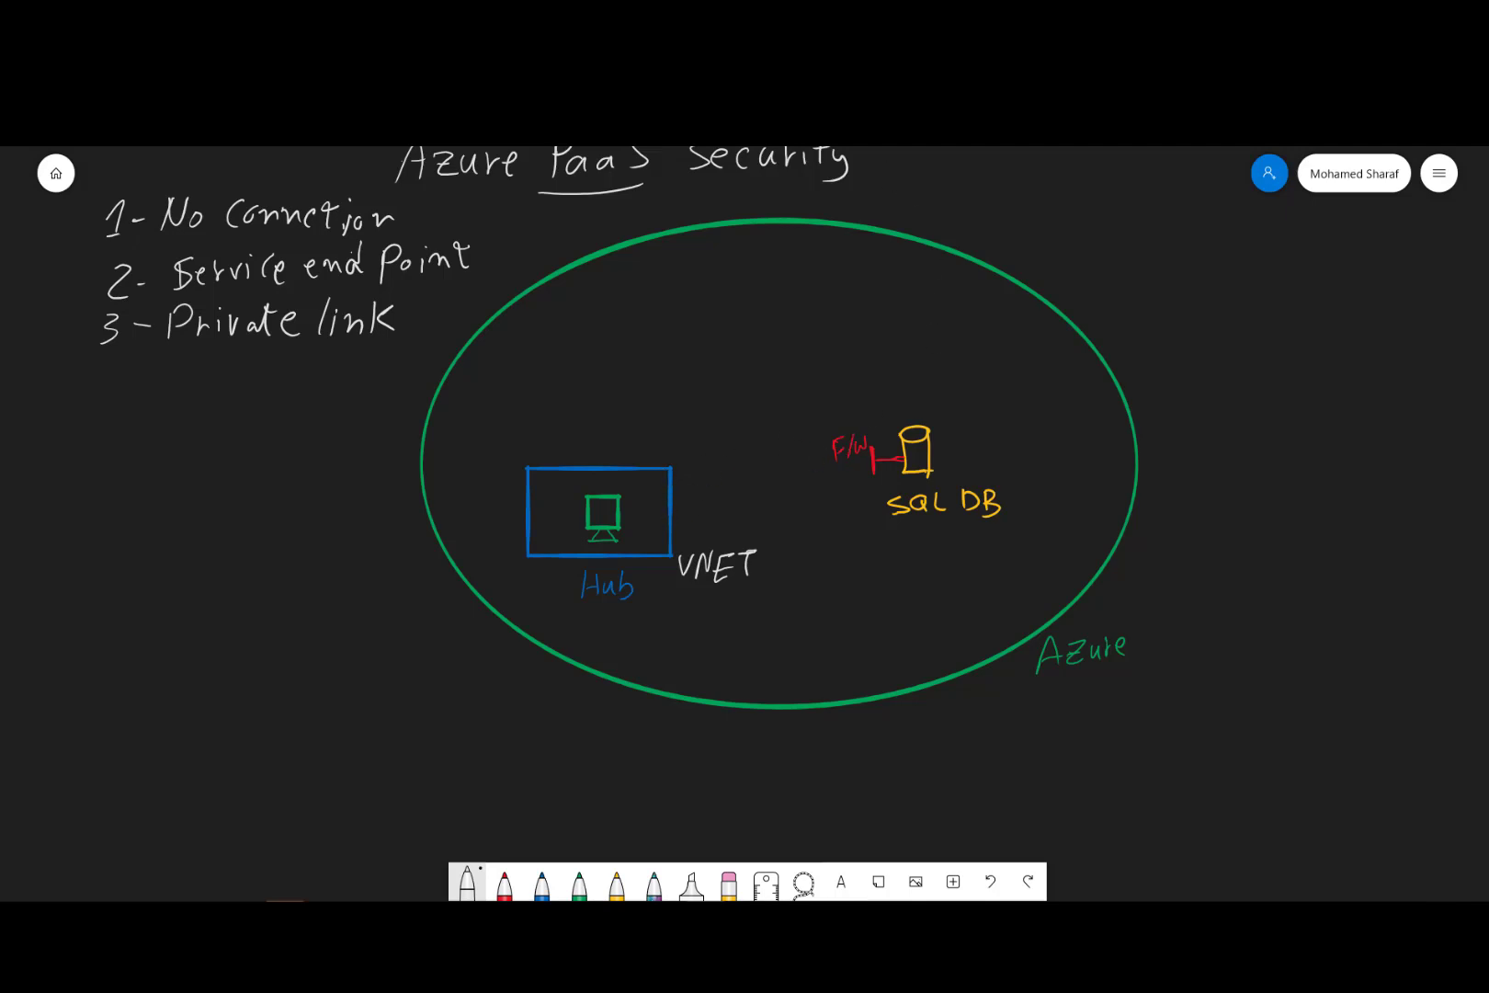
{"action": "left_click_drag", "start_coordinate": [906, 111], "coordinate": [1333, 896]}
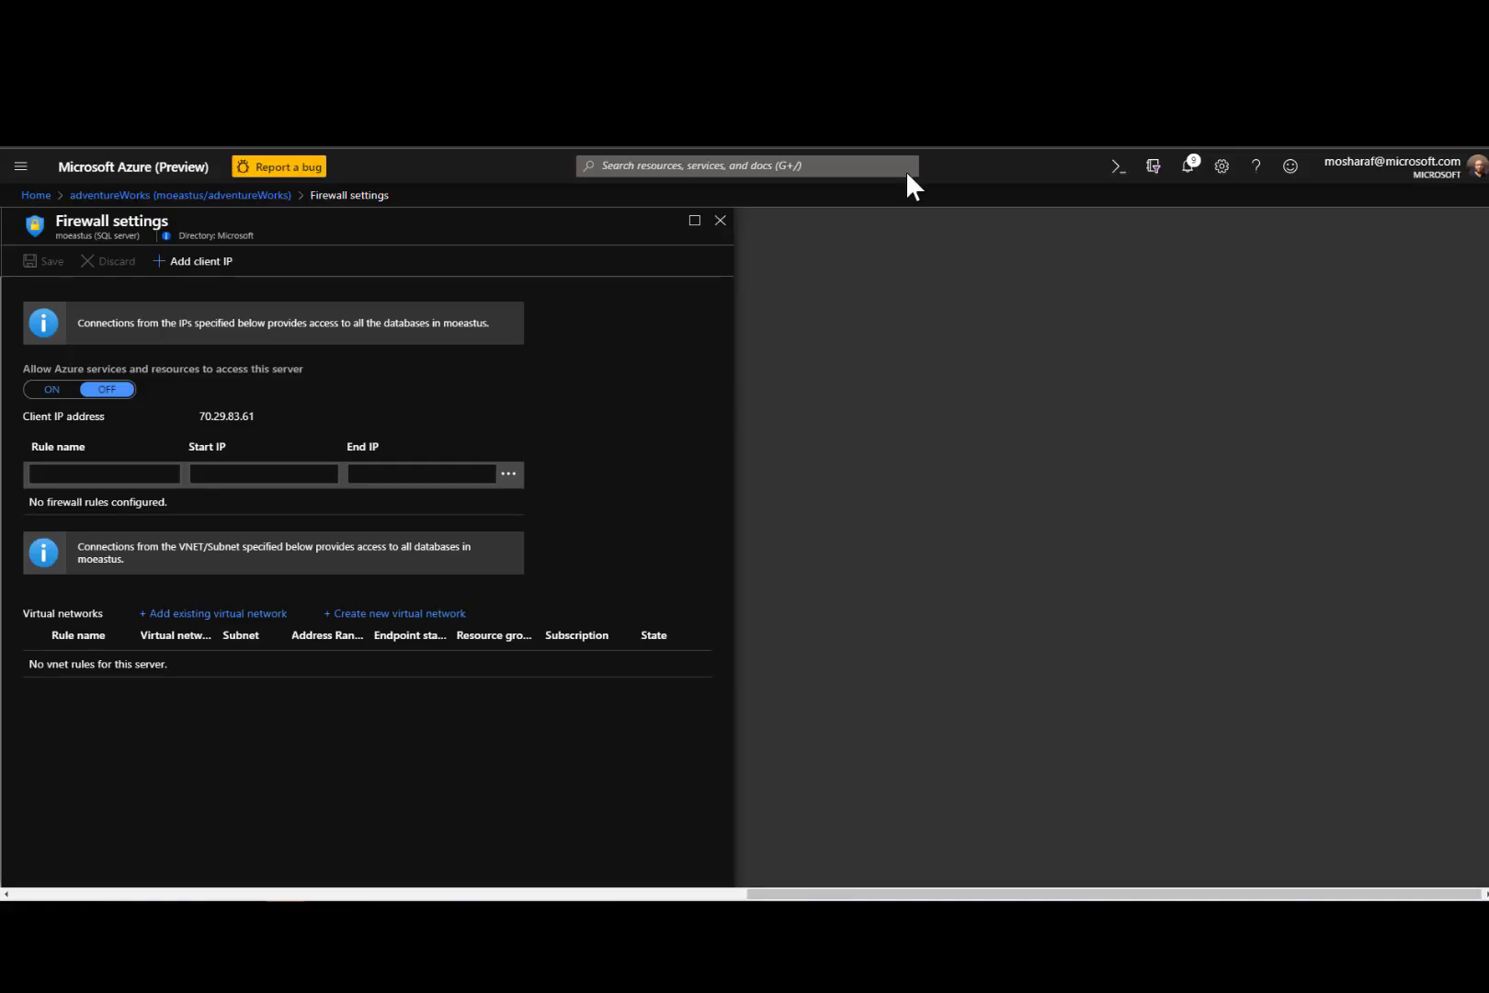
{"action": "left_click", "coordinate": [369, 743]}
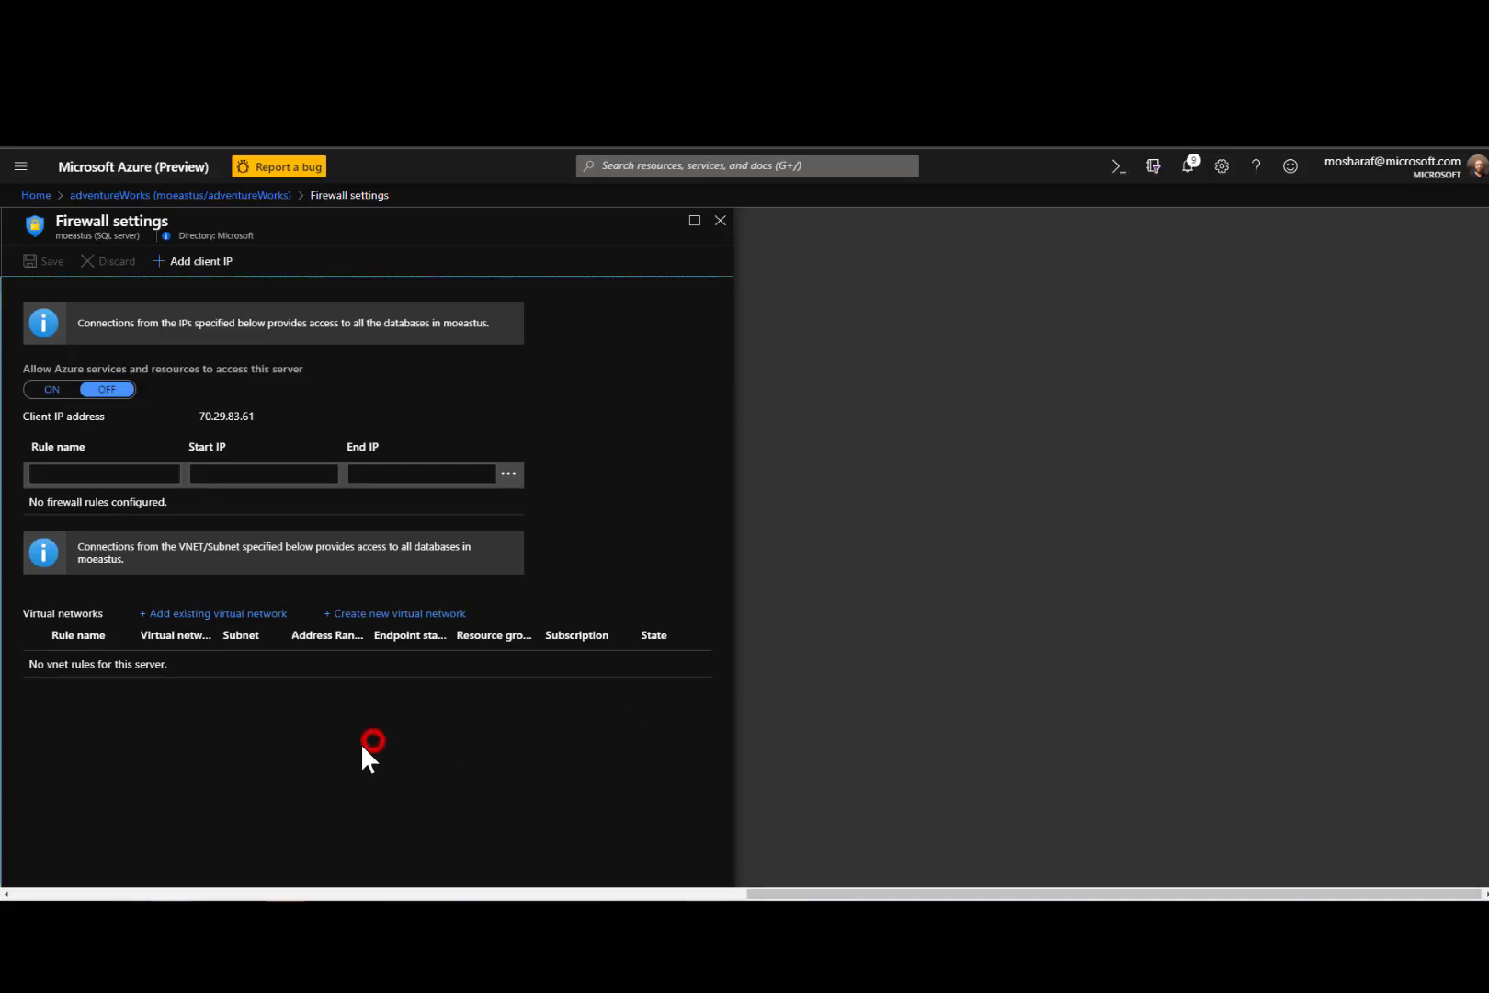
{"action": "left_click", "coordinate": [101, 474]}
{"action": "left_click", "coordinate": [206, 759]}
{"action": "left_click", "coordinate": [266, 474]}
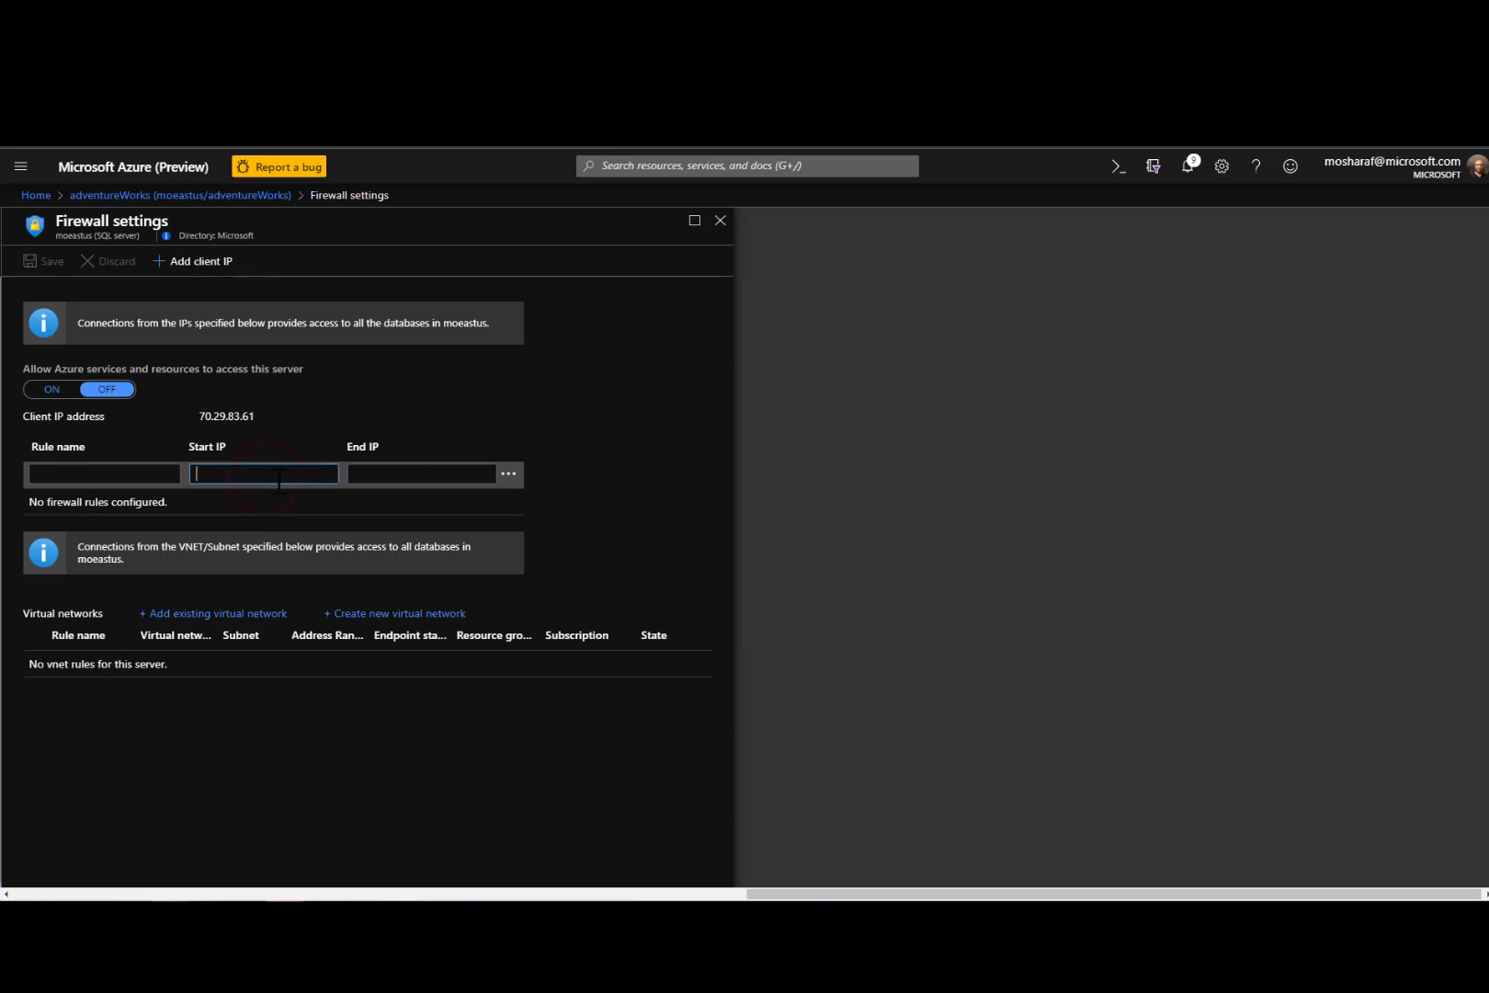
{"action": "left_click", "coordinate": [390, 474]}
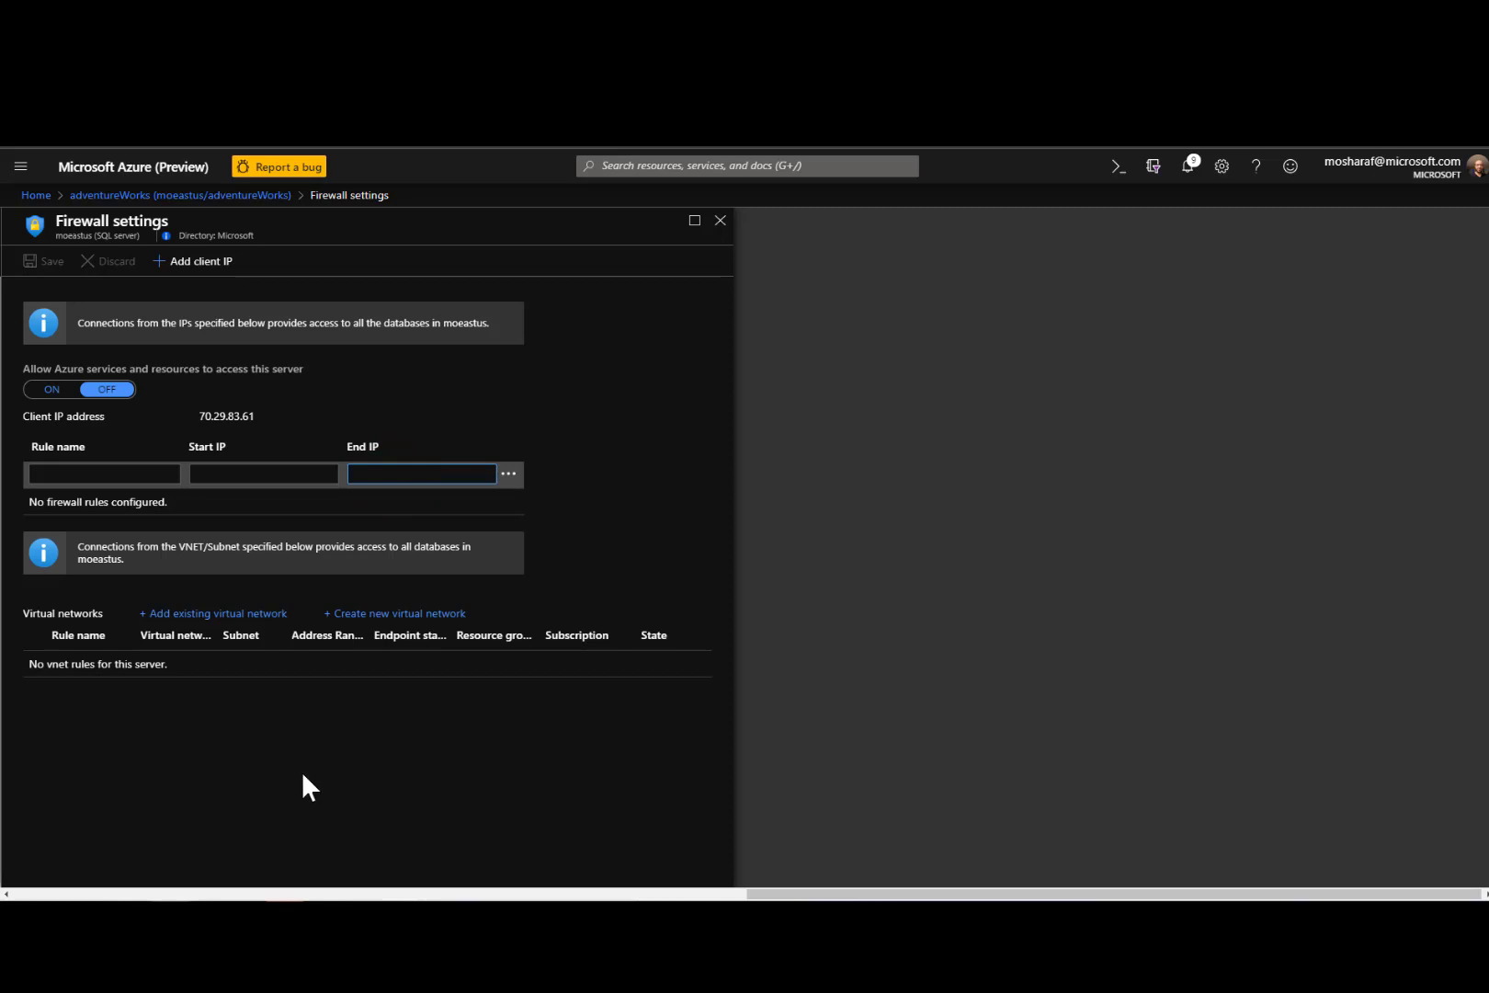
{"action": "left_click", "coordinate": [259, 473]}
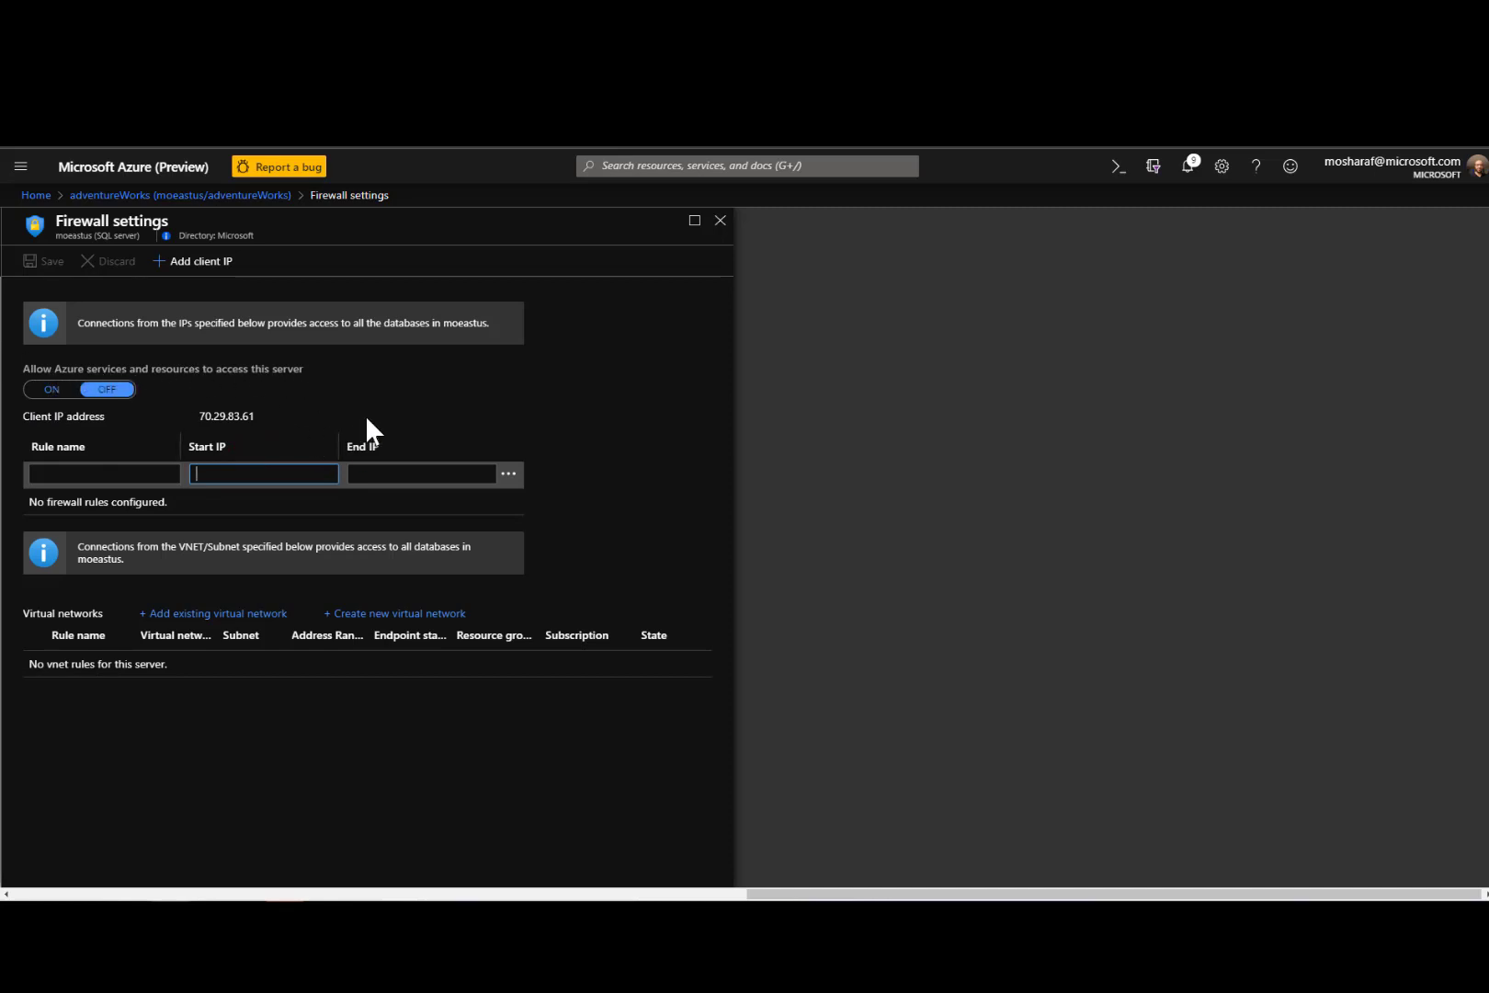
- Open the adventureWorks Query editor and try to log in with SQL server authentication by entering the account password
{"action": "left_click", "coordinate": [198, 195]}
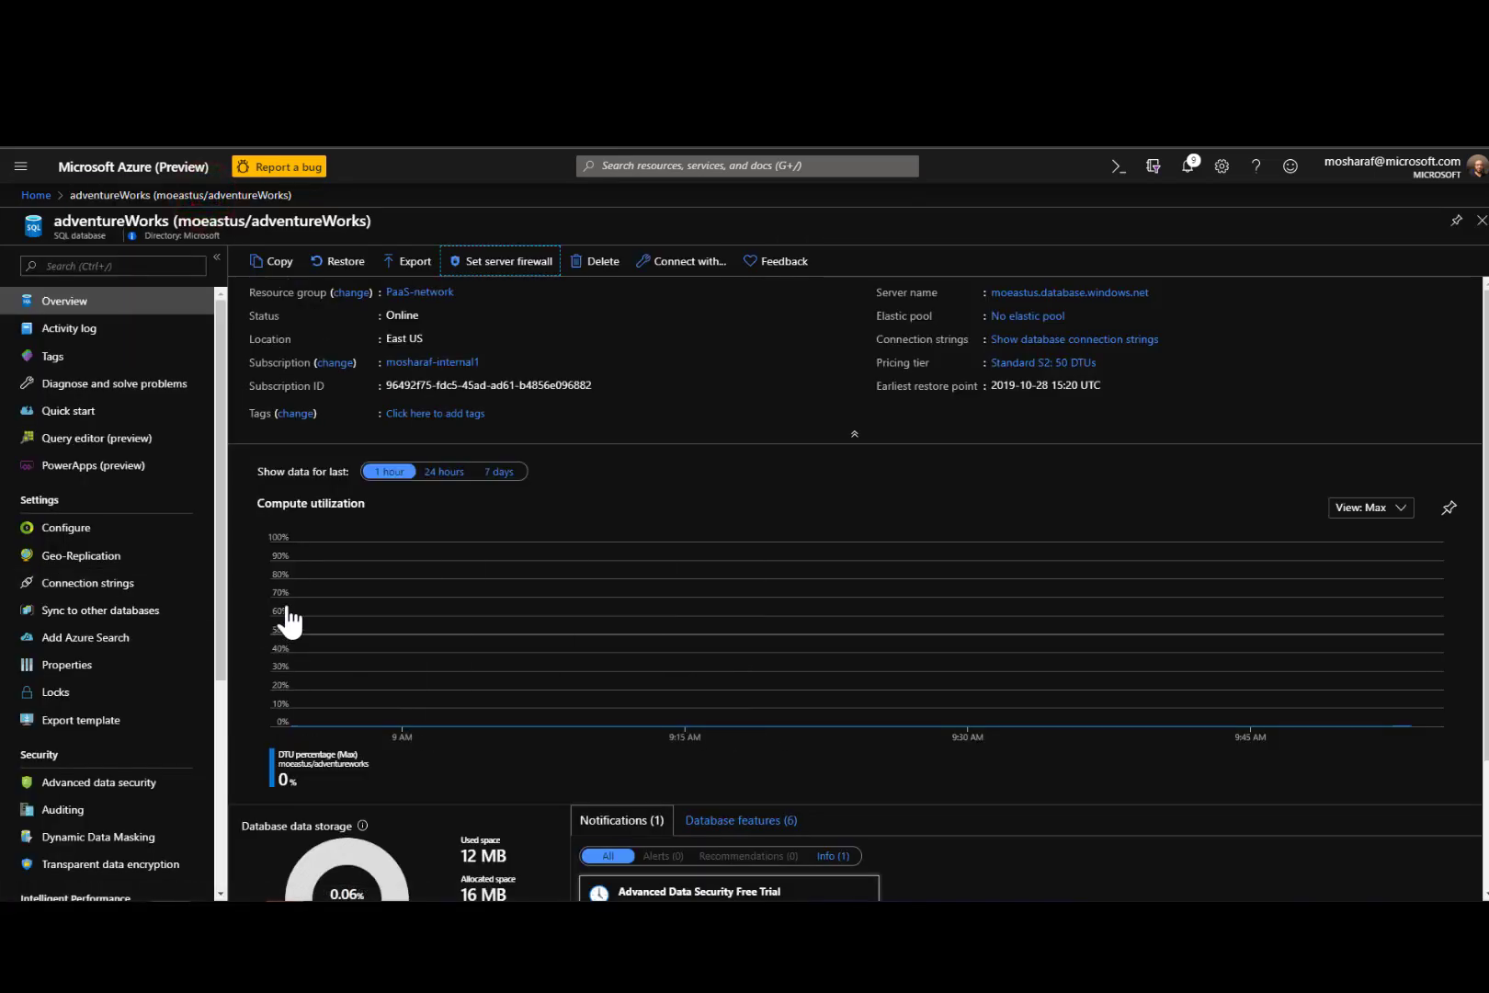
{"action": "left_click", "coordinate": [219, 476]}
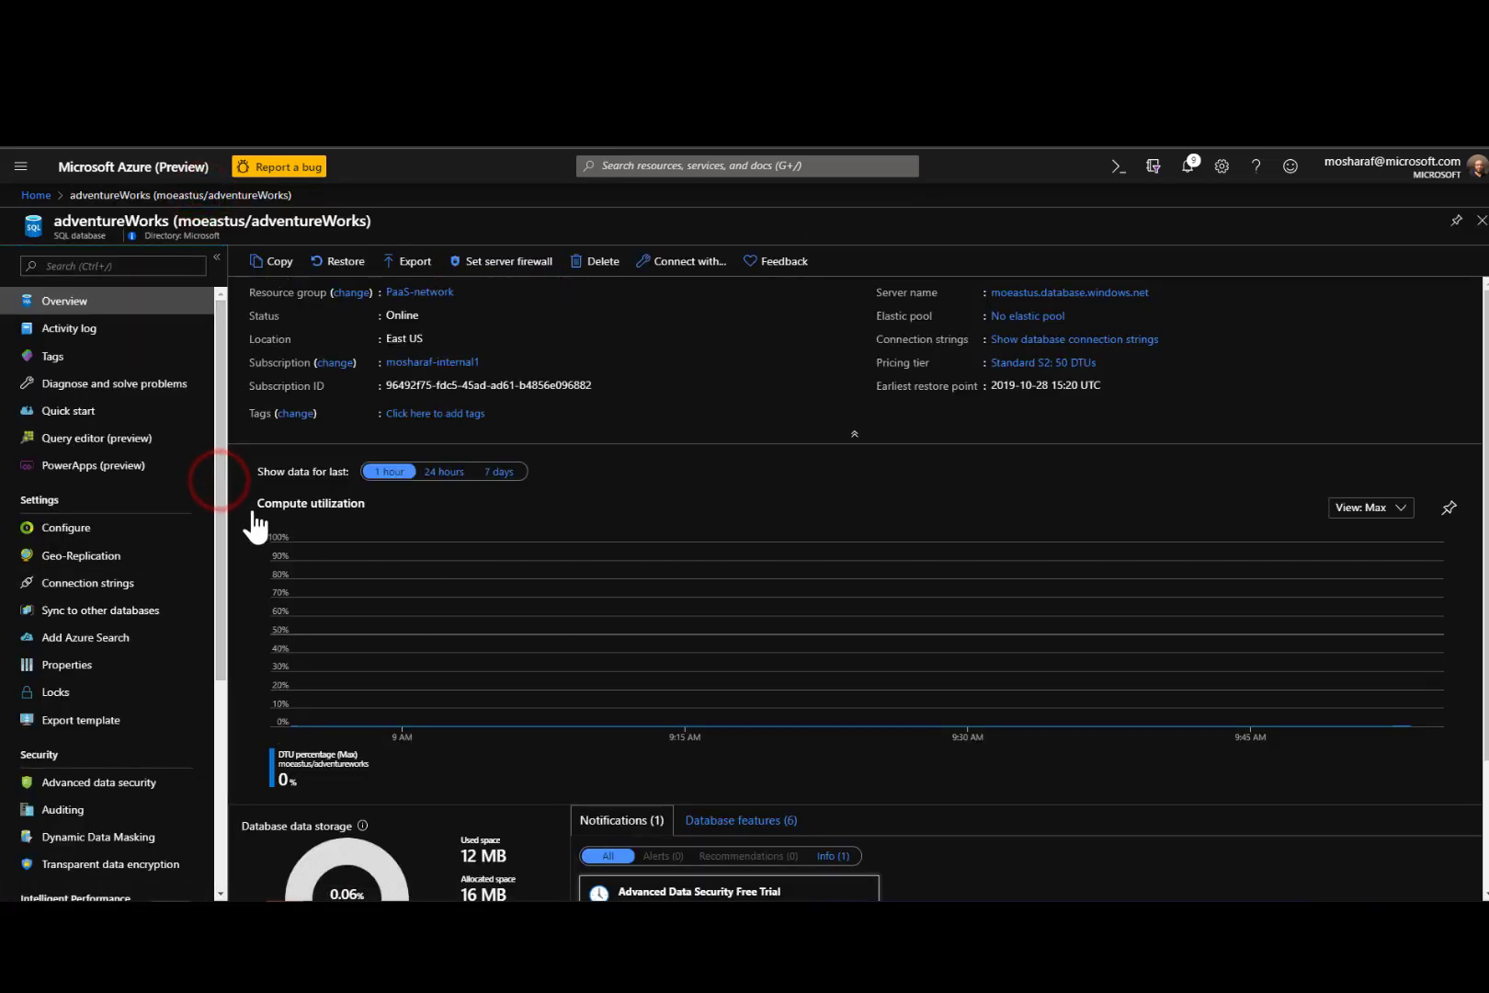
{"action": "left_click", "coordinate": [84, 438]}
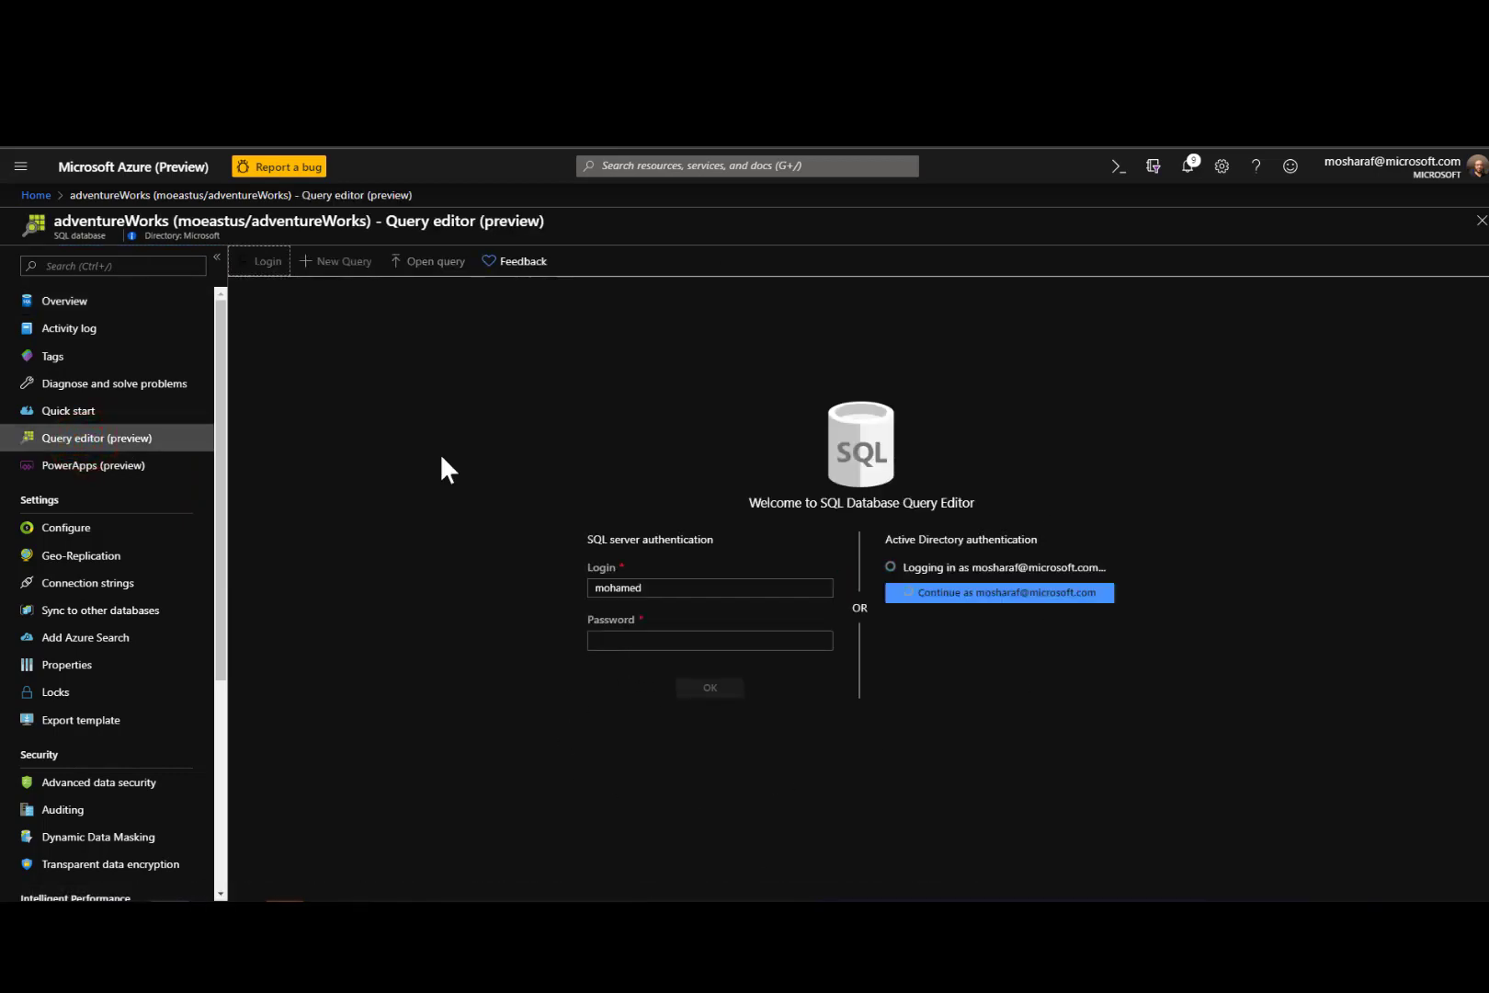
{"action": "left_click", "coordinate": [624, 639]}
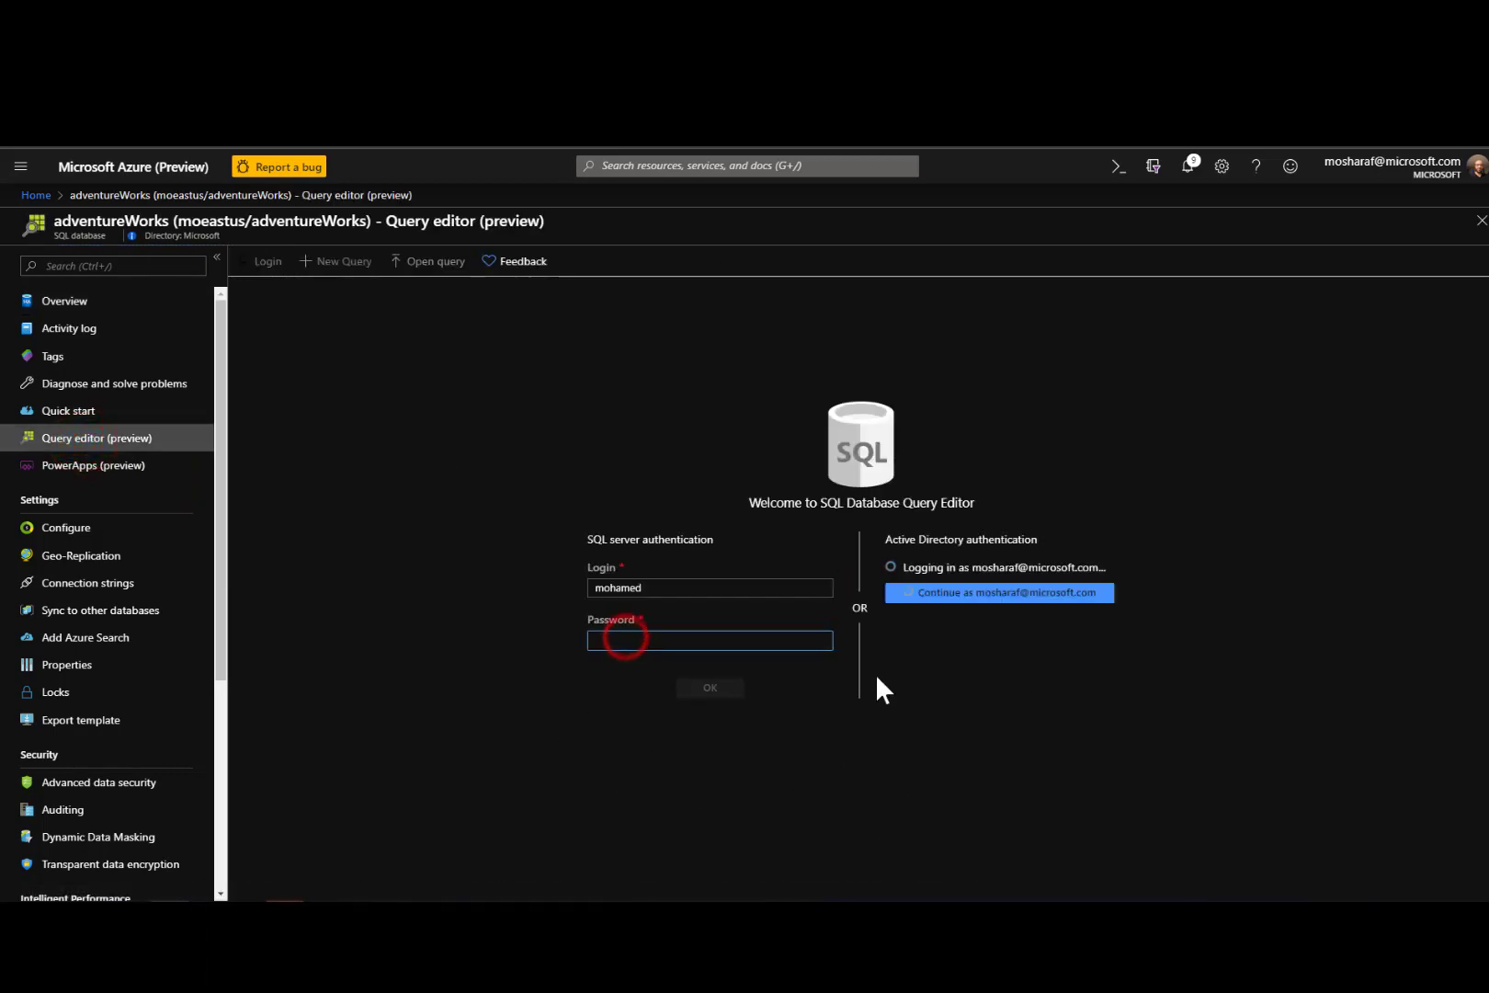
{"action": "type", "text": "•••••••"}
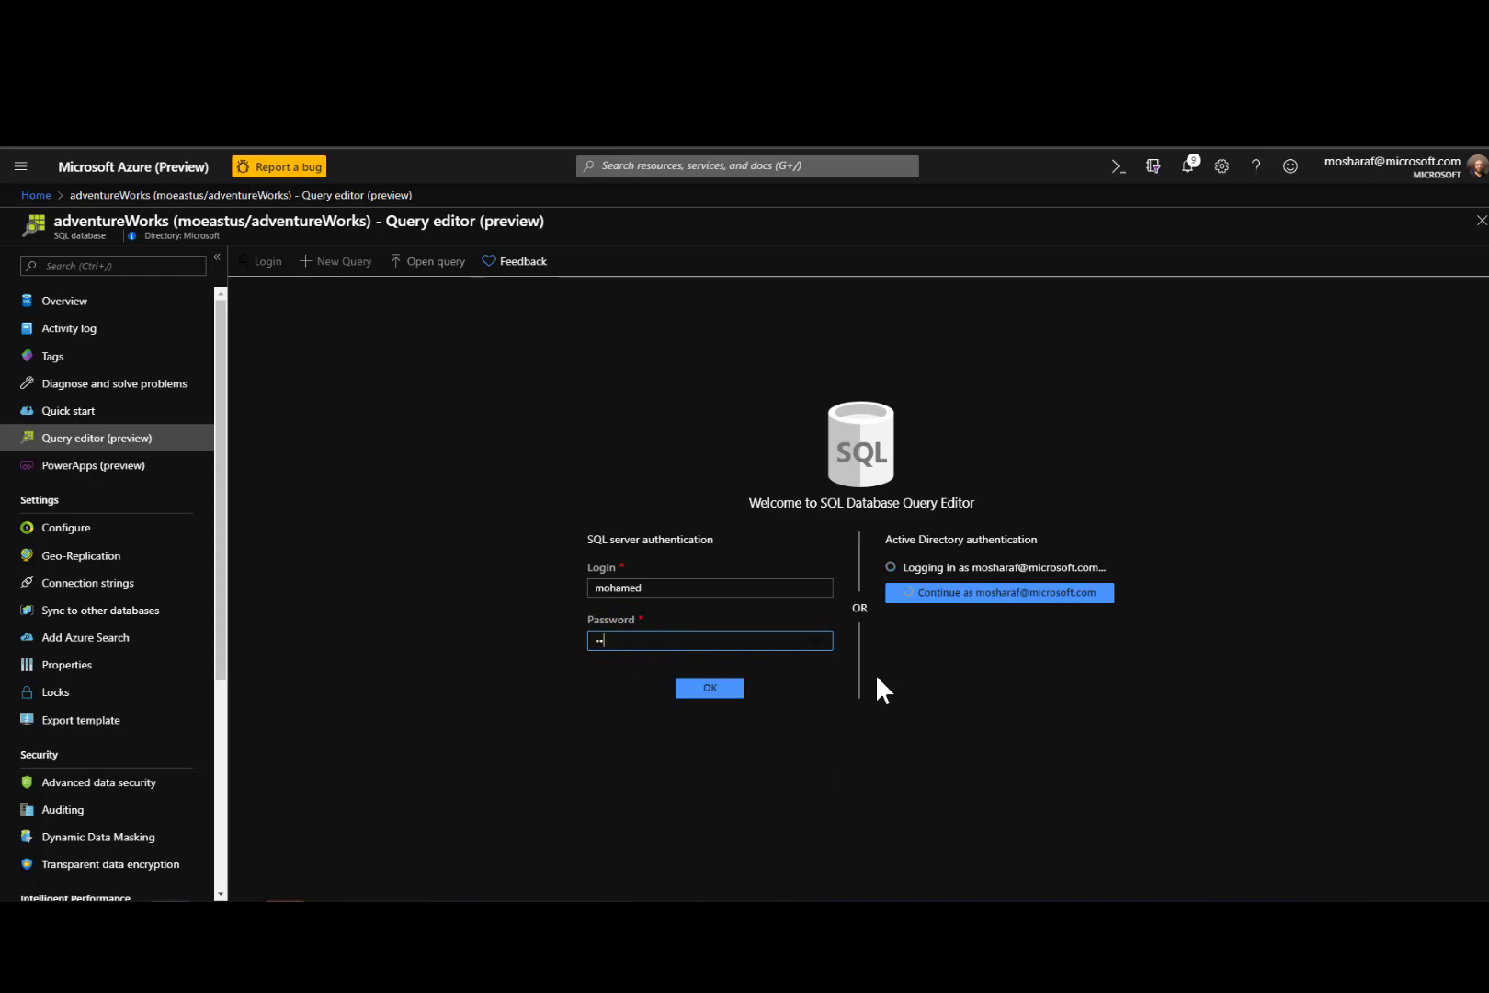
{"action": "type", "text": "••••••••"}
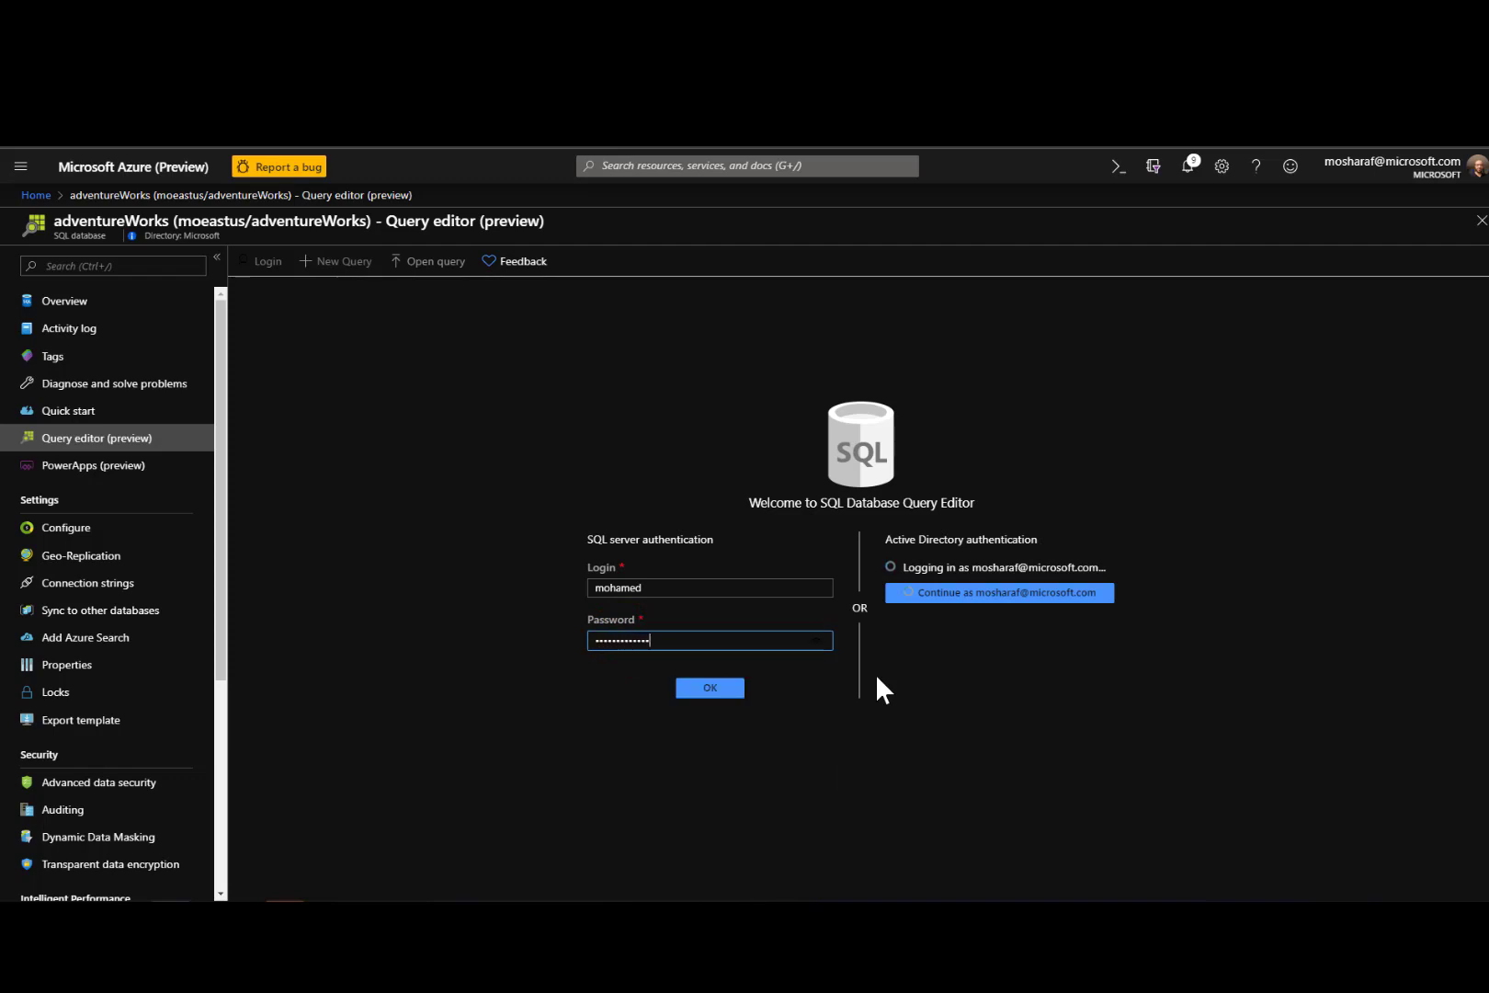
{"action": "key", "text": "Return"}
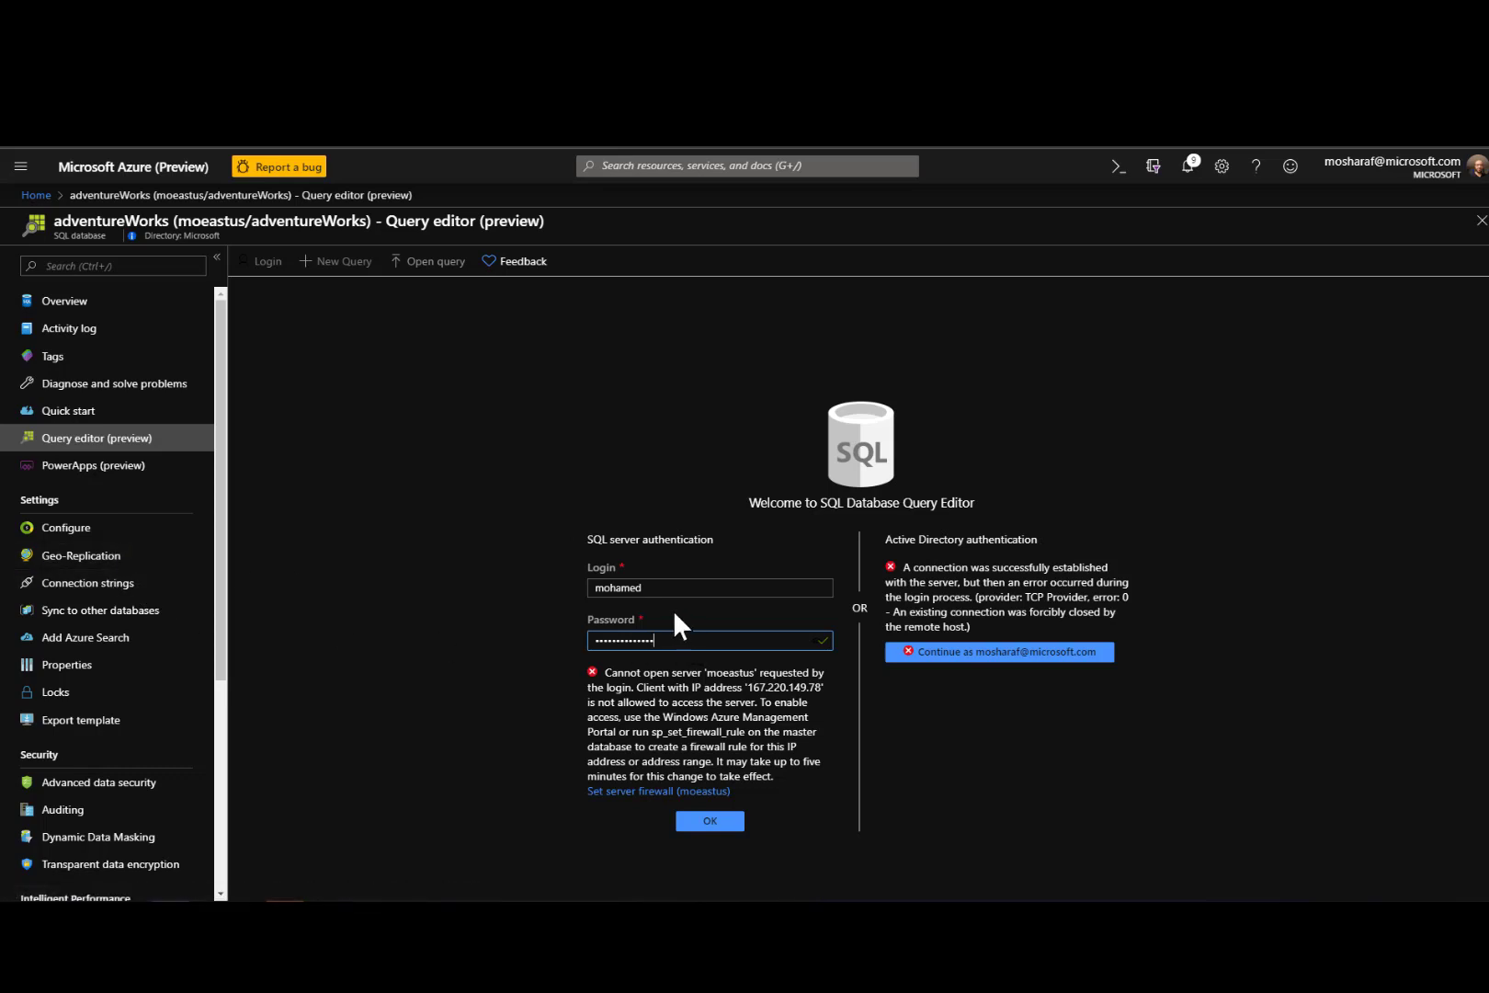
{"action": "left_click", "coordinate": [486, 647]}
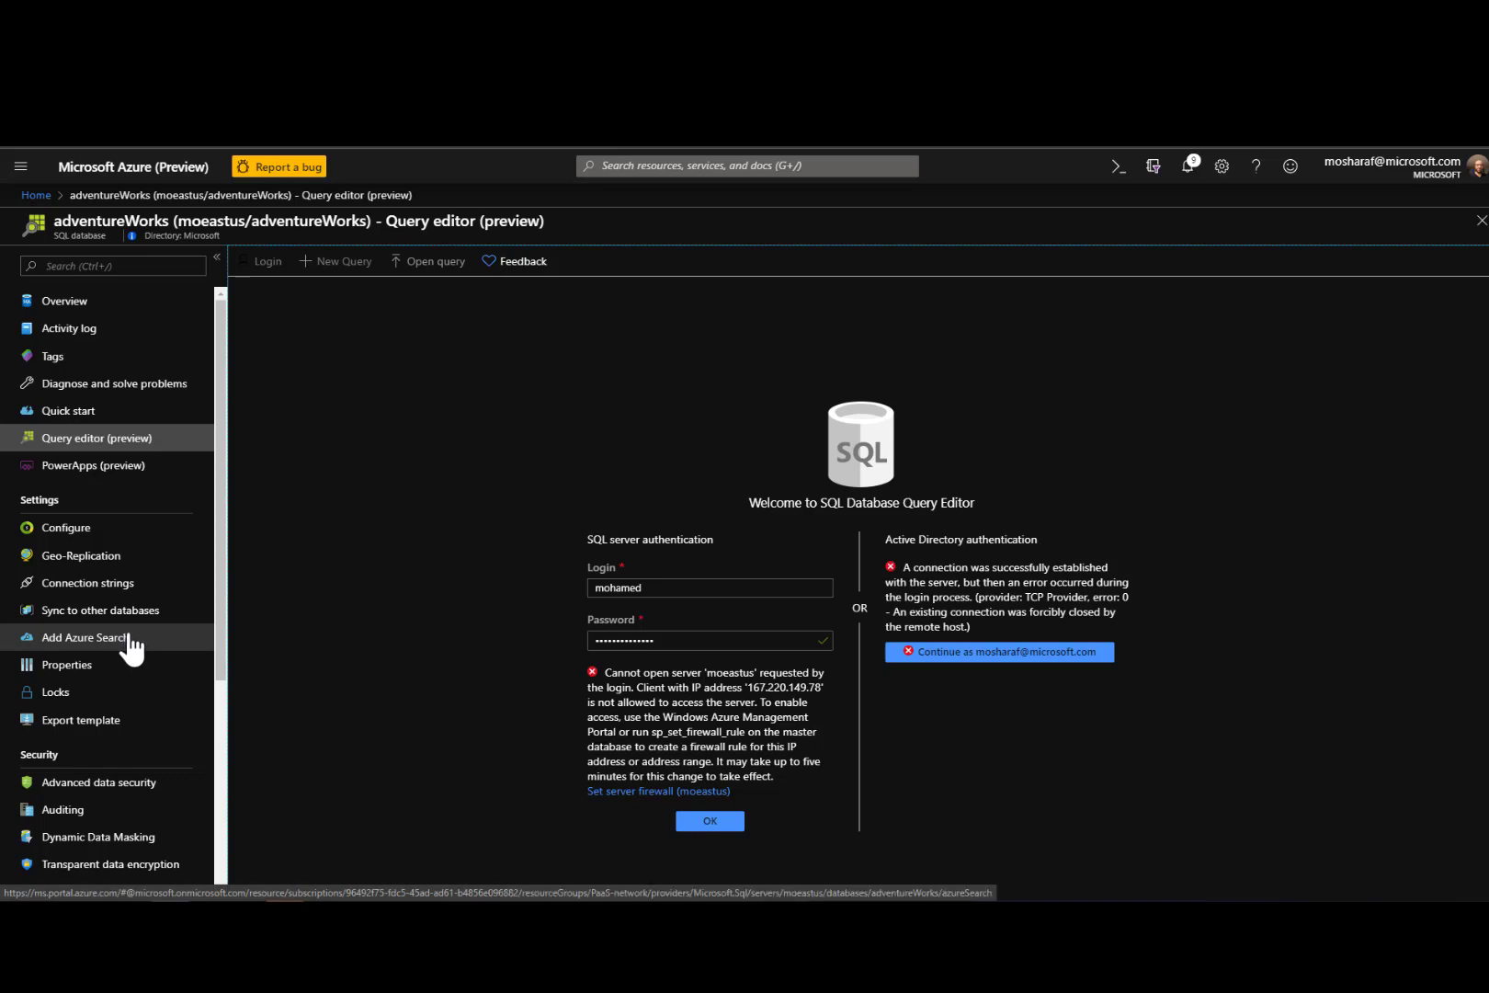
- Set "Allow Azure services and resources to access this server" to ON in the database's server firewall settings and save
{"action": "left_click", "coordinate": [53, 297]}
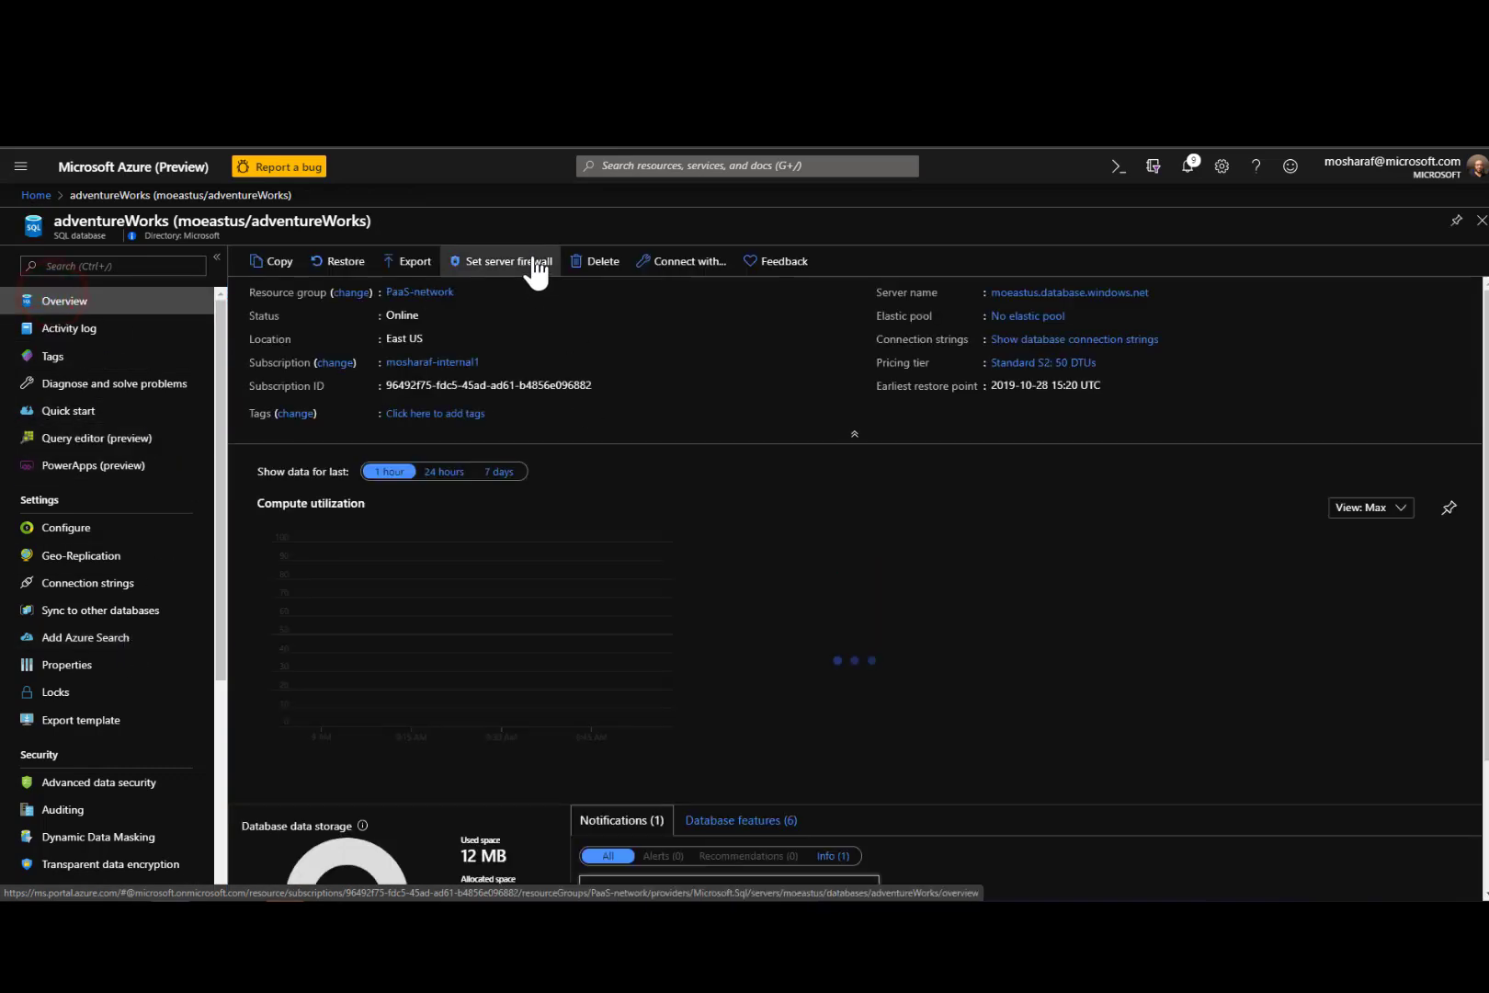
{"action": "left_click", "coordinate": [532, 257]}
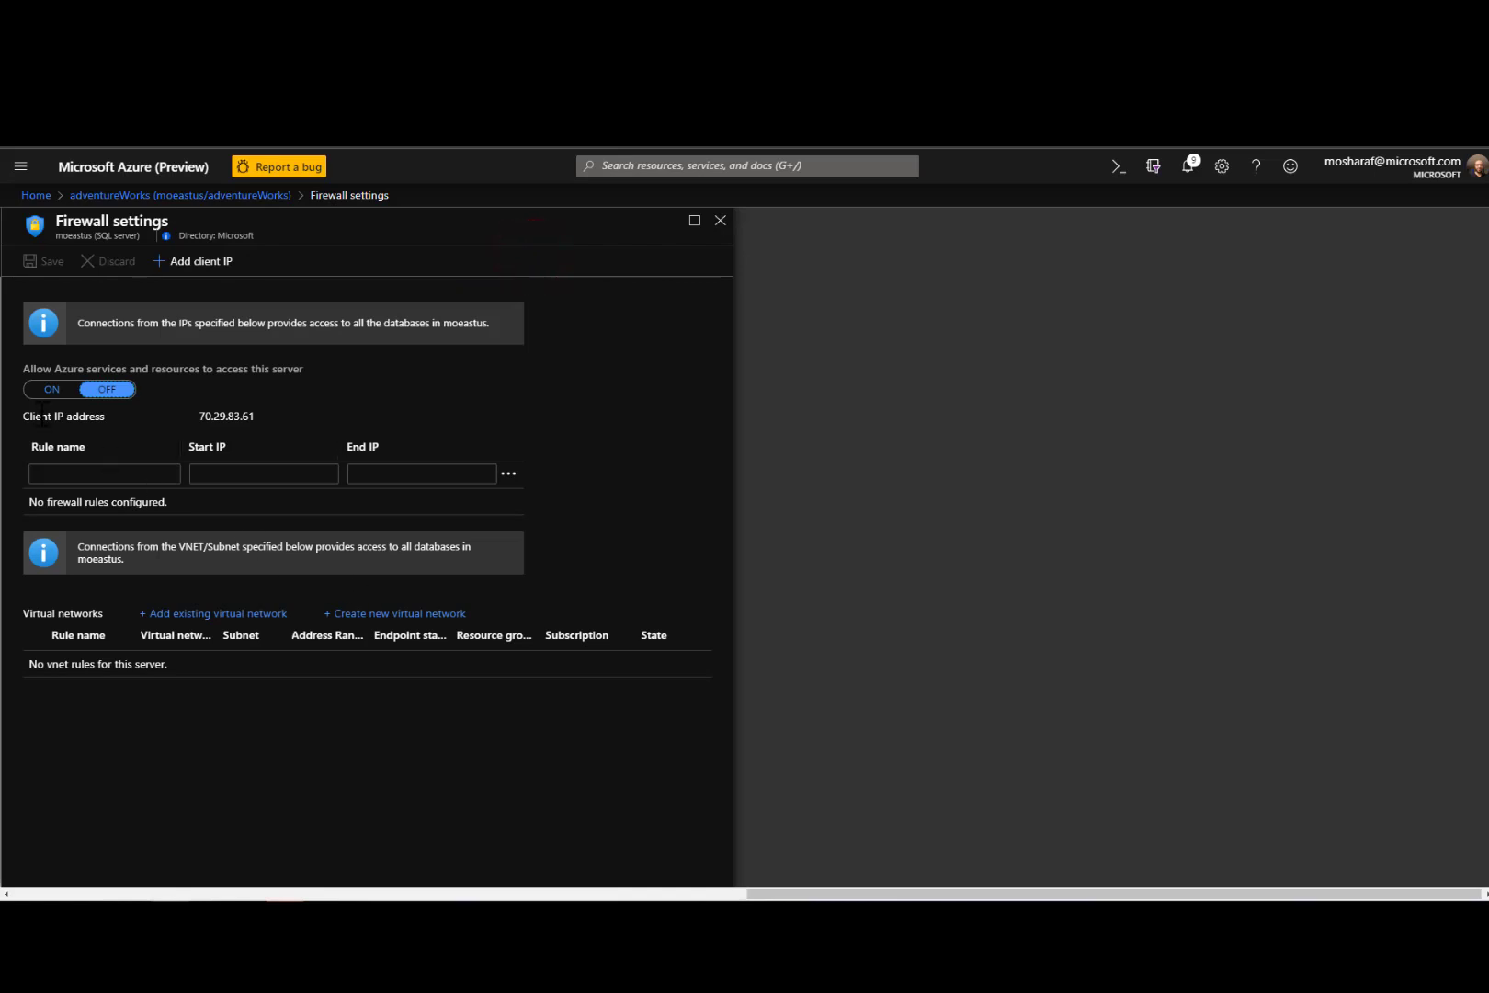
{"action": "left_click", "coordinate": [48, 389]}
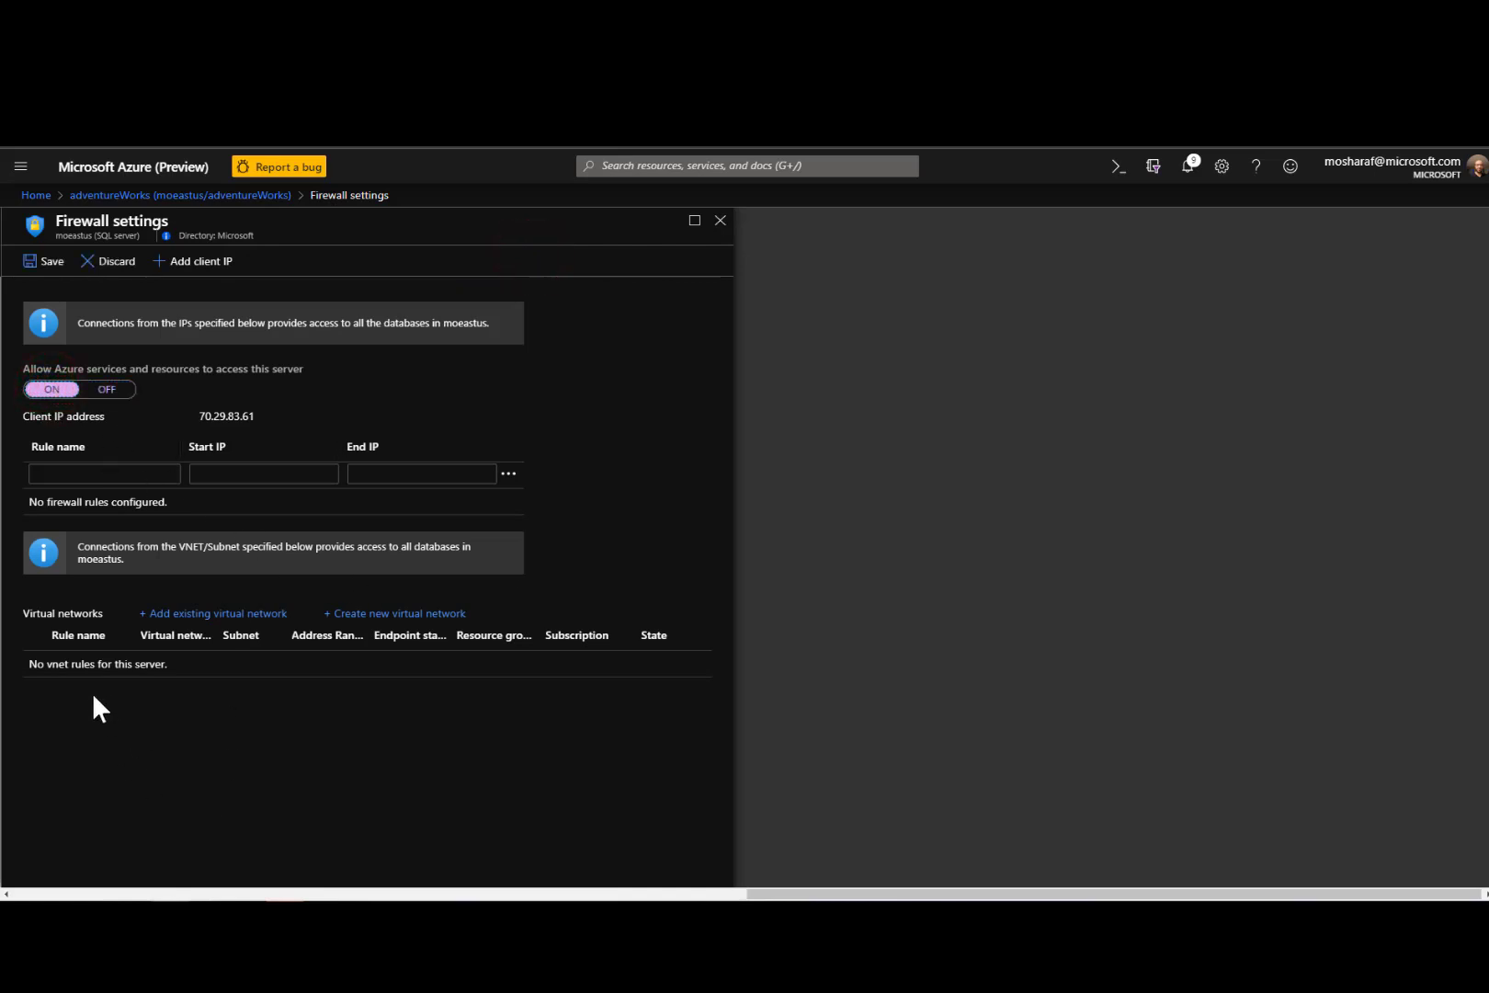
{"action": "left_click", "coordinate": [37, 261]}
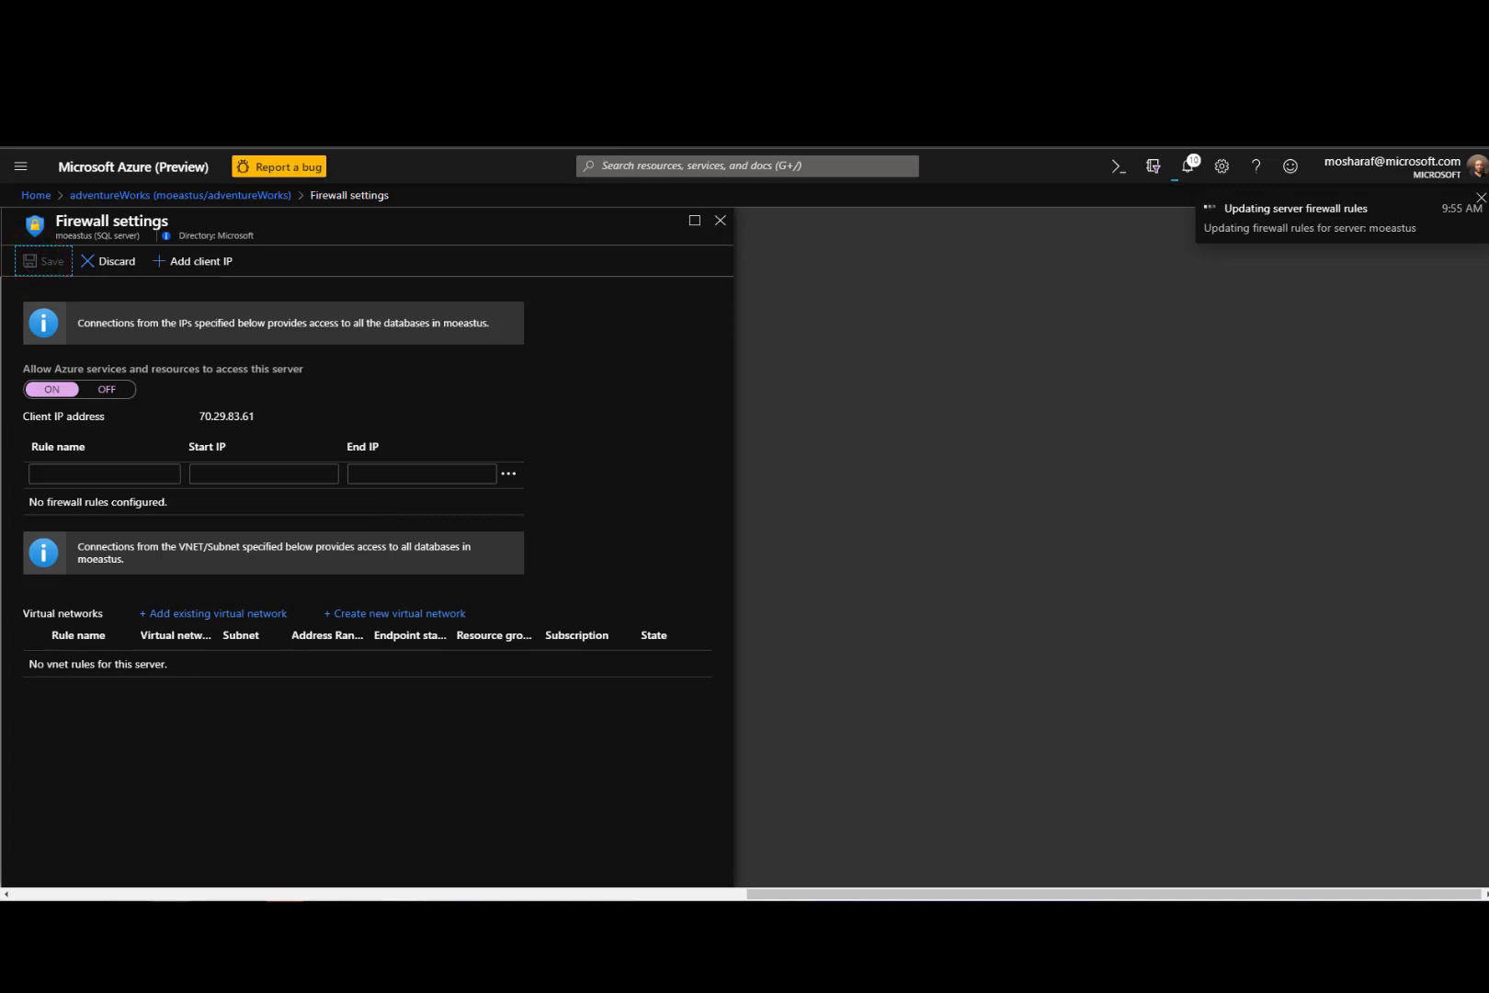
- Review the Hub VNET and SQL DB diagram on the whiteboard and return to the Azure portal's firewall settings
{"action": "left_click_drag", "start_coordinate": [1488, 437], "coordinate": [821, 148]}
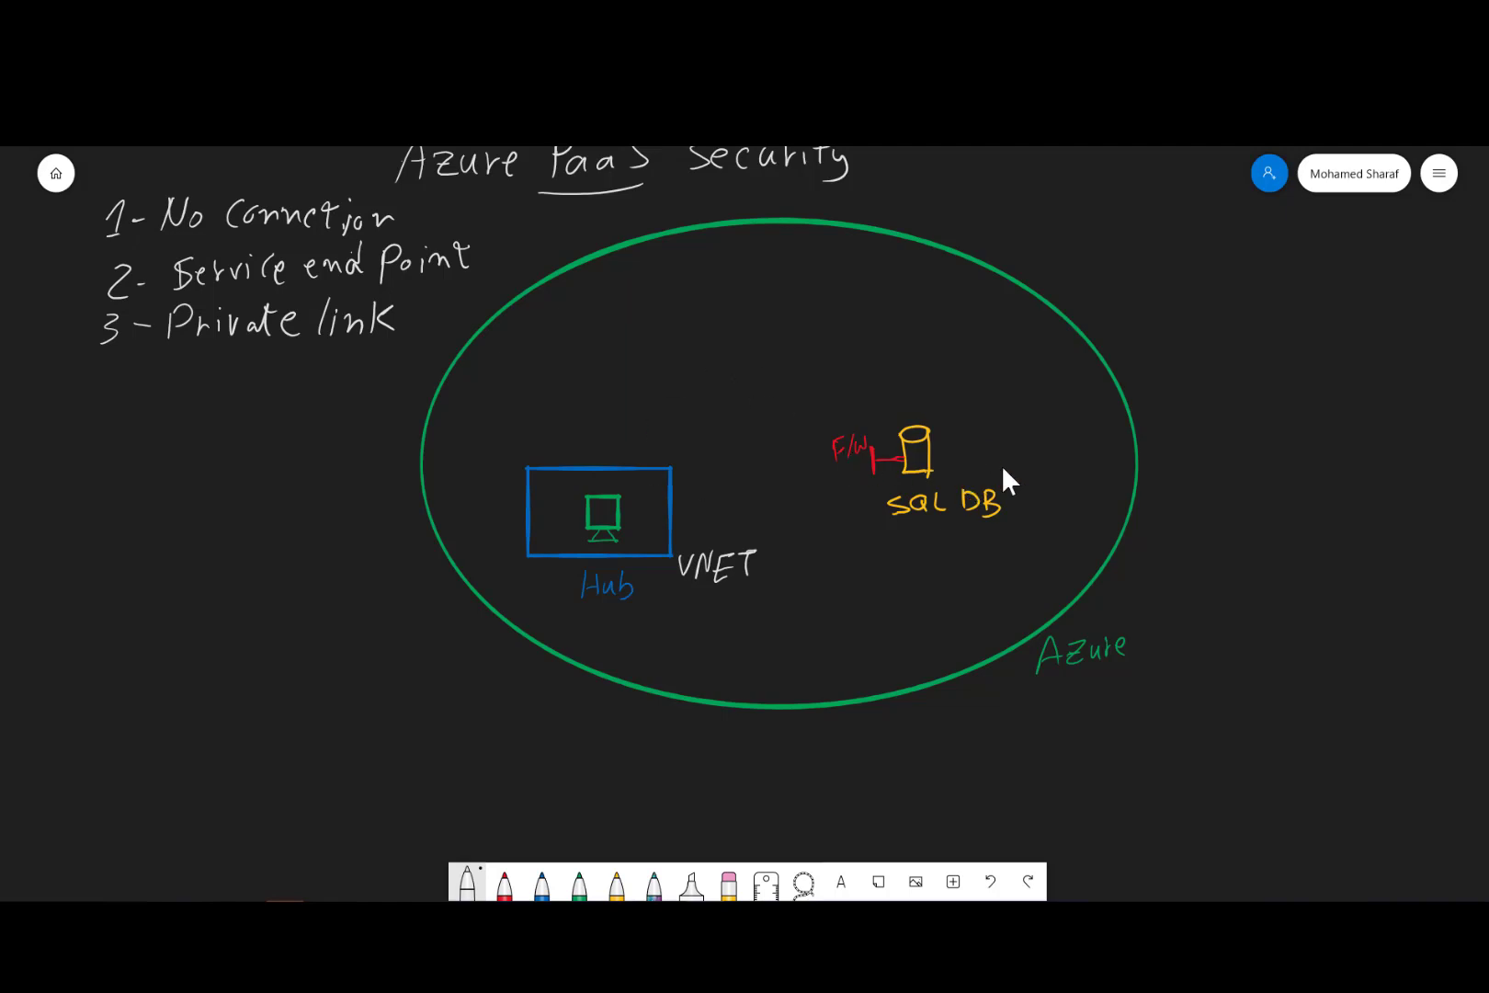
{"action": "left_click", "coordinate": [1435, 131]}
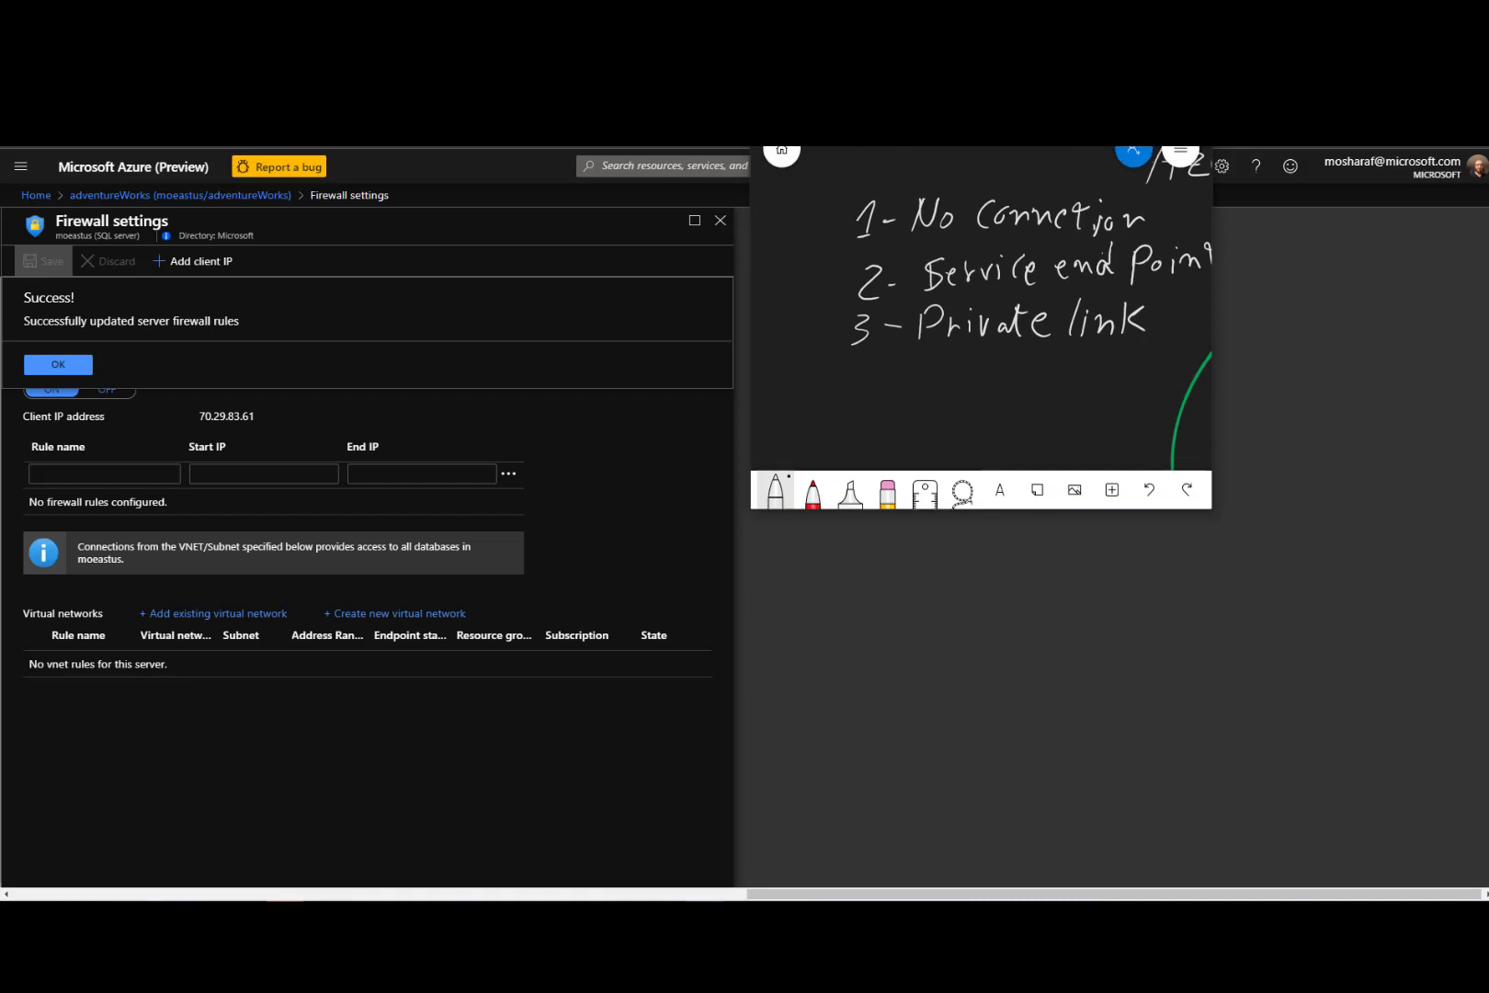
{"action": "left_click_drag", "start_coordinate": [929, 99], "coordinate": [1488, 597]}
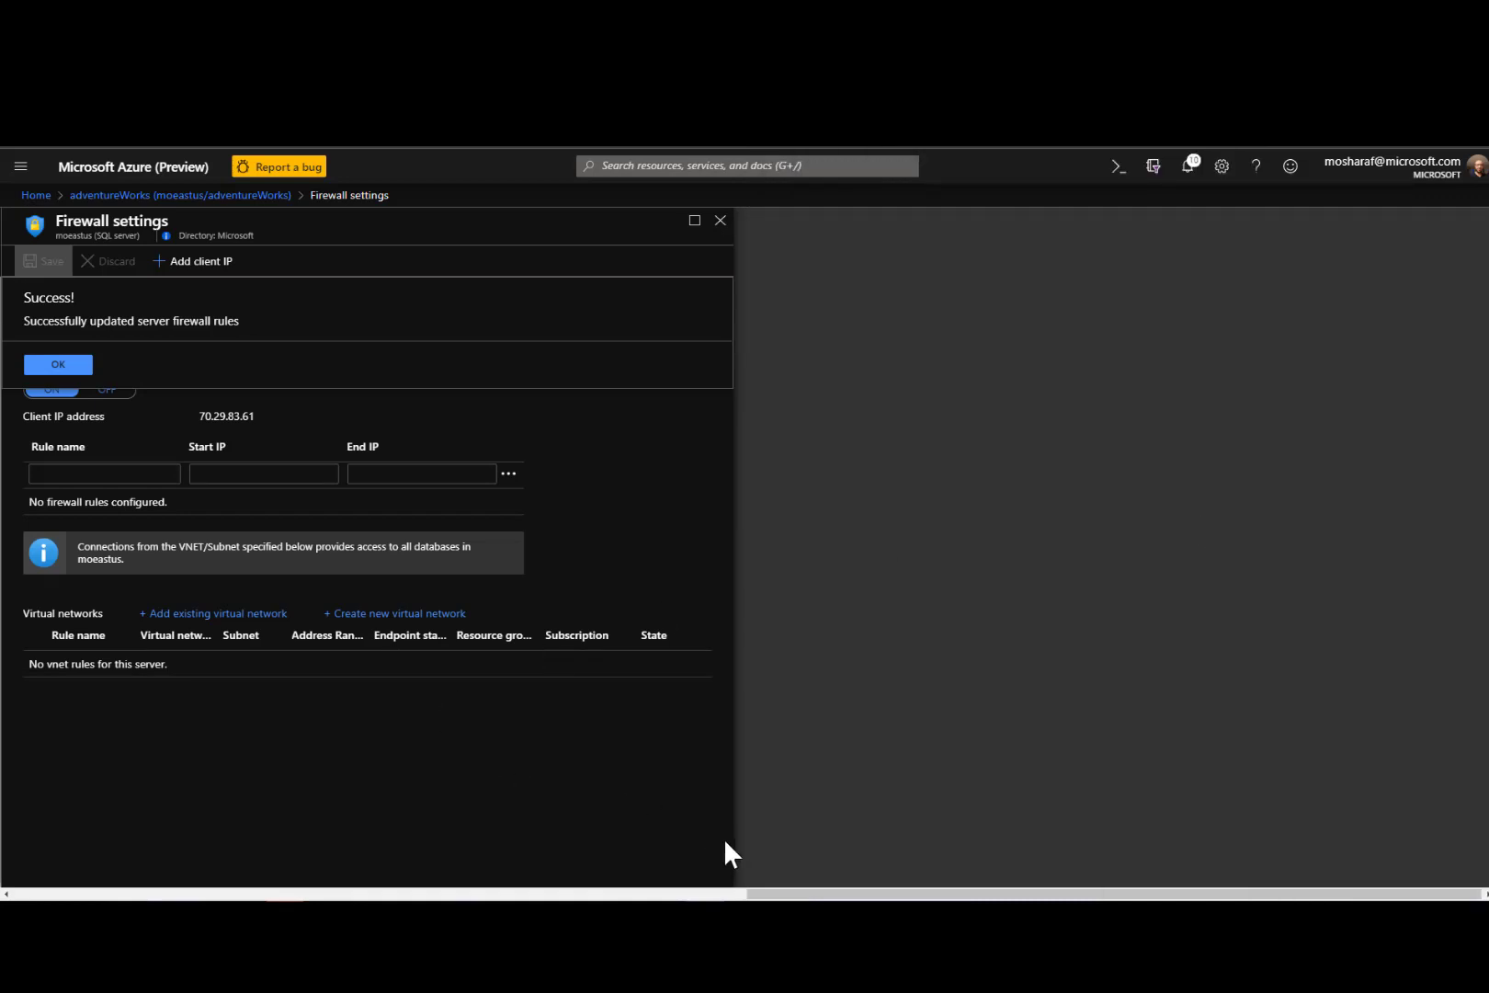
- Switch to the hub VM's Azure Data Studio session, connect to the adventureWorks server and open a new query
{"action": "left_click", "coordinate": [882, 837]}
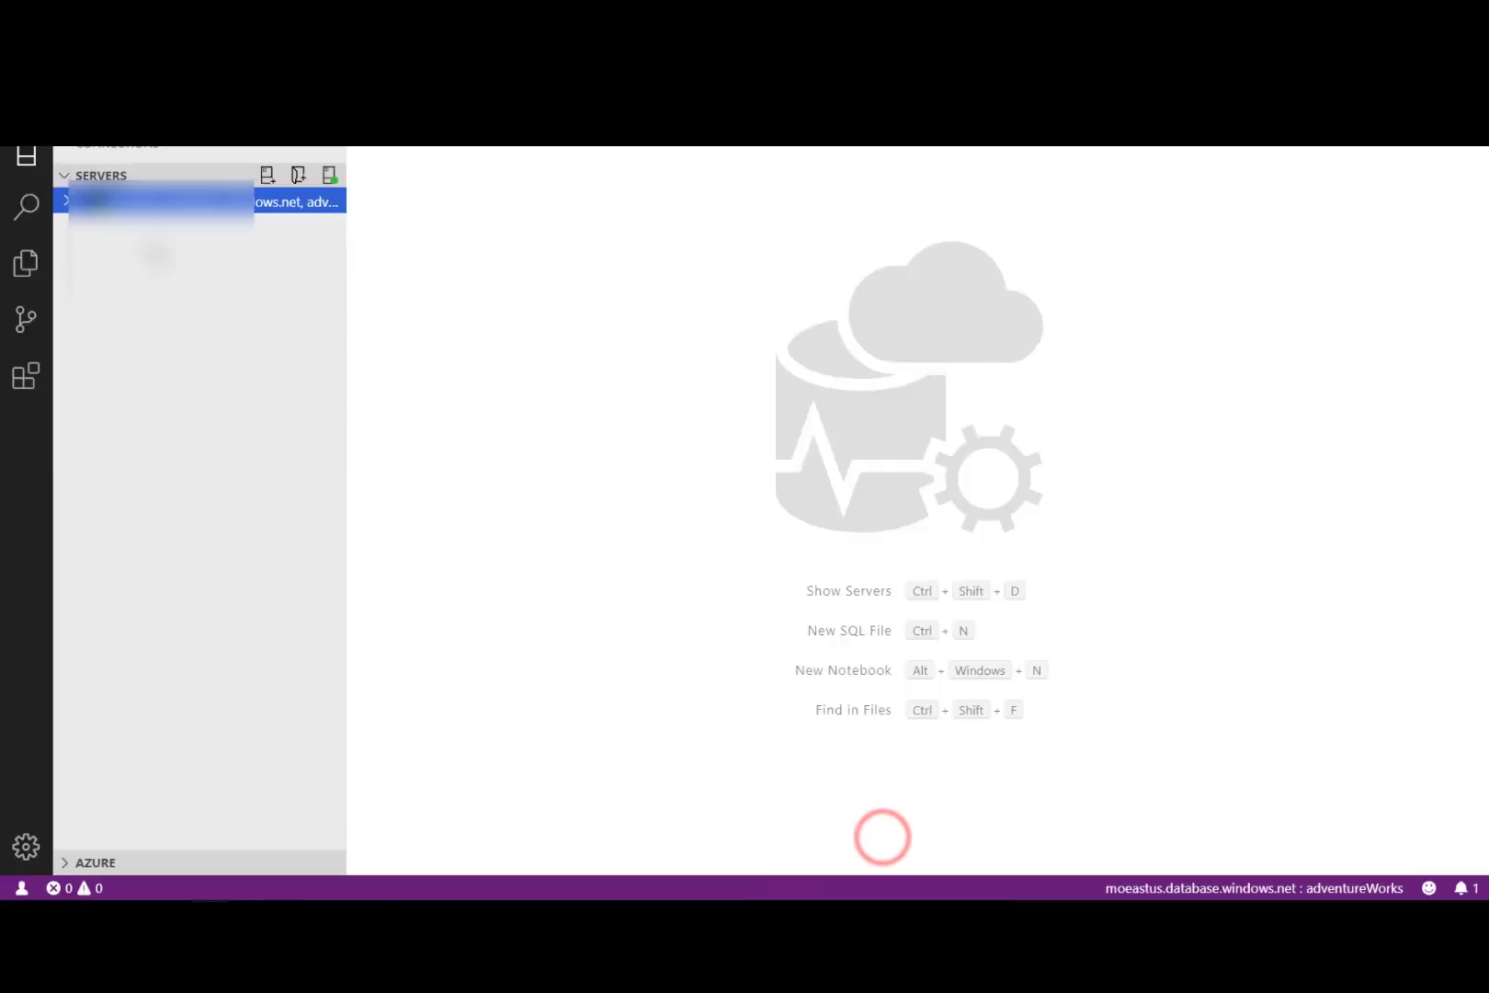
{"action": "double_click", "coordinate": [189, 202]}
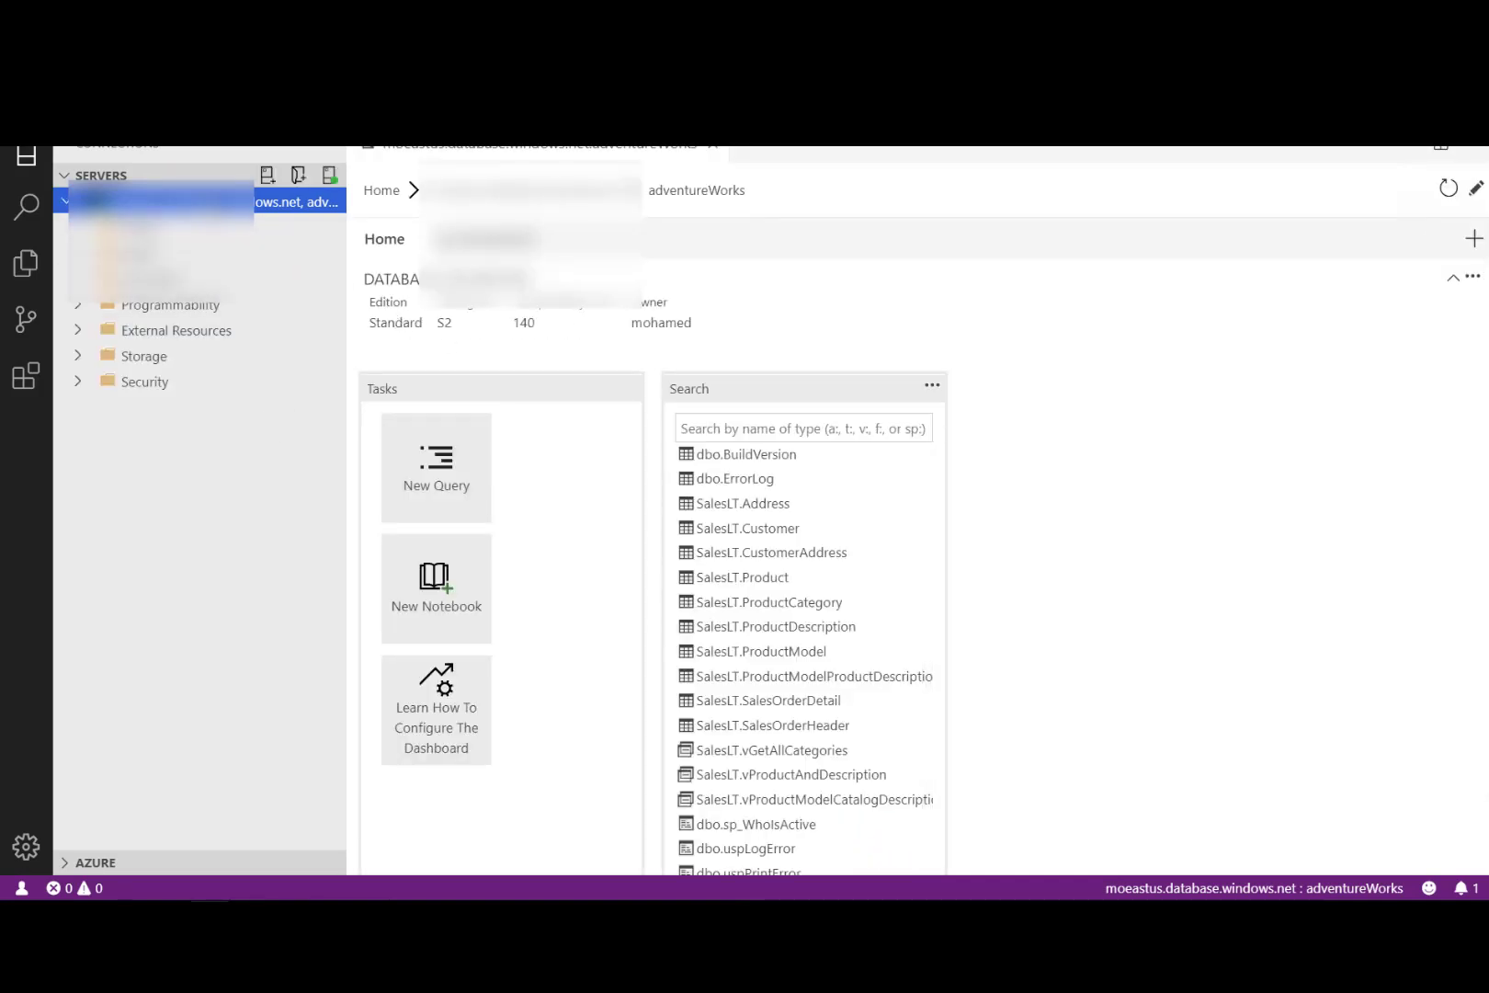
{"action": "right_click", "coordinate": [209, 201]}
{"action": "left_click", "coordinate": [276, 249]}
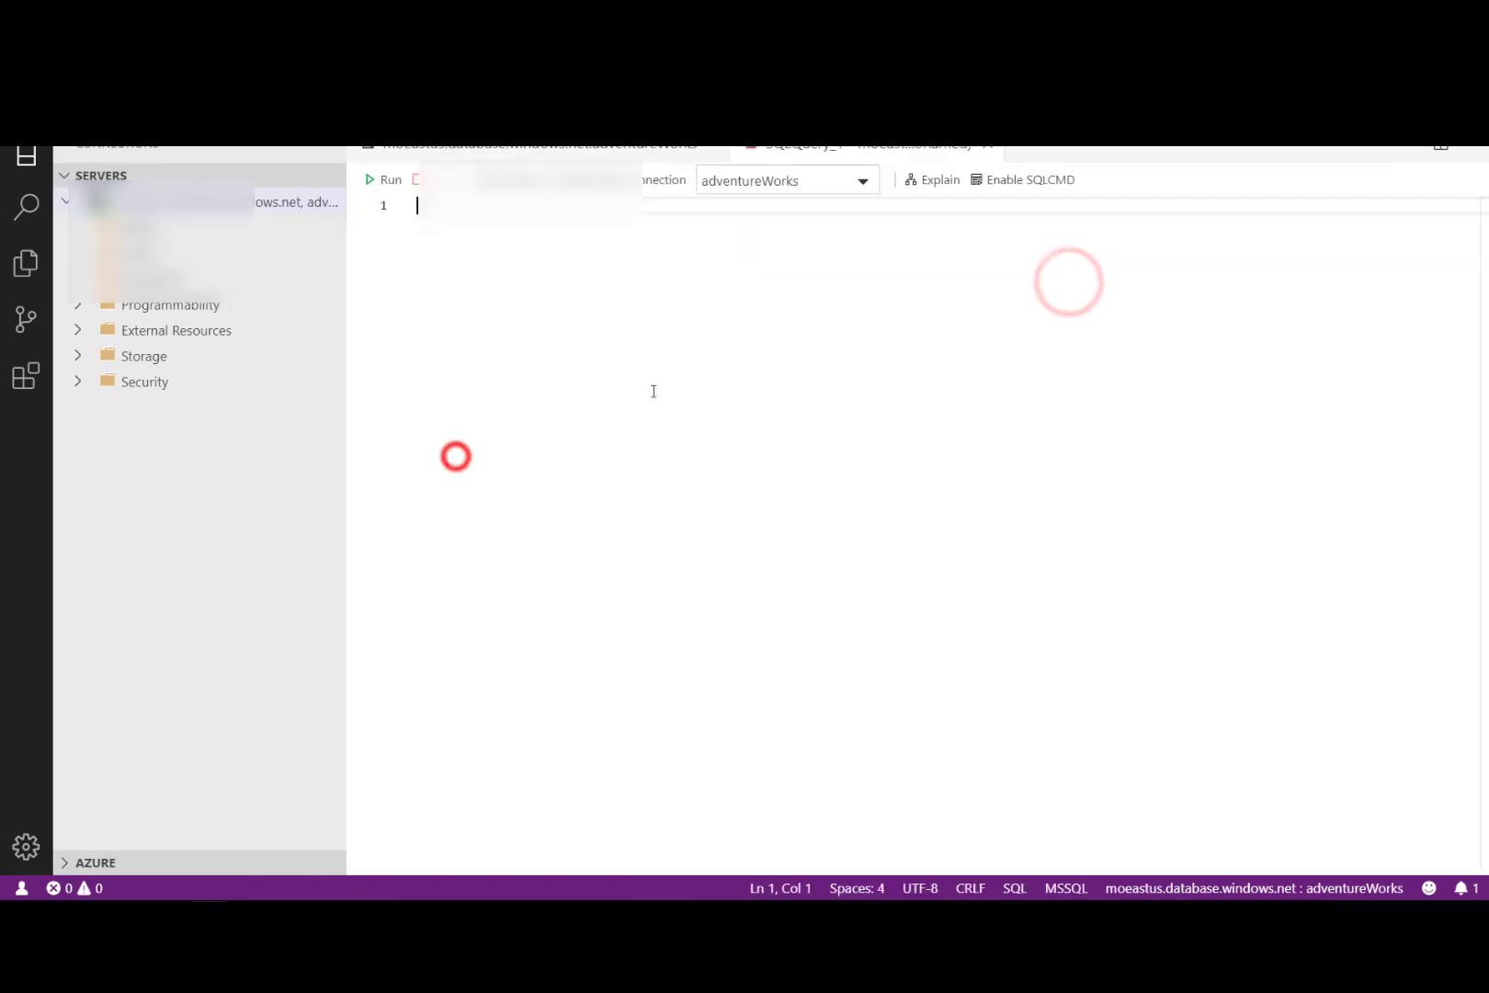
- Write the statement "exec whoisconnected;" on line 3 of the query and run it against adventureWorks
{"action": "key", "text": "Return"}
{"action": "key", "text": "Return"}
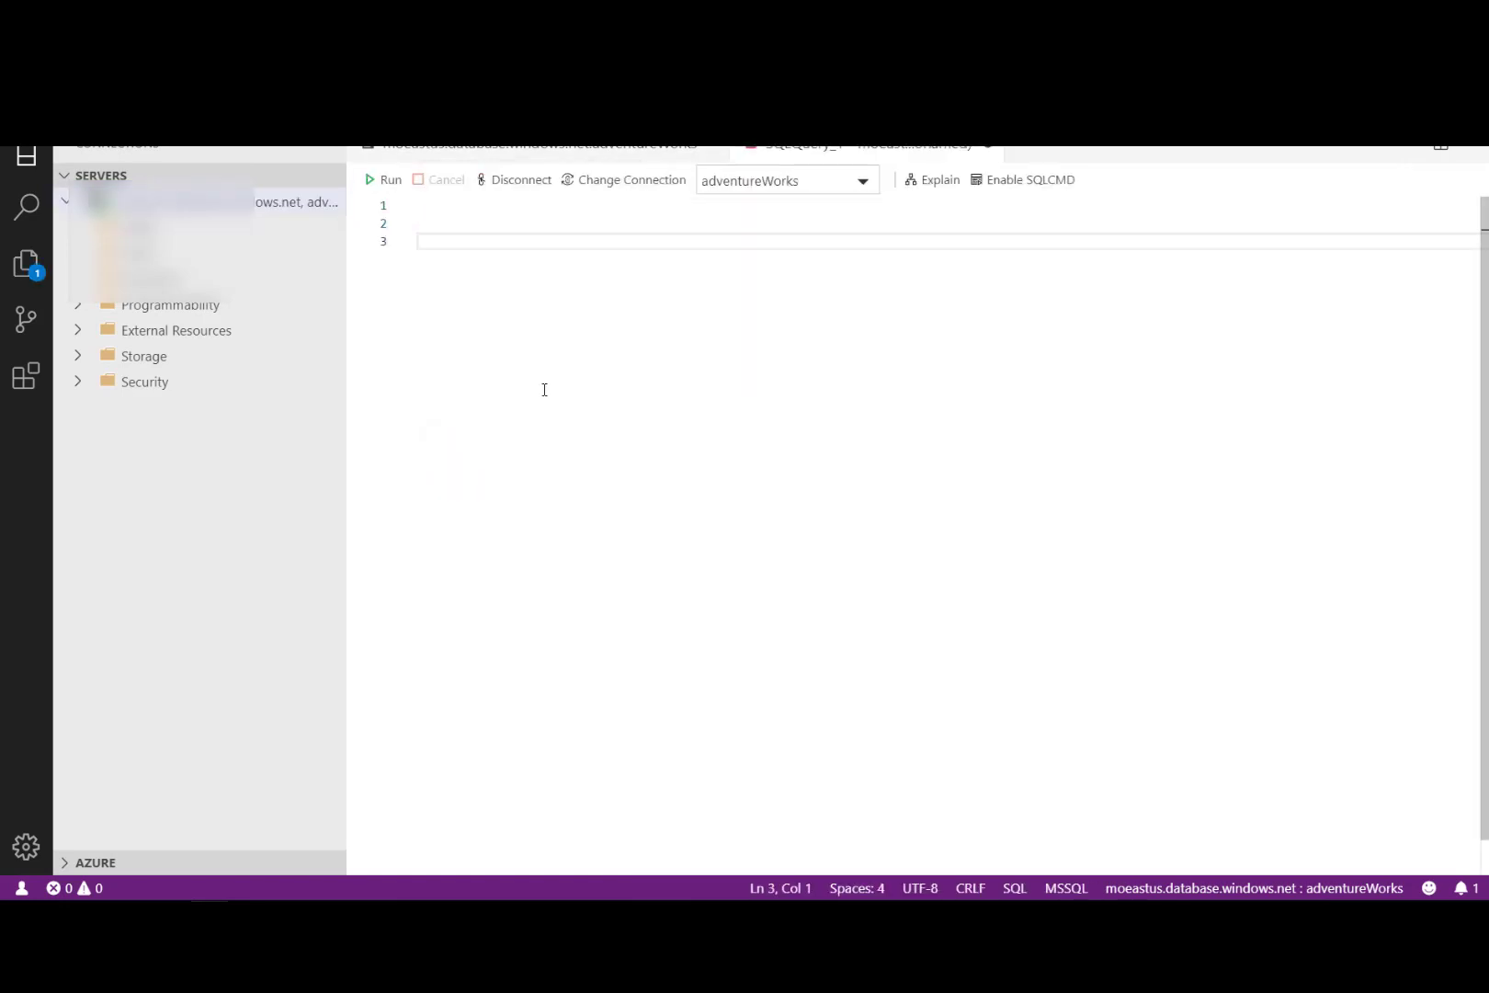
{"action": "type", "text": "ex"}
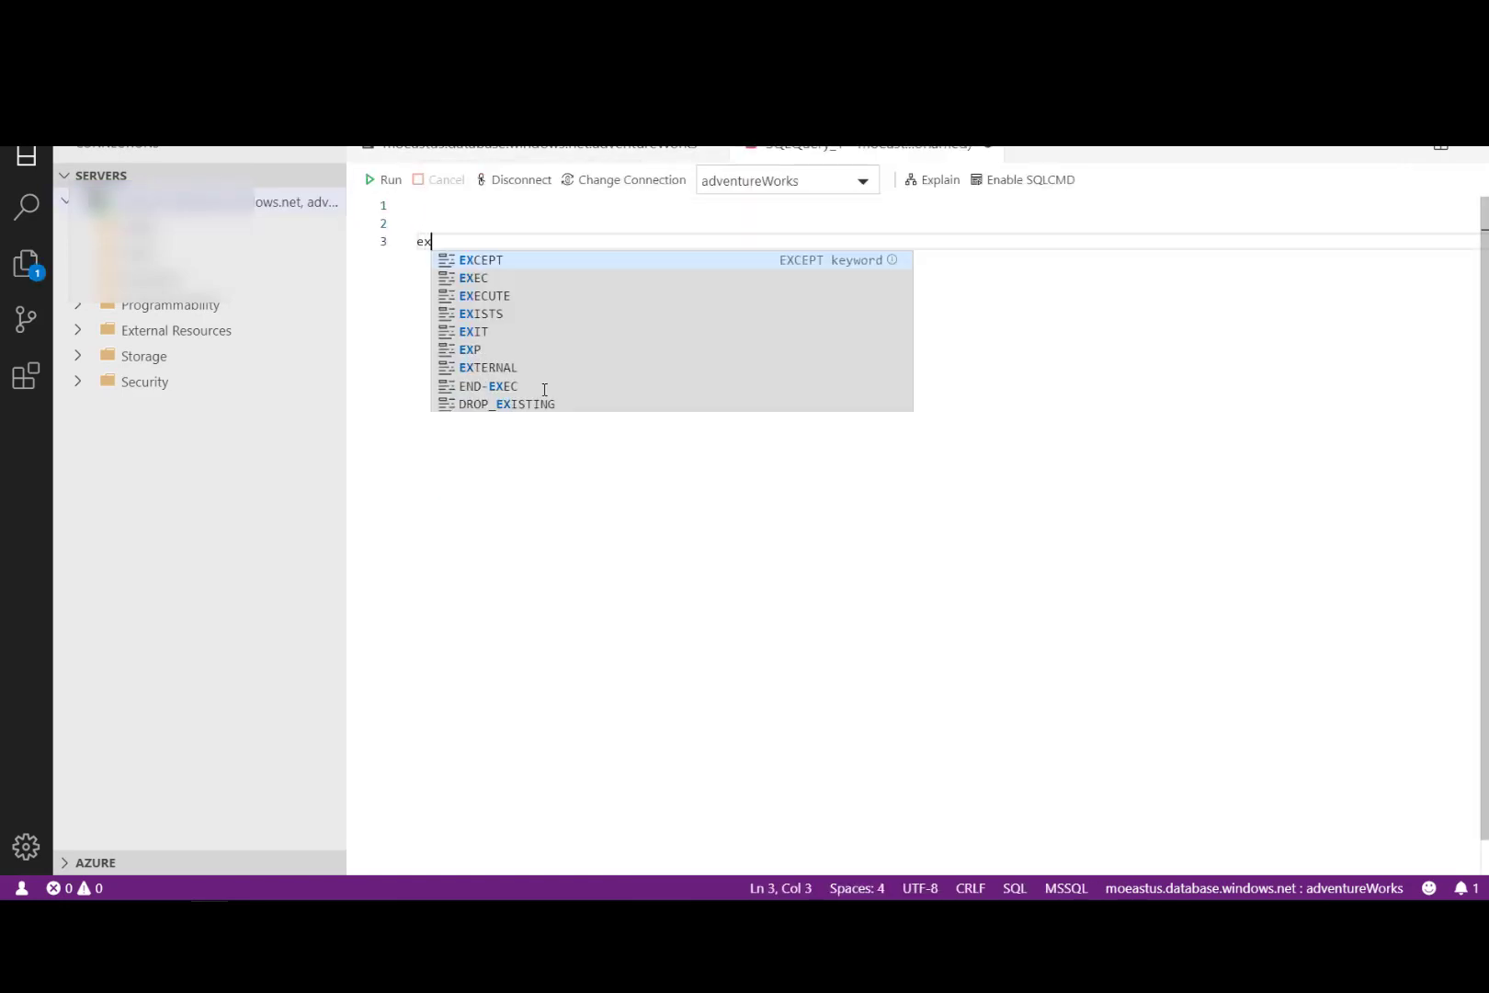
{"action": "type", "text": "ec w"}
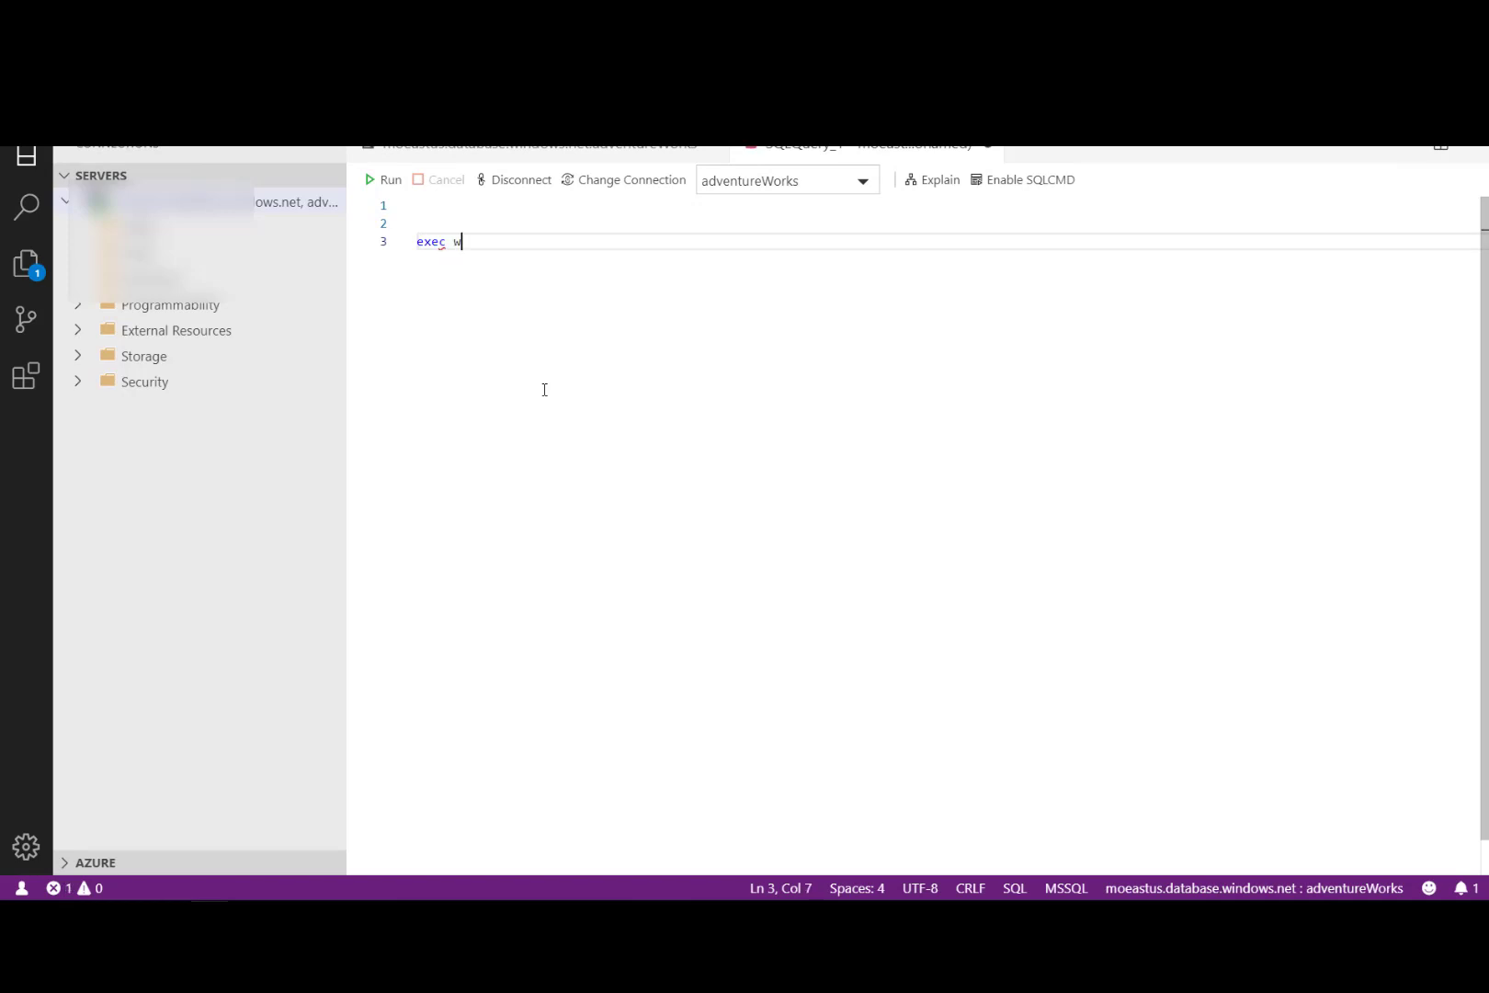
{"action": "type", "text": "hoisconnected;"}
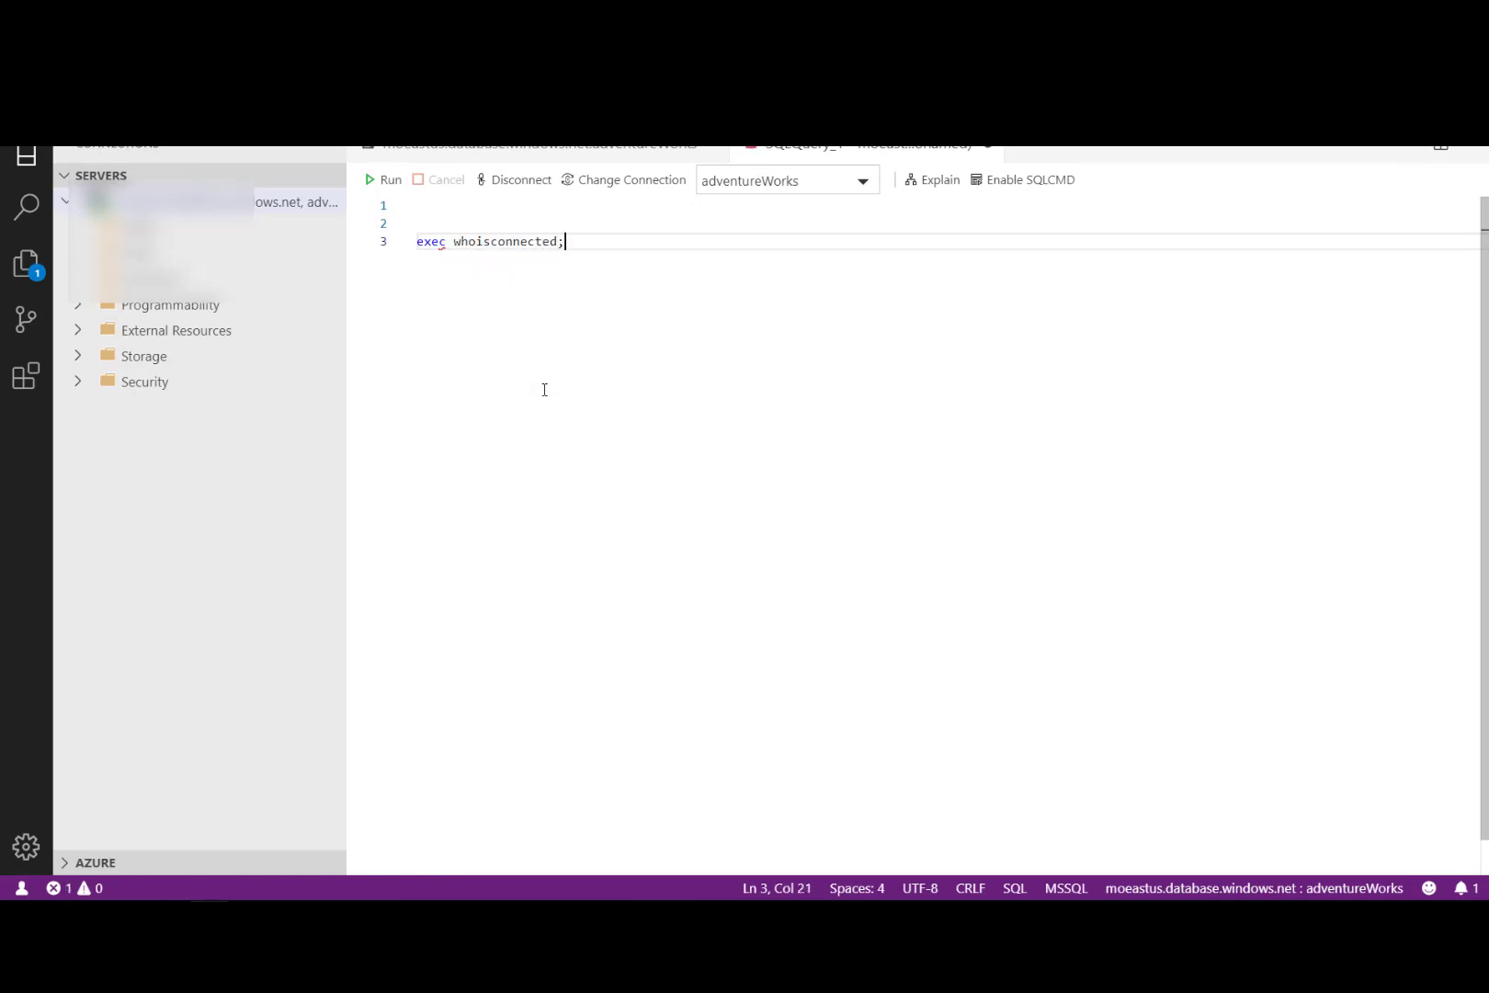
{"action": "key", "text": "F5"}
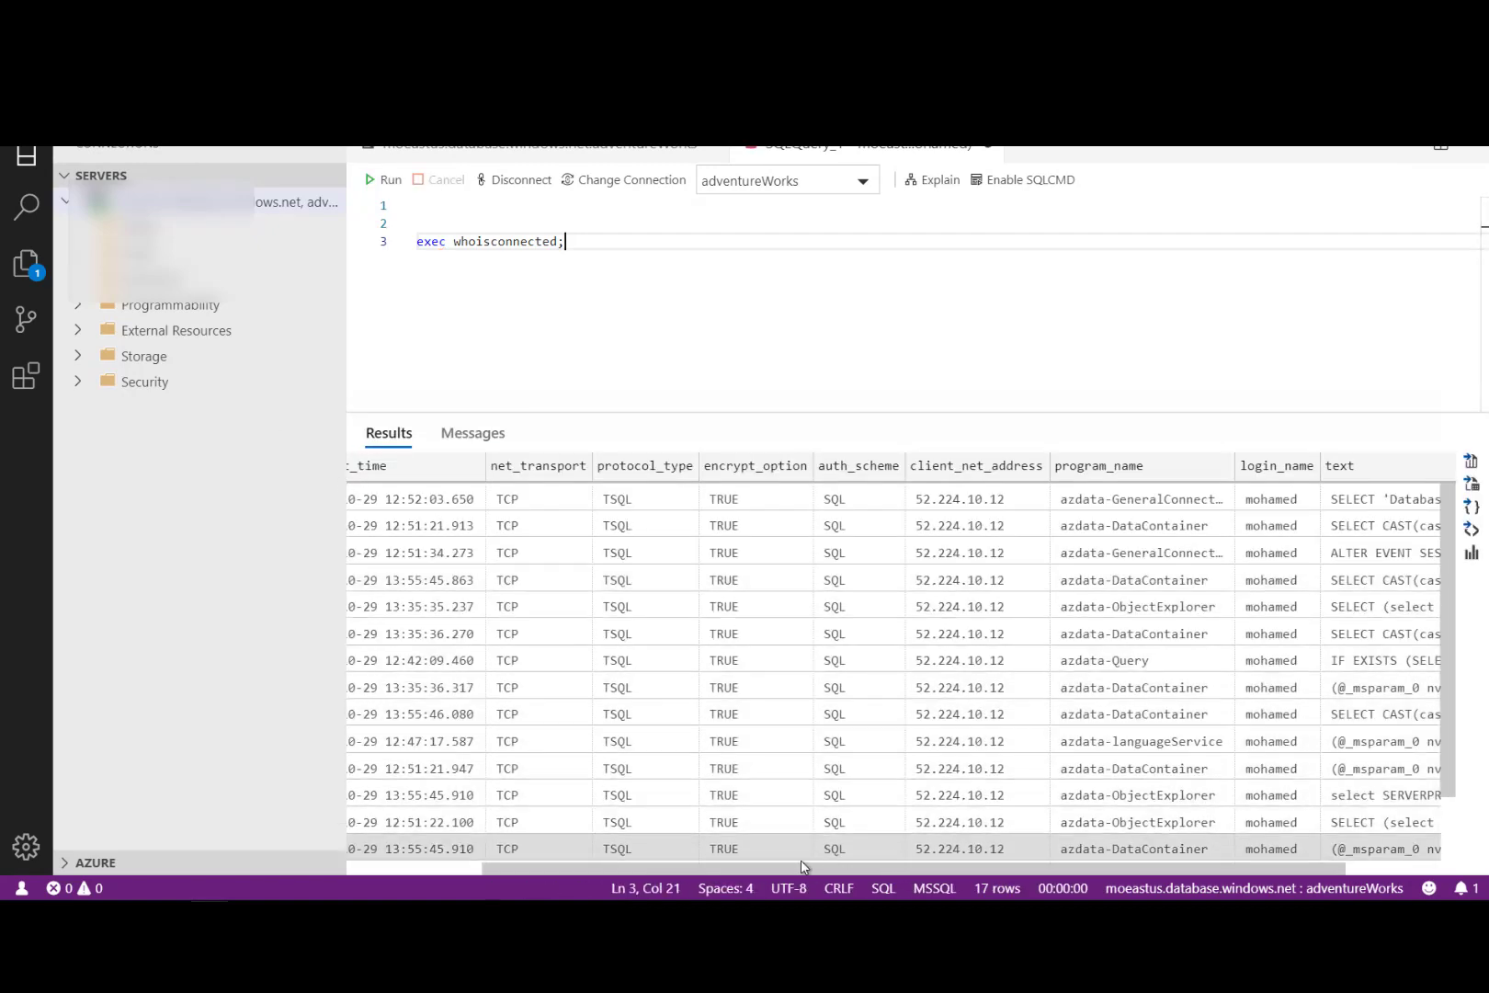
- Look through the connection results and copy the client_net_address value 52.224.10.12 from the second row
{"action": "left_click_drag", "start_coordinate": [671, 864], "coordinate": [866, 868]}
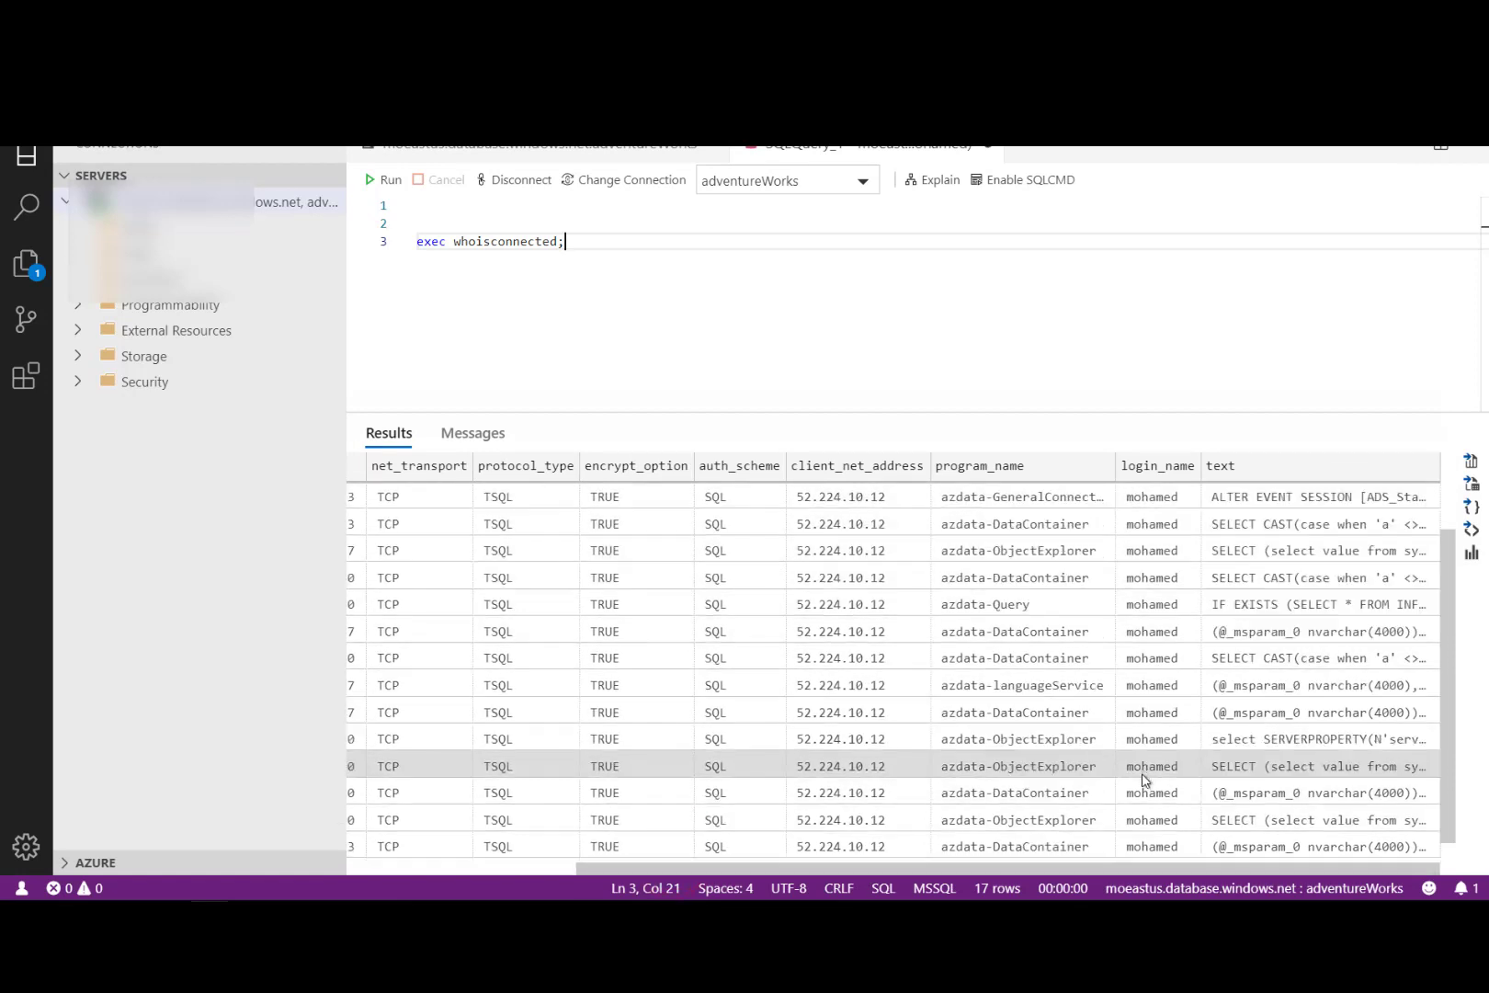
{"action": "scroll", "coordinate": [1134, 794], "scroll_direction": "down", "scroll_amount": 2}
{"action": "scroll", "coordinate": [1023, 530], "scroll_direction": "up", "scroll_amount": 2}
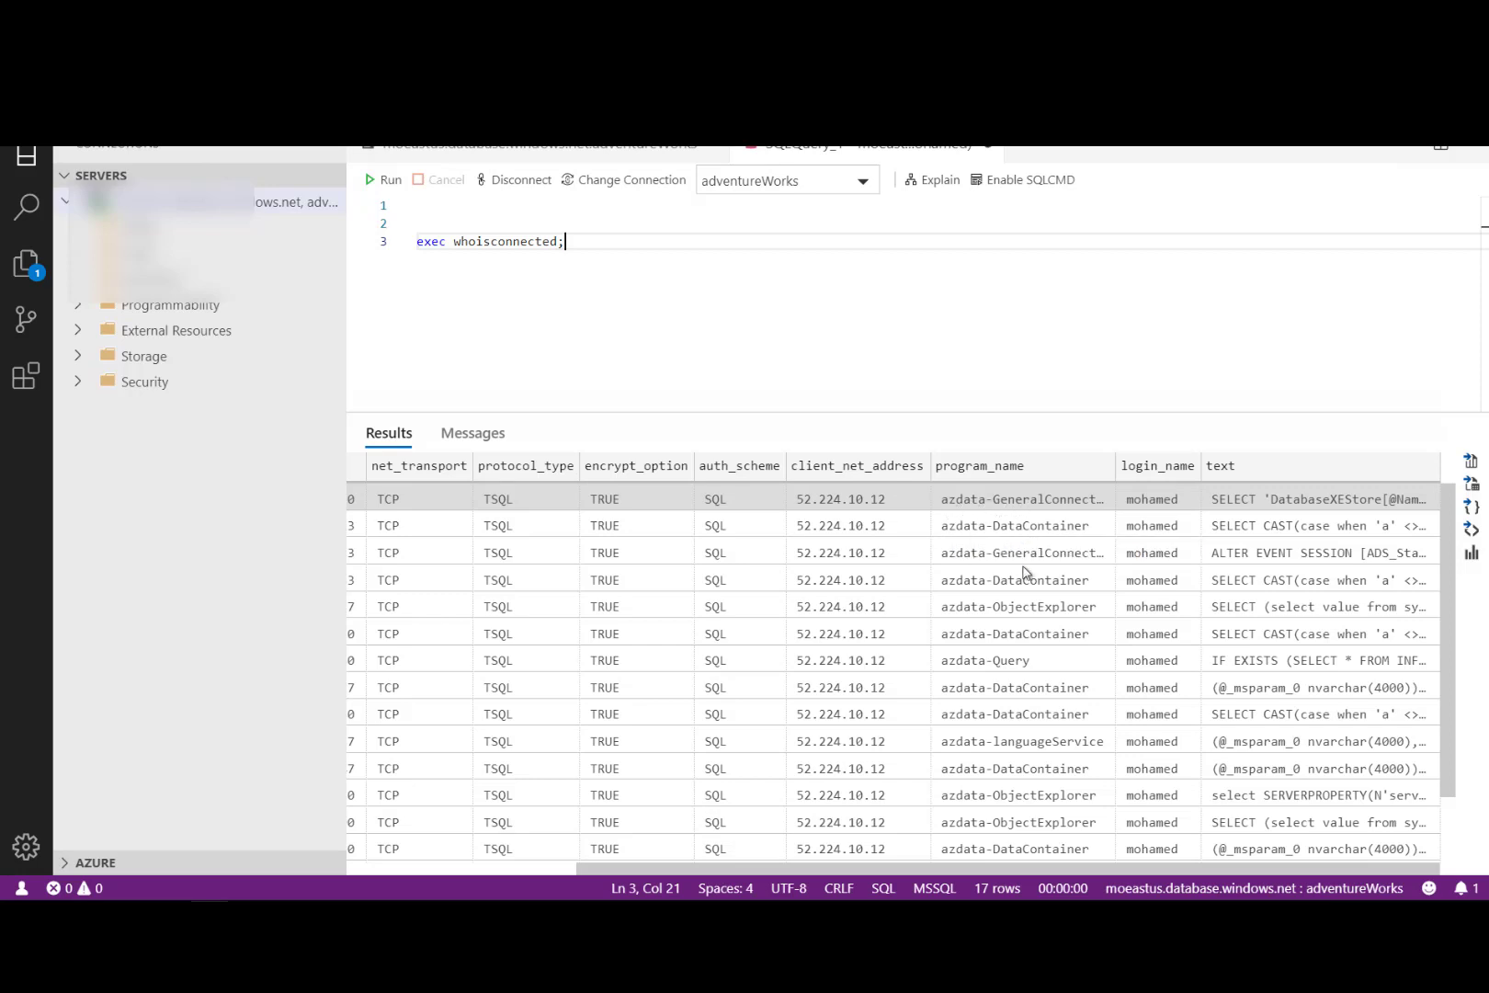
{"action": "scroll", "coordinate": [1025, 722], "scroll_direction": "down", "scroll_amount": 3}
{"action": "scroll", "coordinate": [1003, 553], "scroll_direction": "up", "scroll_amount": 3}
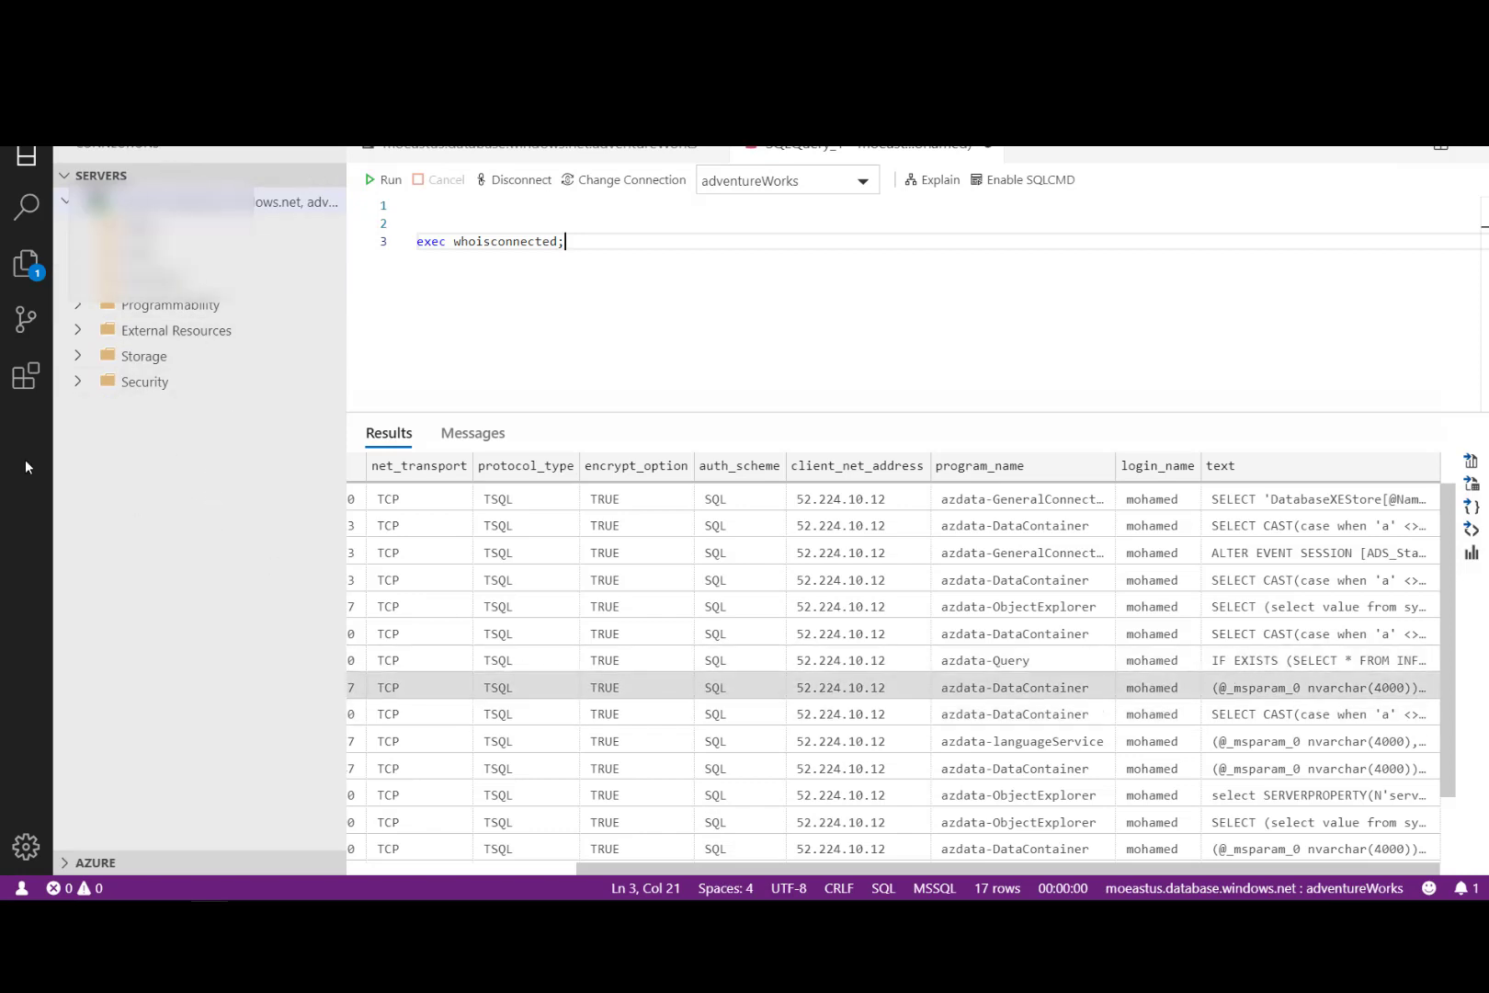
{"action": "left_click", "coordinate": [900, 533]}
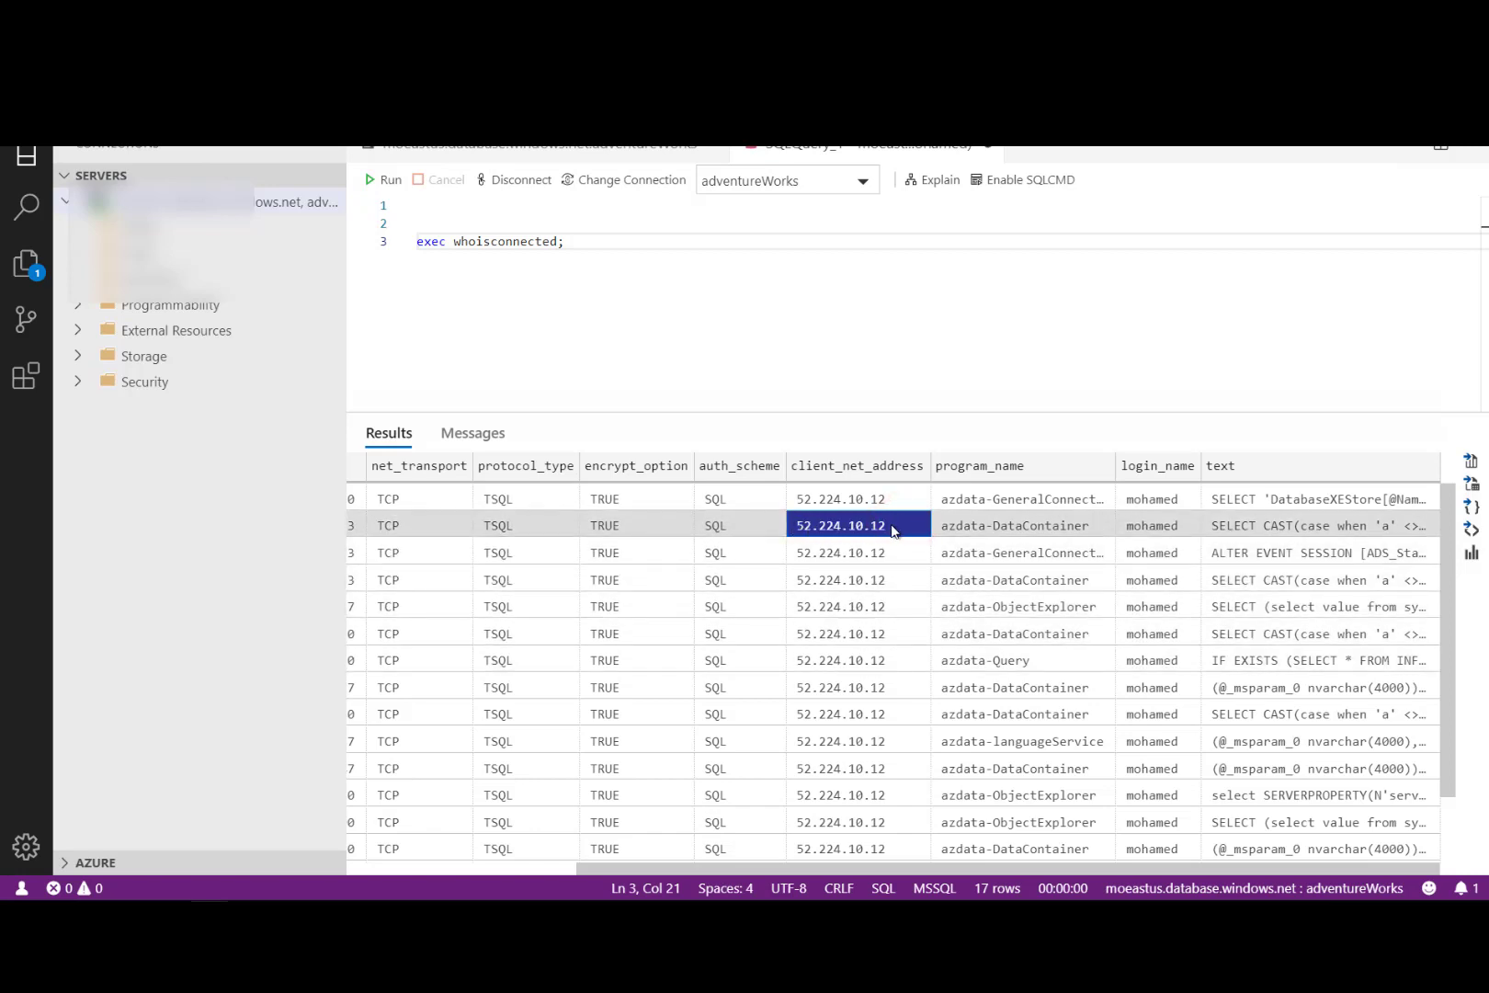
{"action": "right_click", "coordinate": [893, 528]}
{"action": "left_click", "coordinate": [864, 526]}
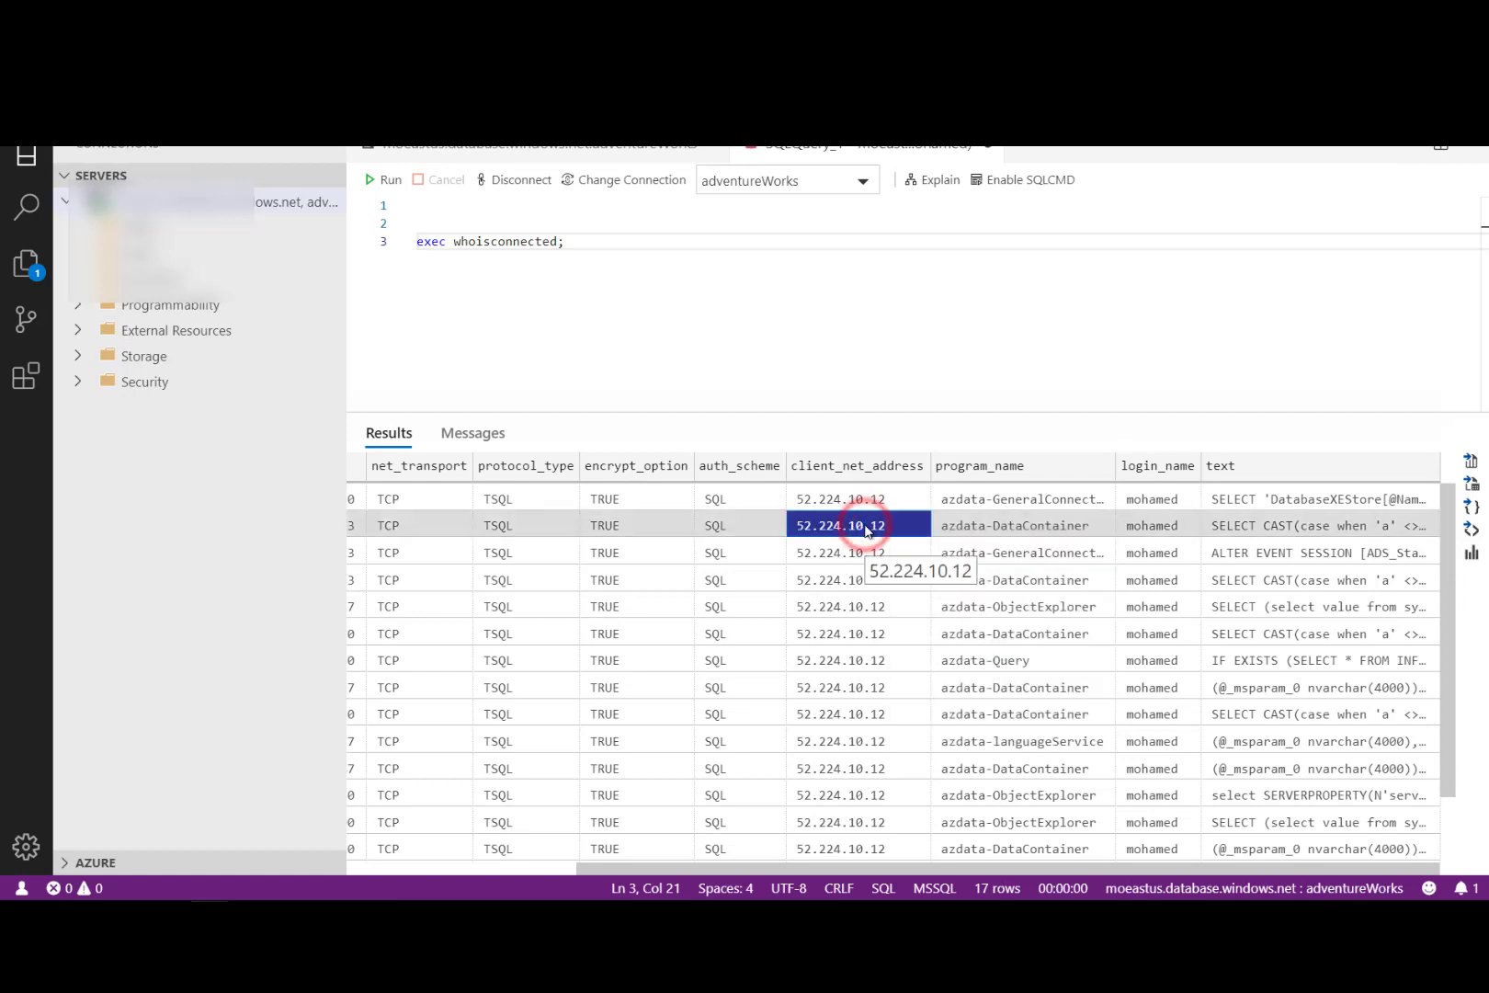
{"action": "right_click", "coordinate": [864, 527]}
{"action": "left_click", "coordinate": [864, 530]}
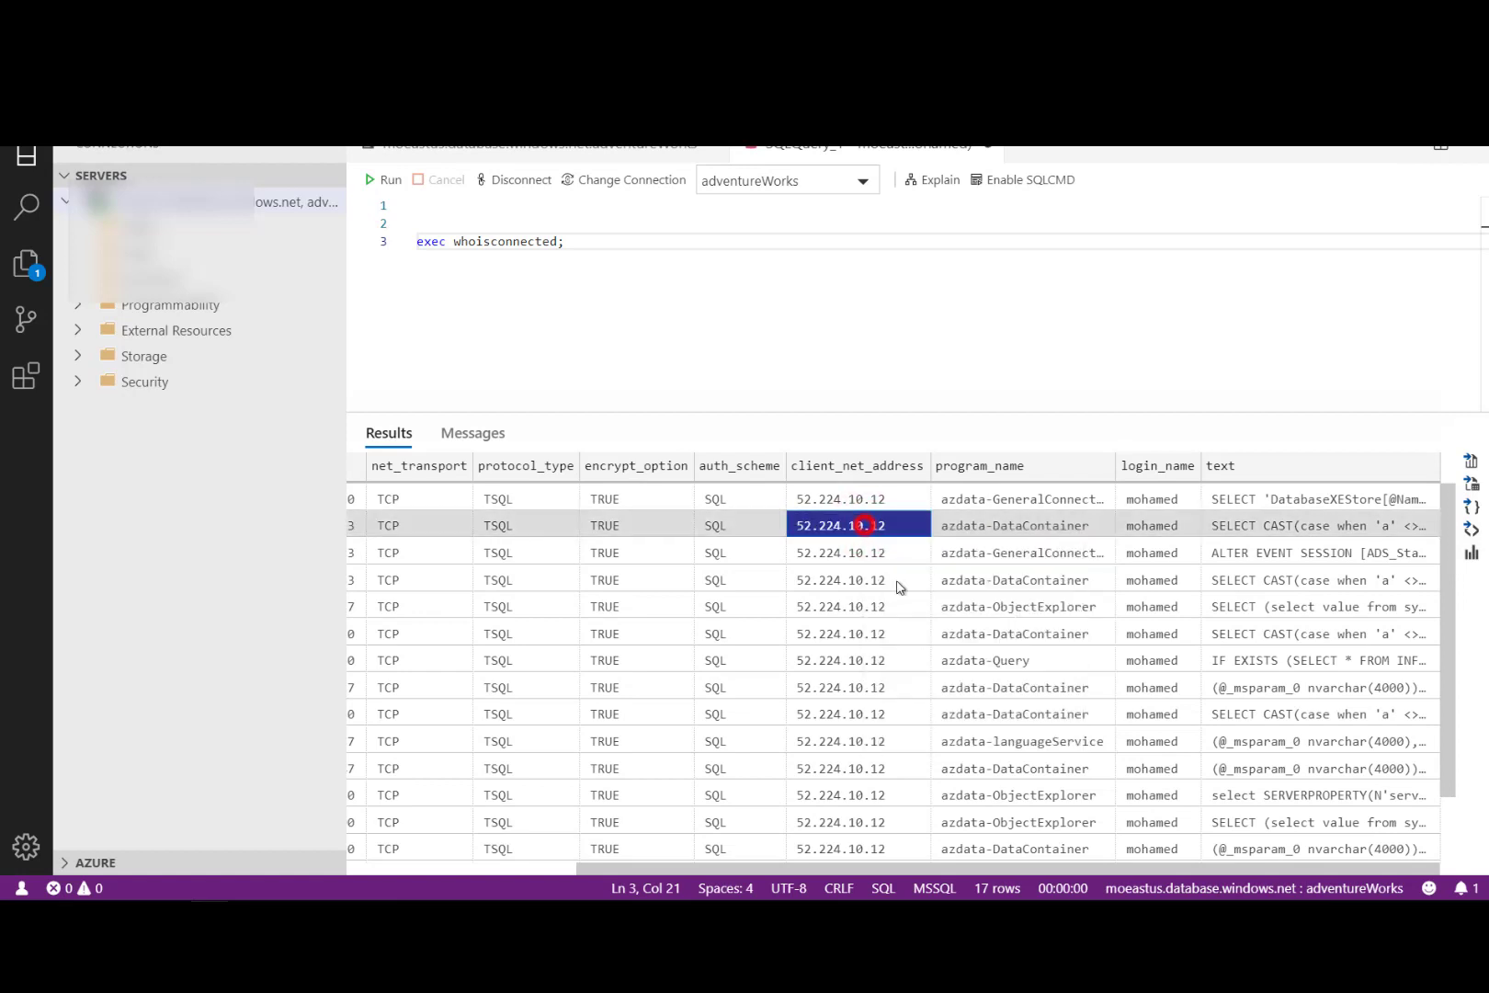
{"action": "right_click", "coordinate": [878, 528]}
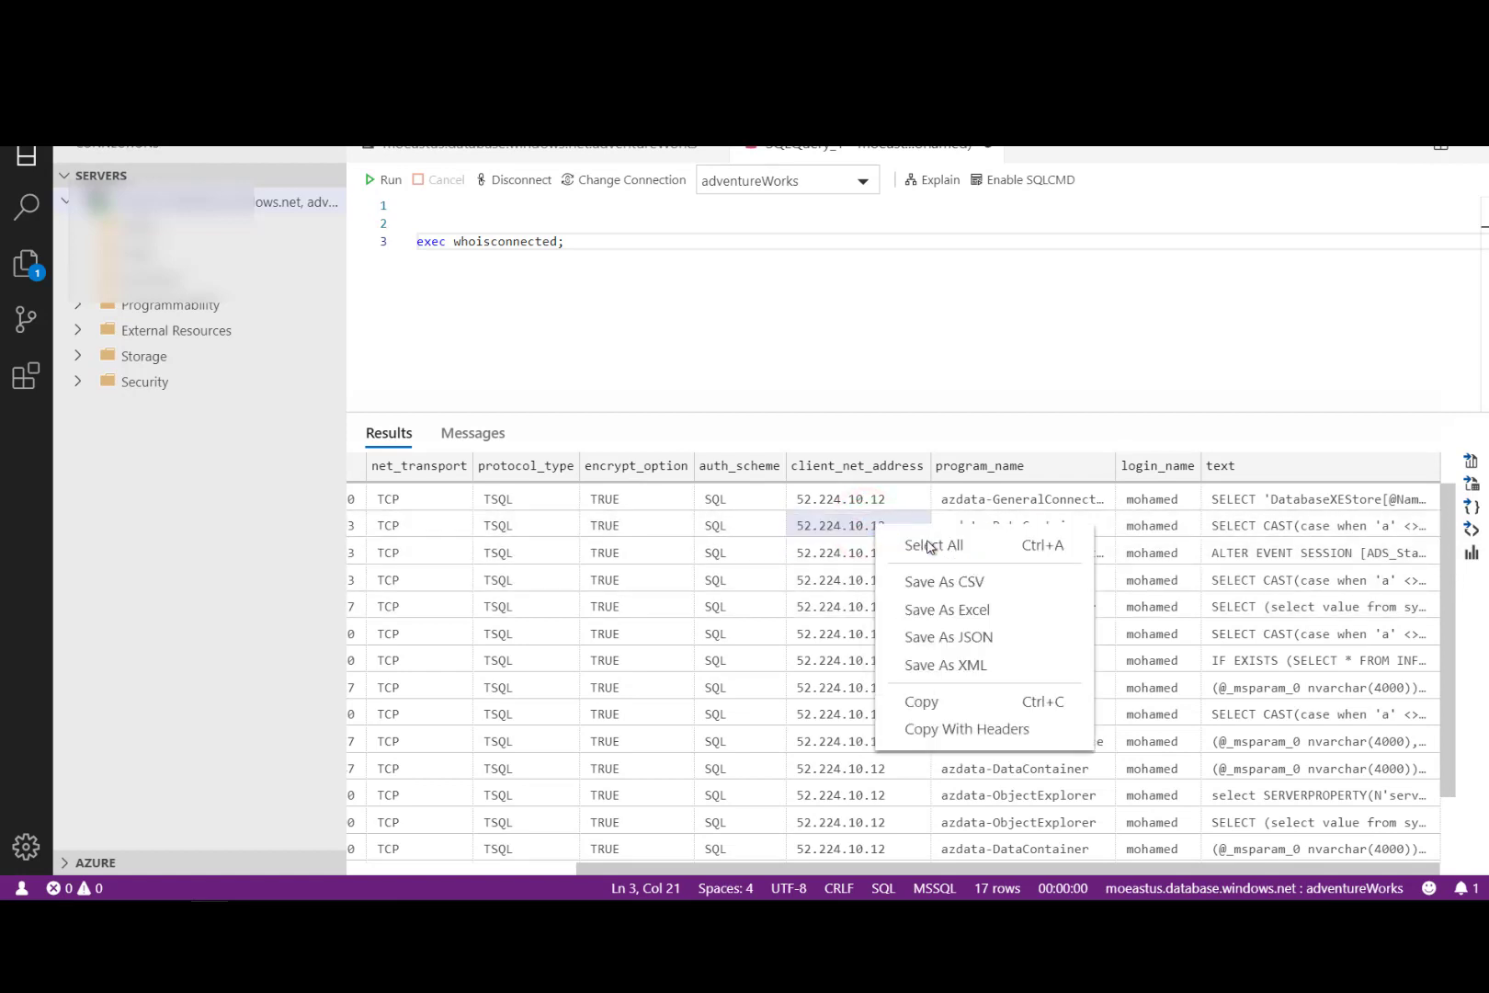
{"action": "left_click", "coordinate": [947, 694]}
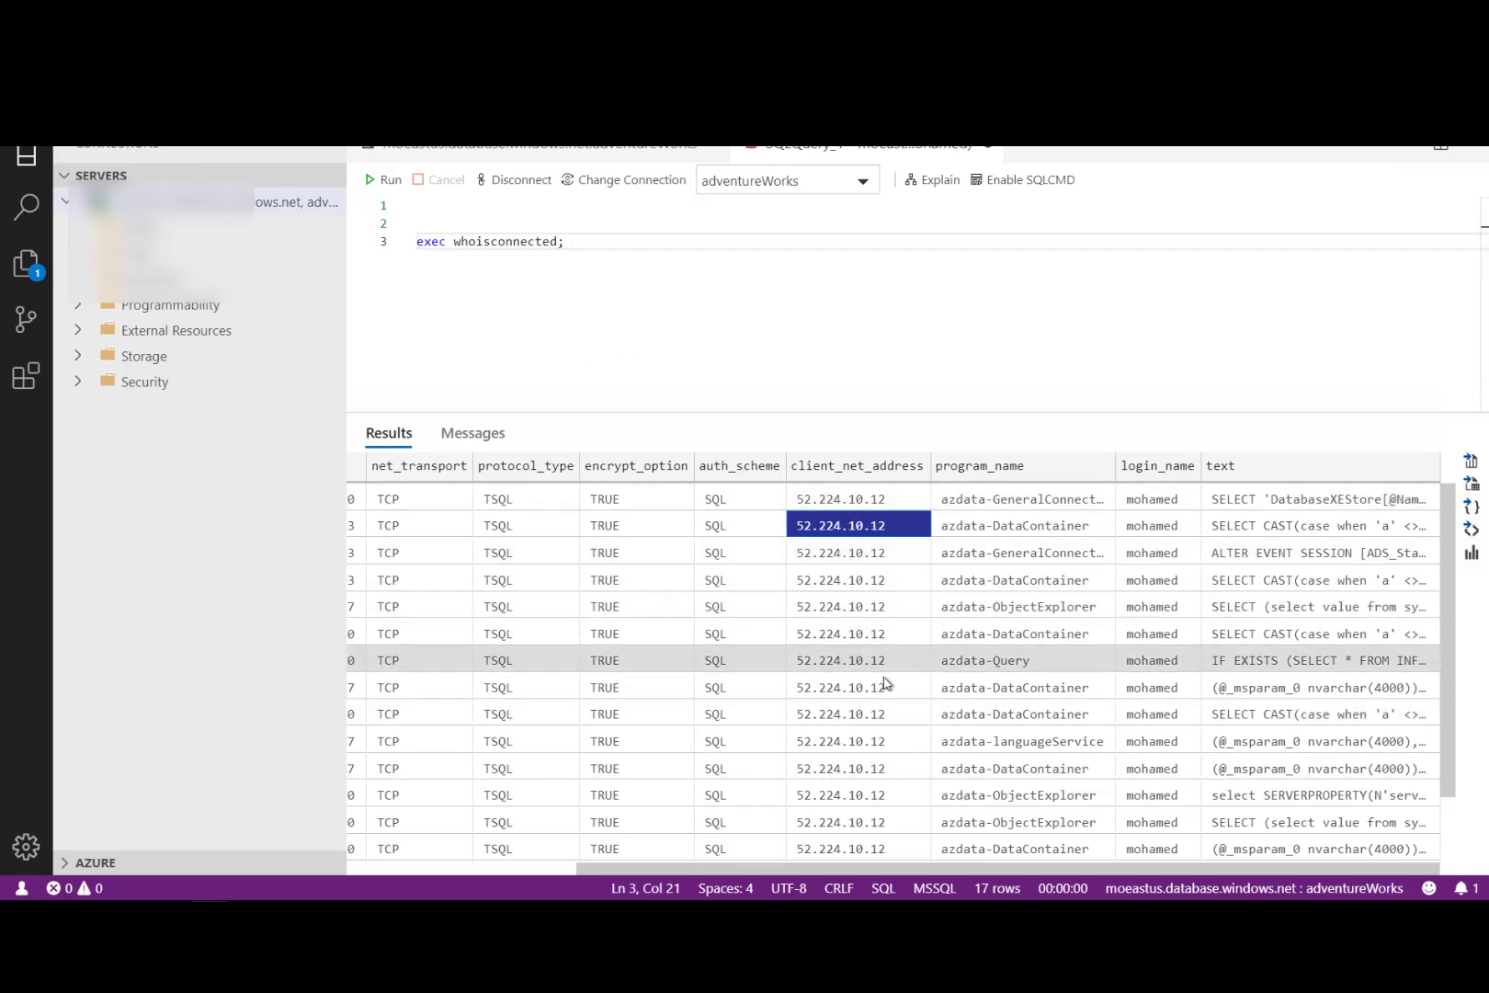
- Return to the Azure portal's firewall settings, set "Allow Azure services and resources to access this server" to OFF and save
{"action": "left_click", "coordinate": [883, 333]}
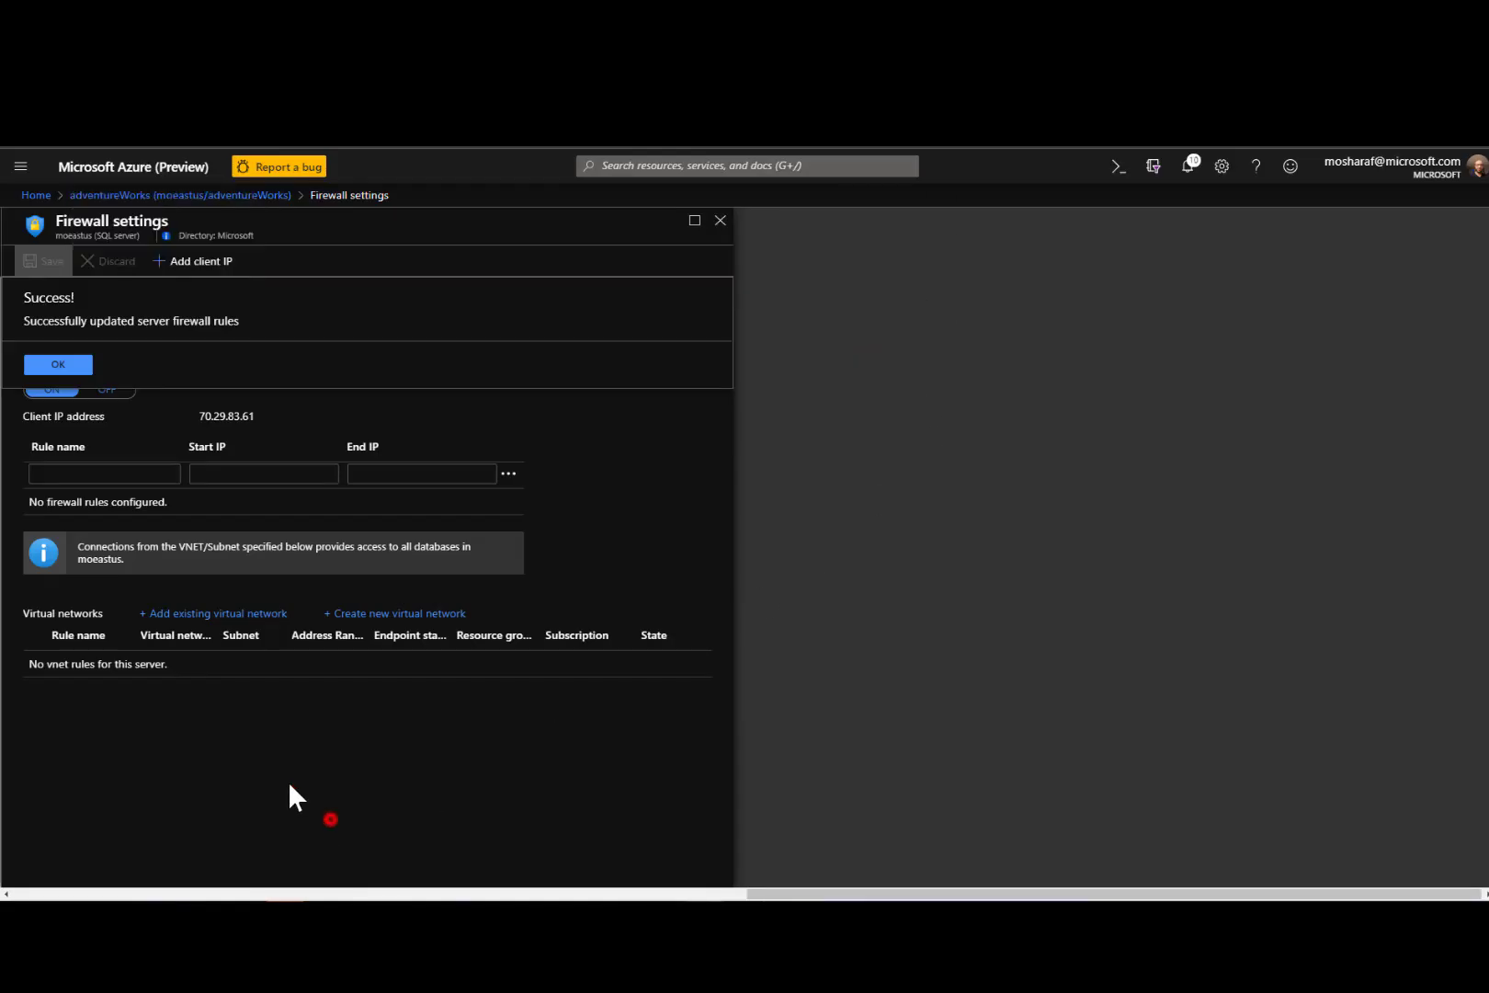
{"action": "left_click", "coordinate": [290, 783]}
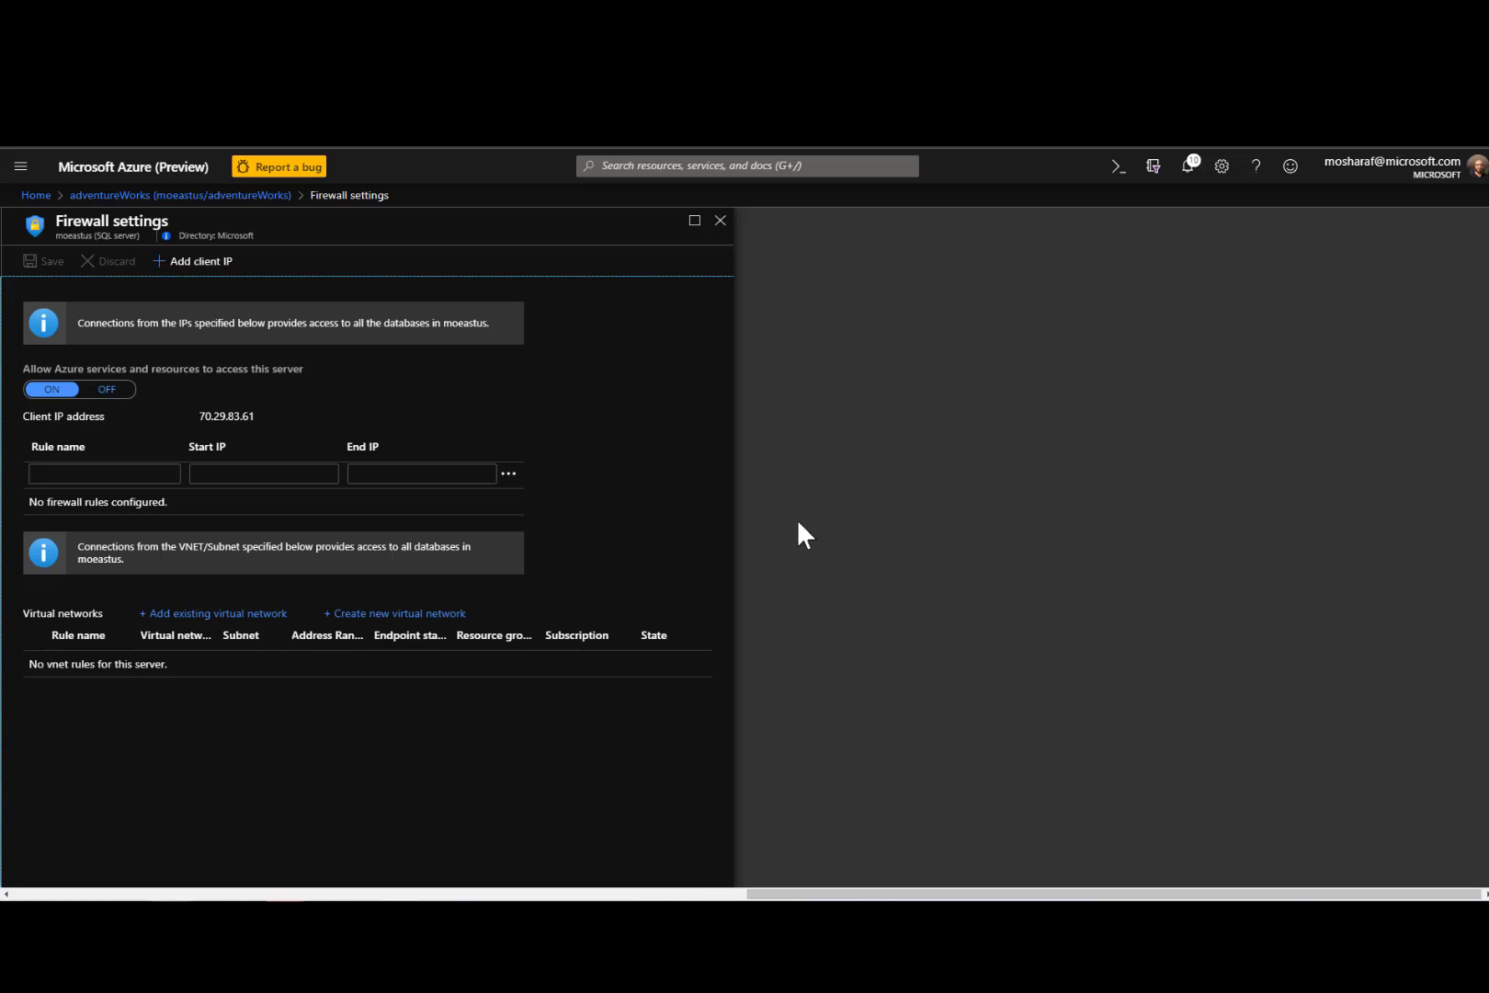
{"action": "left_click", "coordinate": [112, 390]}
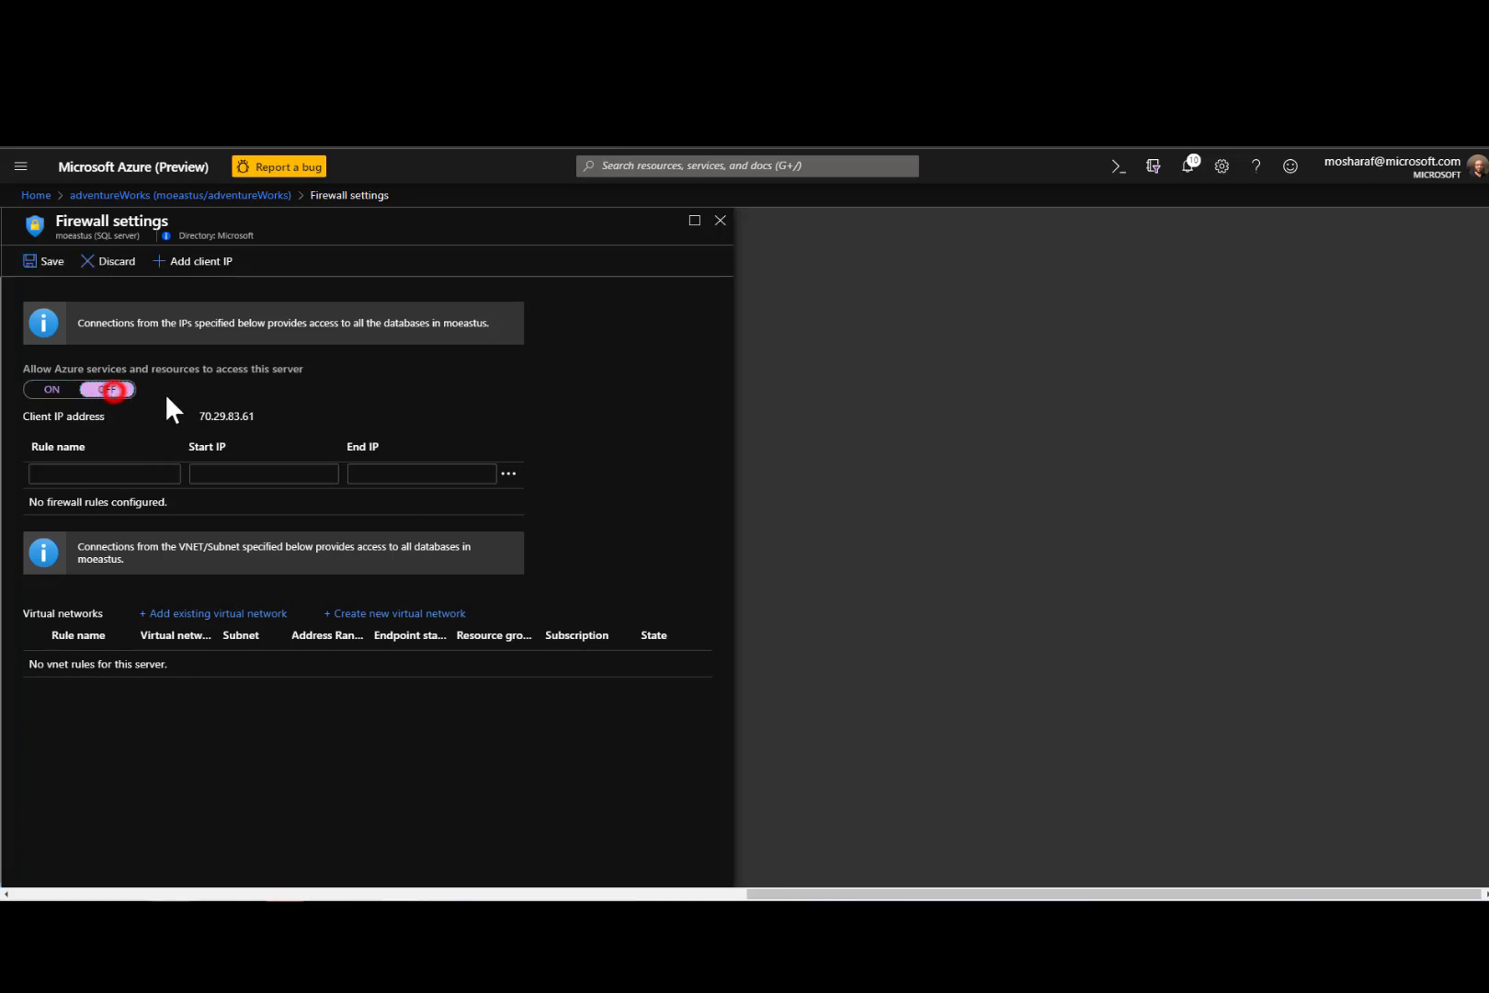
{"action": "left_click", "coordinate": [44, 262]}
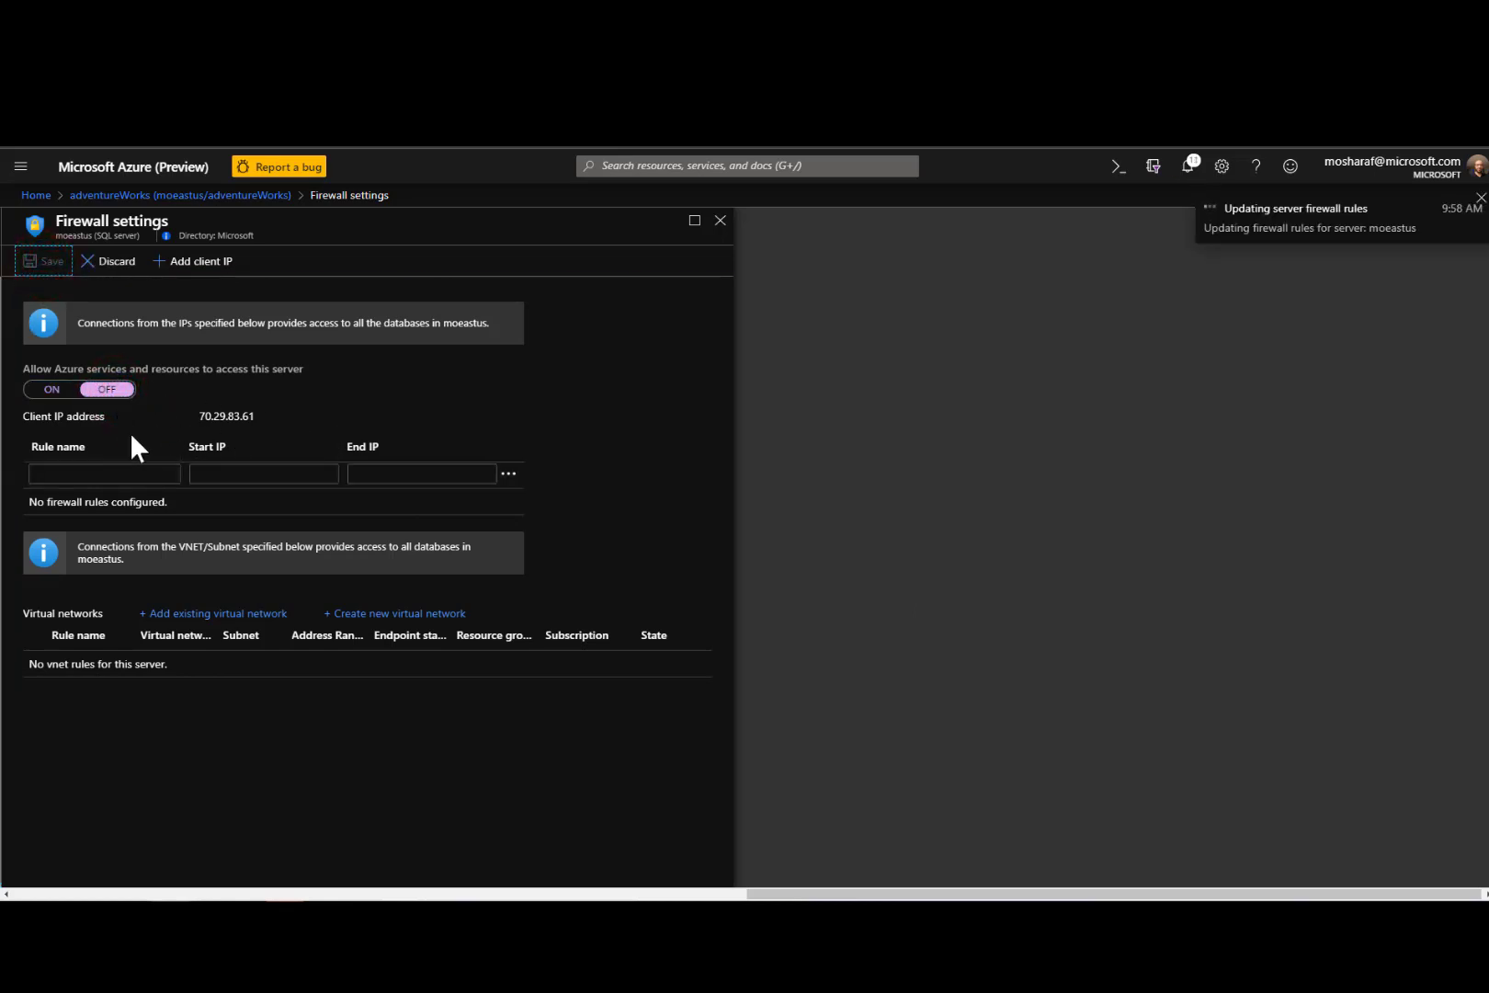
{"action": "left_click", "coordinate": [123, 475]}
{"action": "left_click", "coordinate": [63, 359]}
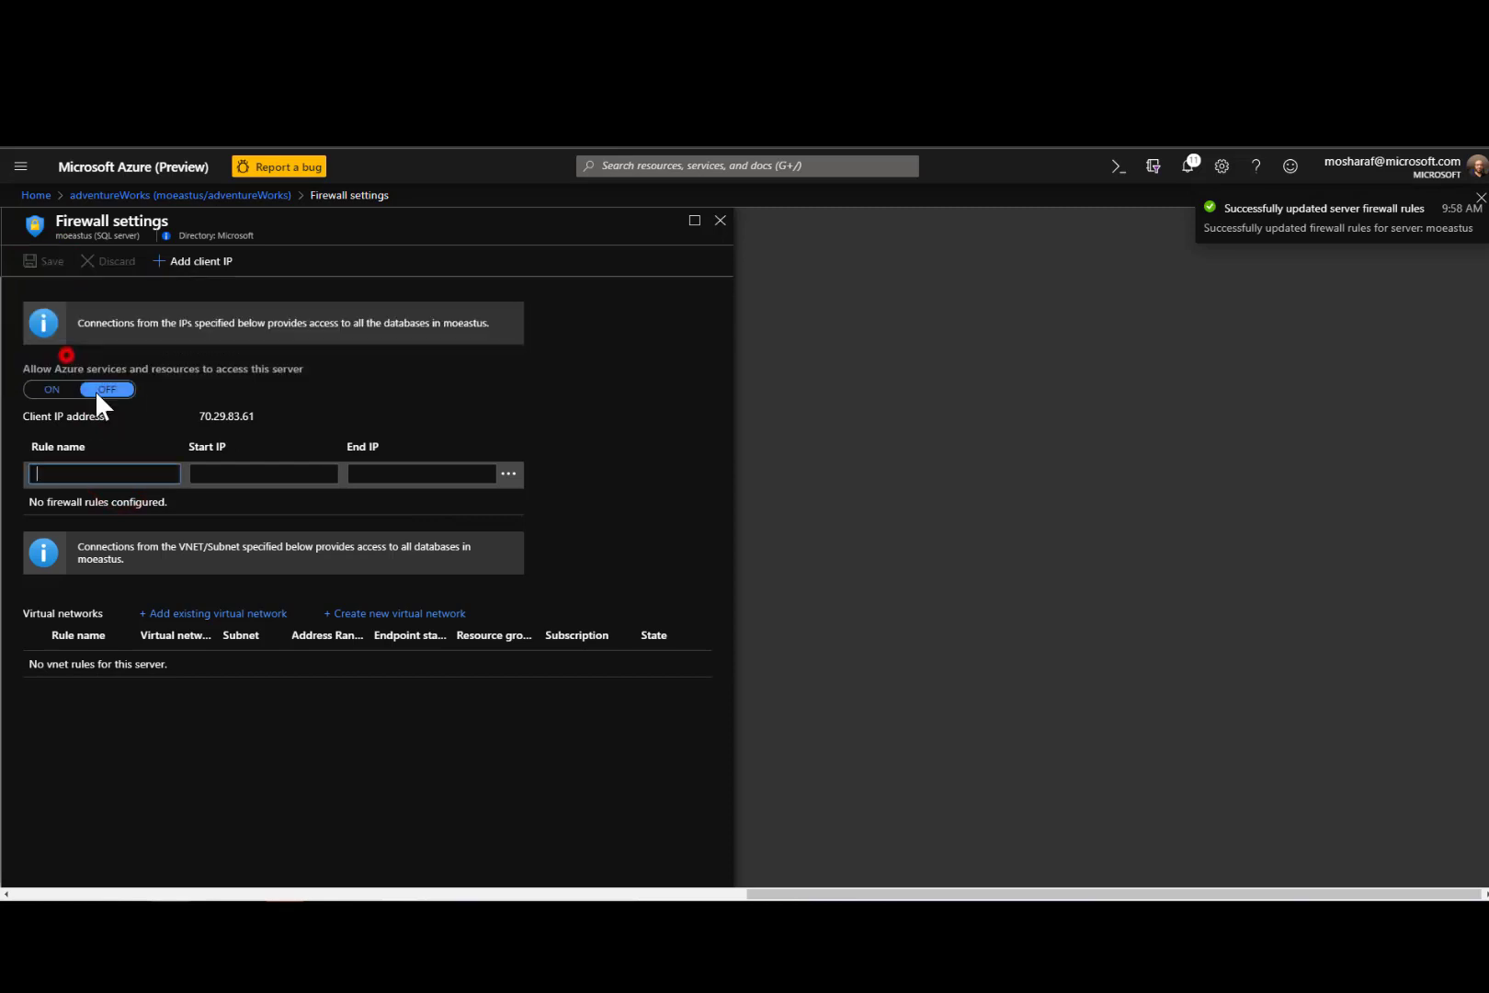
- Enter a firewall rule named hub-vm with 52.224.10.12 as both its start IP and end IP
{"action": "left_click", "coordinate": [84, 476]}
{"action": "type", "text": "hub"}
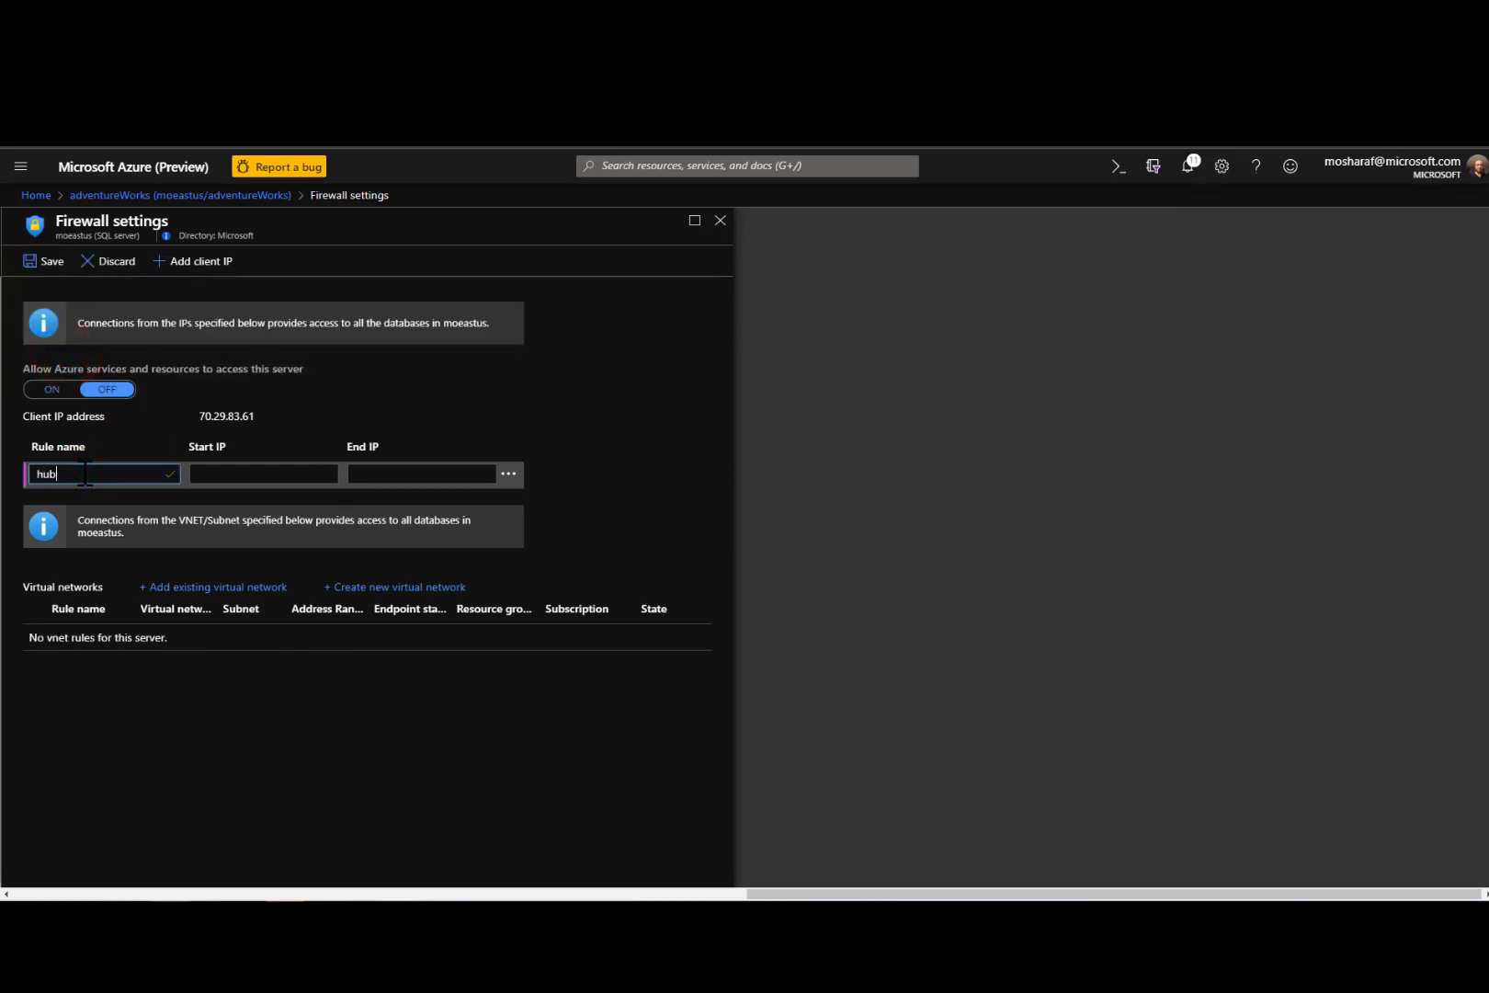
{"action": "type", "text": "-vm"}
{"action": "key", "text": "Tab"}
{"action": "key", "text": "ctrl+v"}
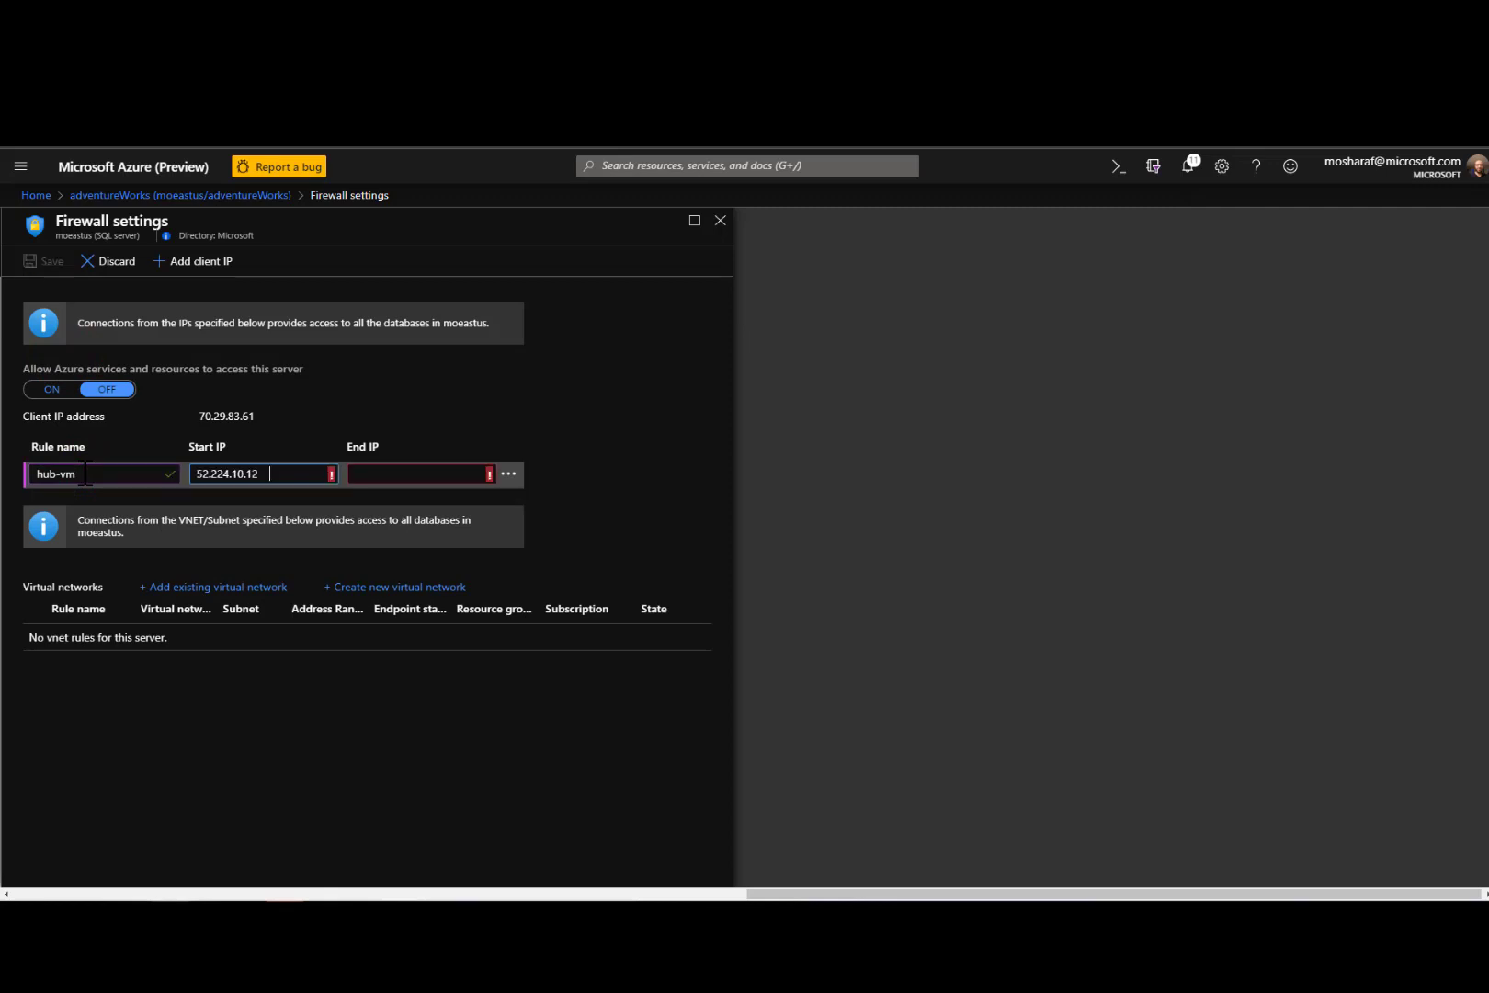
{"action": "key", "text": "Tab"}
{"action": "key", "text": "ctrl+v"}
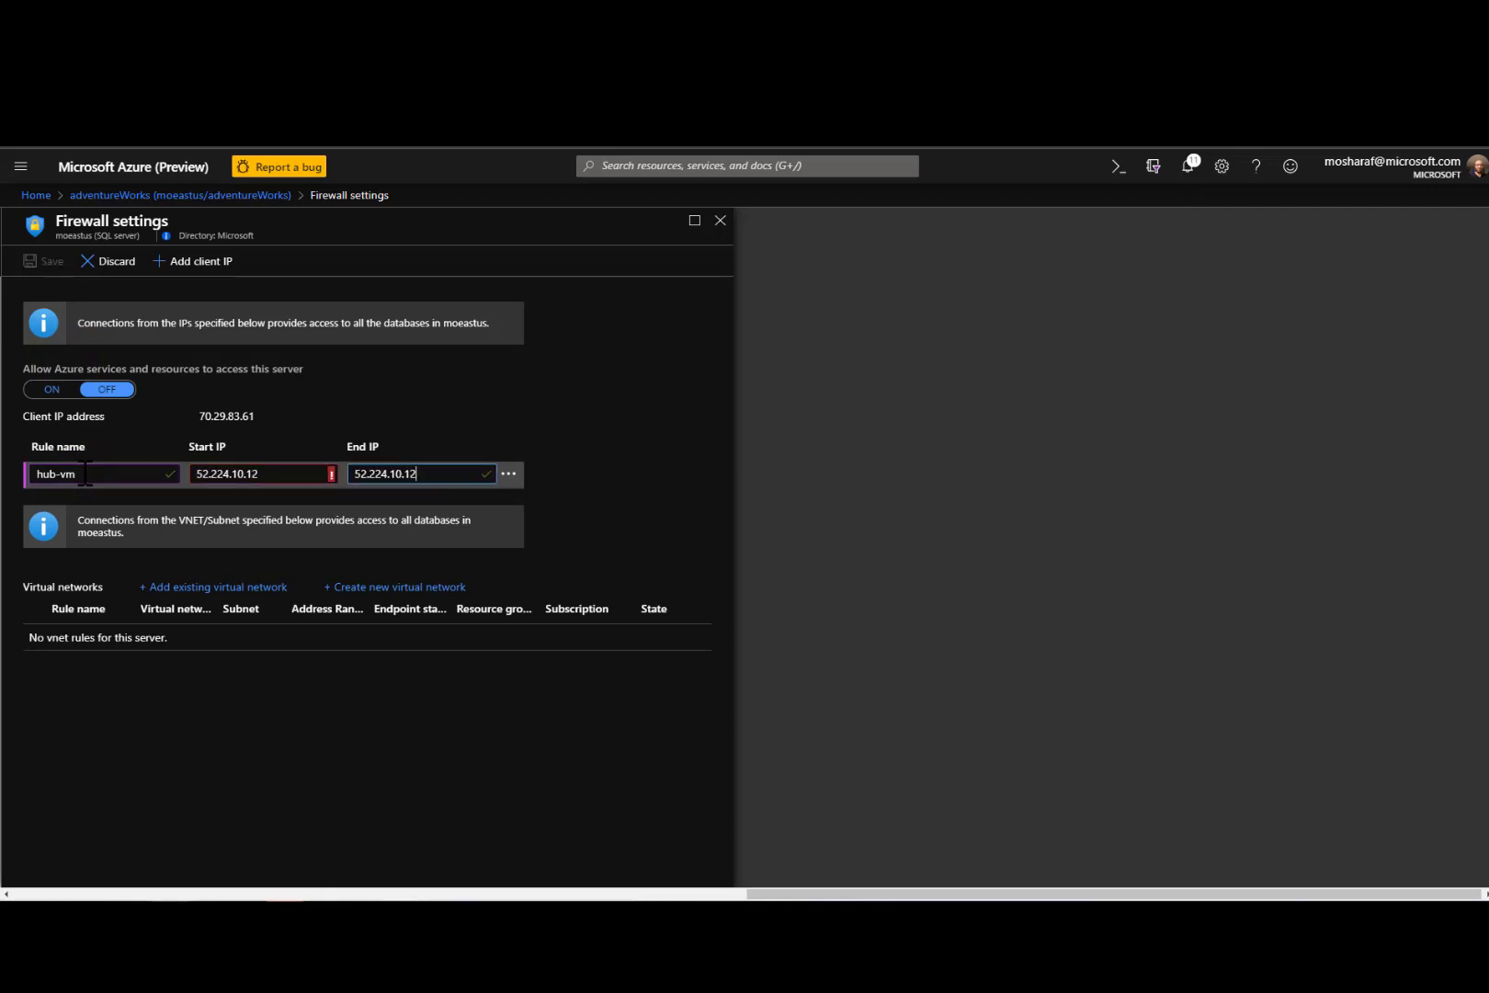
- Remove the trailing whitespace from the hub-vm rule's start IP and save the server firewall rules
{"action": "key", "text": "shift+Tab"}
{"action": "key", "text": "End"}
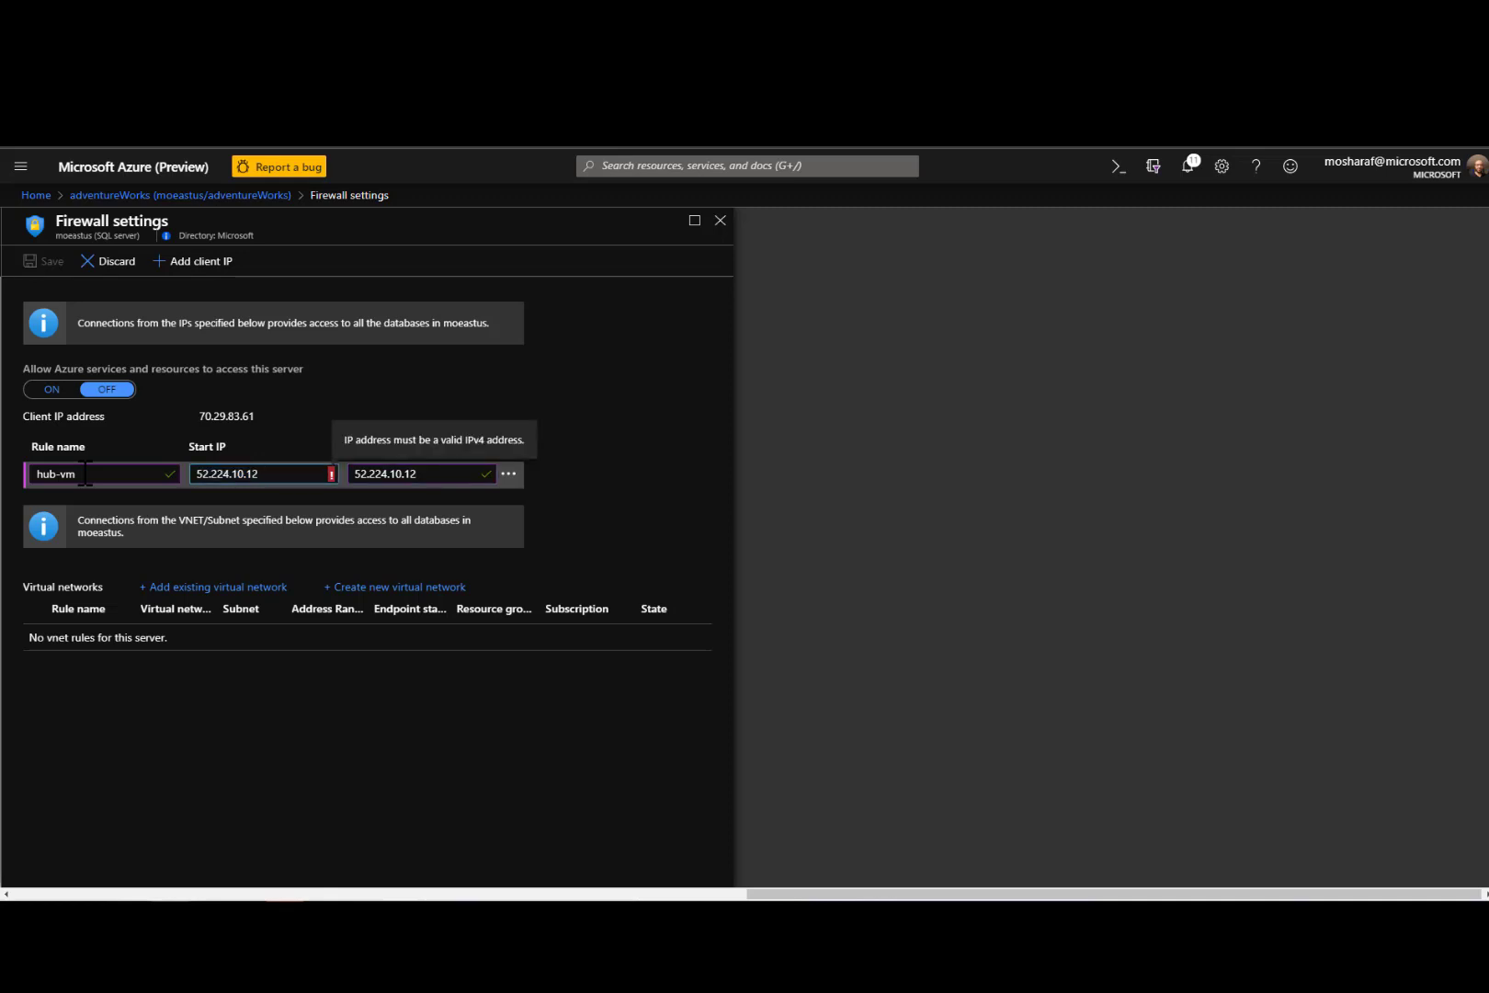
{"action": "key", "text": "BackSpace"}
{"action": "left_click", "coordinate": [384, 691]}
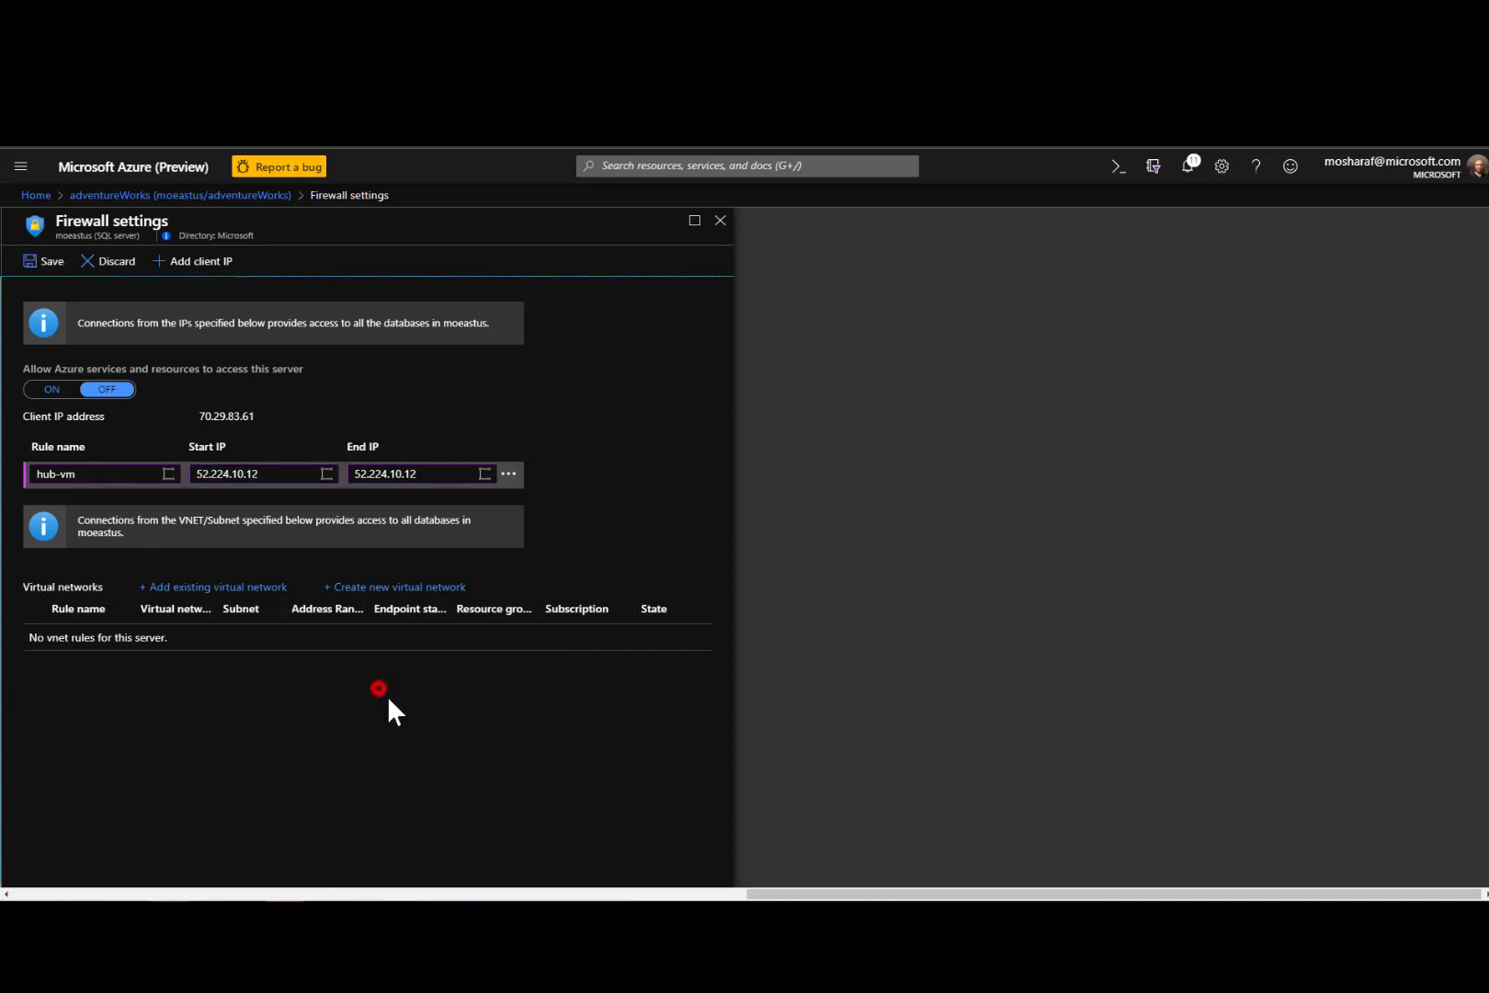
{"action": "left_click", "coordinate": [44, 261]}
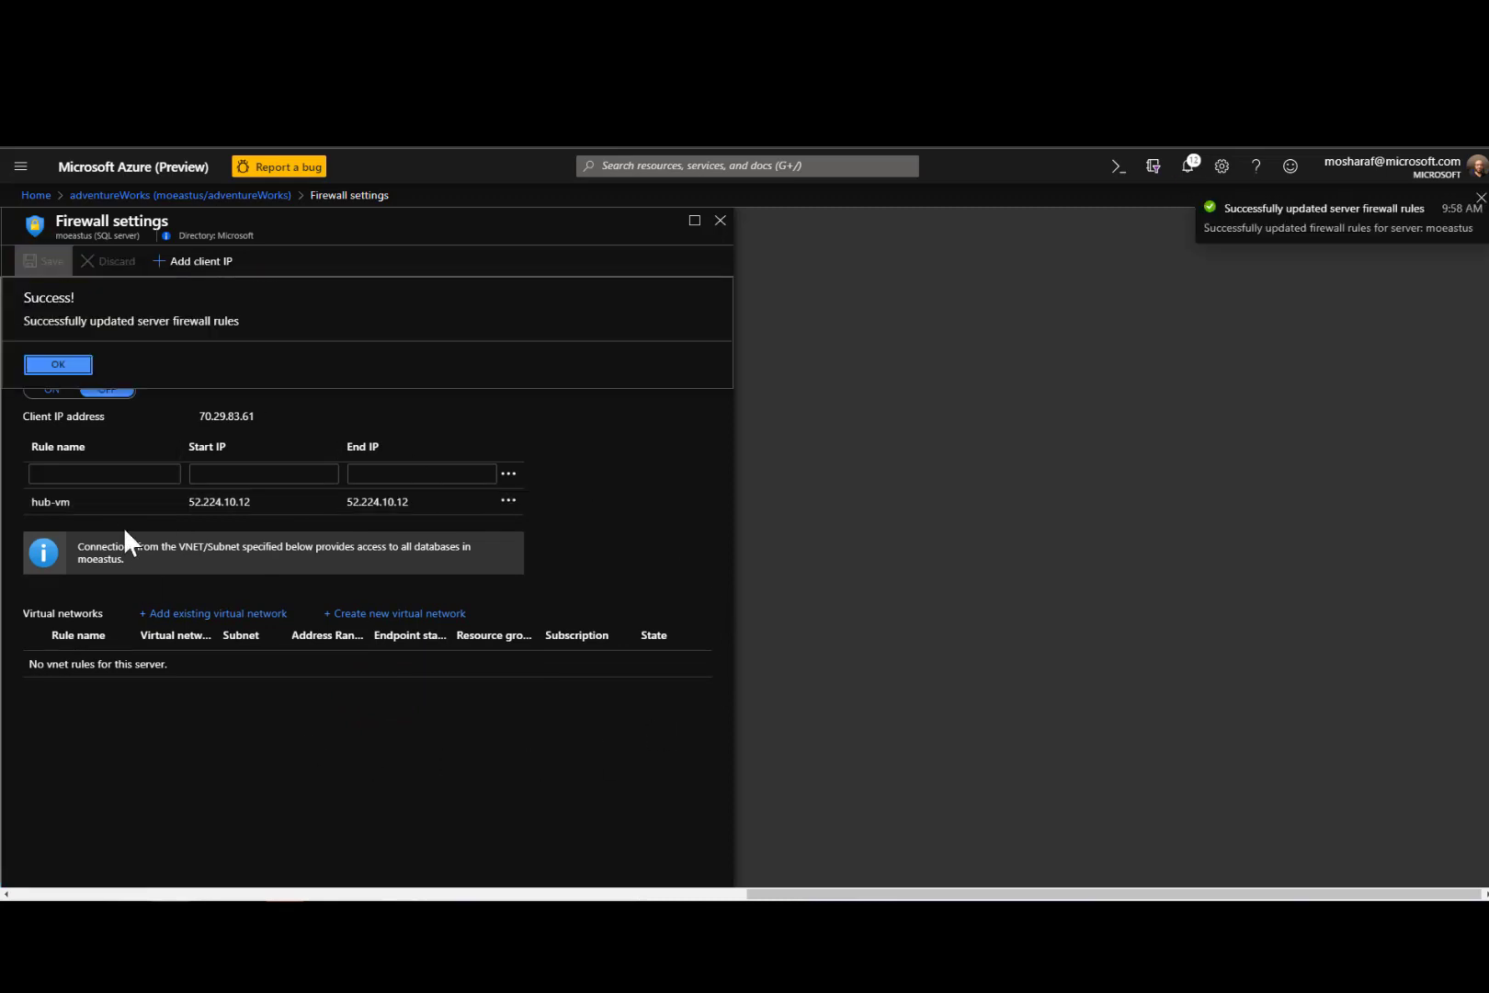
{"action": "left_click", "coordinate": [64, 365]}
- Switch to the hub-vm session, disconnect the whoisconnected query, and close it unsaved along with the database dashboard
{"action": "left_click", "coordinate": [541, 793]}
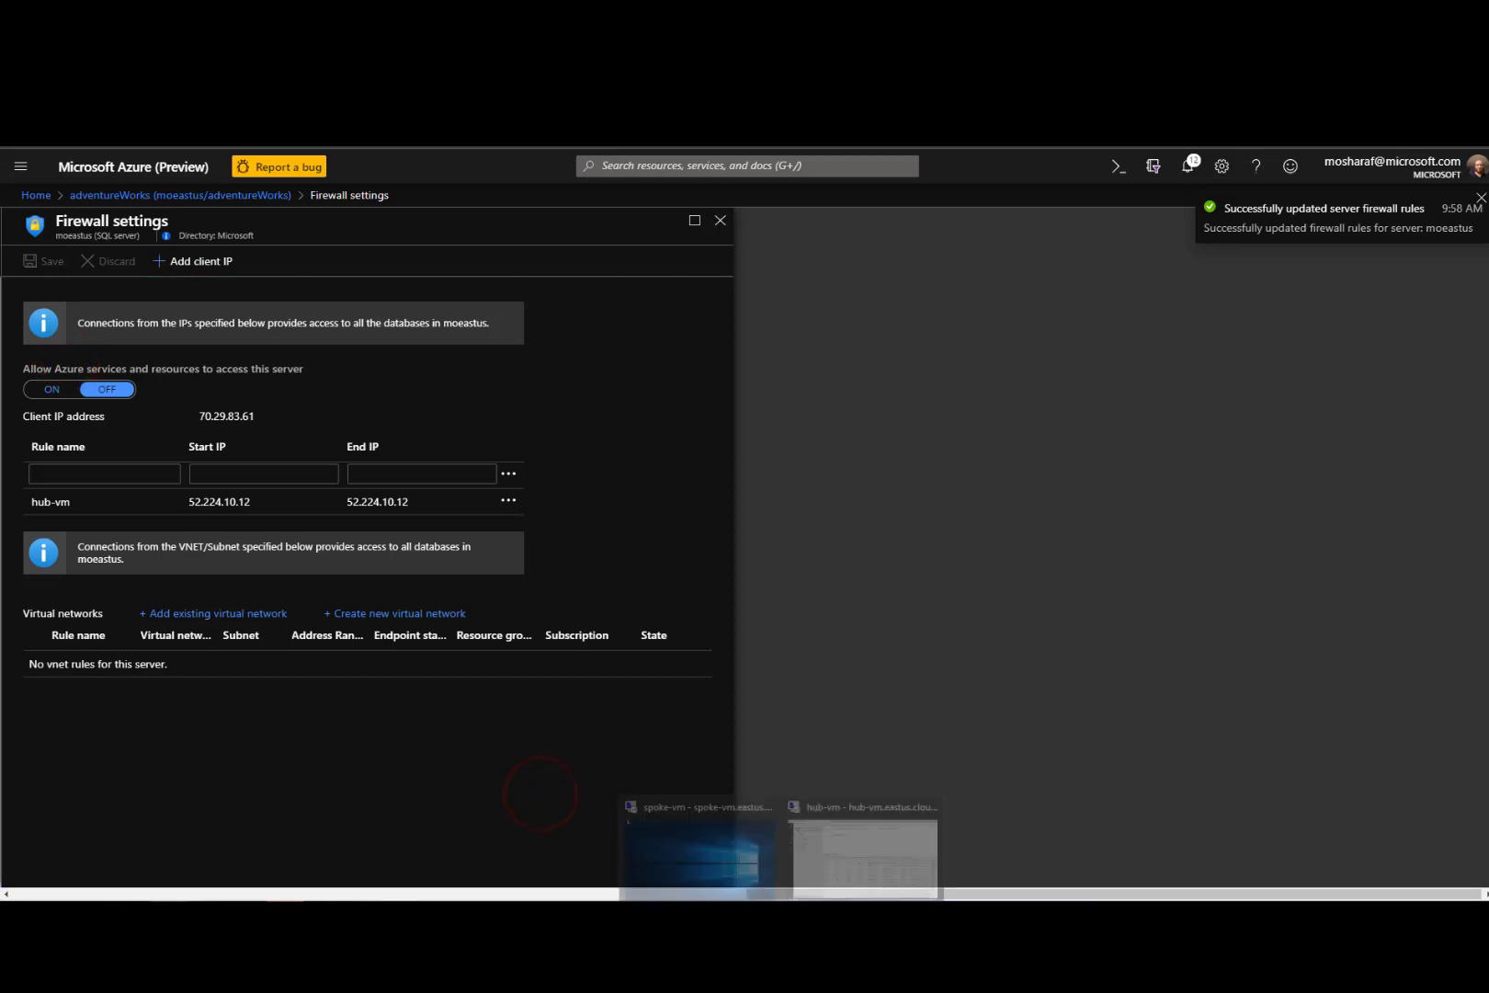
{"action": "left_click", "coordinate": [878, 869]}
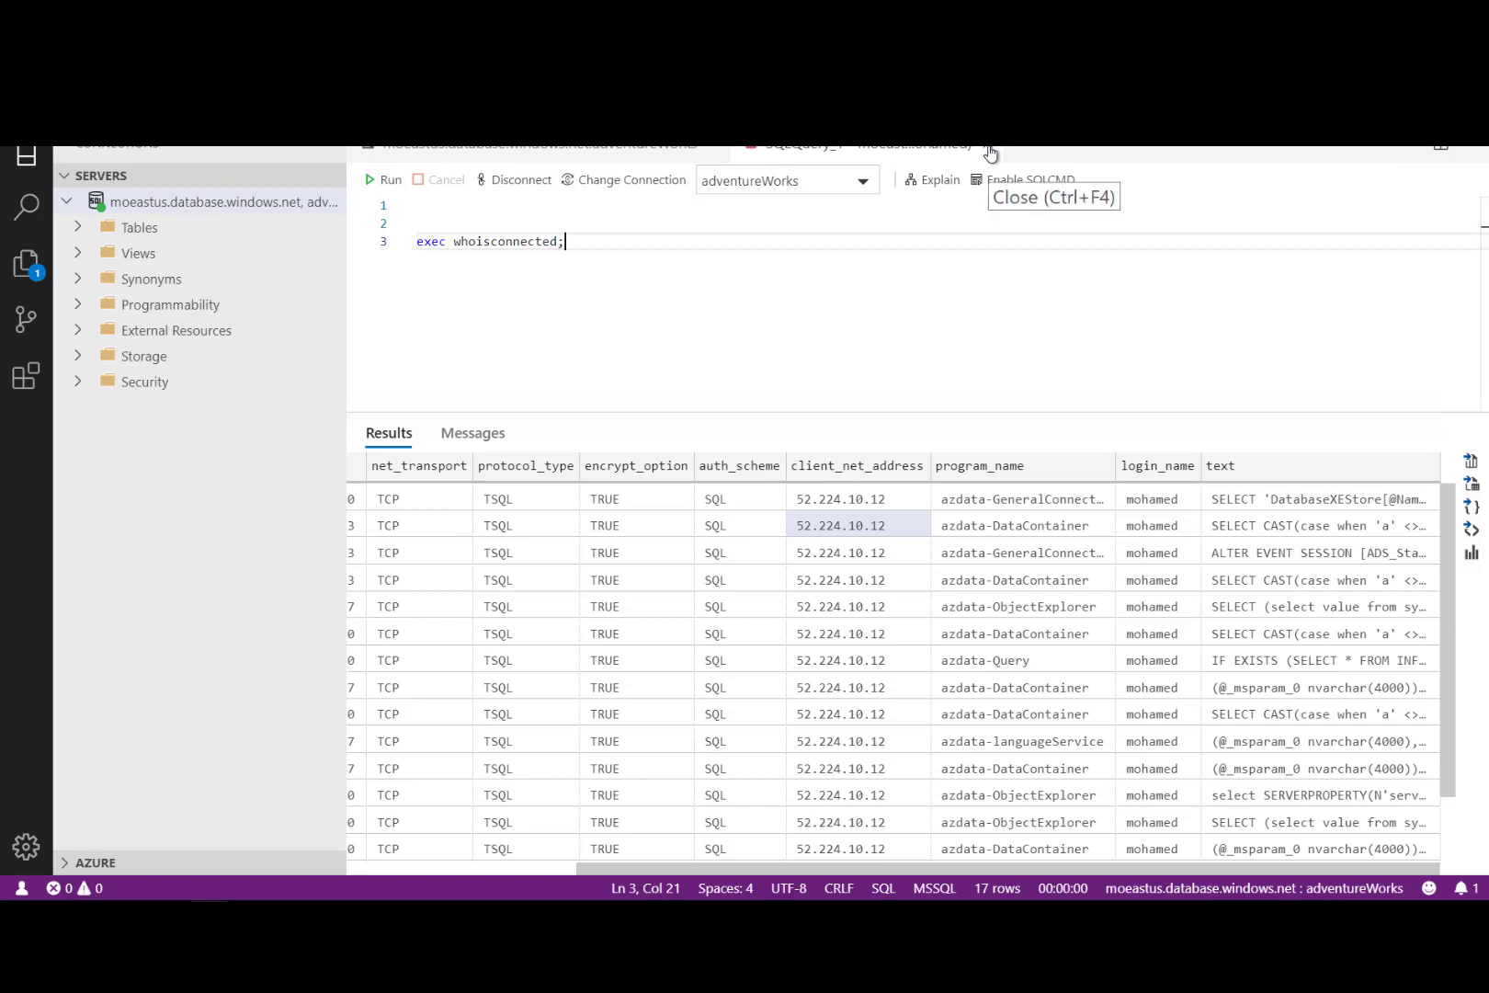
{"action": "left_click", "coordinate": [512, 179]}
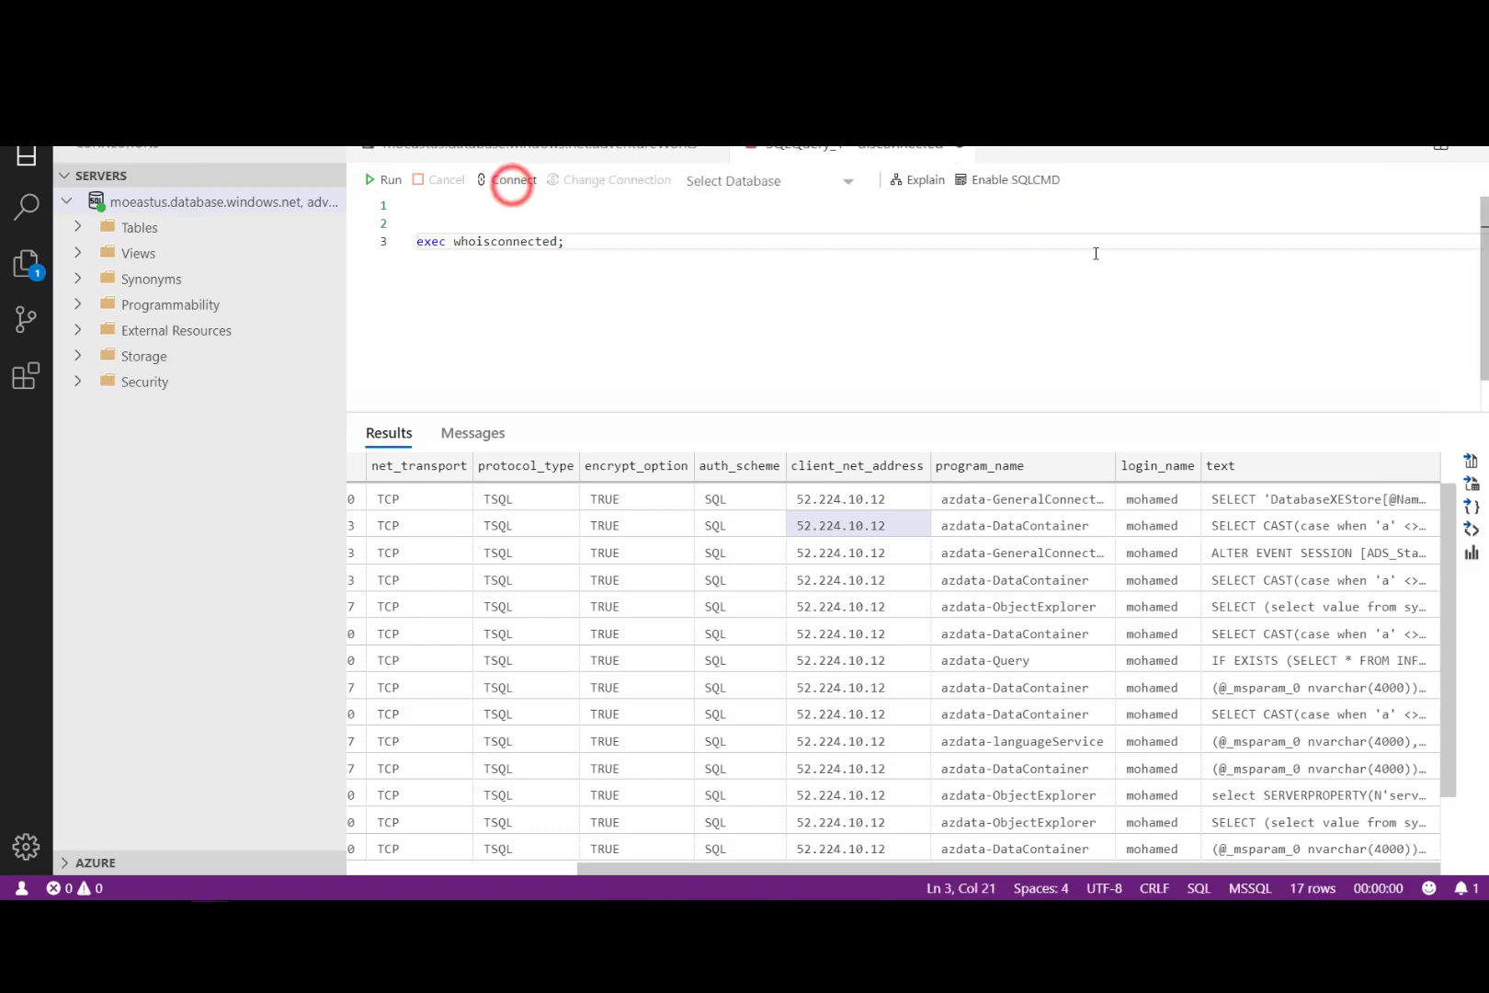
{"action": "left_click", "coordinate": [961, 146]}
{"action": "left_click", "coordinate": [772, 522]}
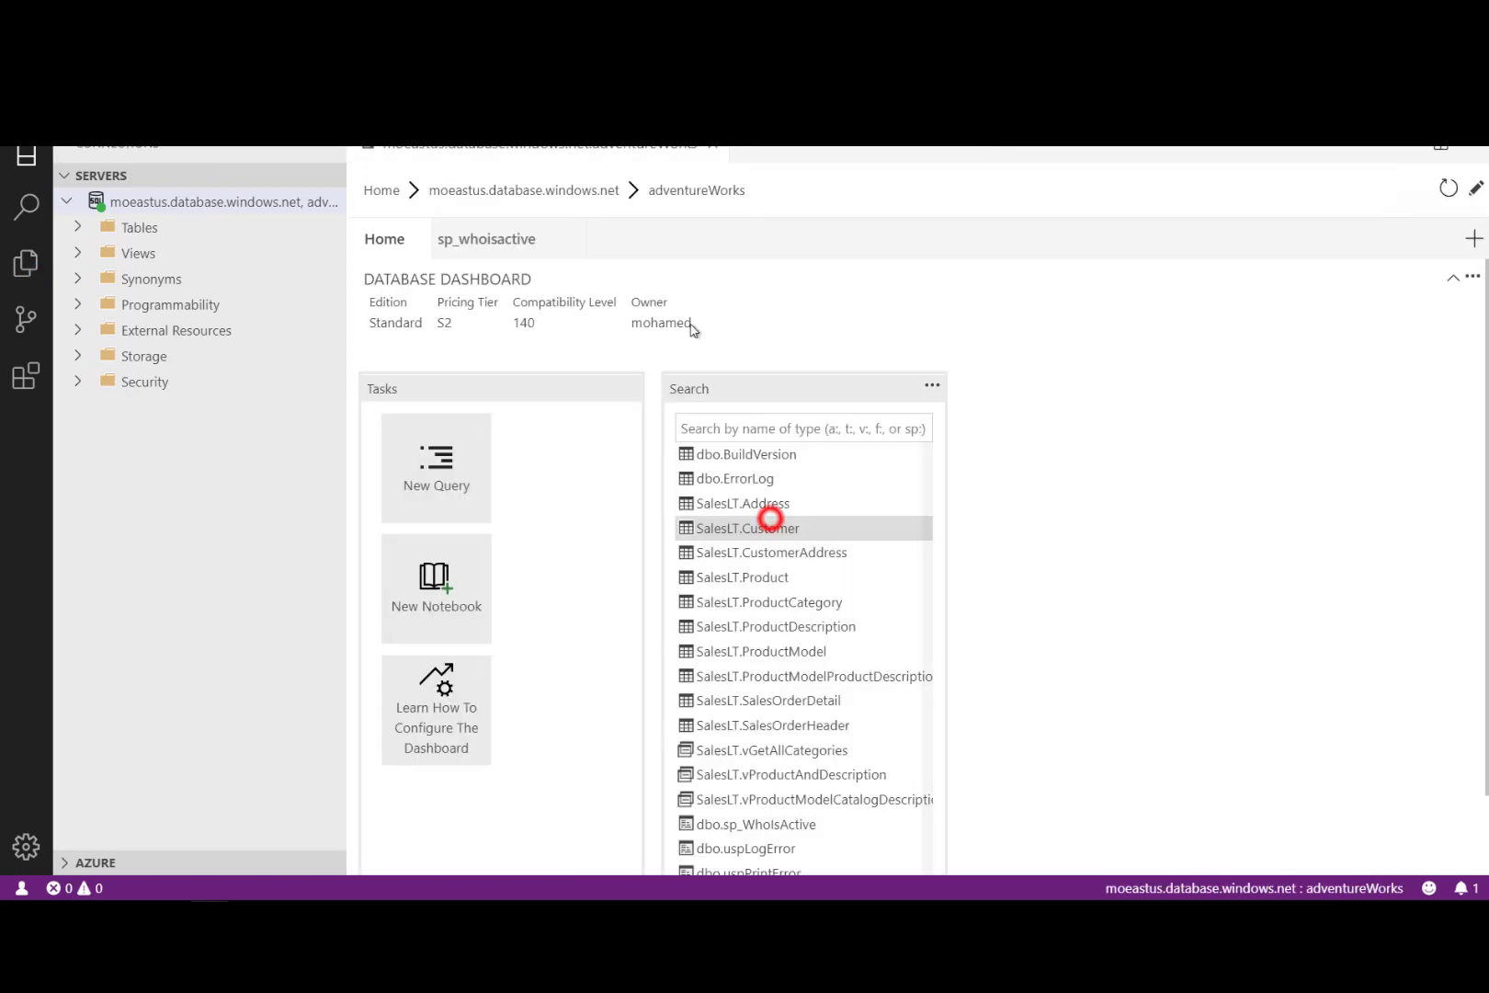
{"action": "left_click", "coordinate": [707, 147]}
- Disconnect the moeastus.database.windows.net server and reconnect to it to test the firewall rule
{"action": "right_click", "coordinate": [250, 212]}
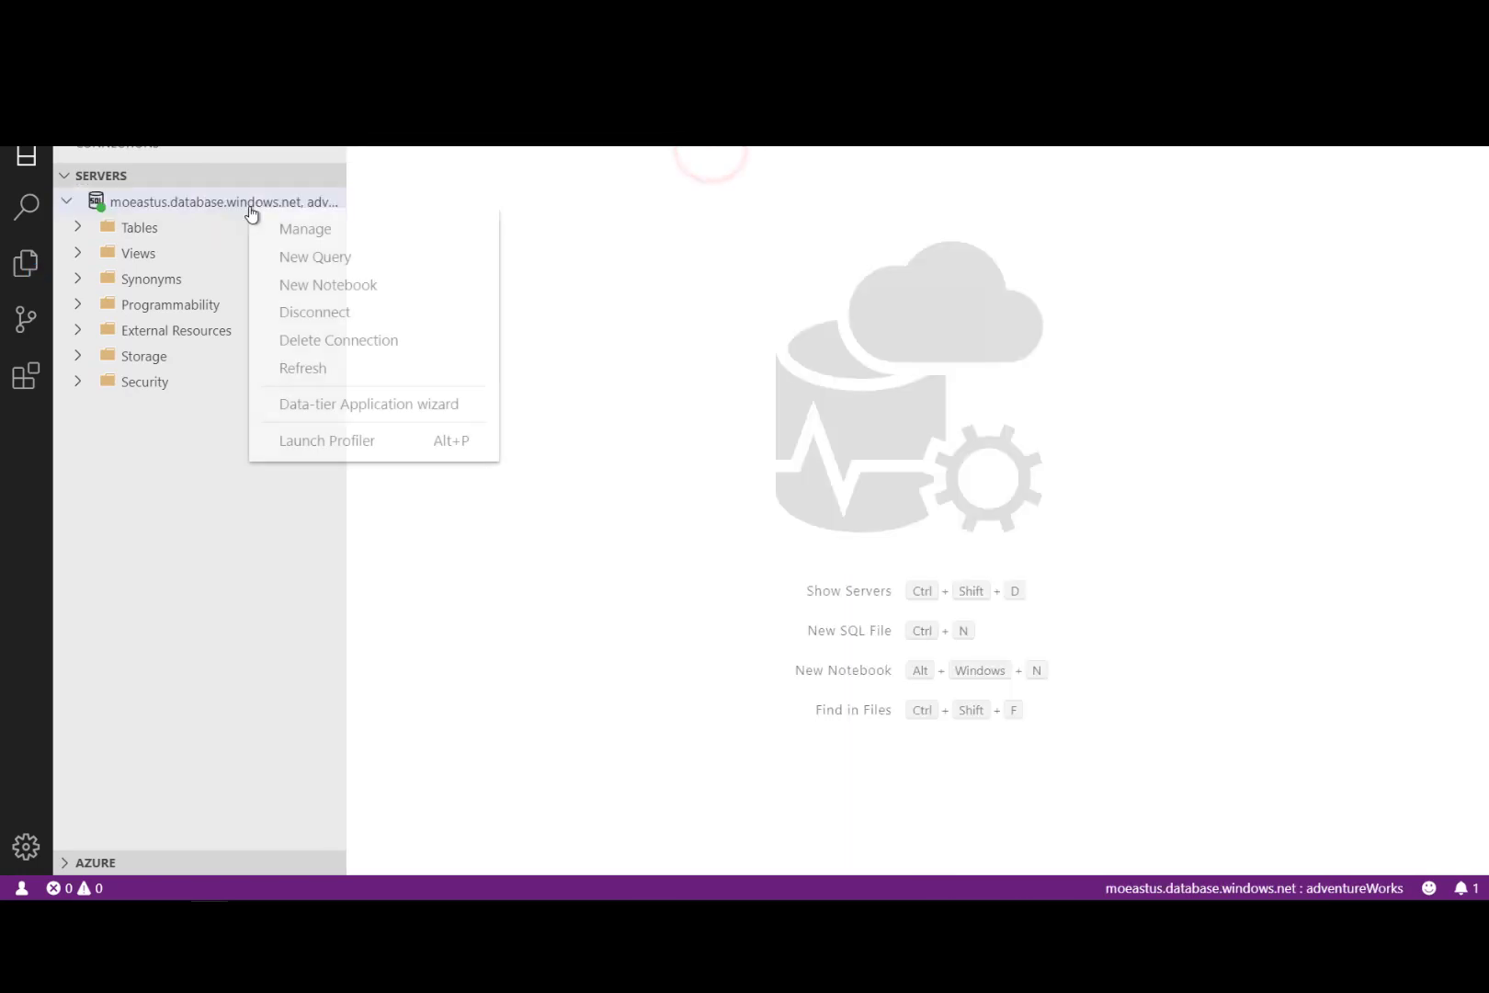
{"action": "right_click", "coordinate": [230, 202]}
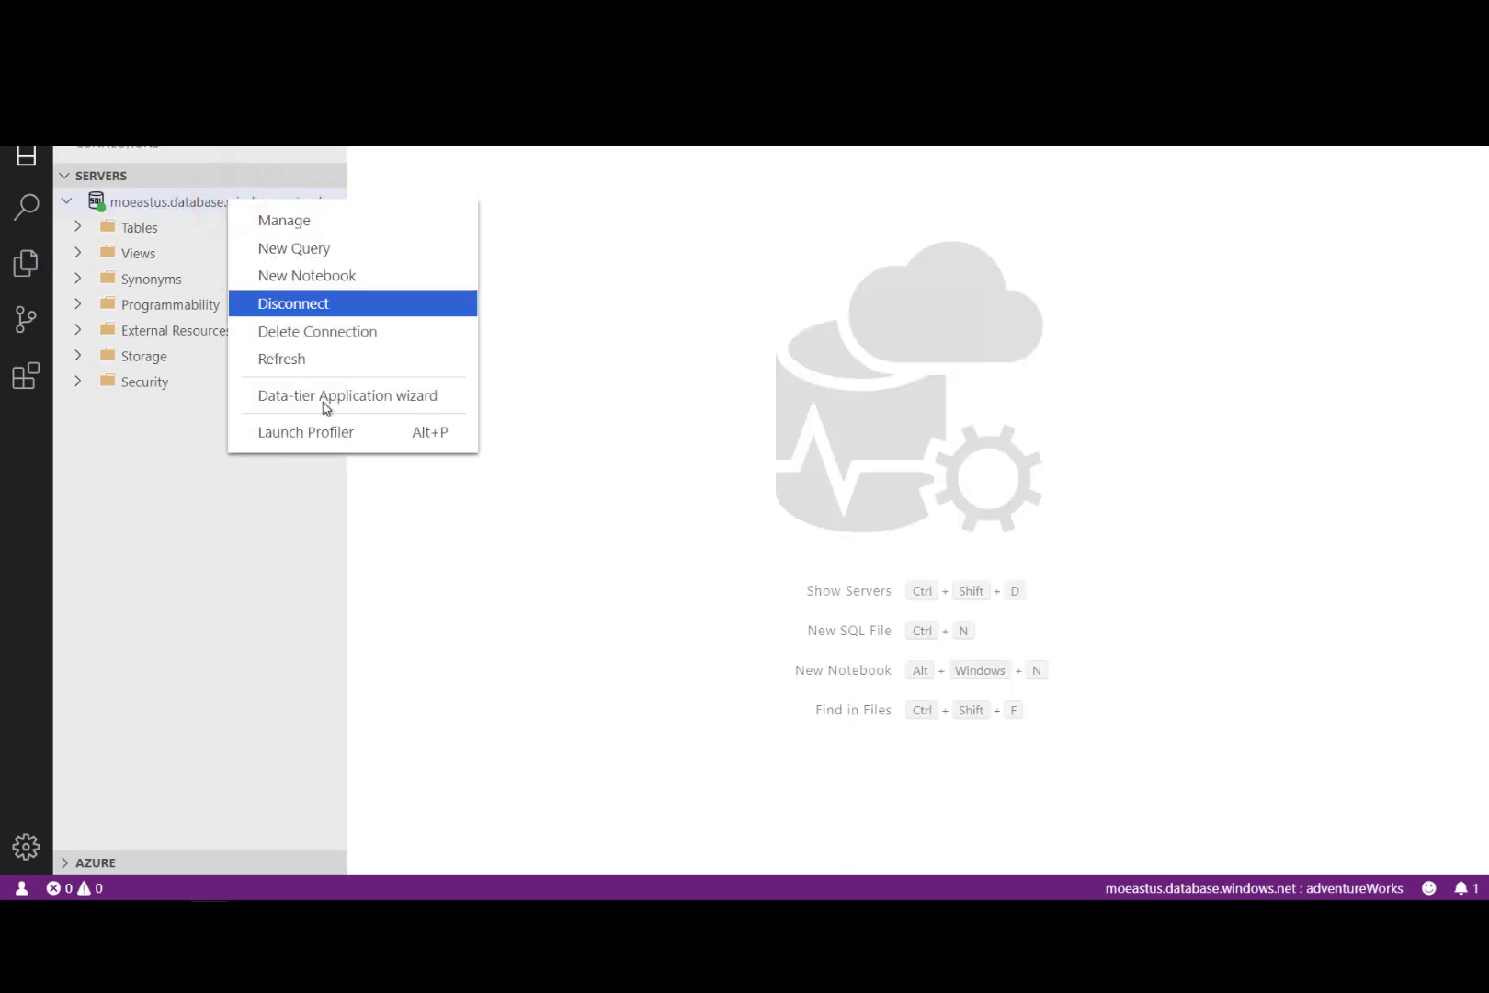
{"action": "left_click", "coordinate": [355, 309]}
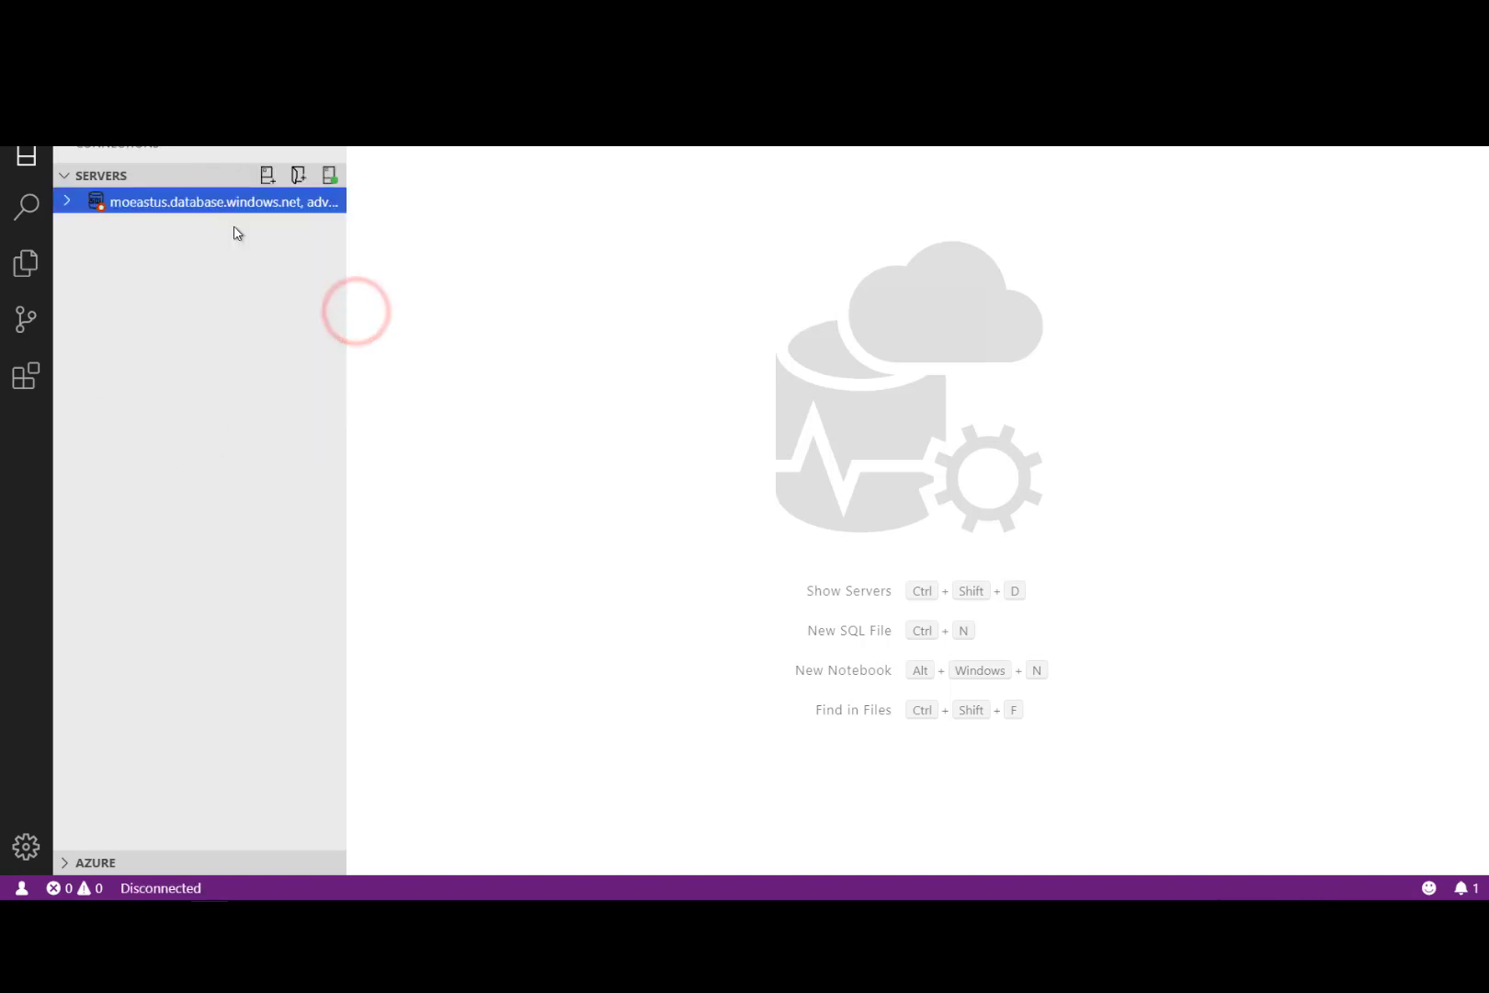
{"action": "double_click", "coordinate": [243, 203]}
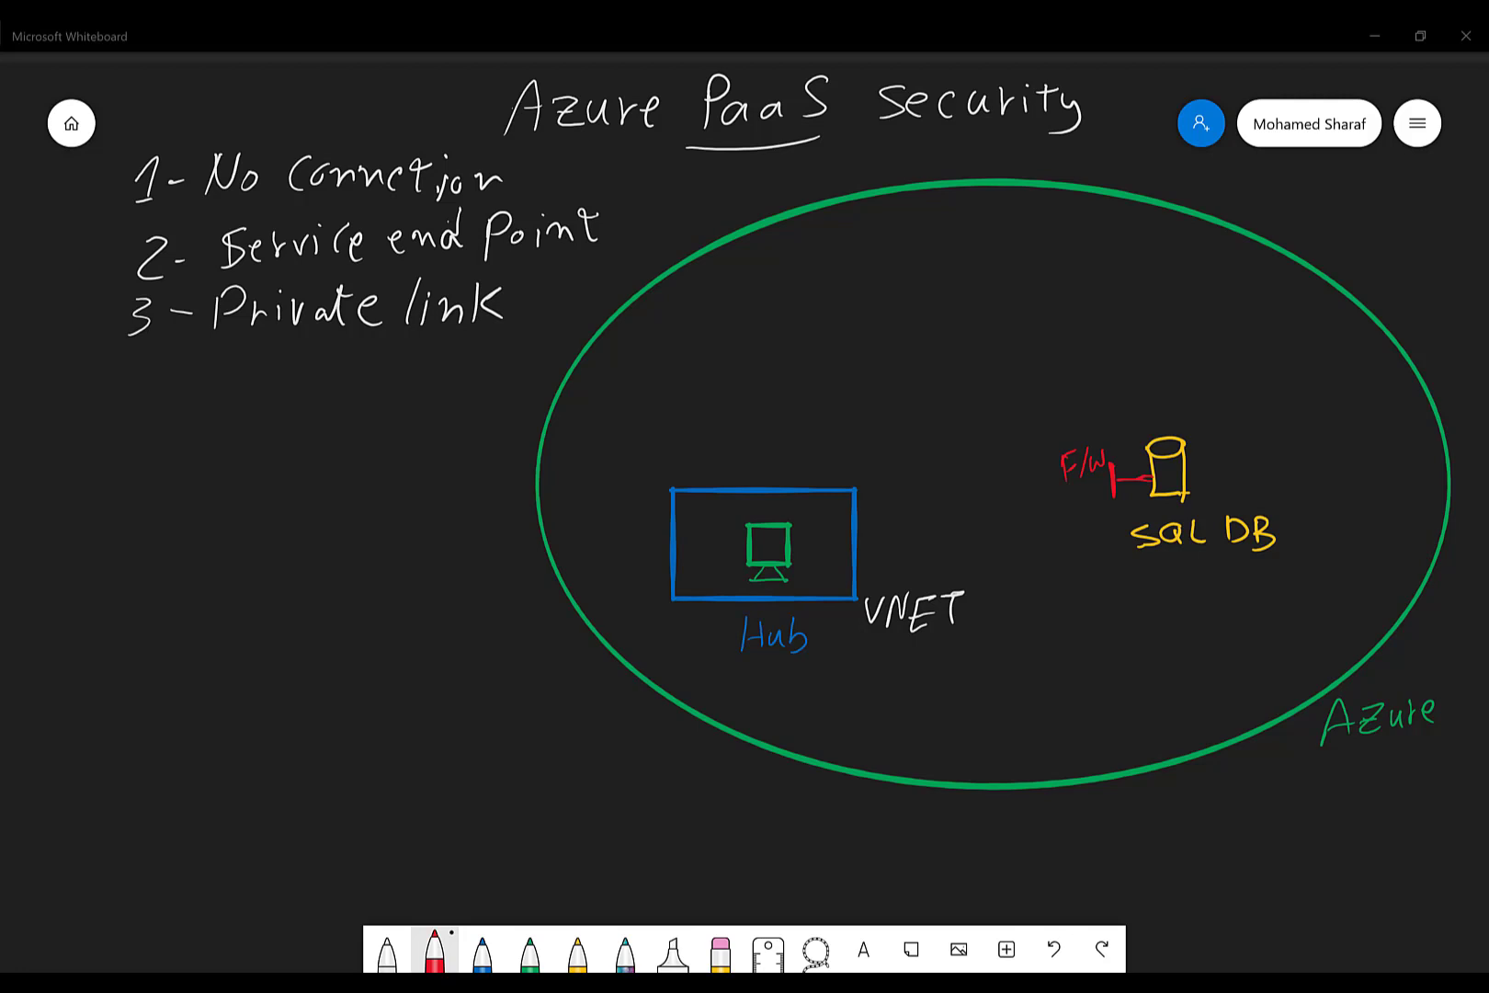
- Switch to Microsoft Whiteboard, underline the SQL DB's F/W label, and sketch a red F/W and UDR routing inside the Hub VNET
{"action": "left_click_drag", "start_coordinate": [1078, 490], "coordinate": [1091, 487]}
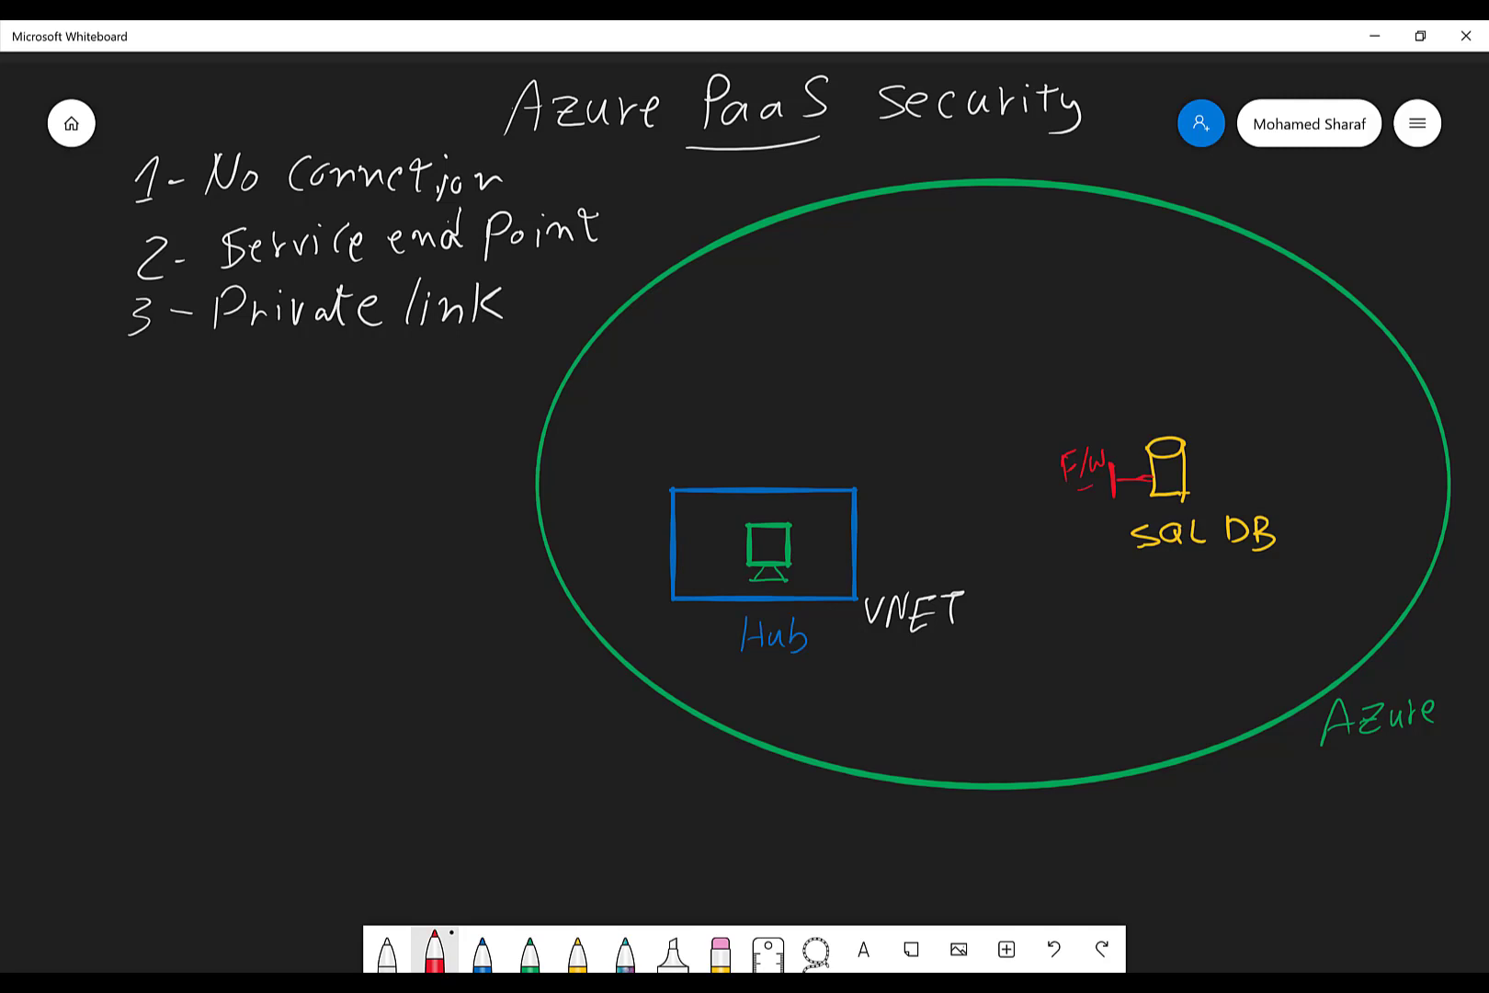
{"action": "mouse_move", "coordinate": [797, 494]}
{"action": "left_mouse_down"}
{"action": "mouse_move", "coordinate": [835, 525]}
{"action": "mouse_move", "coordinate": [840, 452]}
{"action": "mouse_move", "coordinate": [909, 399]}
{"action": "mouse_move", "coordinate": [885, 439]}
{"action": "left_mouse_up"}
{"action": "mouse_move", "coordinate": [713, 555]}
{"action": "left_mouse_down"}
{"action": "mouse_move", "coordinate": [691, 533]}
{"action": "mouse_move", "coordinate": [711, 530]}
{"action": "mouse_move", "coordinate": [672, 543]}
{"action": "mouse_move", "coordinate": [686, 546]}
{"action": "left_mouse_up"}
{"action": "left_click_drag", "start_coordinate": [578, 531], "coordinate": [643, 550]}
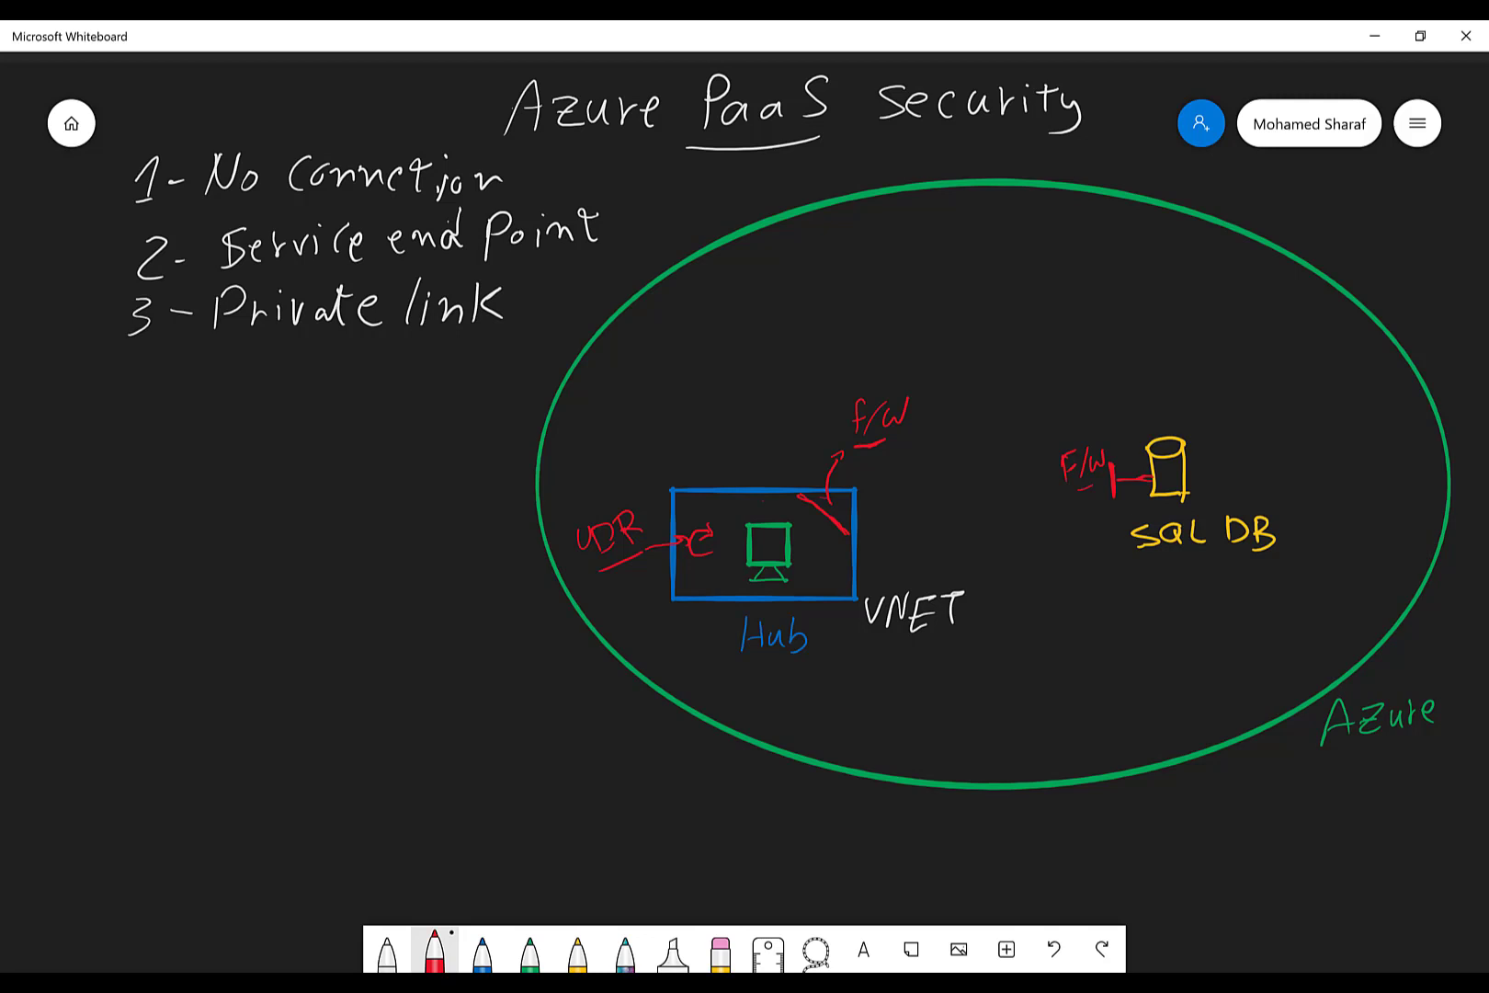
{"action": "left_click_drag", "start_coordinate": [726, 522], "coordinate": [841, 496]}
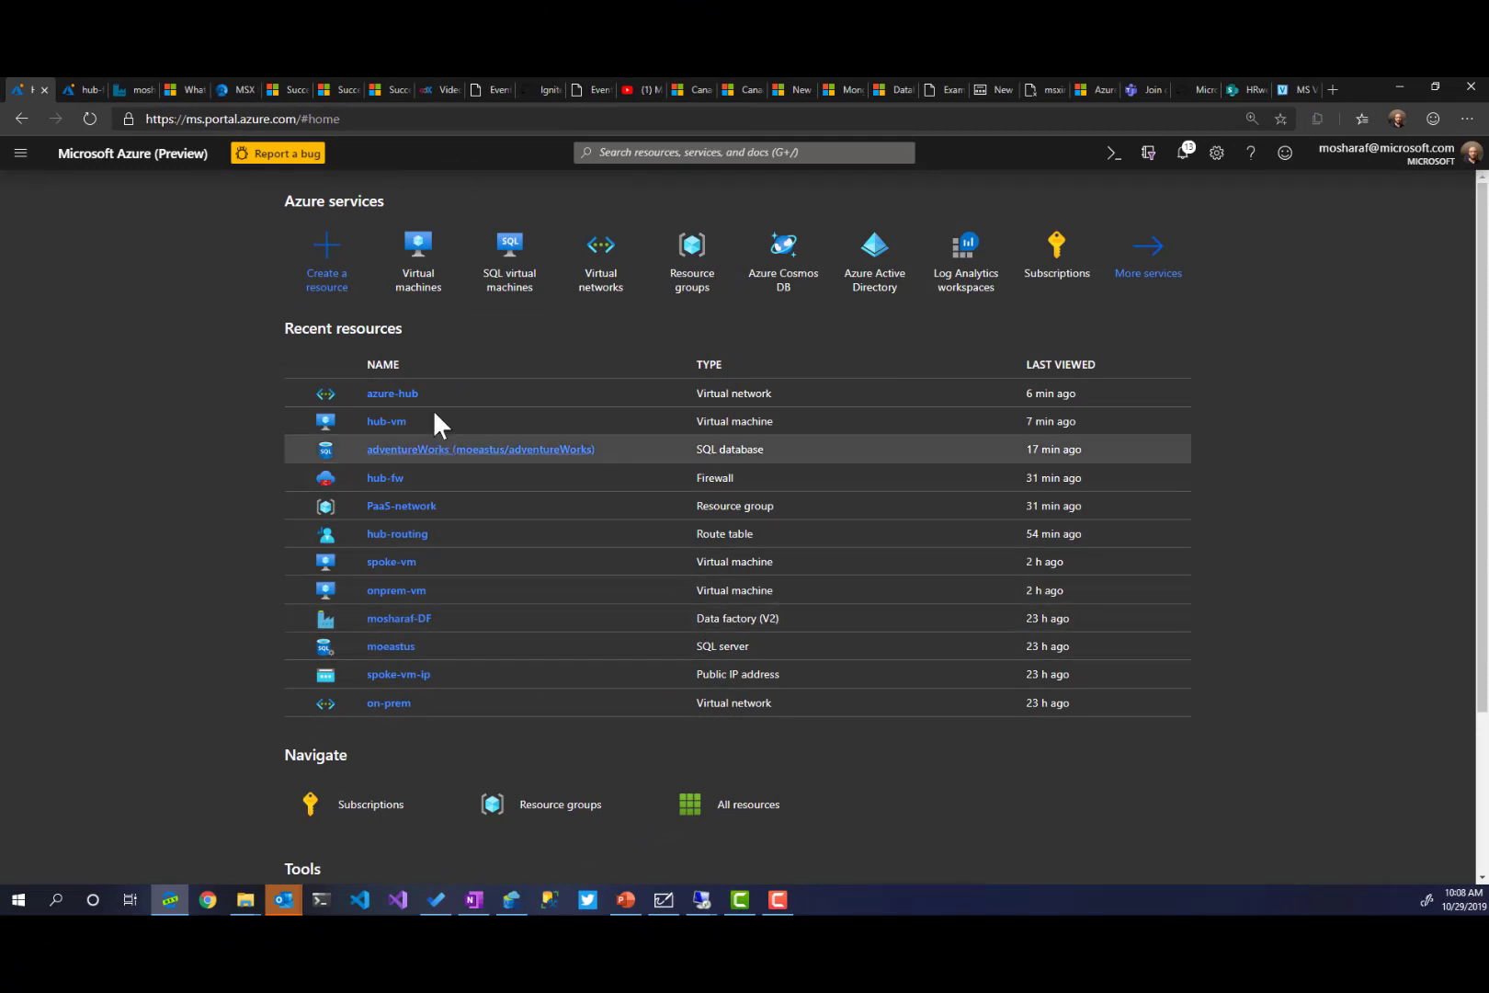
- In the Azure portal, assign the hub-routing route table to the default subnet of hub-vm's azure-hub network and save it
{"action": "left_click", "coordinate": [384, 423]}
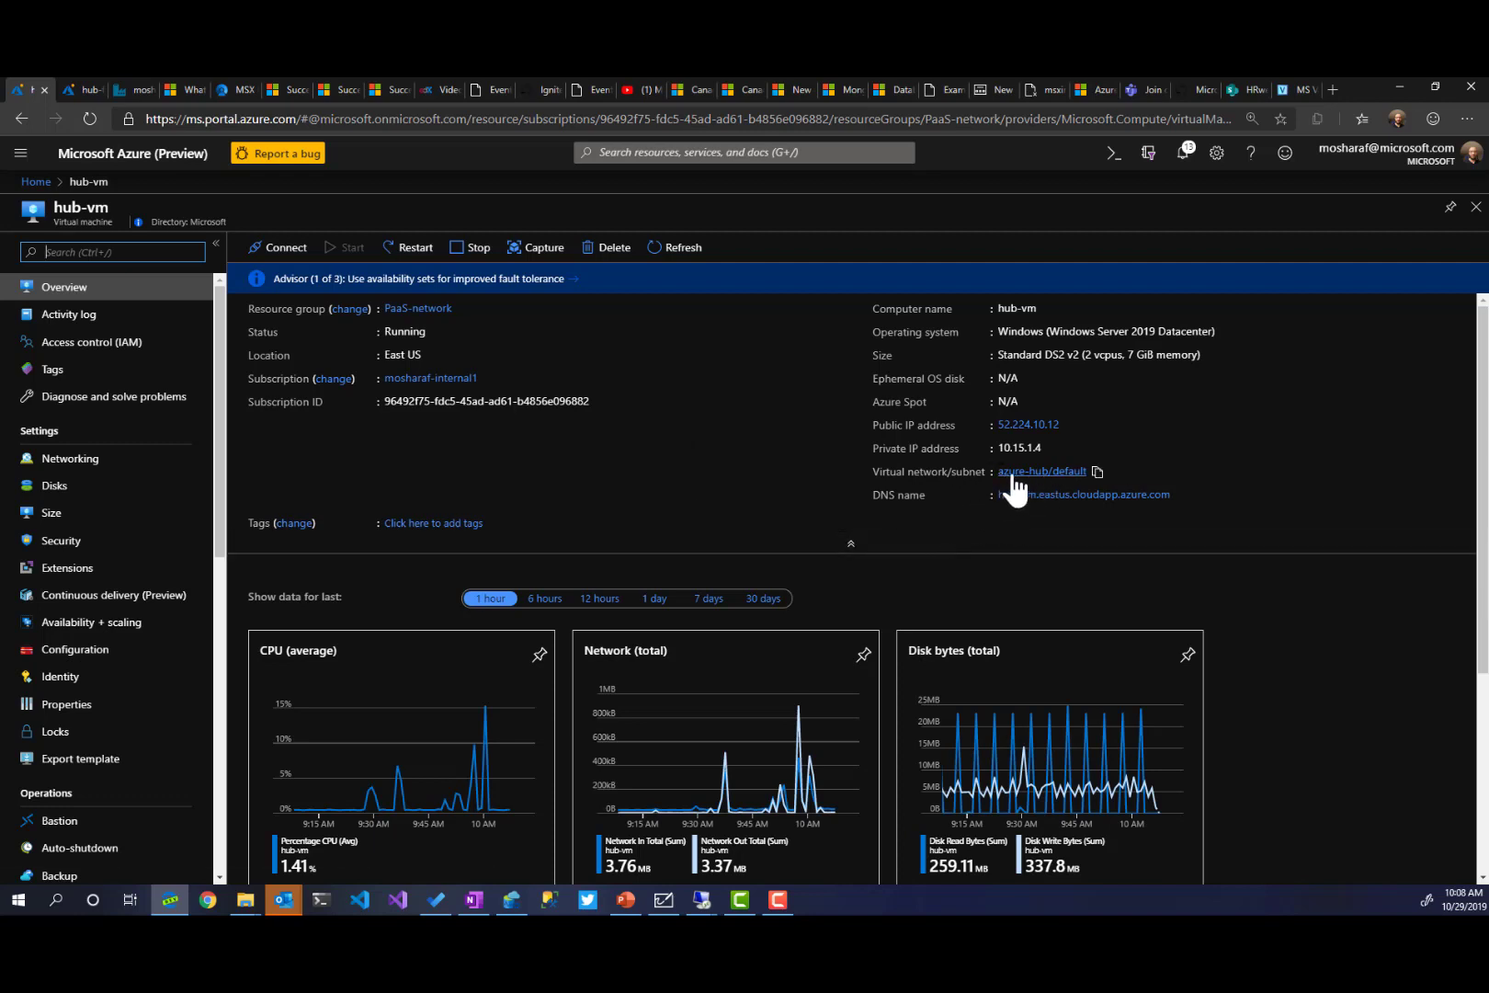
{"action": "left_click", "coordinate": [1056, 490]}
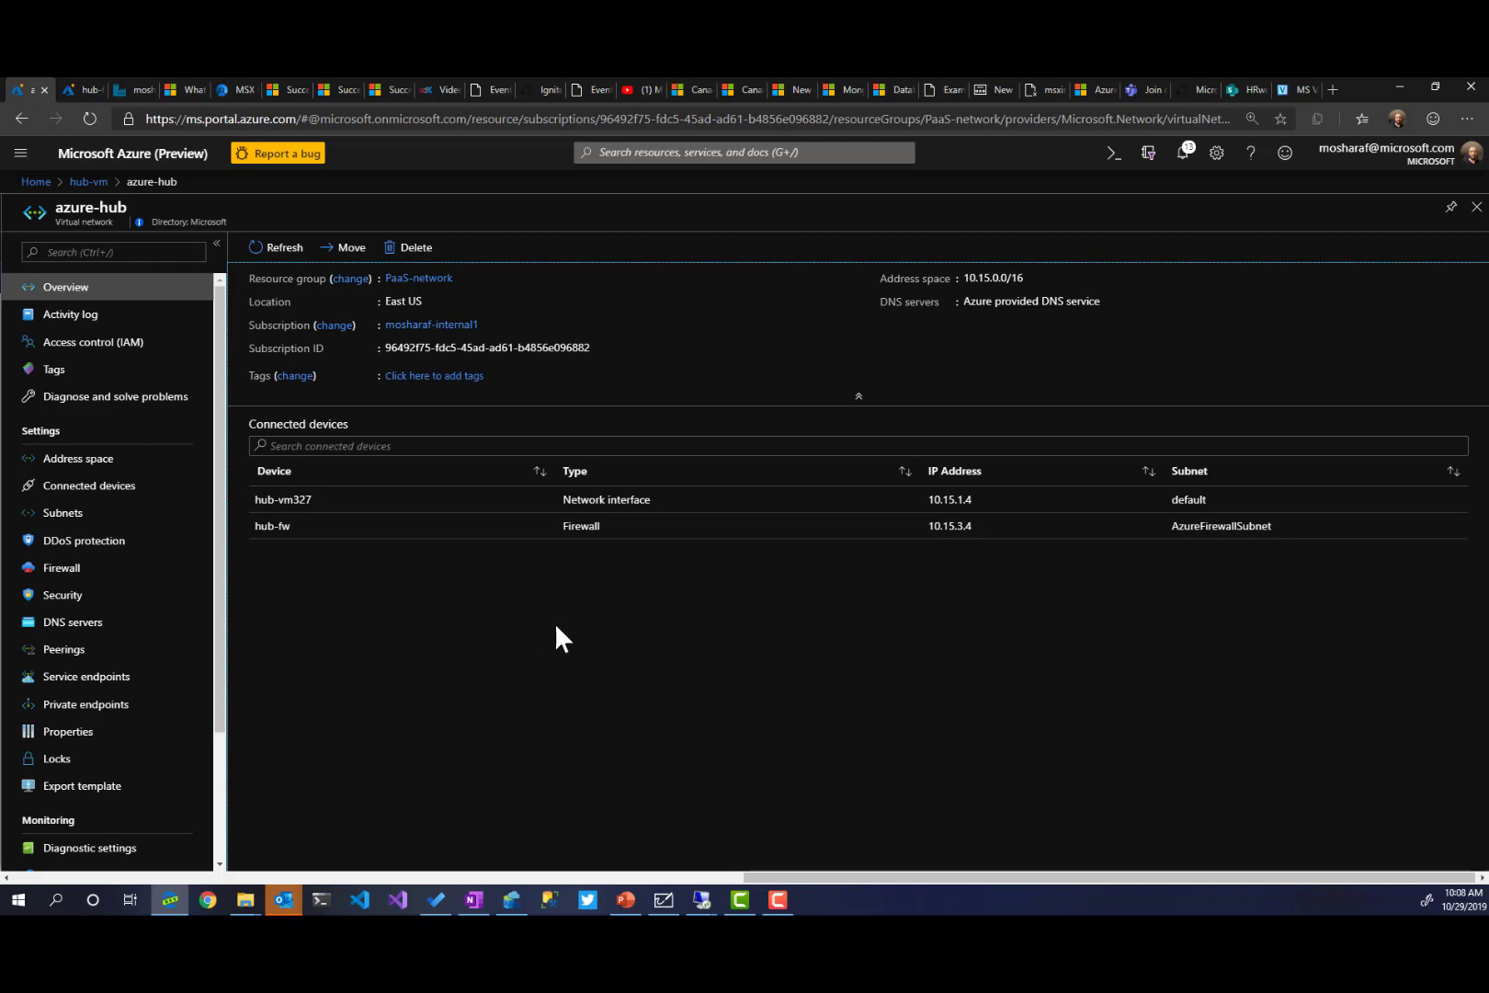
{"action": "left_click", "coordinate": [87, 513]}
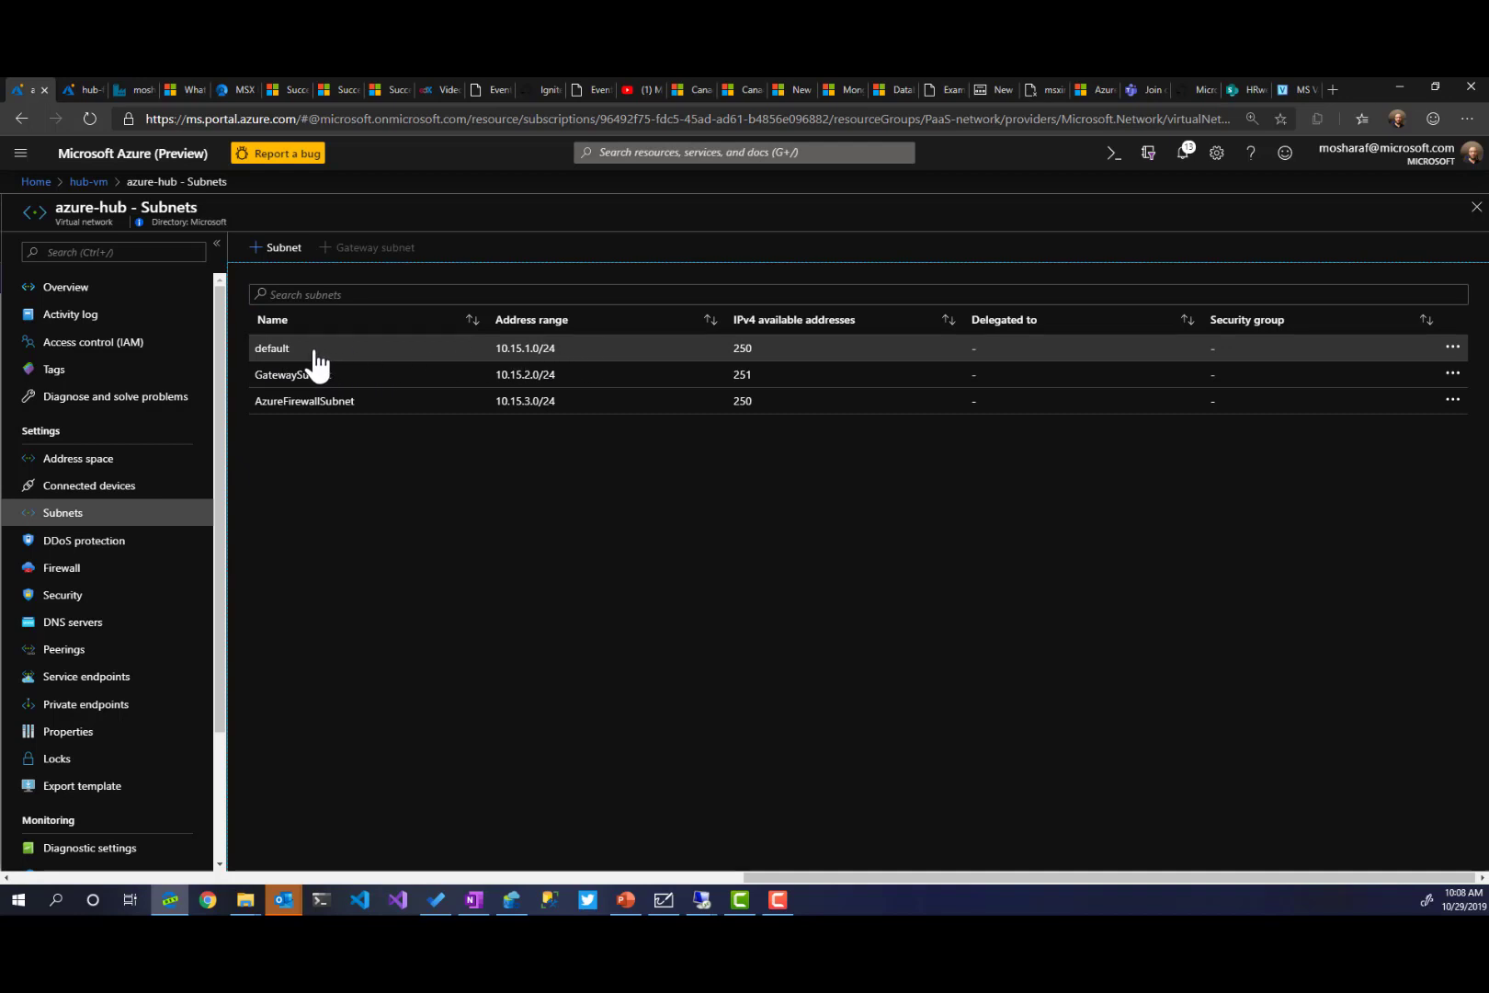
{"action": "left_click", "coordinate": [286, 355]}
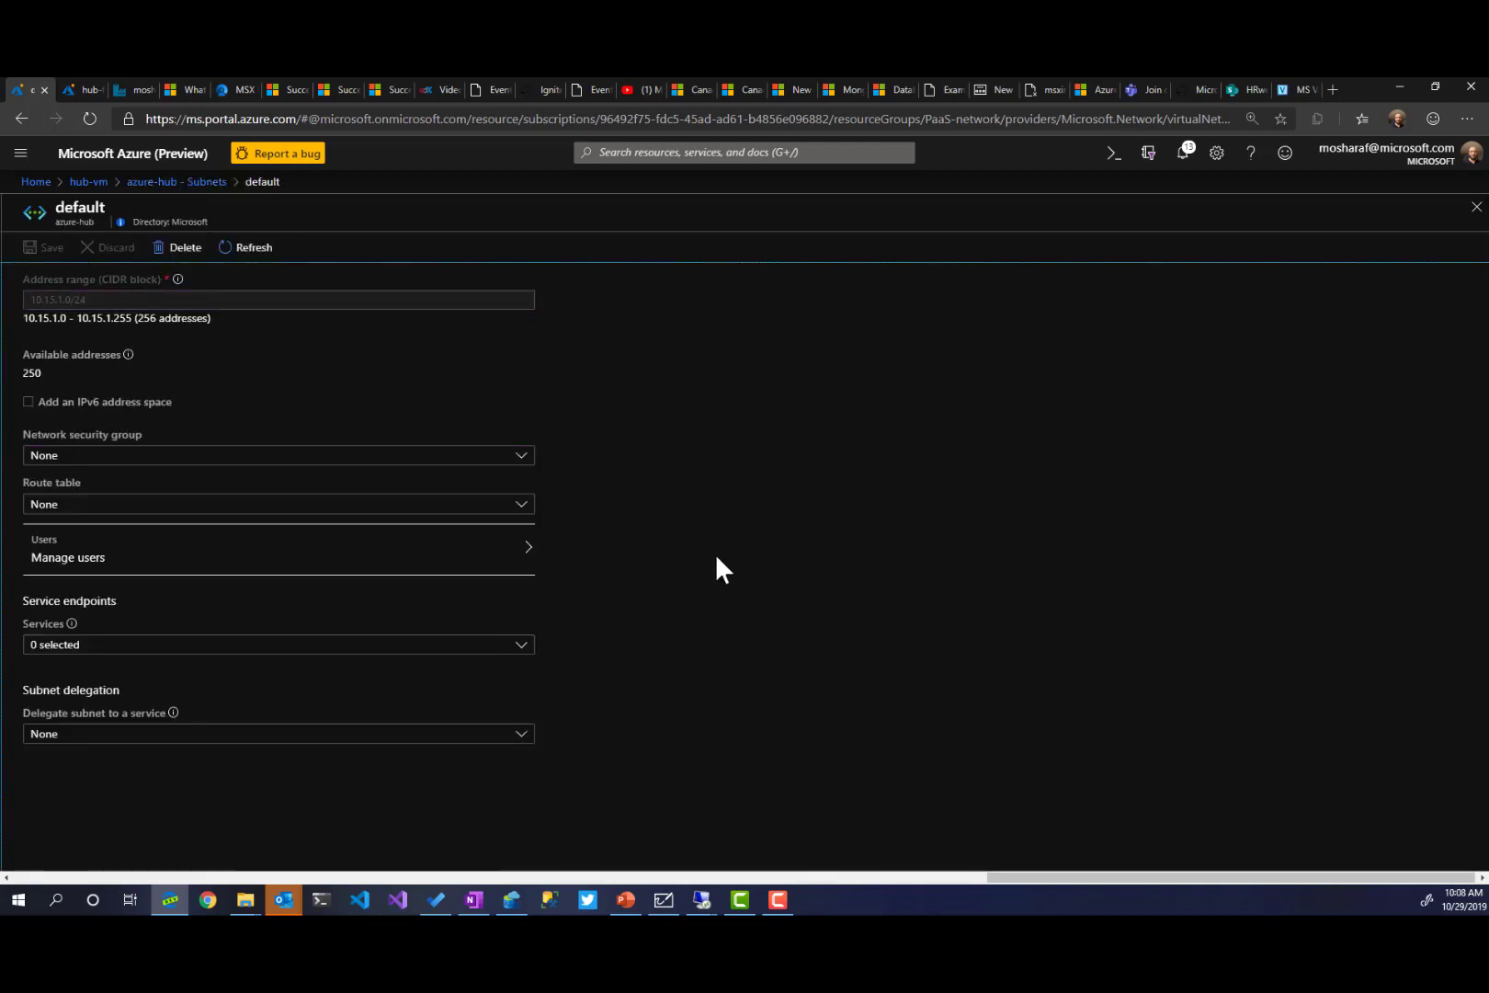
{"action": "left_click", "coordinate": [523, 504]}
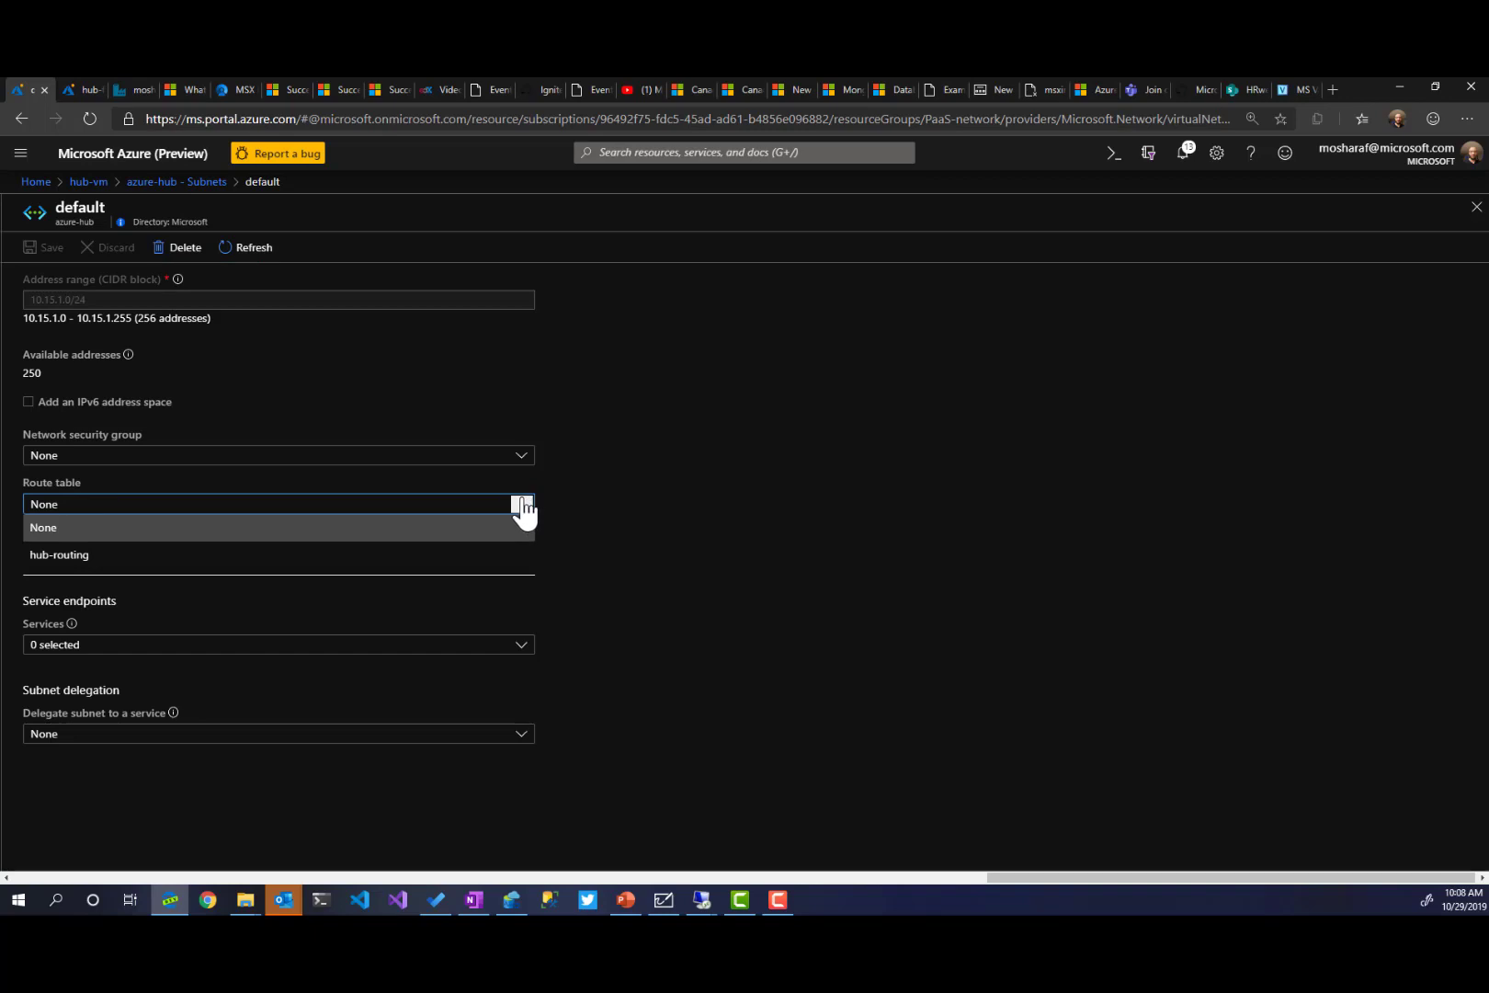
{"action": "left_click", "coordinate": [194, 556]}
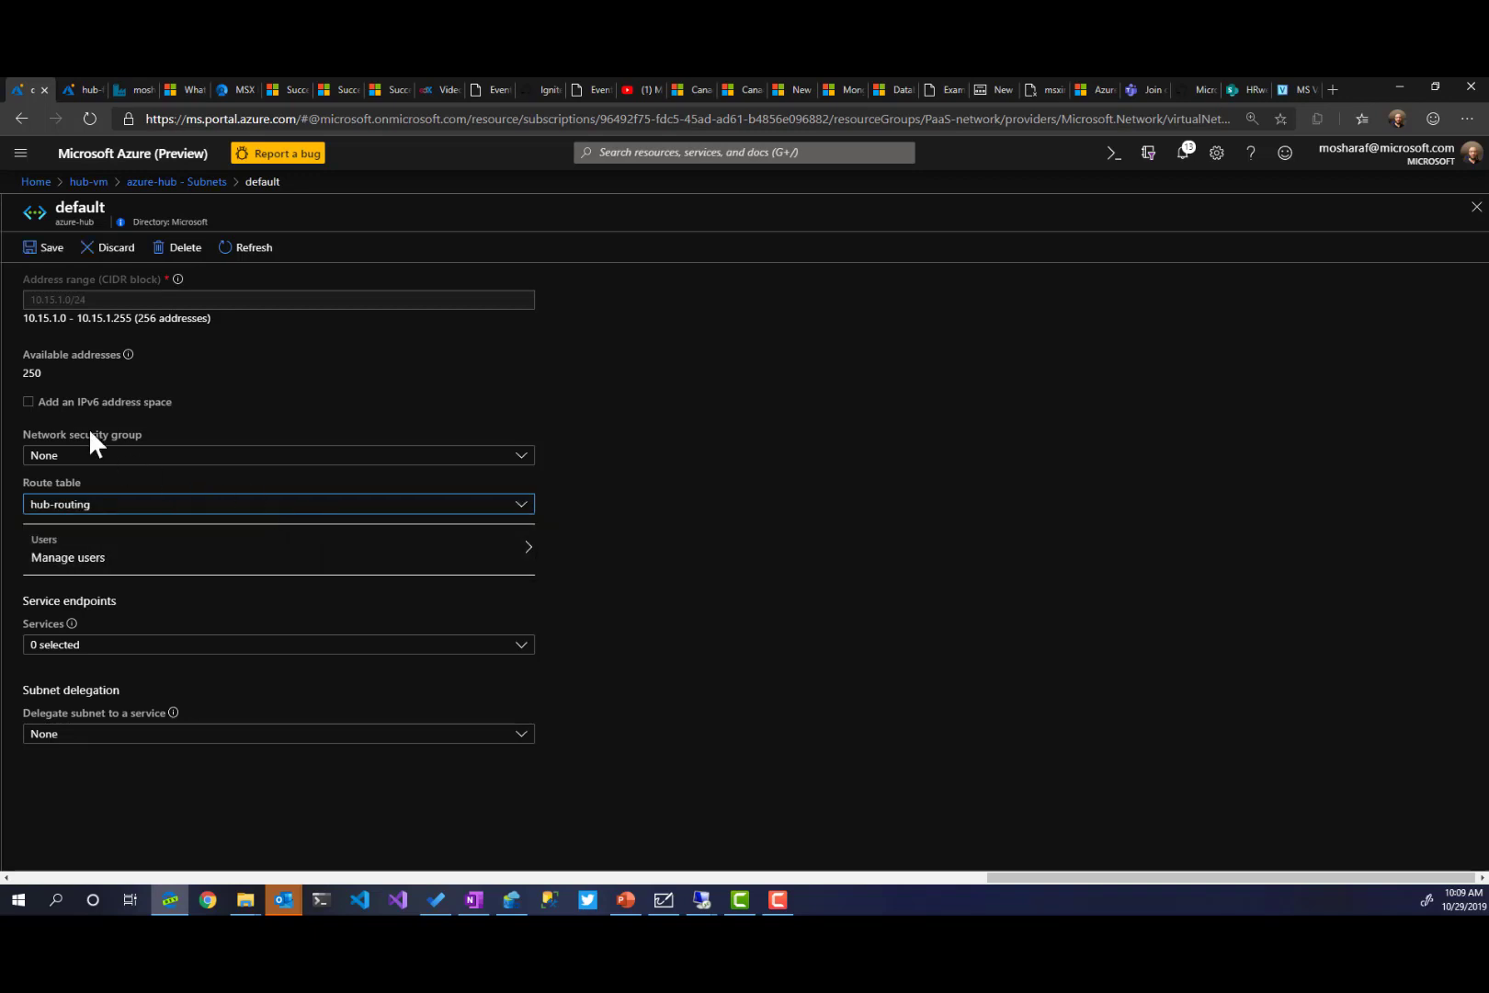
{"action": "left_click", "coordinate": [38, 256]}
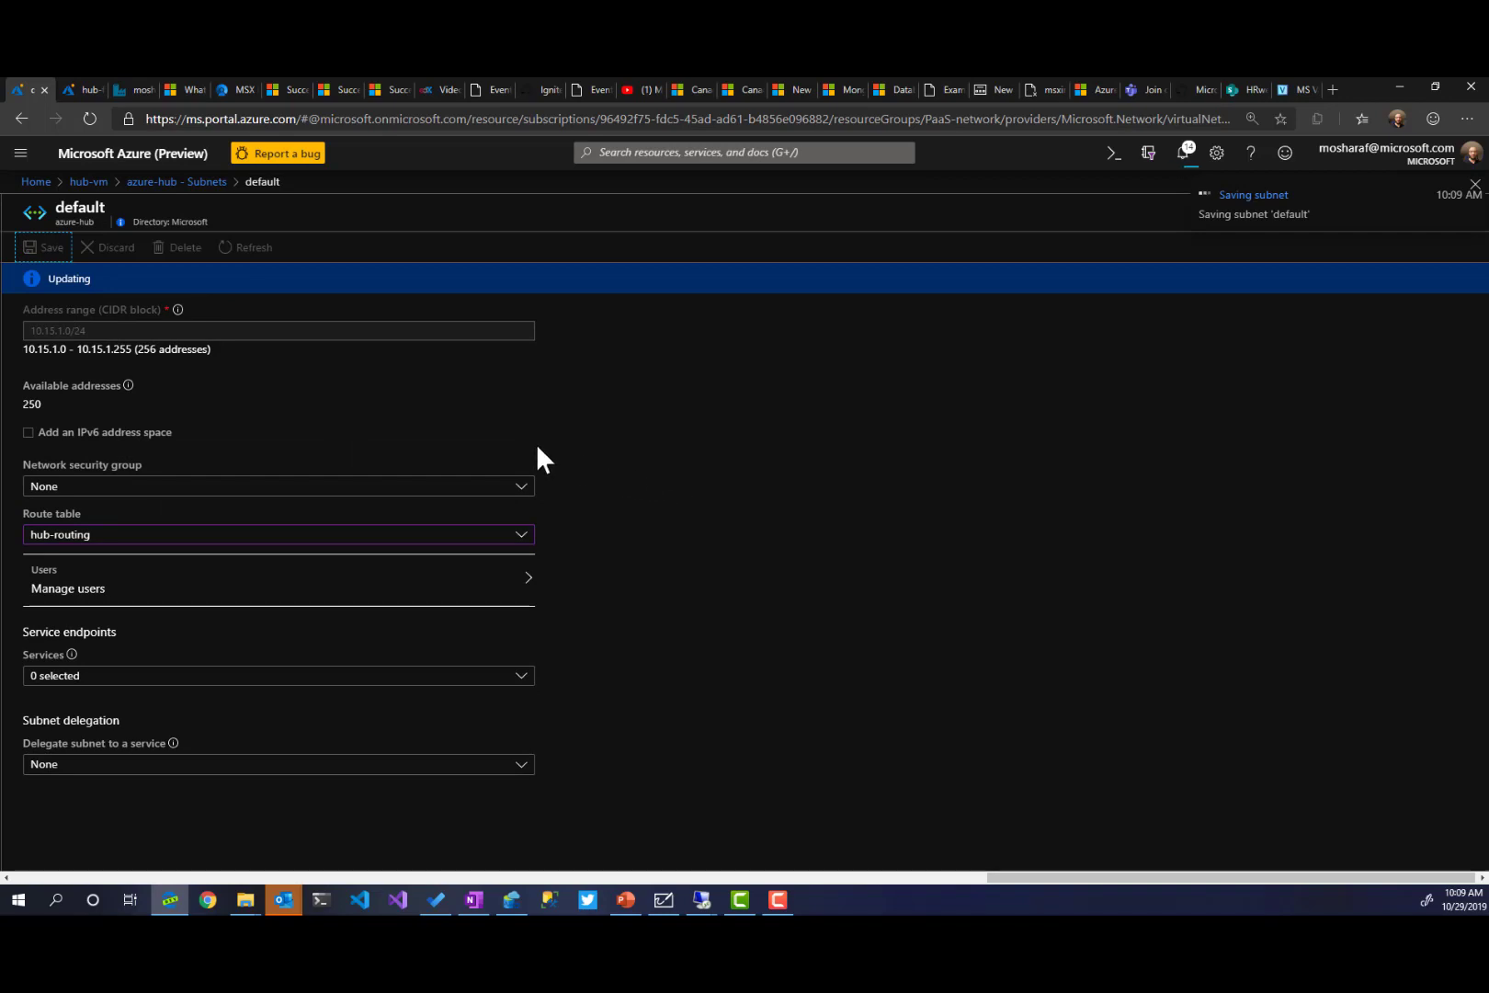
- Search the portal for "rout" and open the to-internet route of the hub-routing route table
{"action": "left_click", "coordinate": [656, 151]}
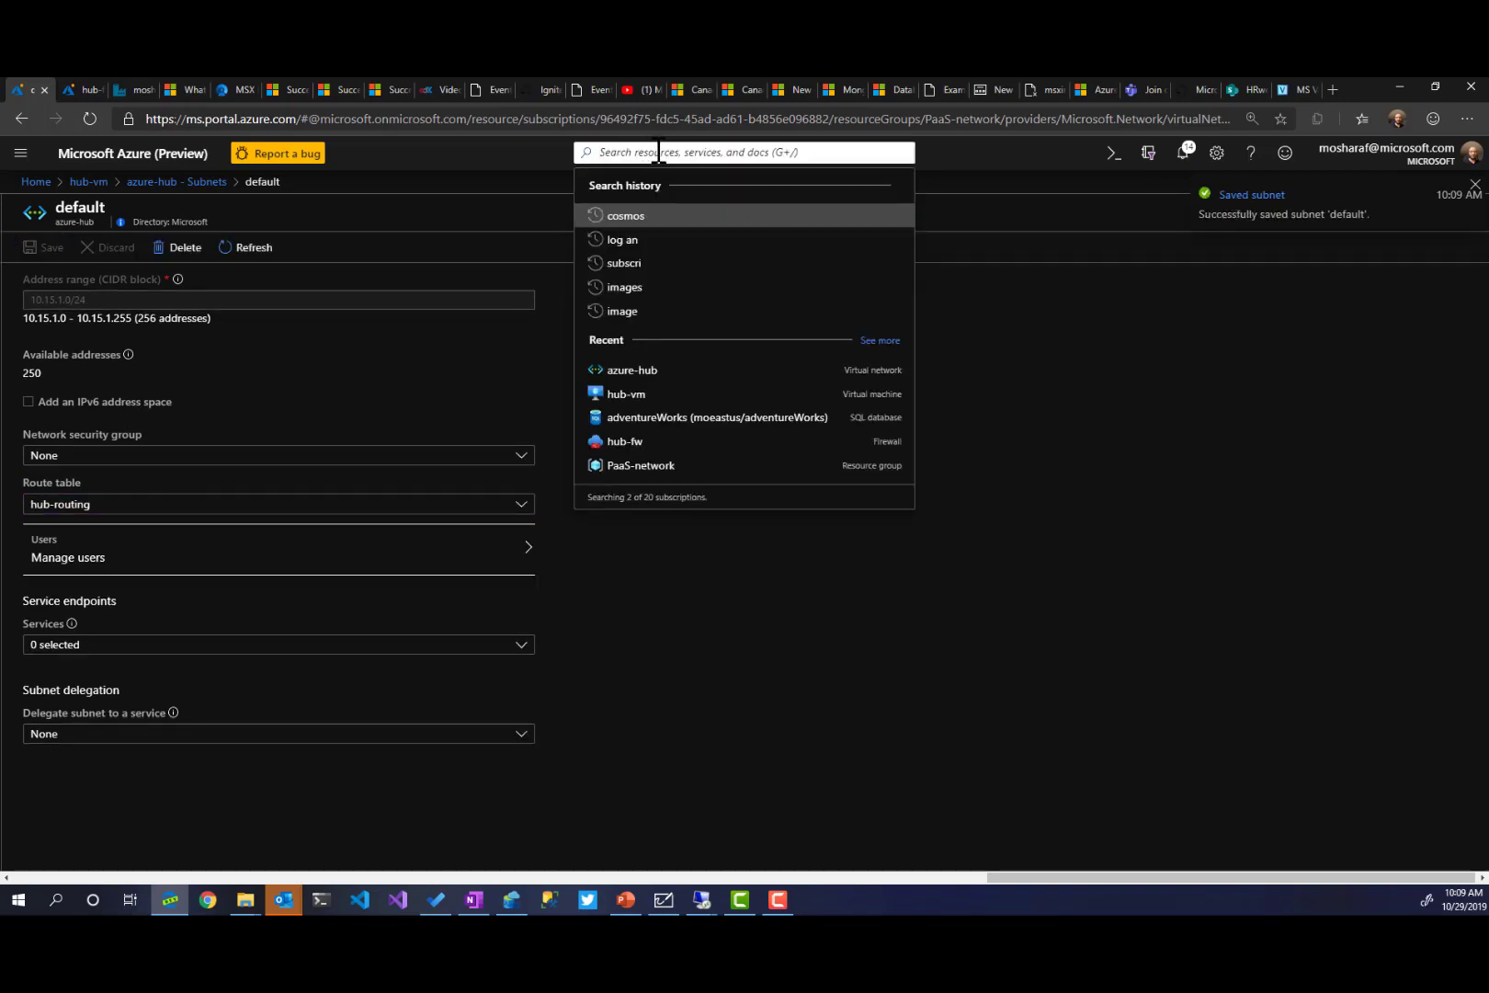
{"action": "type", "text": "rout"}
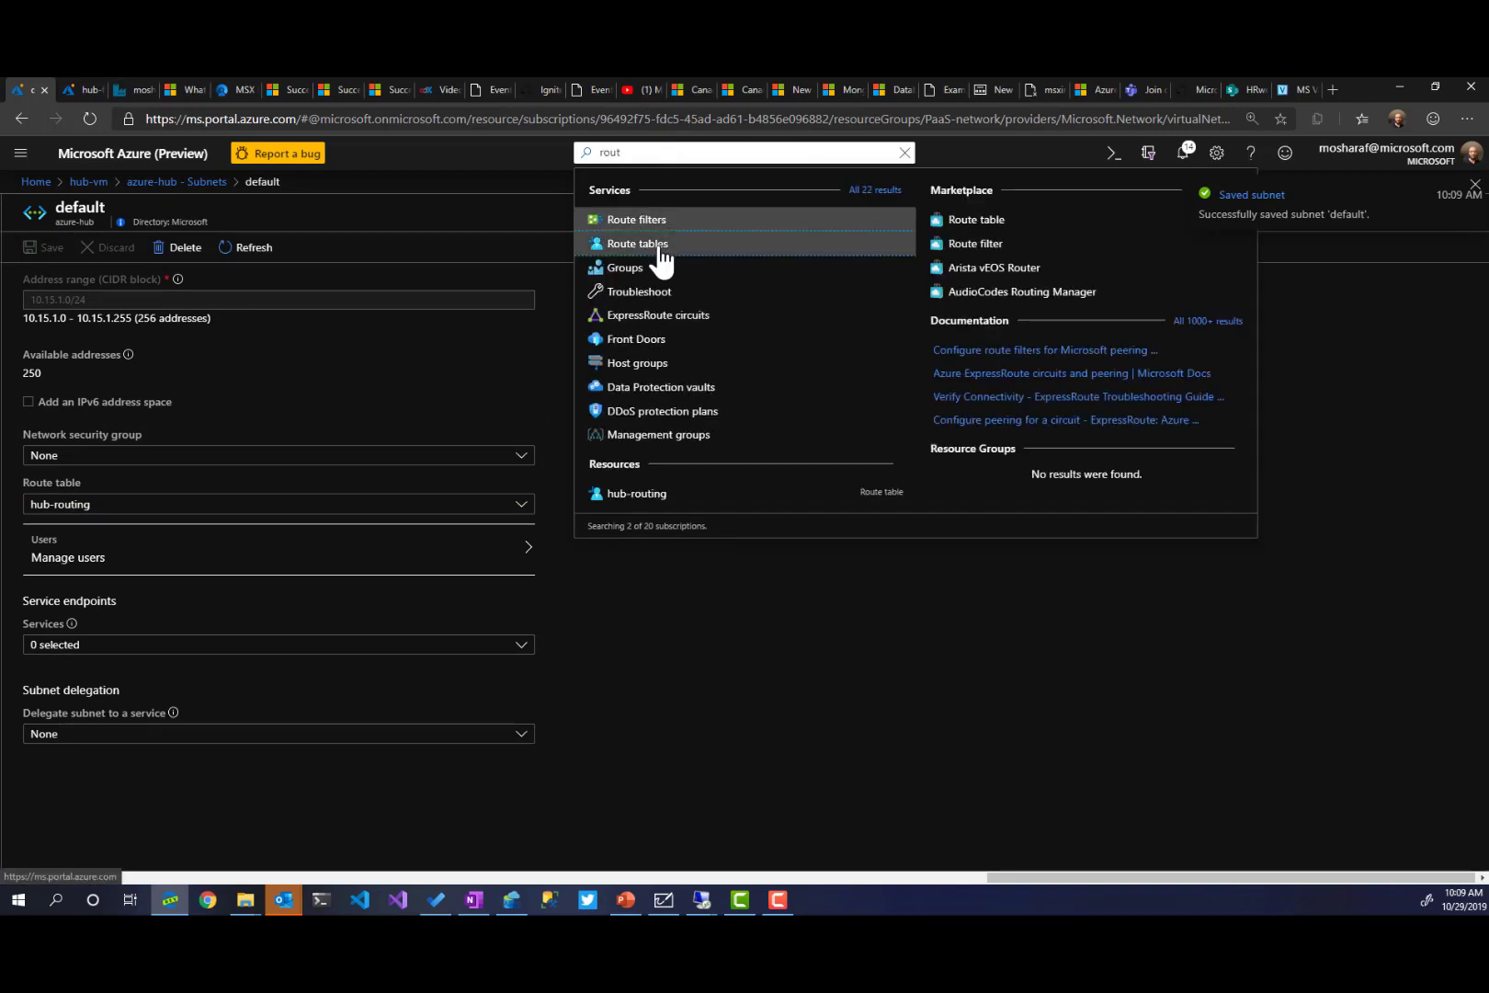
{"action": "left_click", "coordinate": [662, 245]}
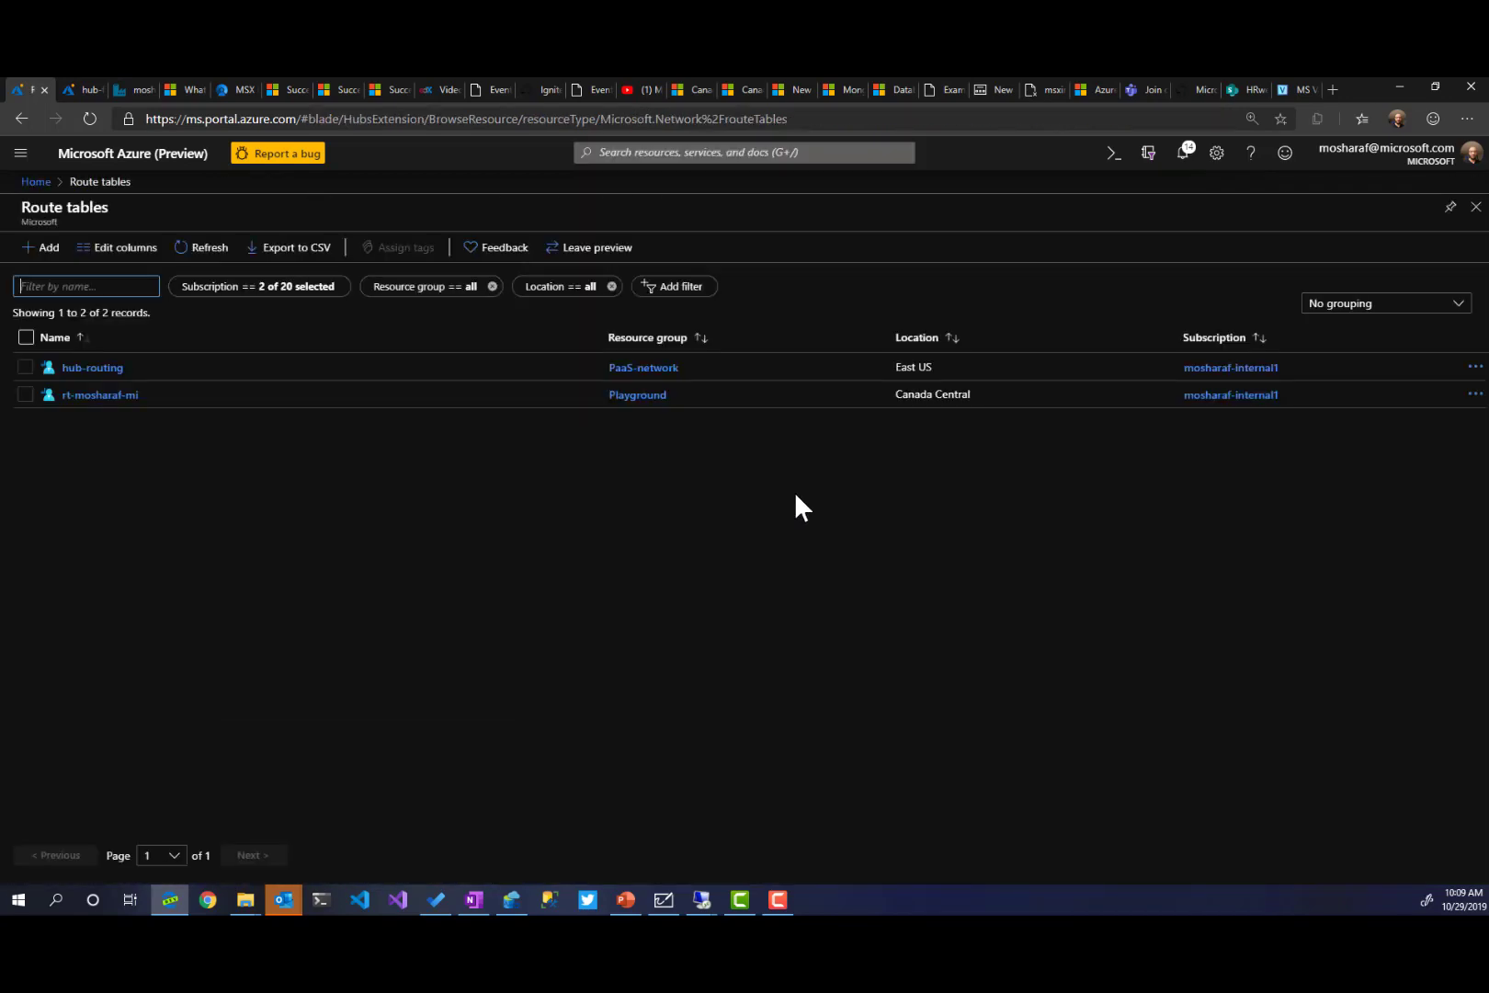
{"action": "left_click", "coordinate": [92, 367]}
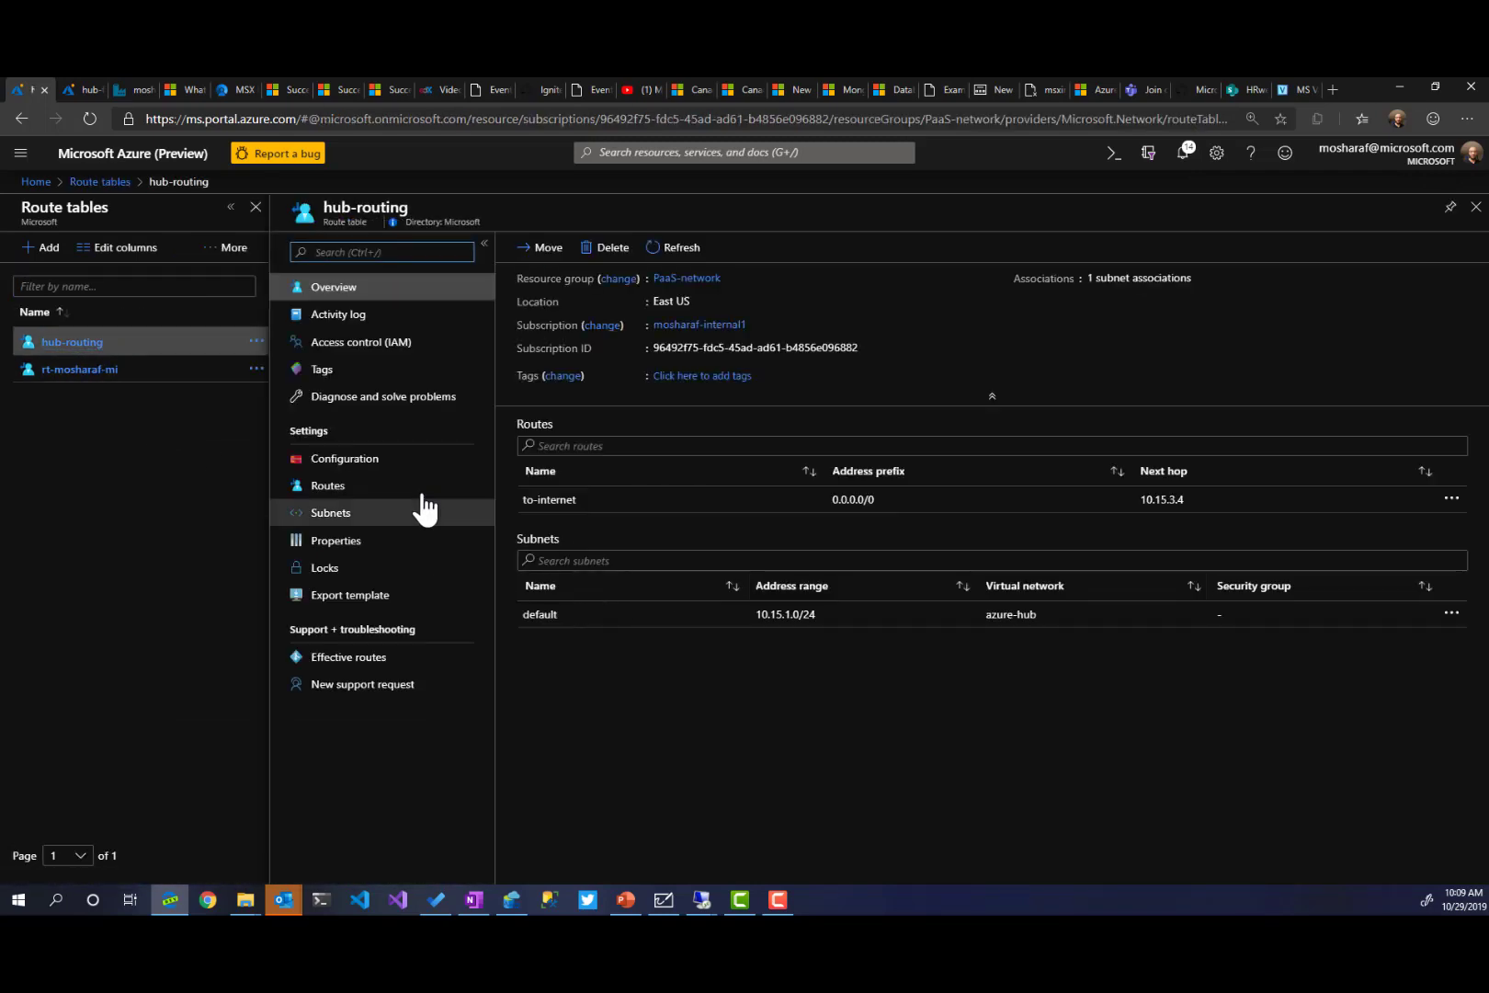
{"action": "left_click", "coordinate": [368, 487]}
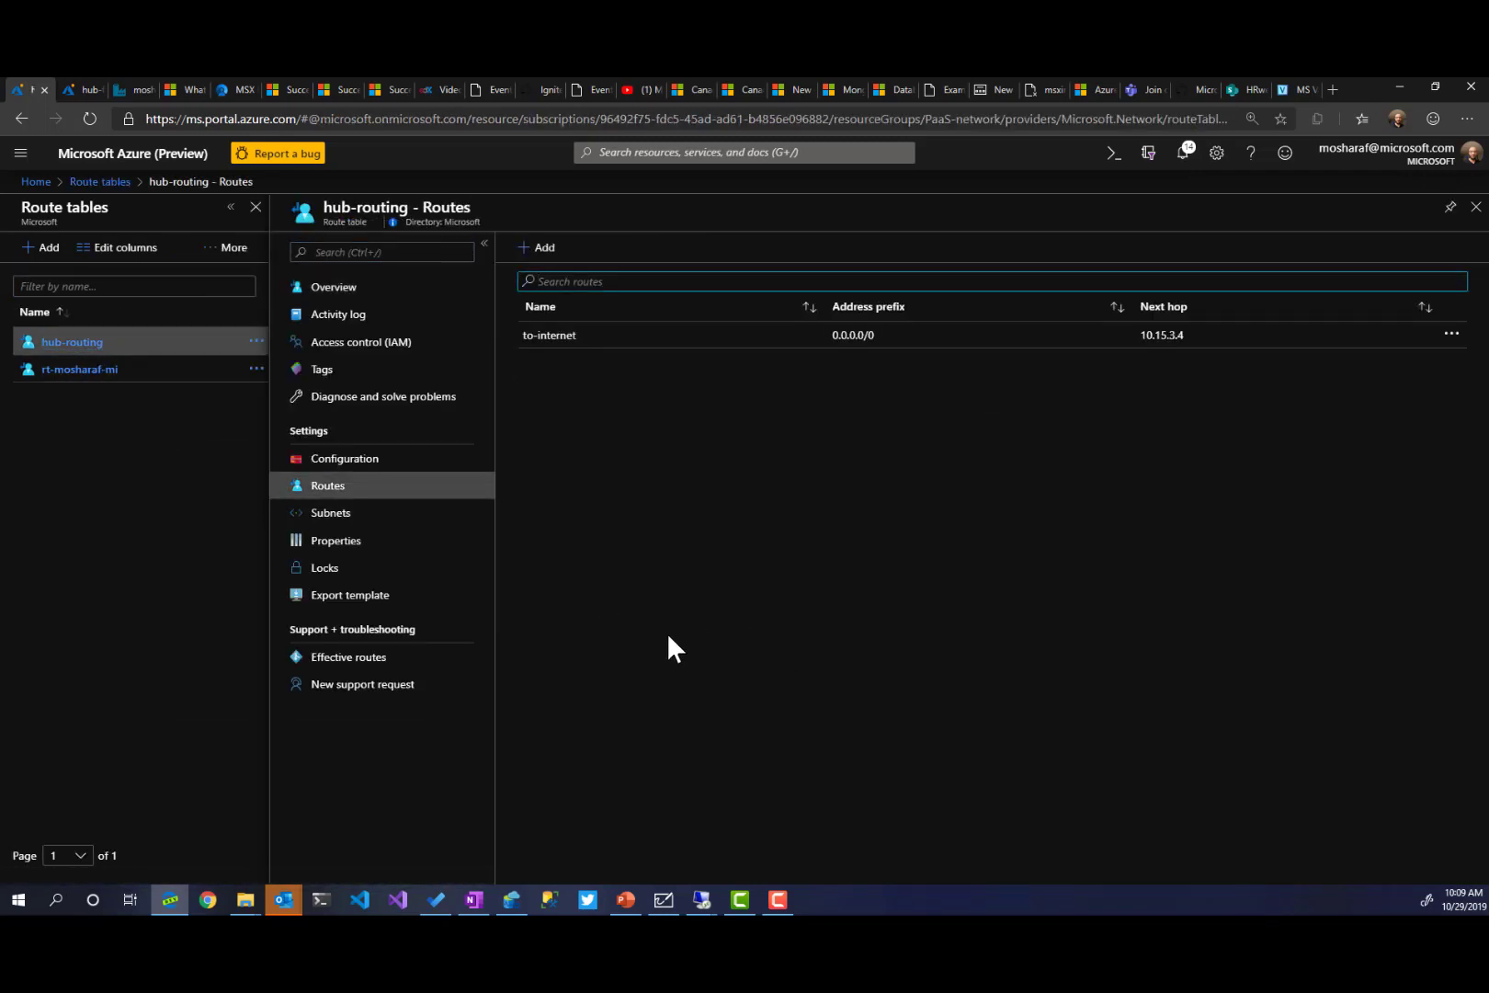
{"action": "left_click", "coordinate": [575, 338]}
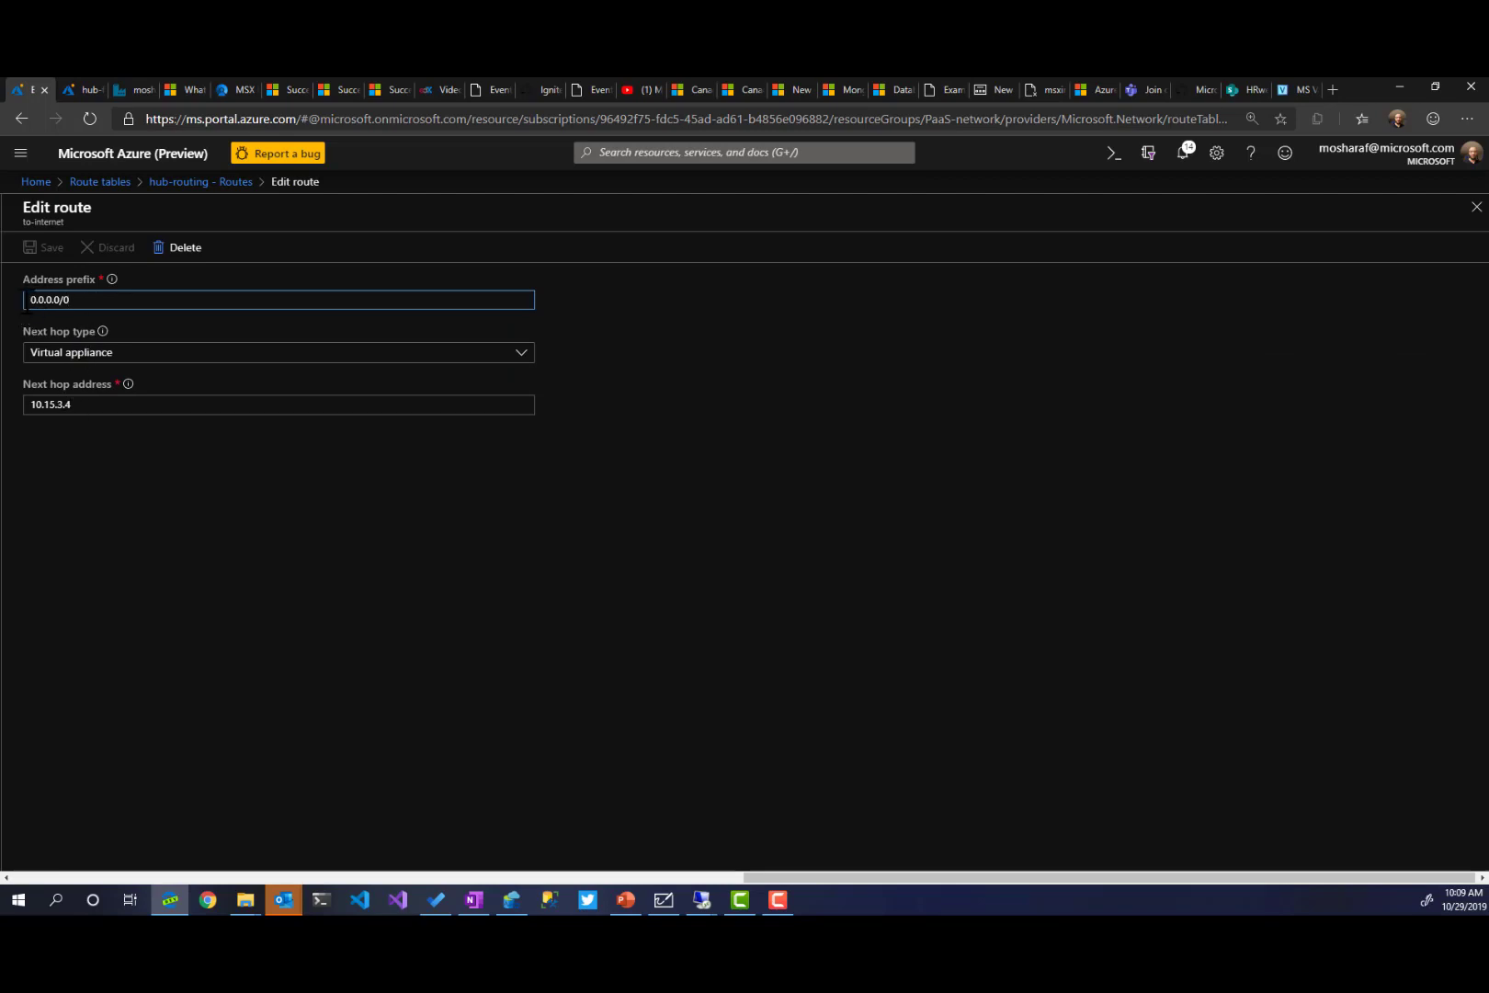
- Examine the to-internet route's address prefix, next hop type and next hop address
{"action": "left_click_drag", "start_coordinate": [29, 299], "coordinate": [96, 301]}
{"action": "left_click", "coordinate": [96, 300]}
{"action": "left_click_drag", "start_coordinate": [73, 301], "coordinate": [26, 319]}
{"action": "left_click", "coordinate": [260, 306]}
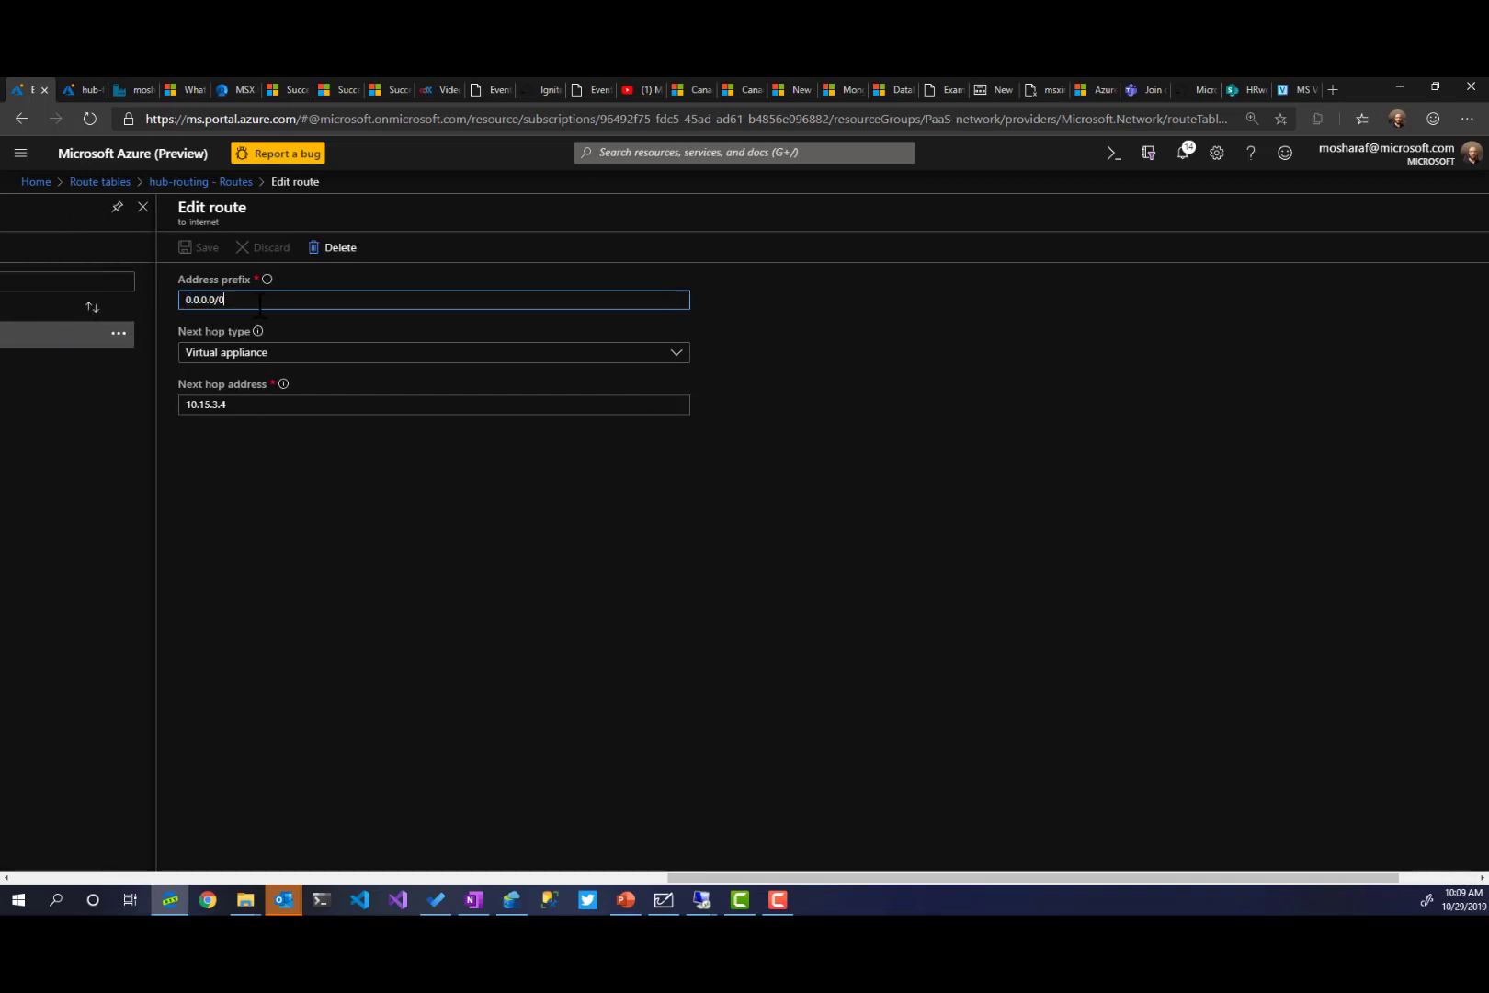
{"action": "left_click", "coordinate": [231, 500]}
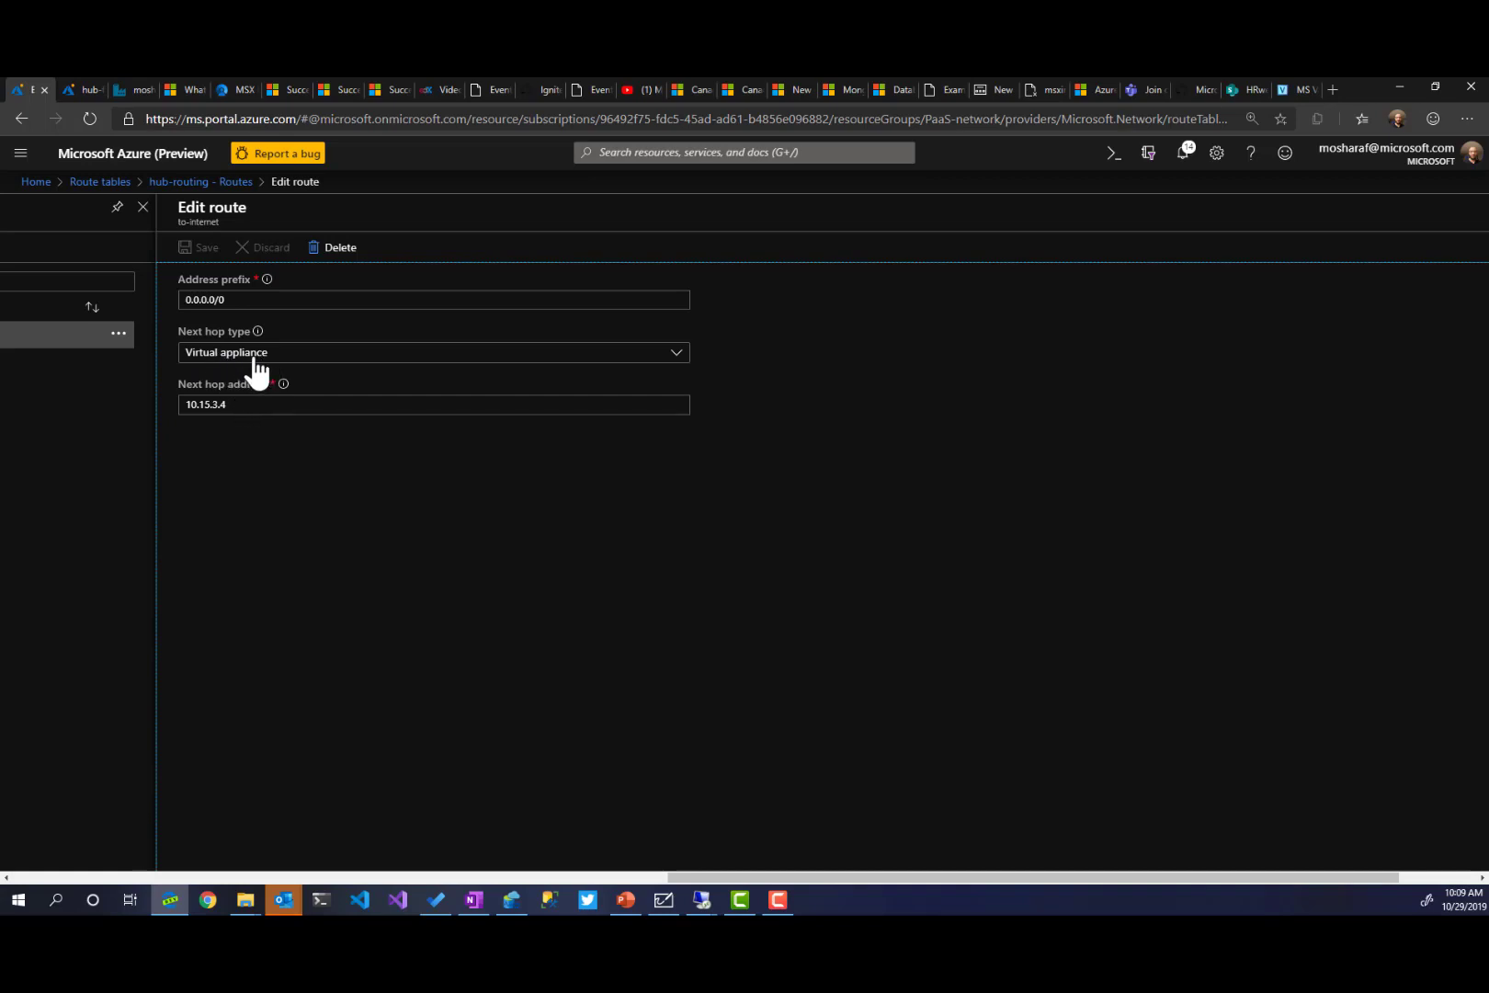
{"action": "left_click", "coordinate": [256, 406]}
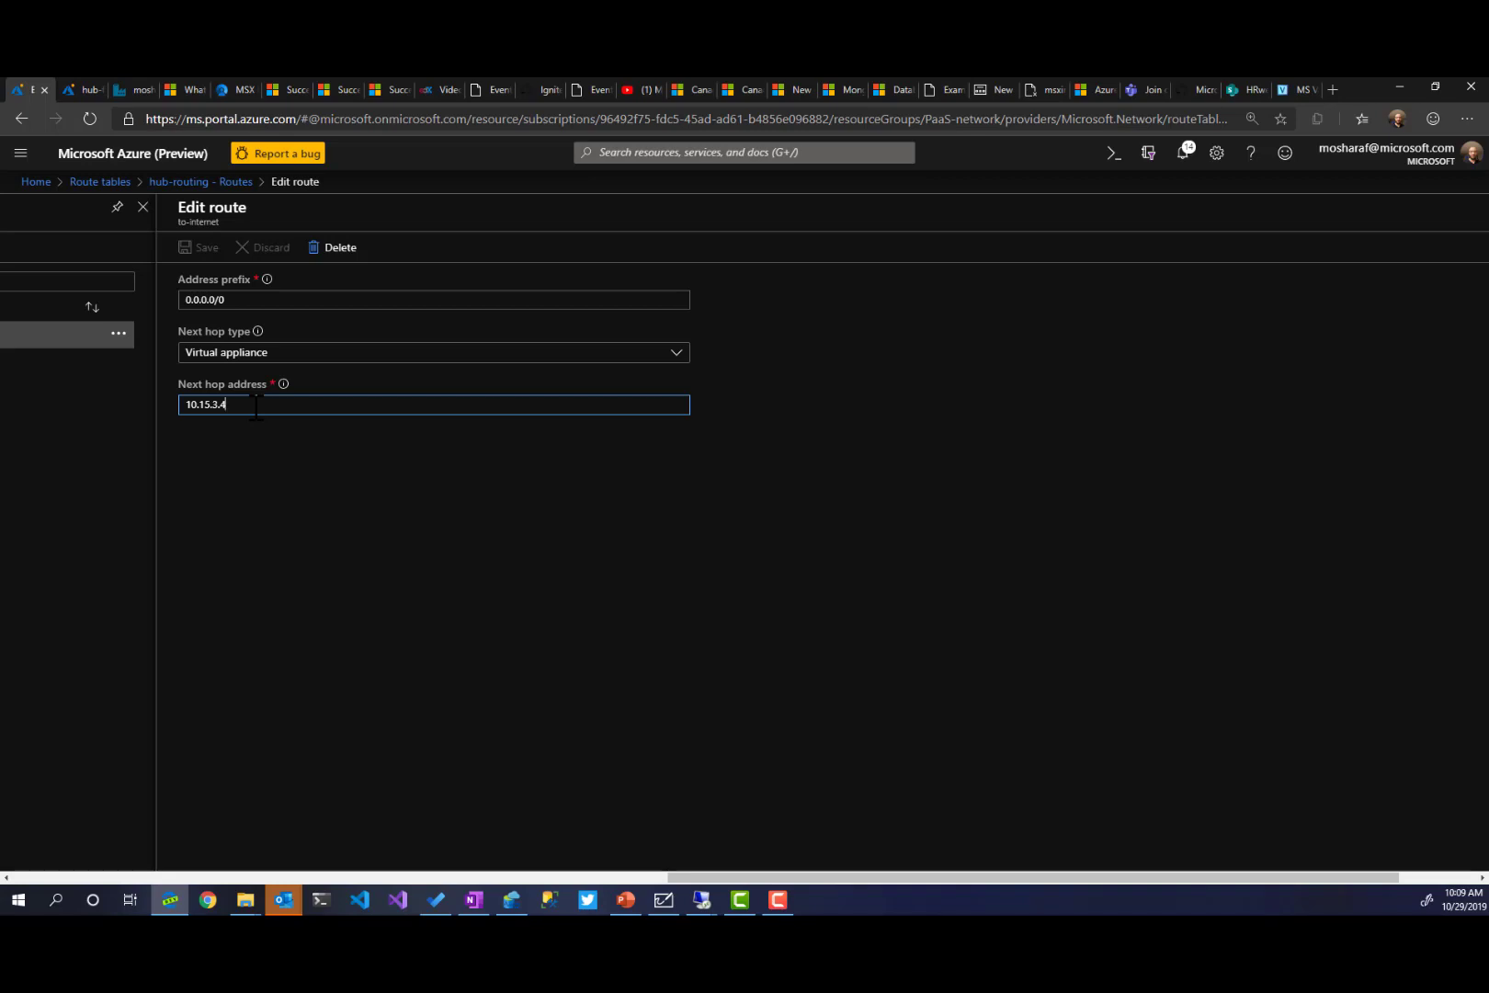
{"action": "left_click", "coordinate": [285, 556]}
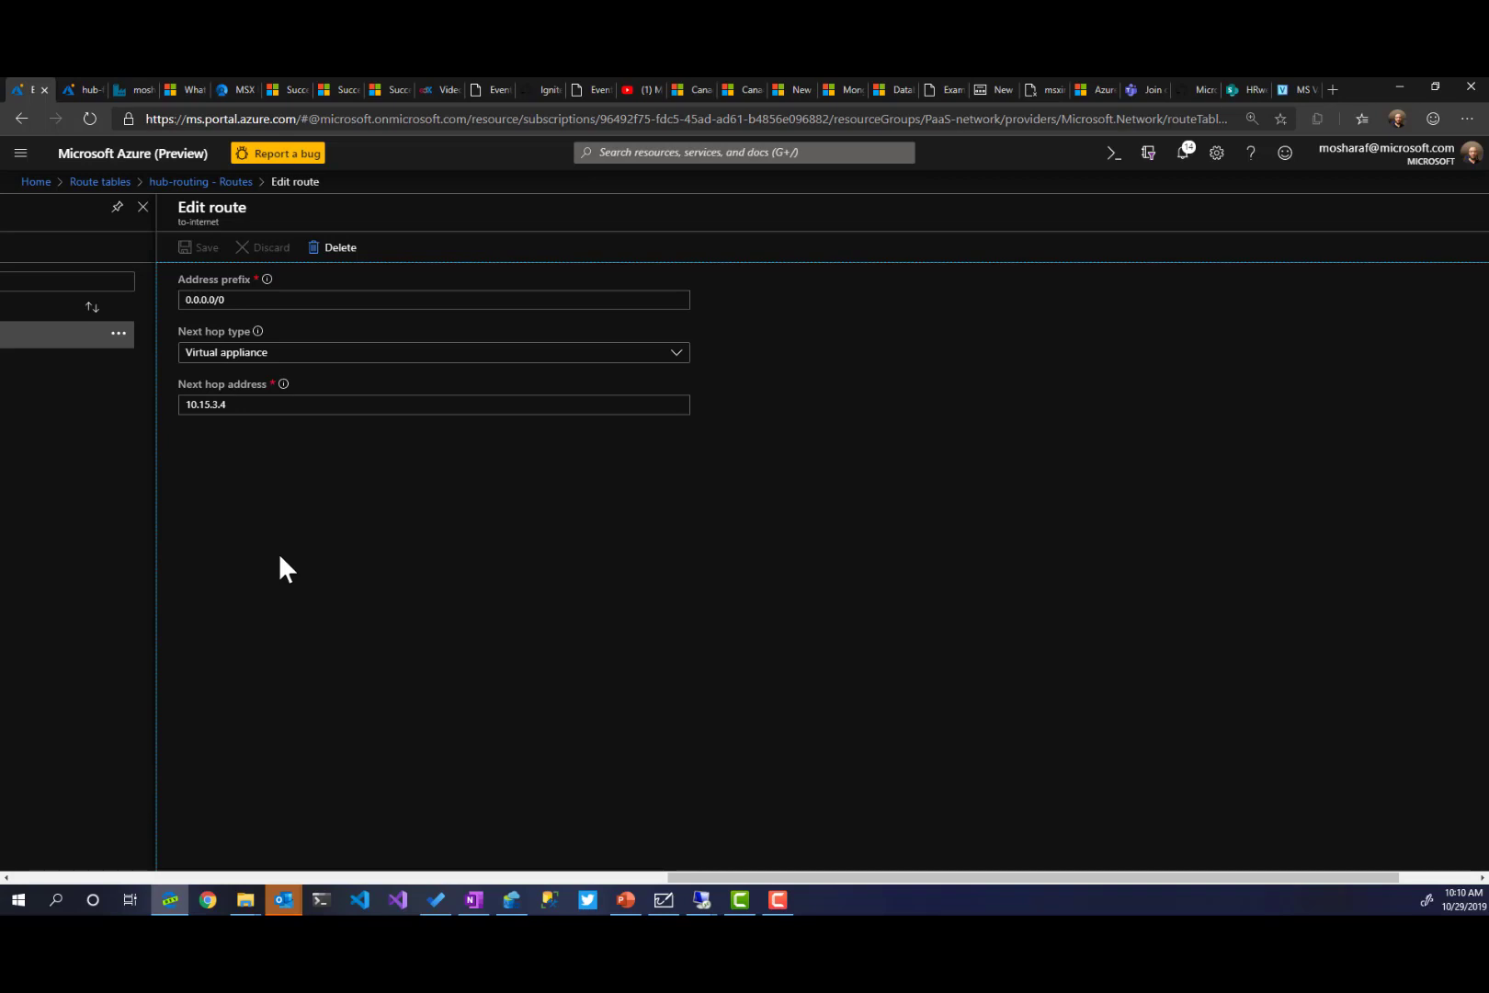
- Open the network-out collection in the hub-fw firewall's network rules
{"action": "left_click", "coordinate": [25, 182]}
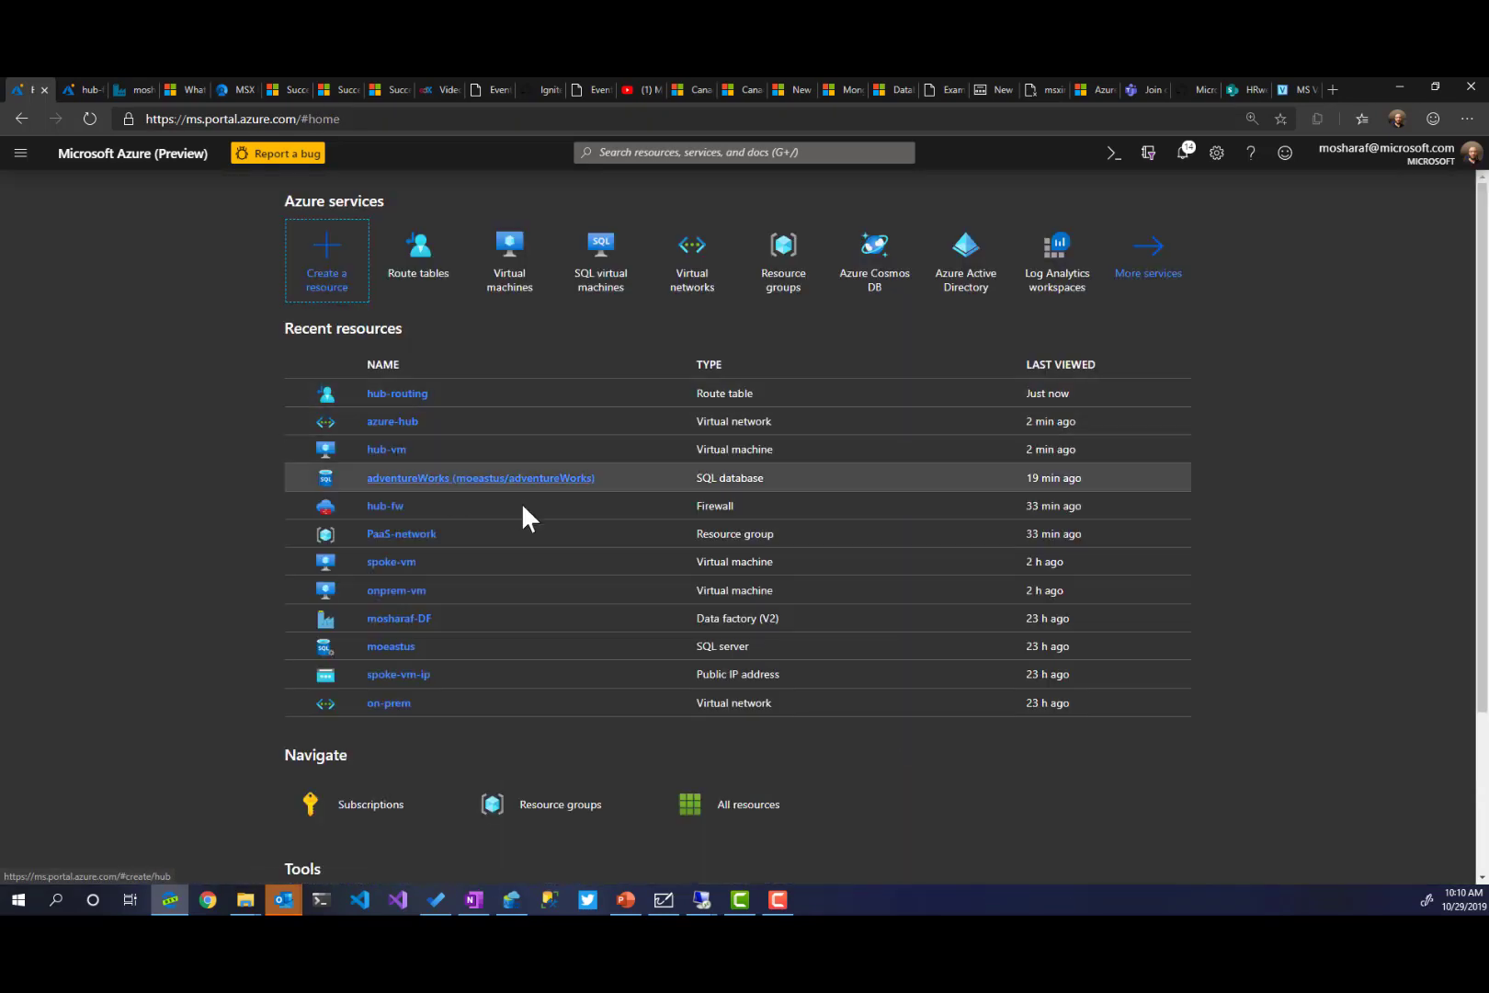
{"action": "left_click", "coordinate": [381, 506]}
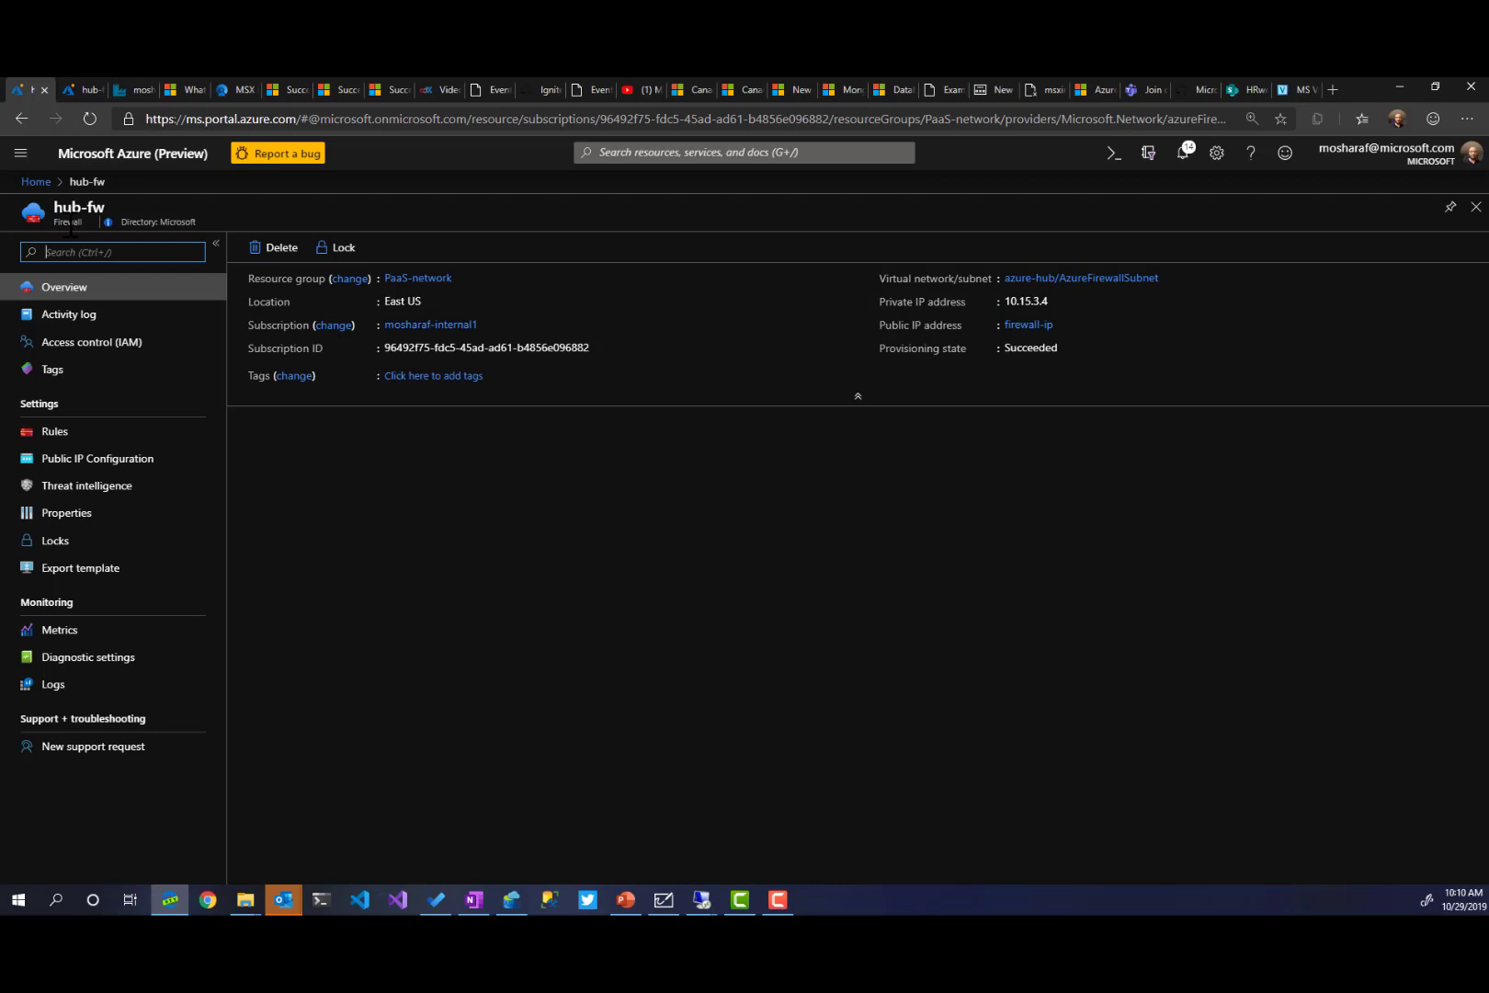
{"action": "left_click", "coordinate": [72, 429]}
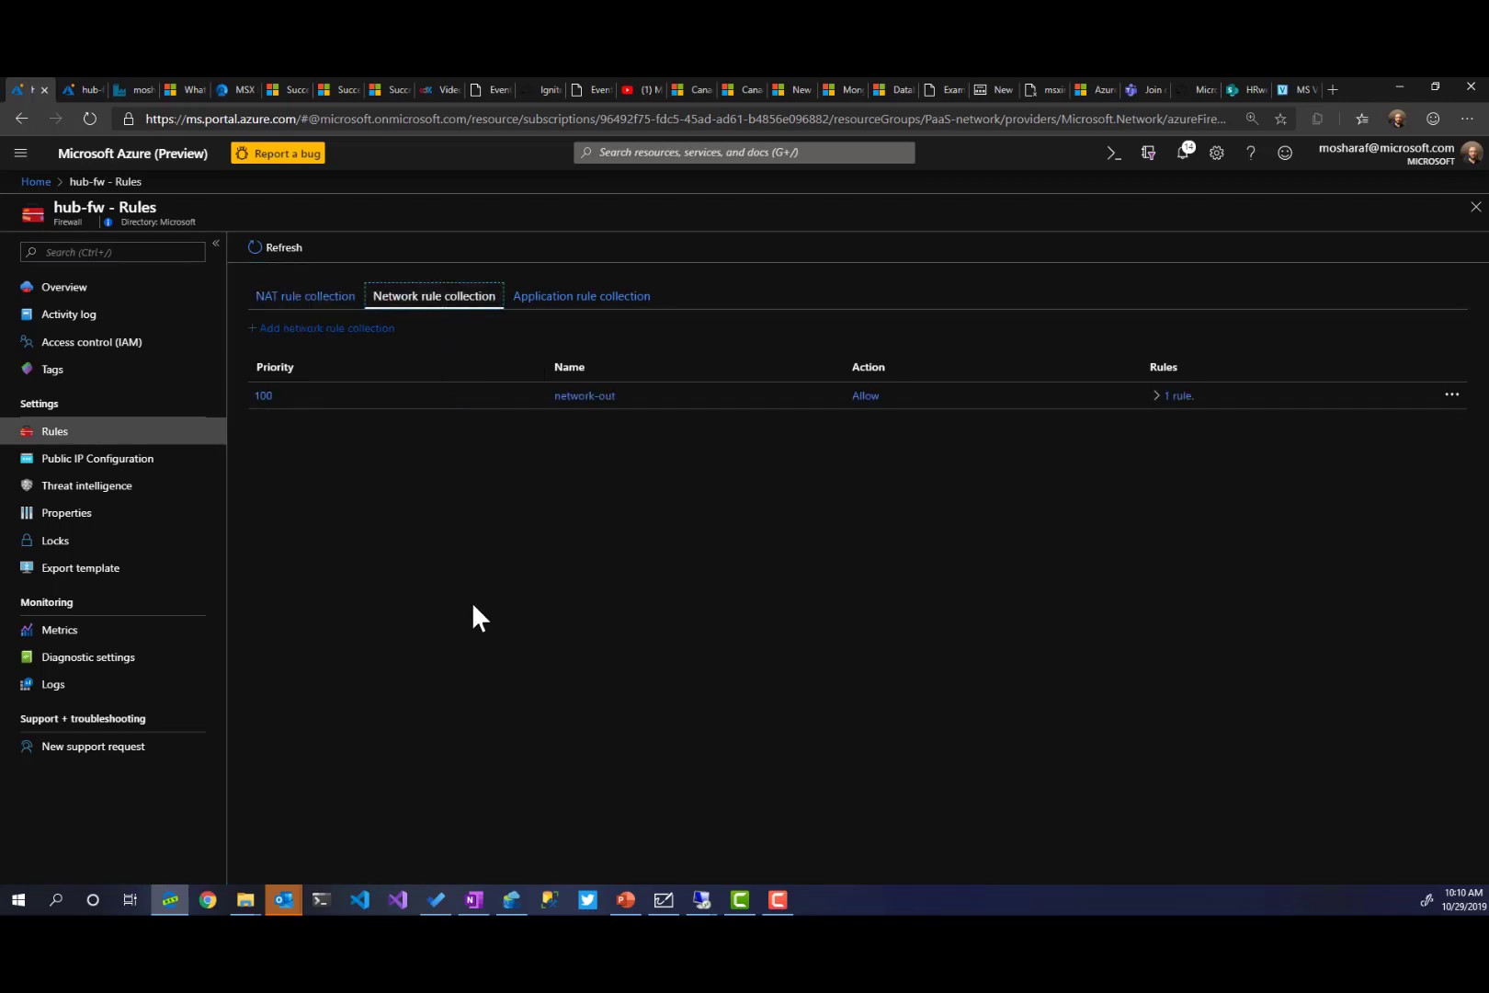
{"action": "left_click", "coordinate": [262, 397]}
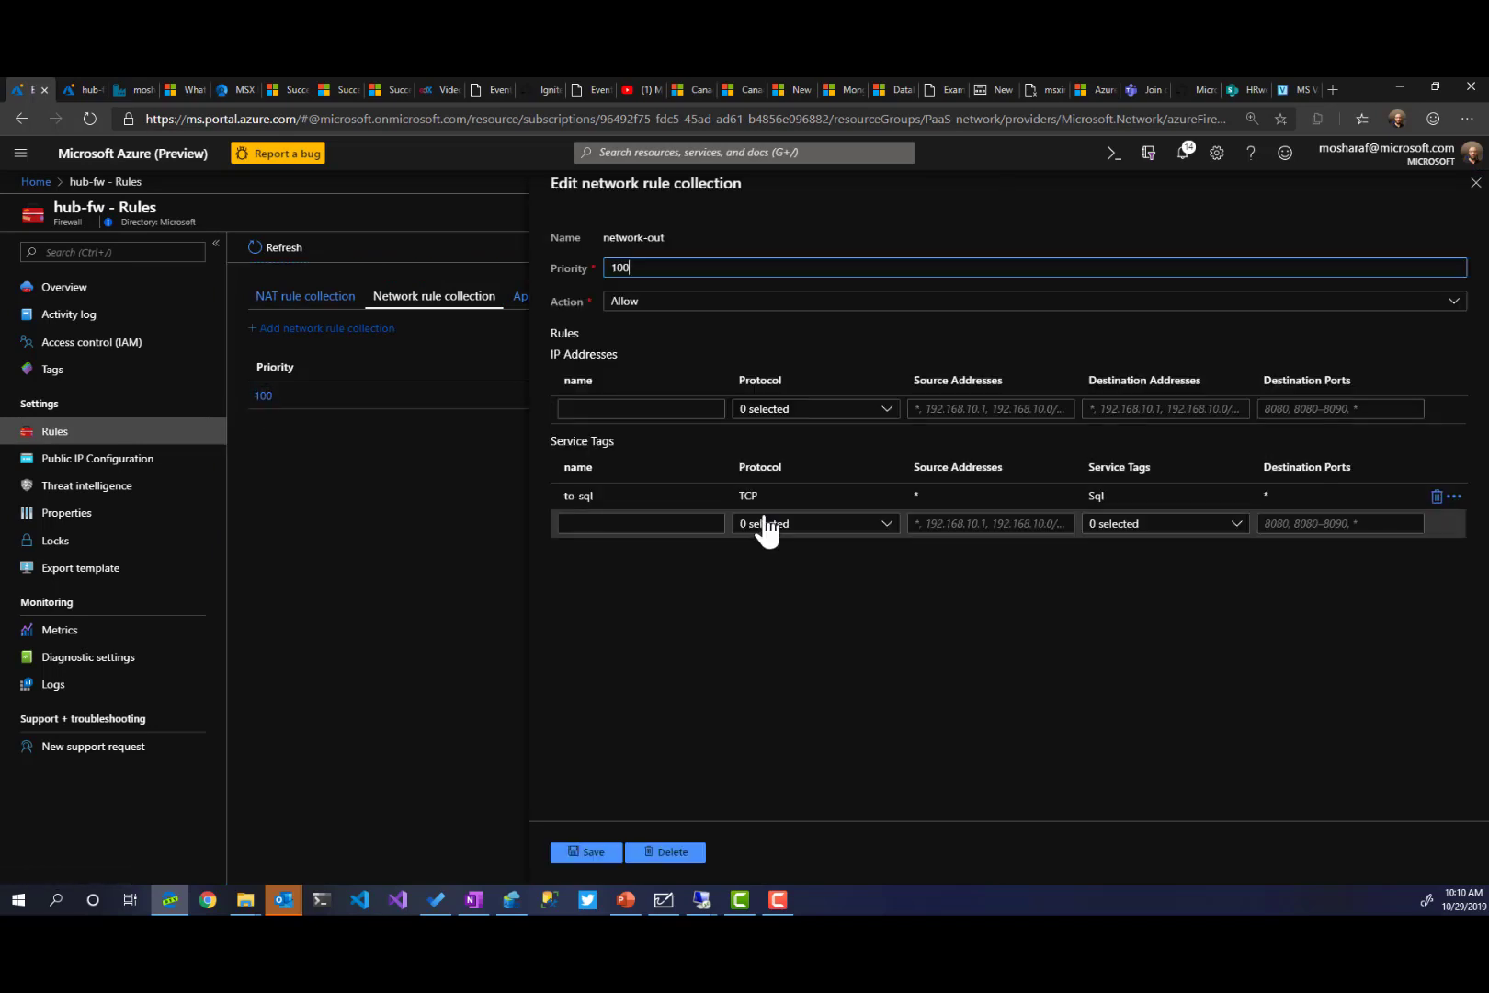
{"action": "left_click", "coordinate": [749, 706]}
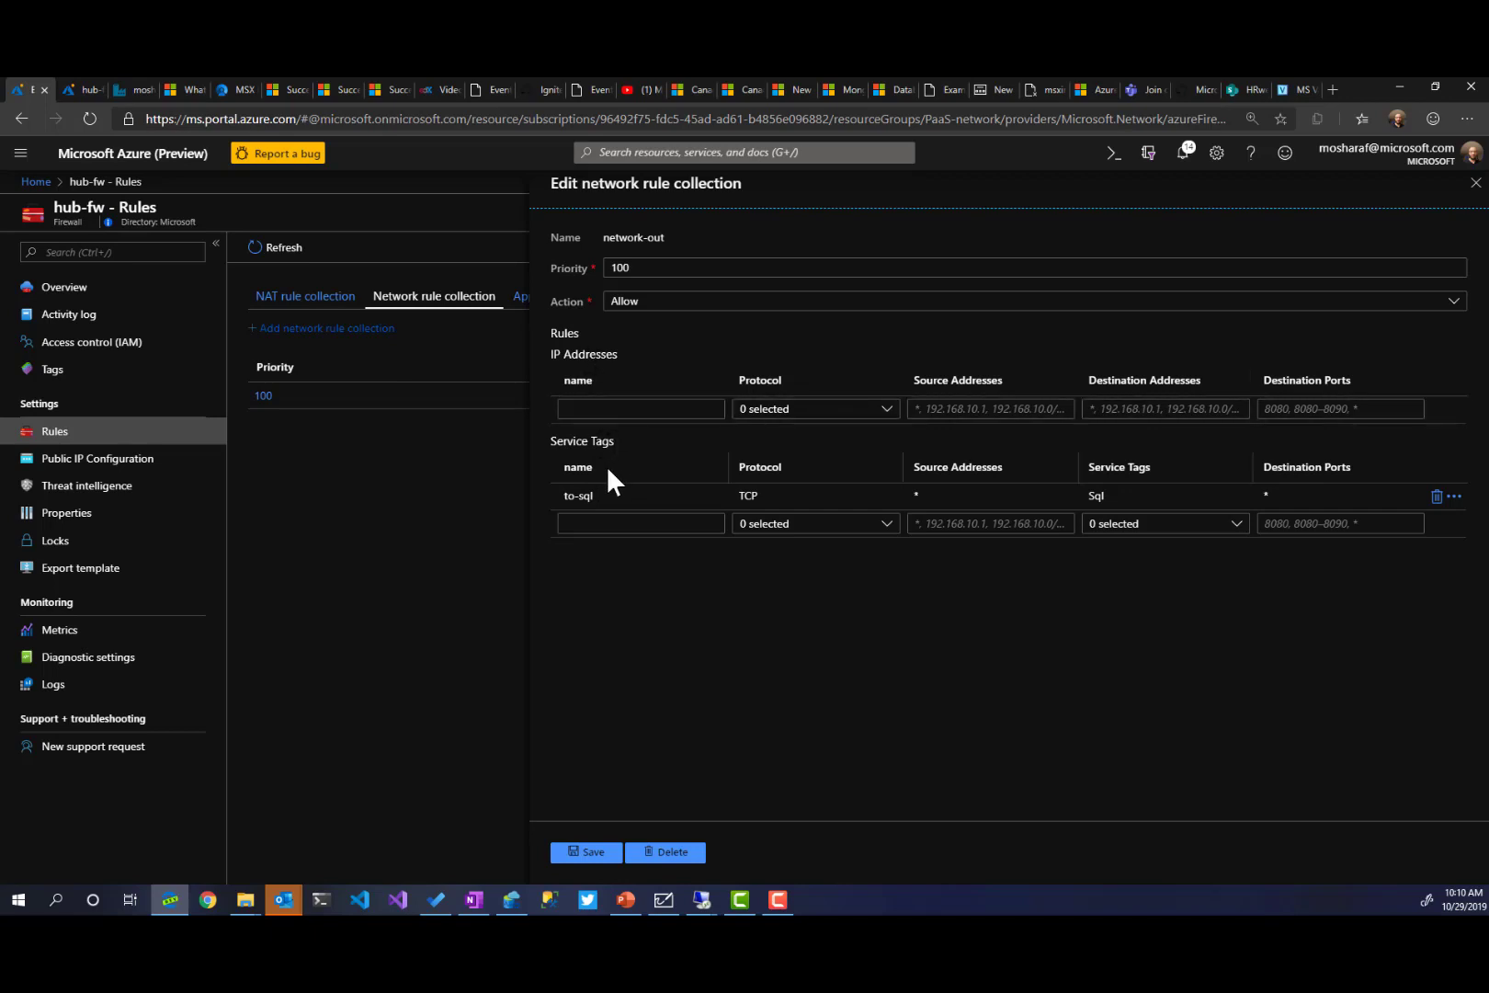
- Inspect the blank IP Addresses rule's name, source and destination address fields in the network-out collection
{"action": "left_click", "coordinate": [613, 403]}
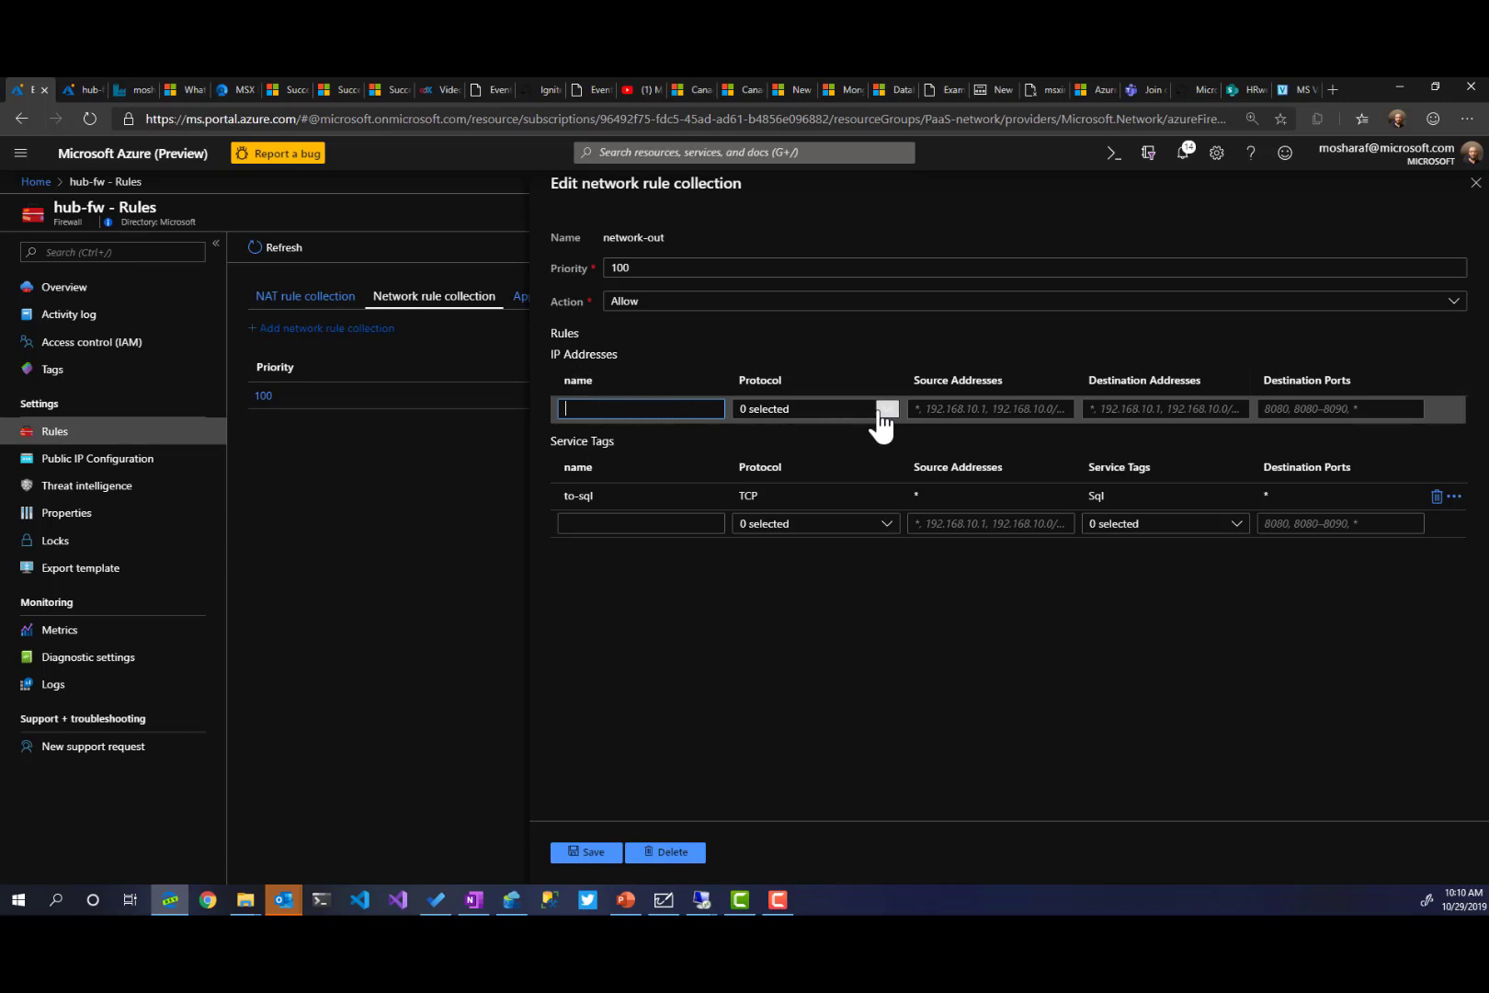
{"action": "left_click", "coordinate": [974, 406]}
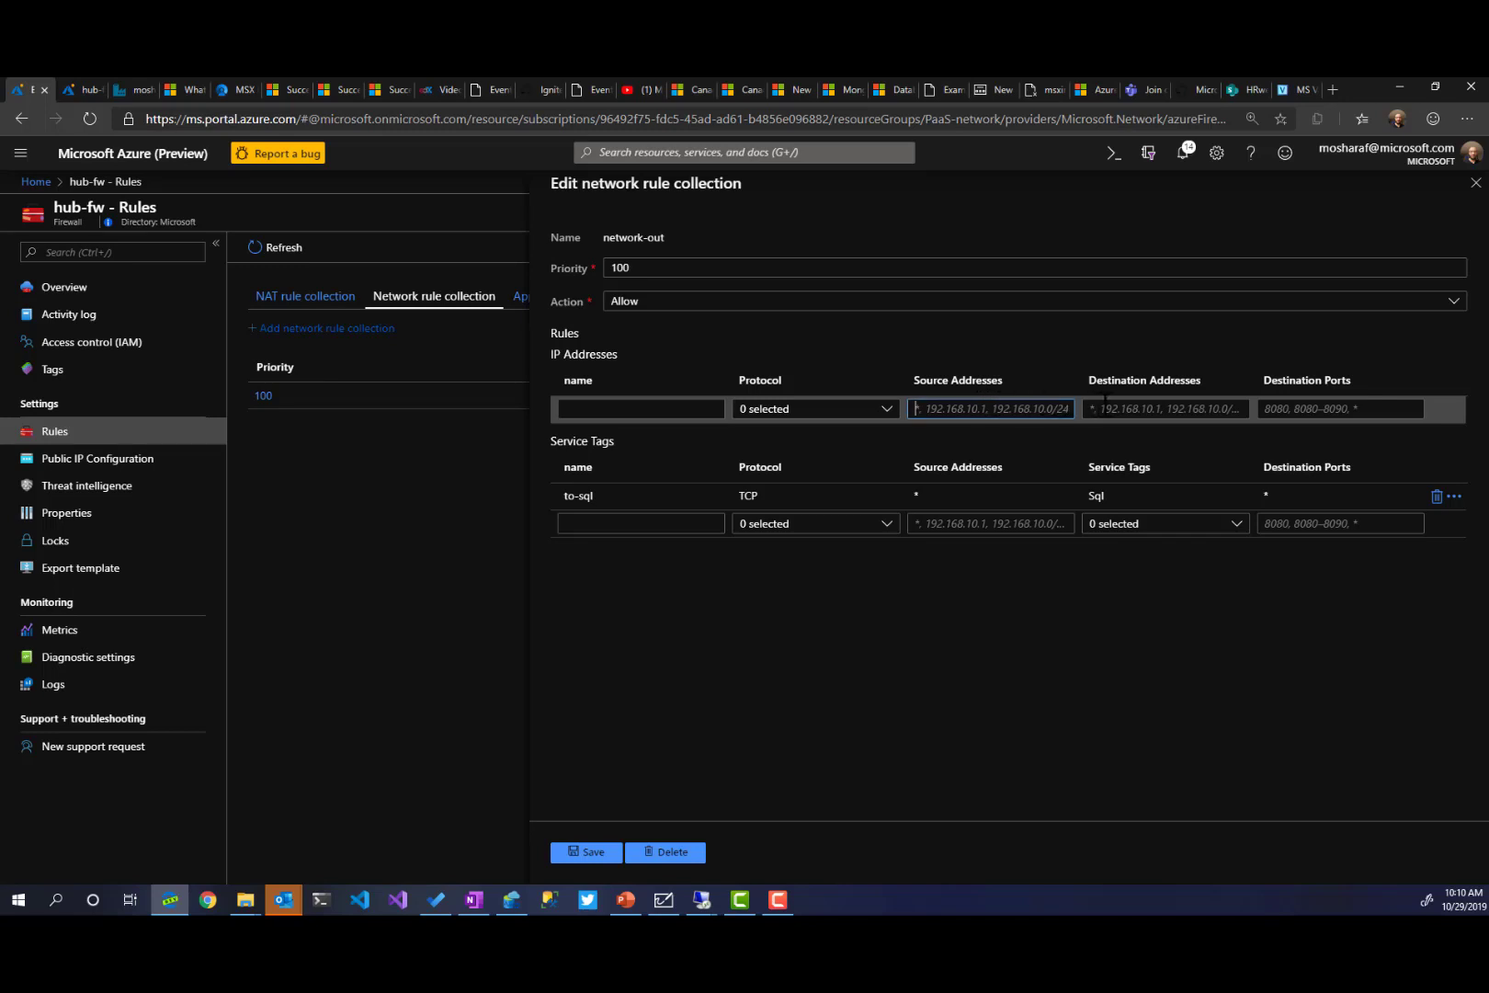
{"action": "left_click", "coordinate": [1157, 404]}
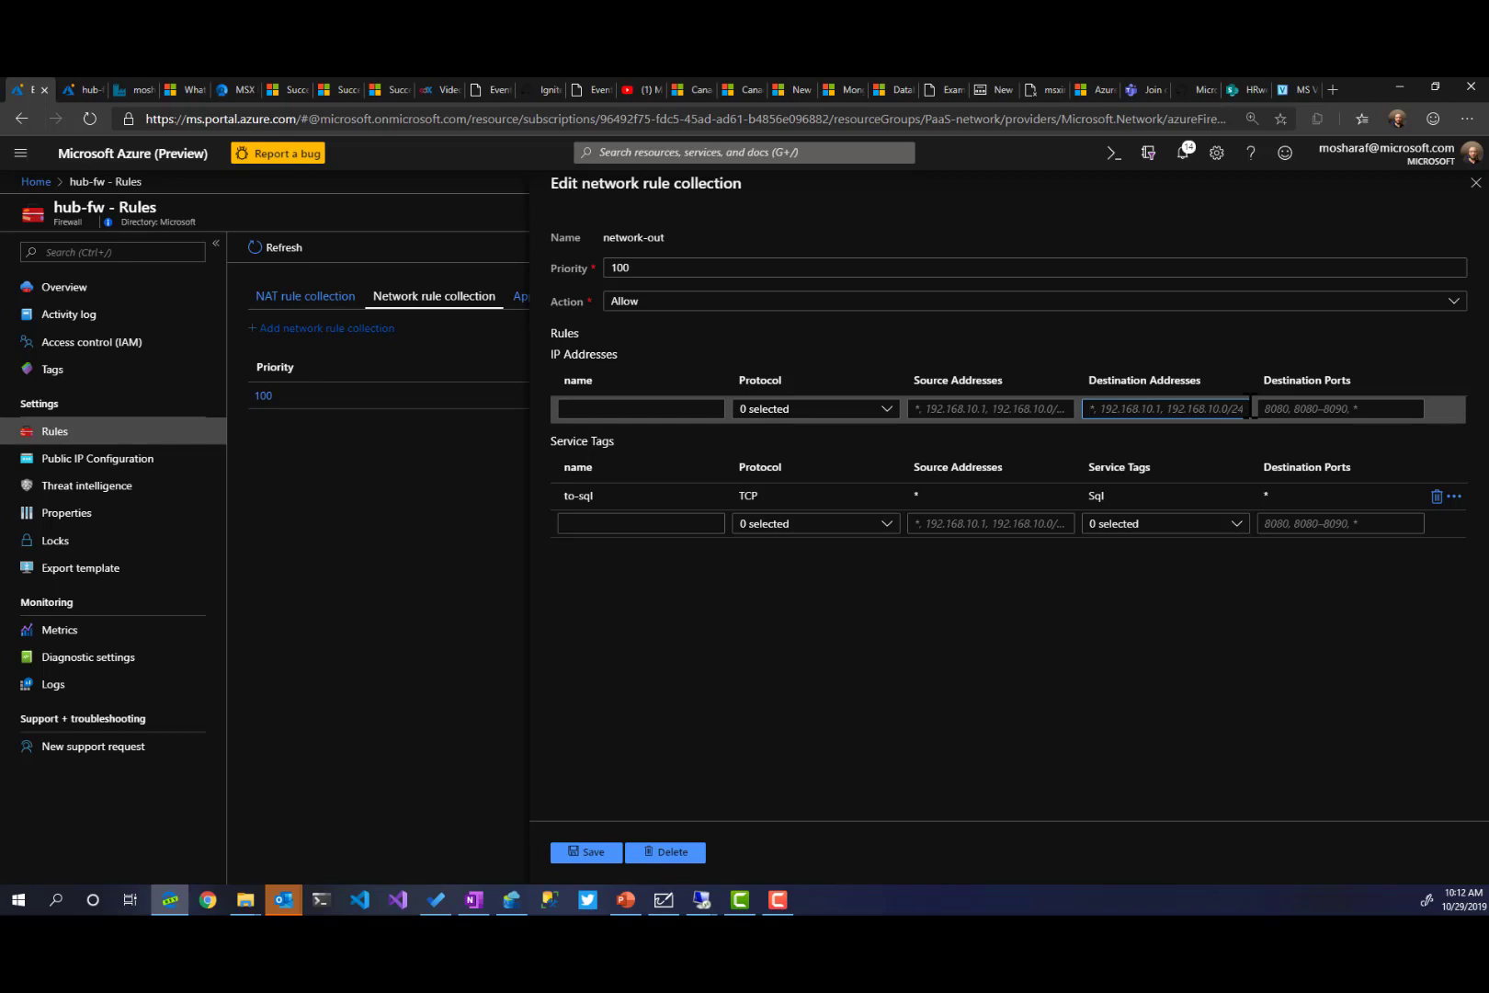
{"action": "left_click", "coordinate": [857, 645]}
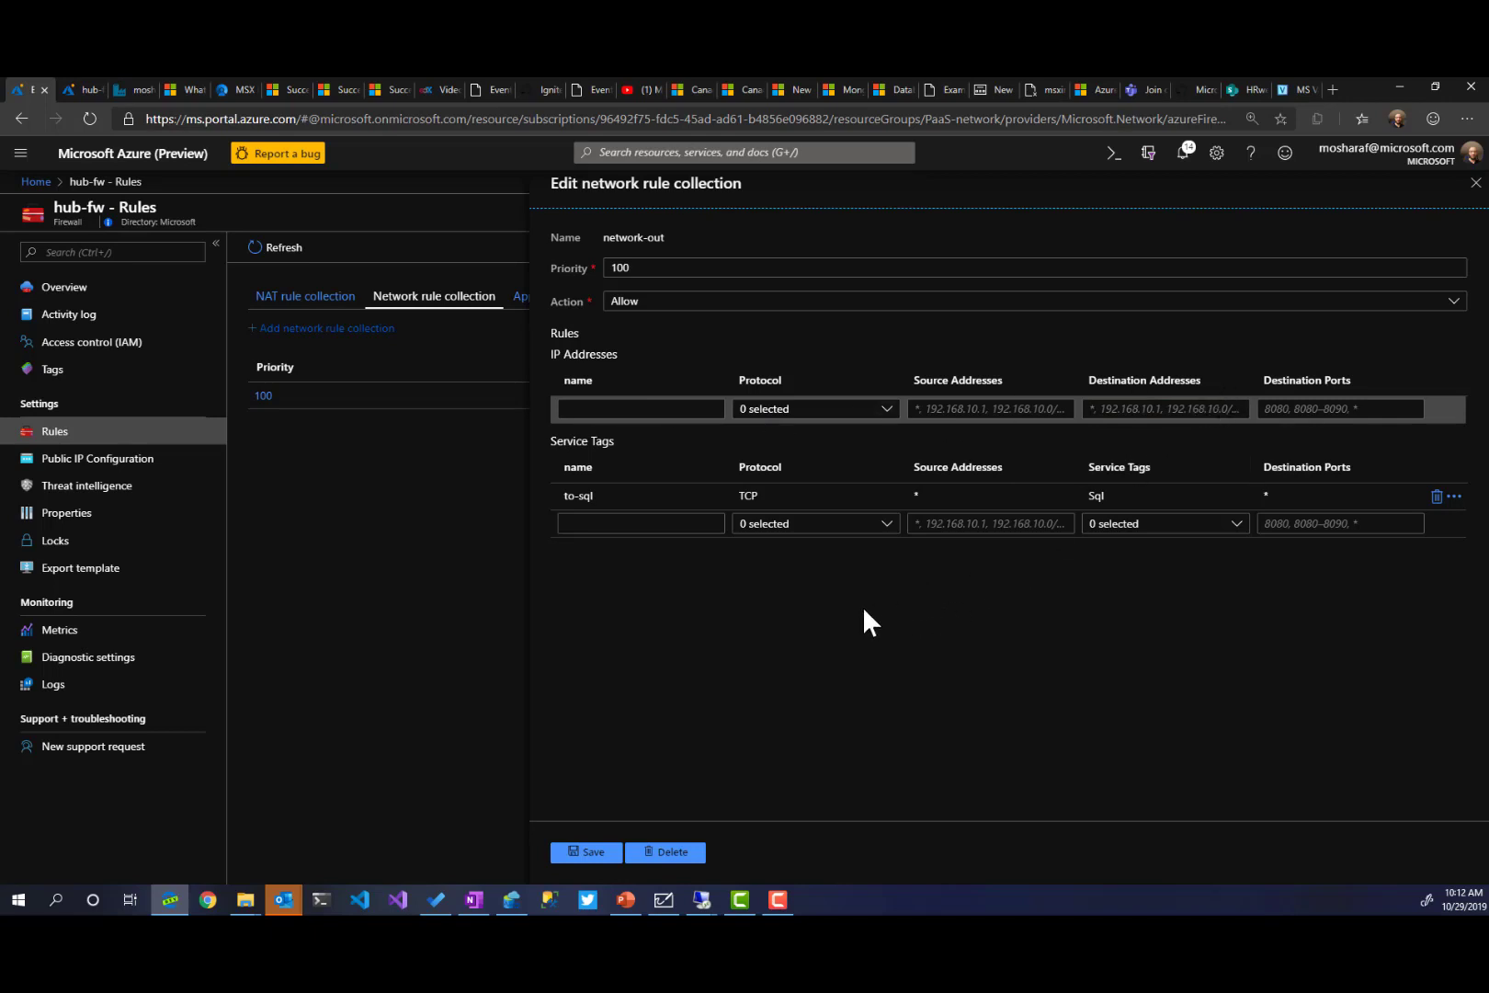
- Review the to-sql rule's name, protocol and source address, and browse the service tags available for it
{"action": "left_click", "coordinate": [690, 501]}
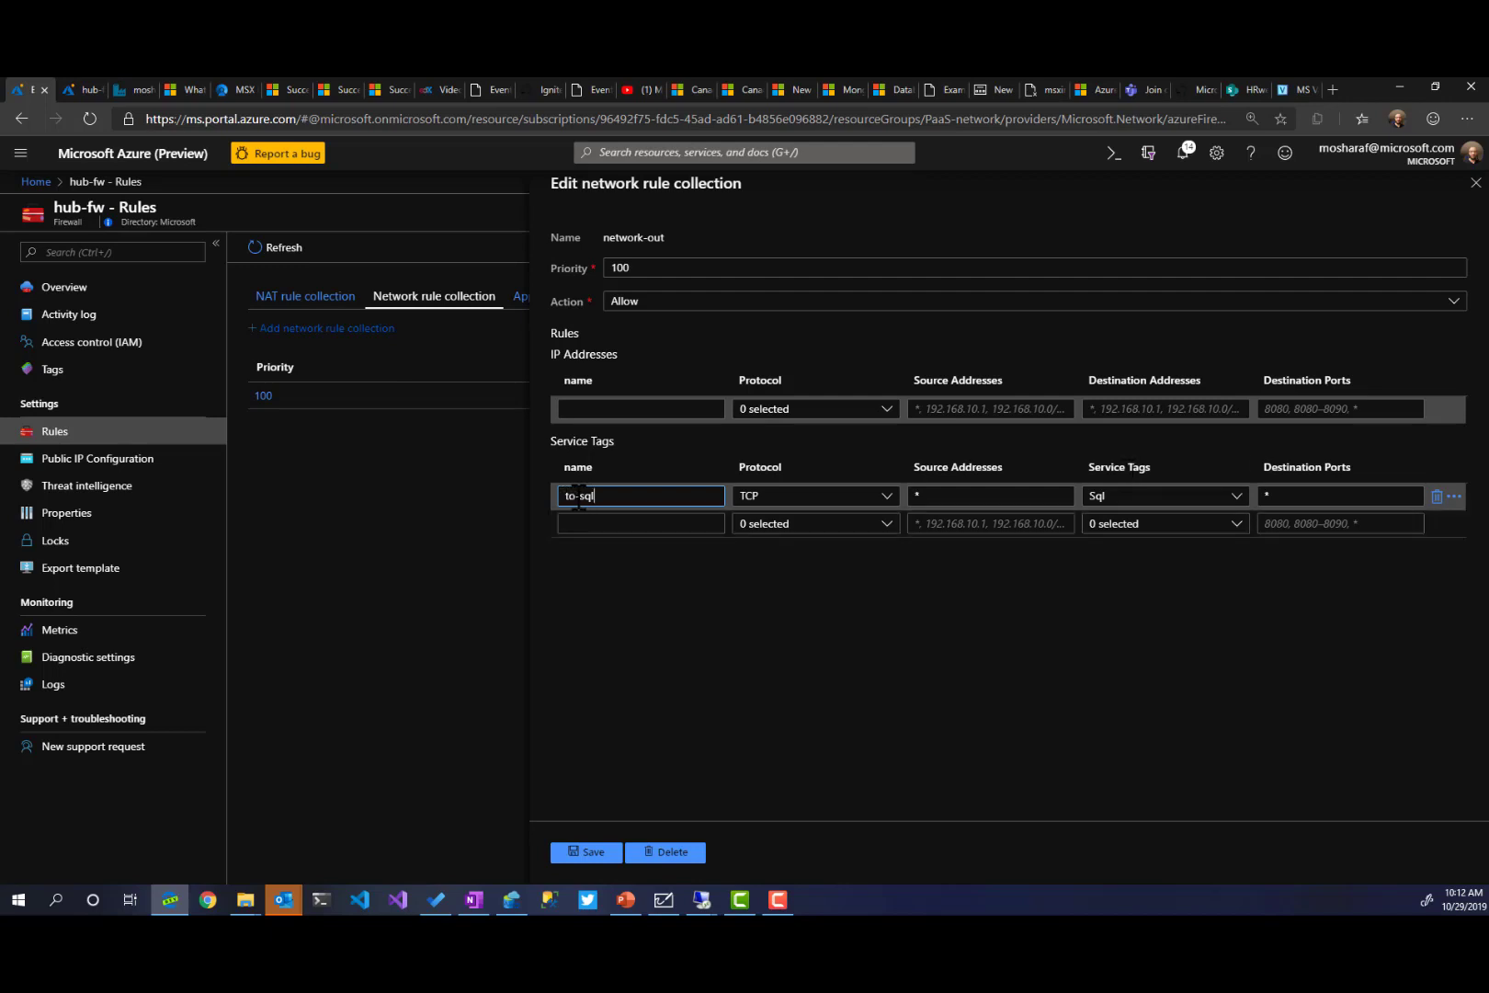
{"action": "left_click_drag", "start_coordinate": [602, 498], "coordinate": [554, 496]}
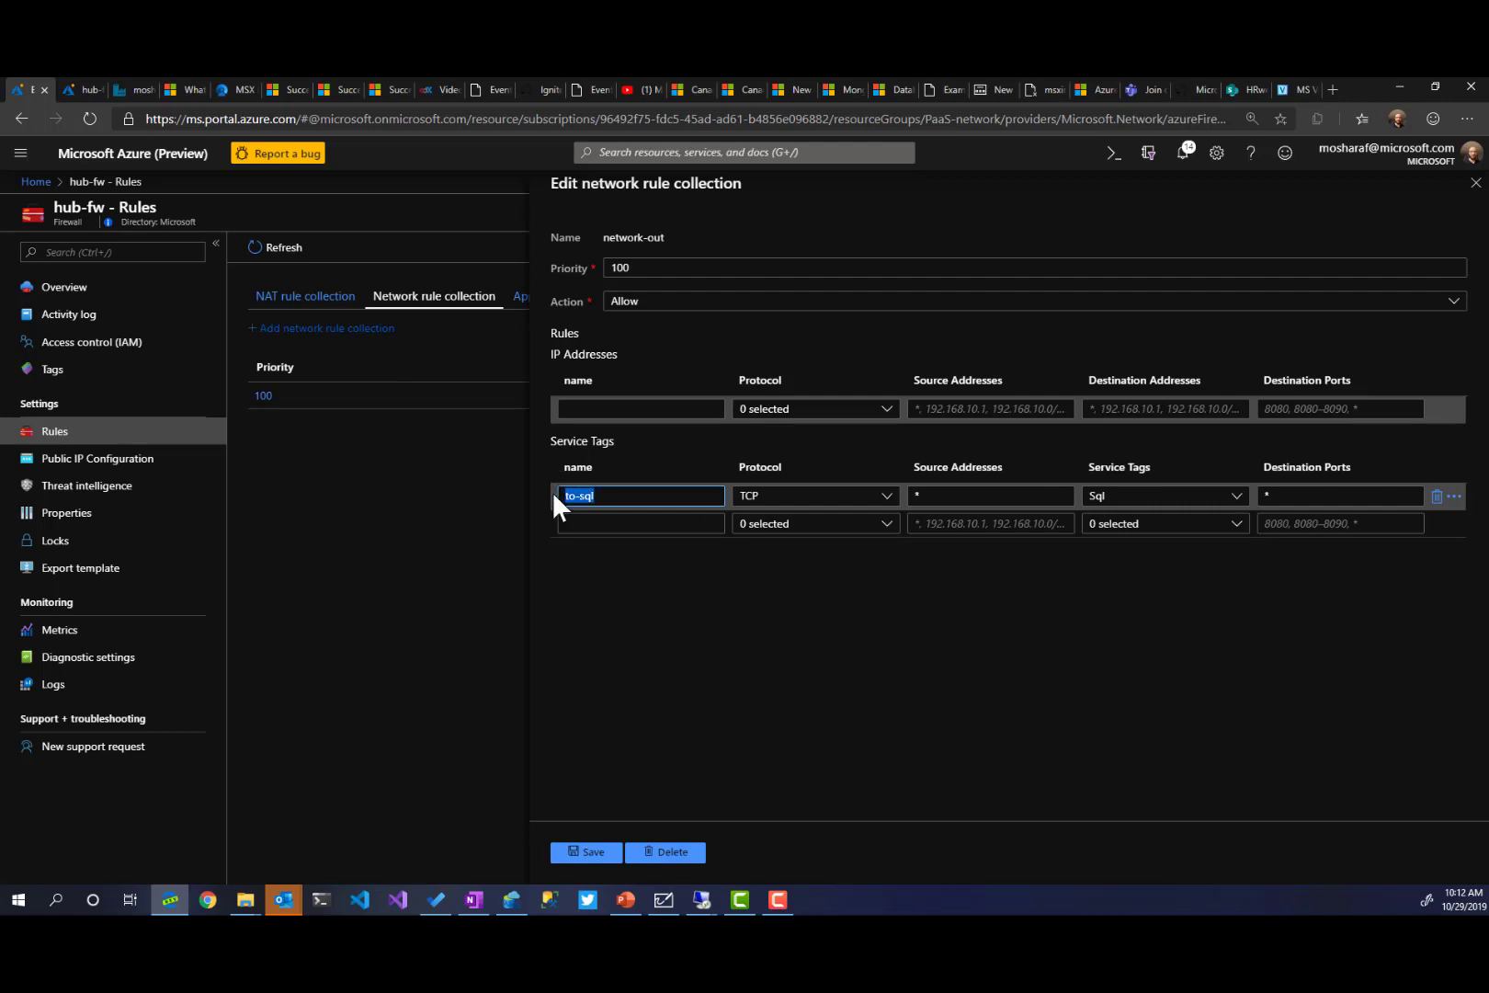
{"action": "left_click", "coordinate": [627, 497]}
{"action": "left_click", "coordinate": [953, 497]}
{"action": "double_click", "coordinate": [952, 497]}
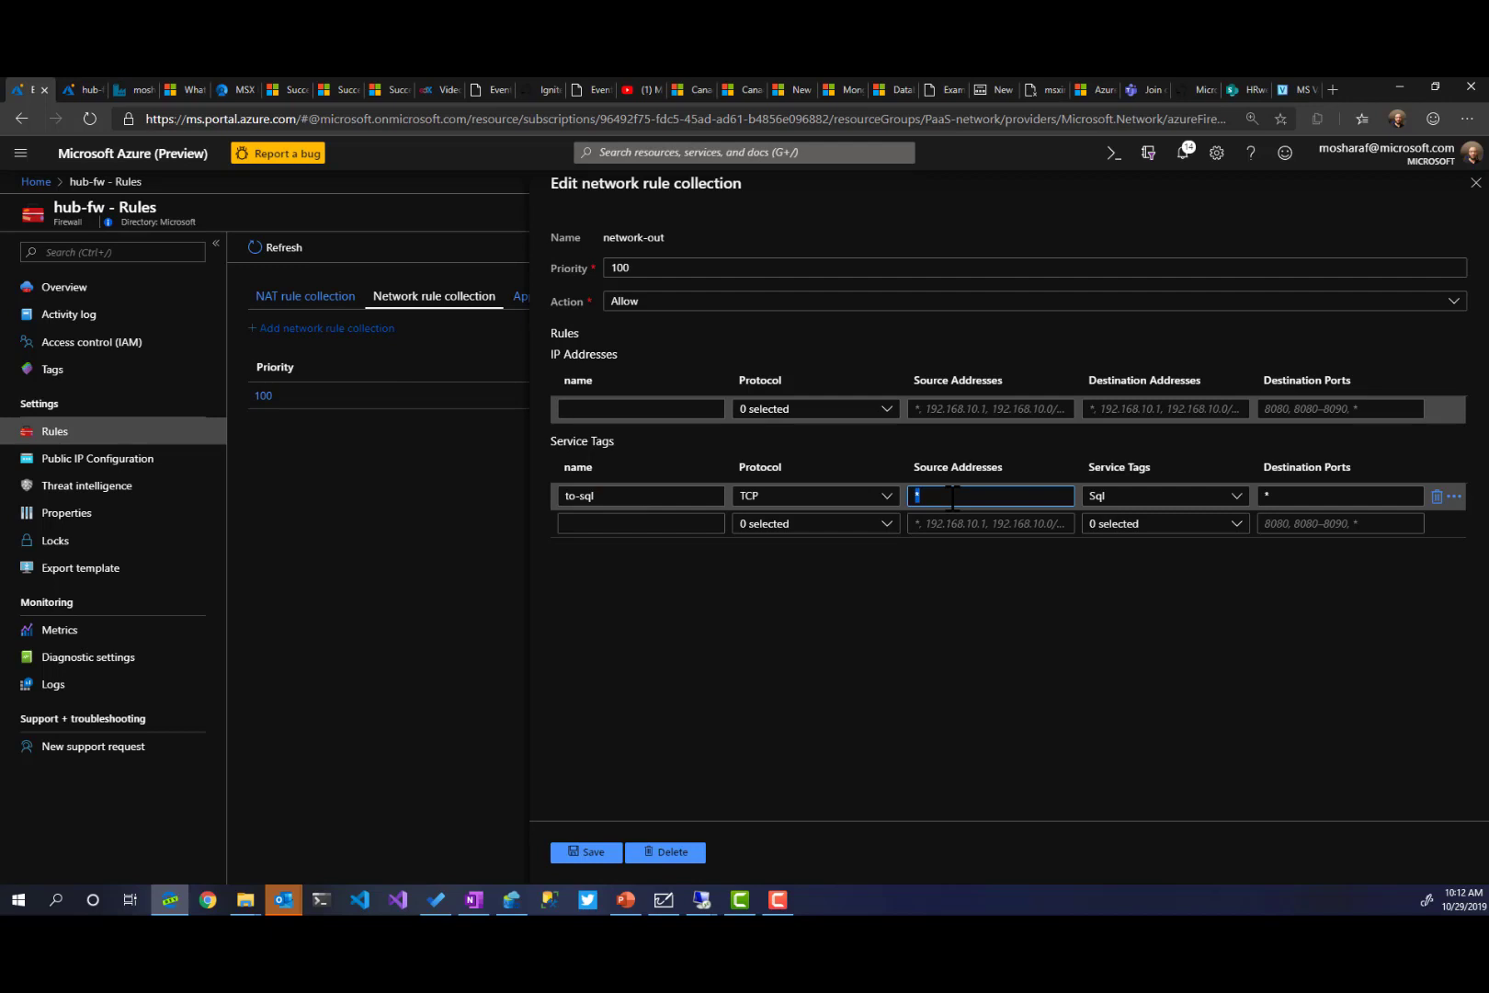
{"action": "left_click", "coordinate": [953, 497]}
{"action": "left_click", "coordinate": [887, 501]}
{"action": "left_click", "coordinate": [923, 497]}
{"action": "left_click", "coordinate": [1237, 498]}
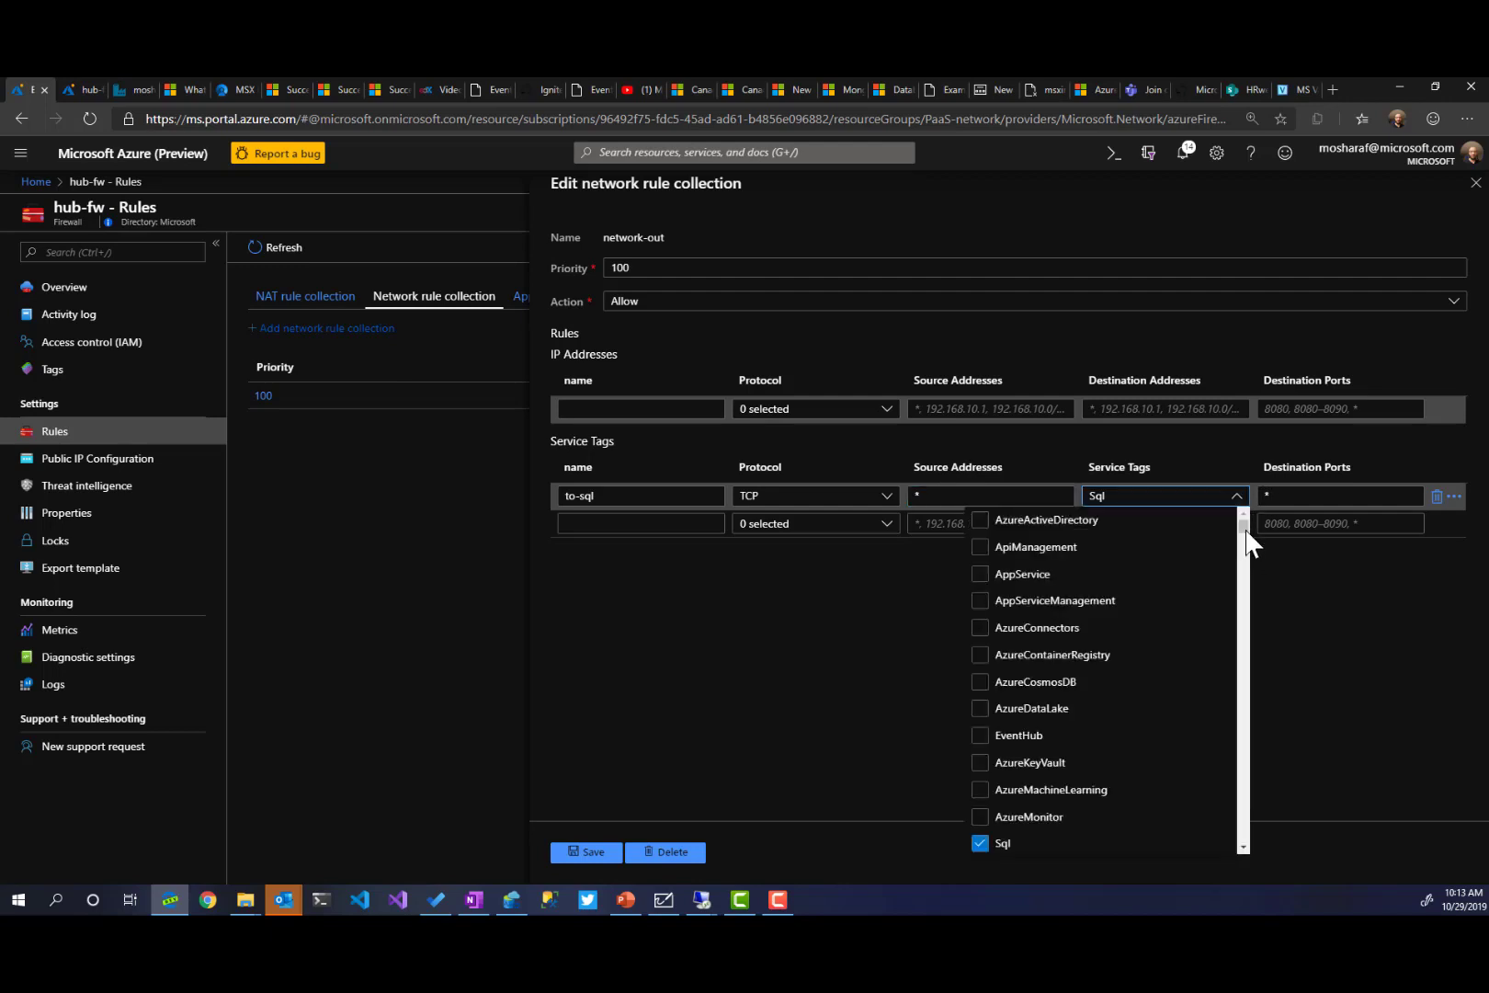
{"action": "left_click_drag", "start_coordinate": [1244, 530], "coordinate": [1250, 543]}
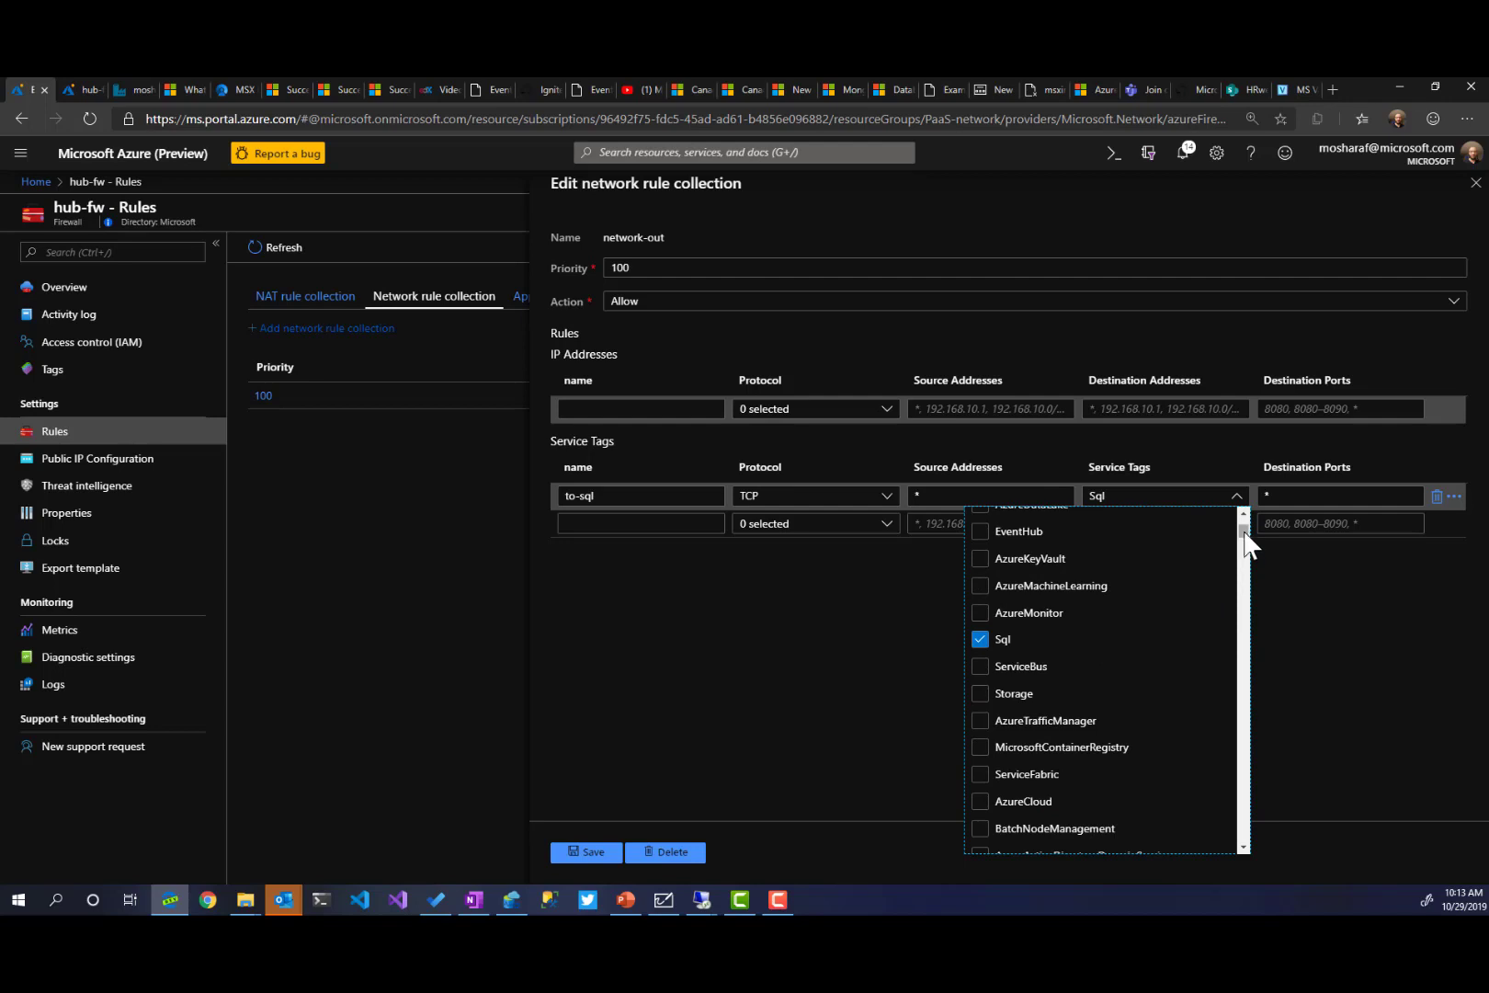
{"action": "left_click_drag", "start_coordinate": [1248, 542], "coordinate": [1246, 532]}
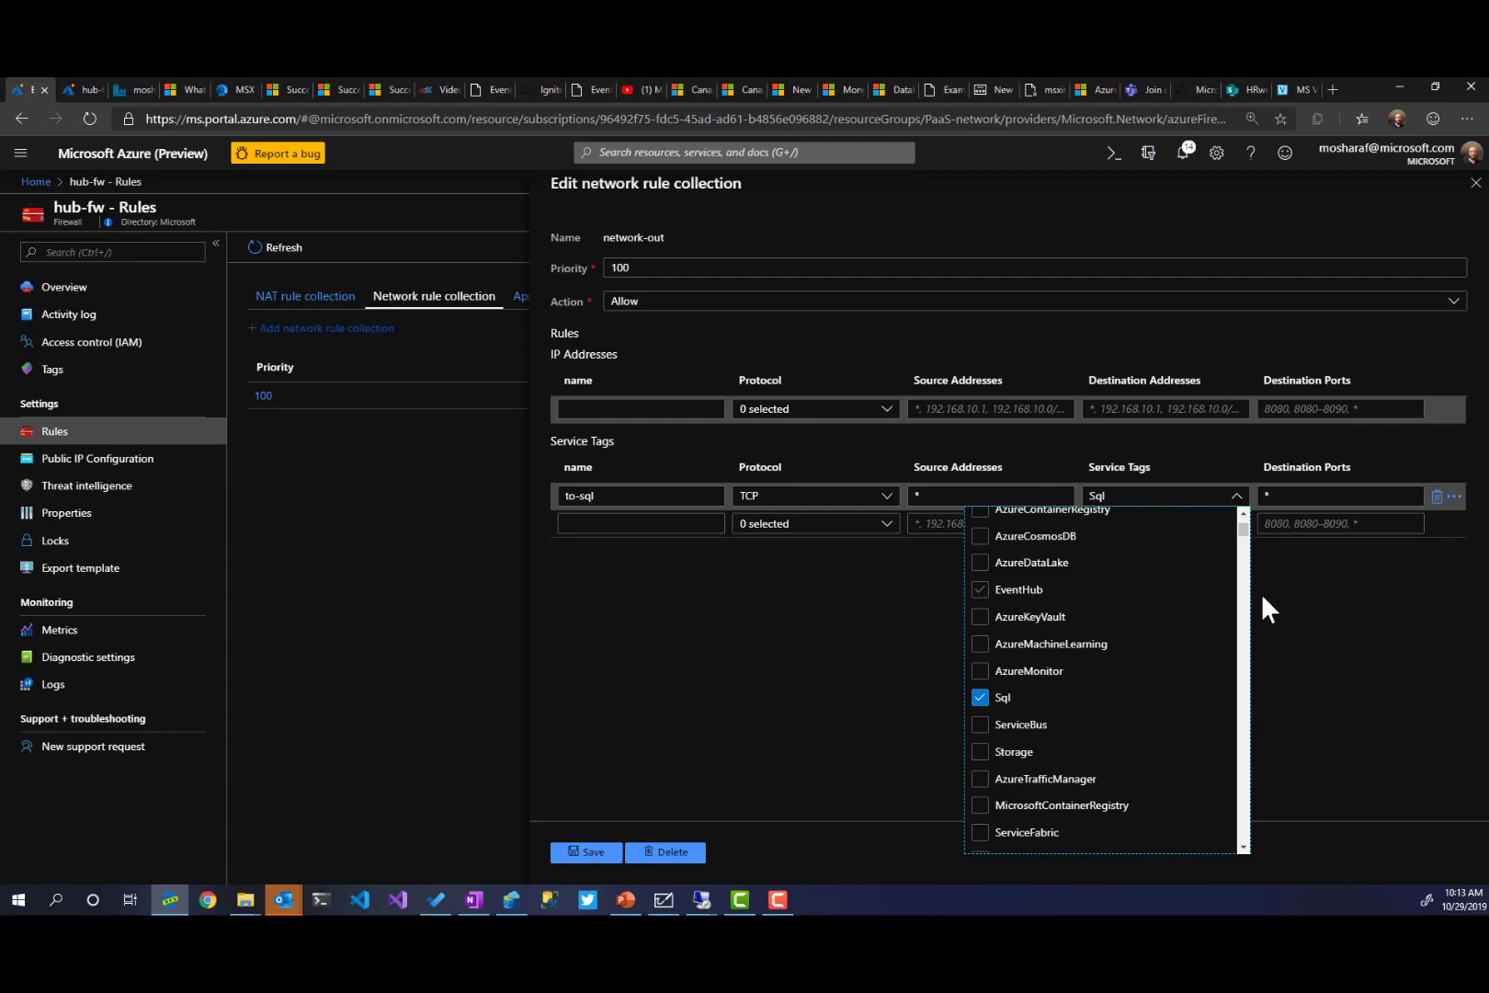
- Review the to-sql rule's destination ports and the network-out collection's action, and save the collection
{"action": "left_click", "coordinate": [1293, 604]}
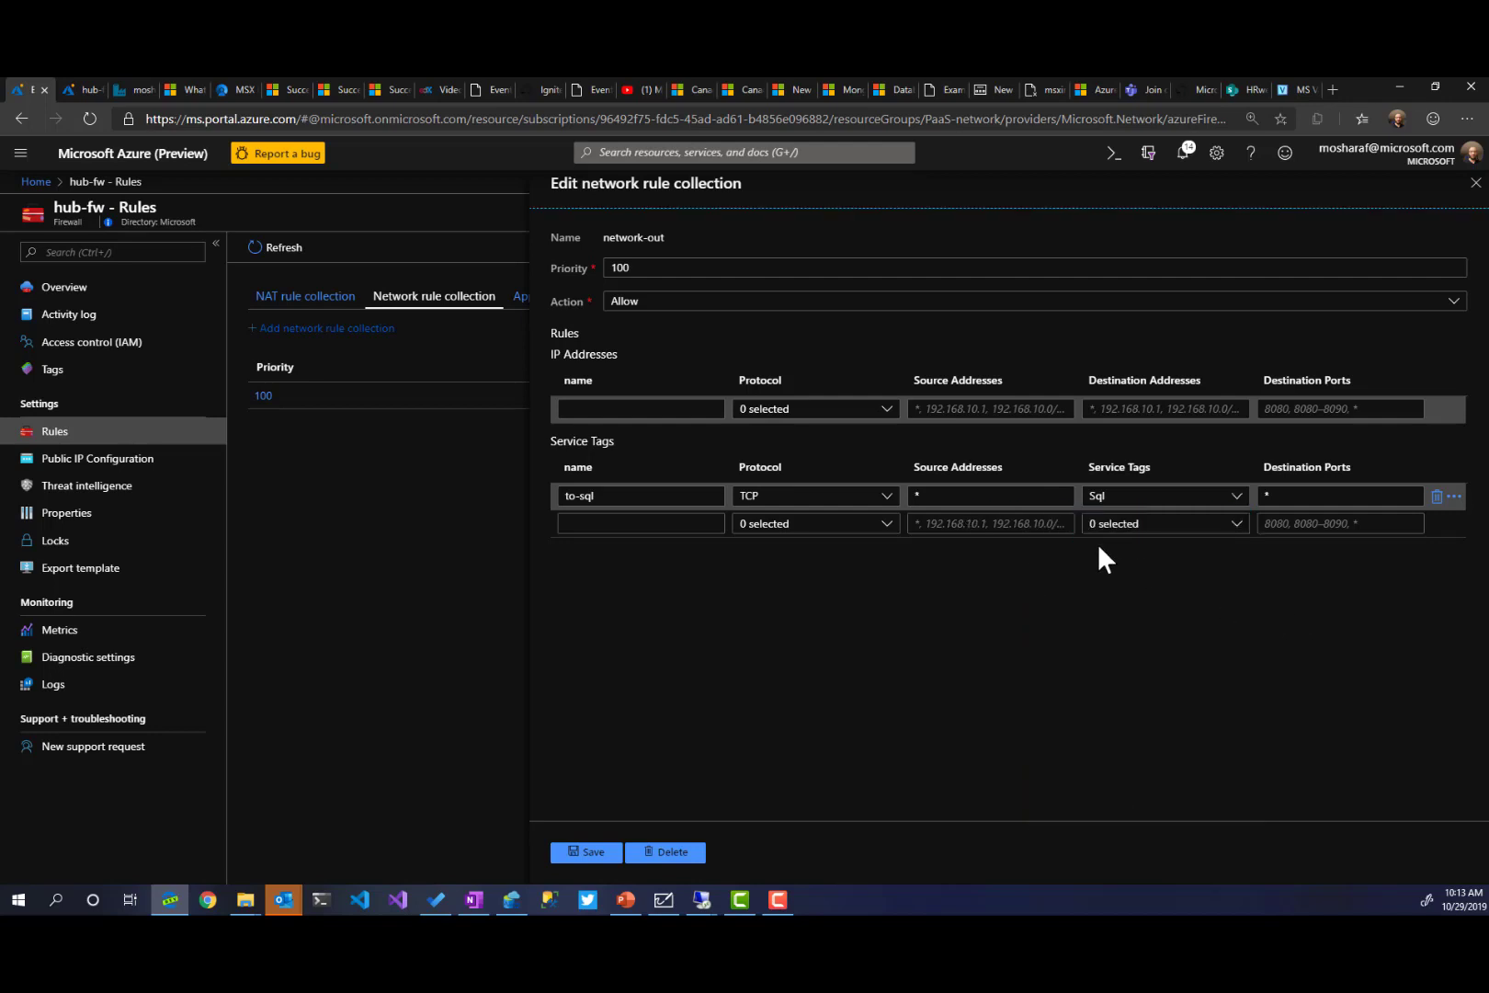
{"action": "left_click", "coordinate": [1330, 495]}
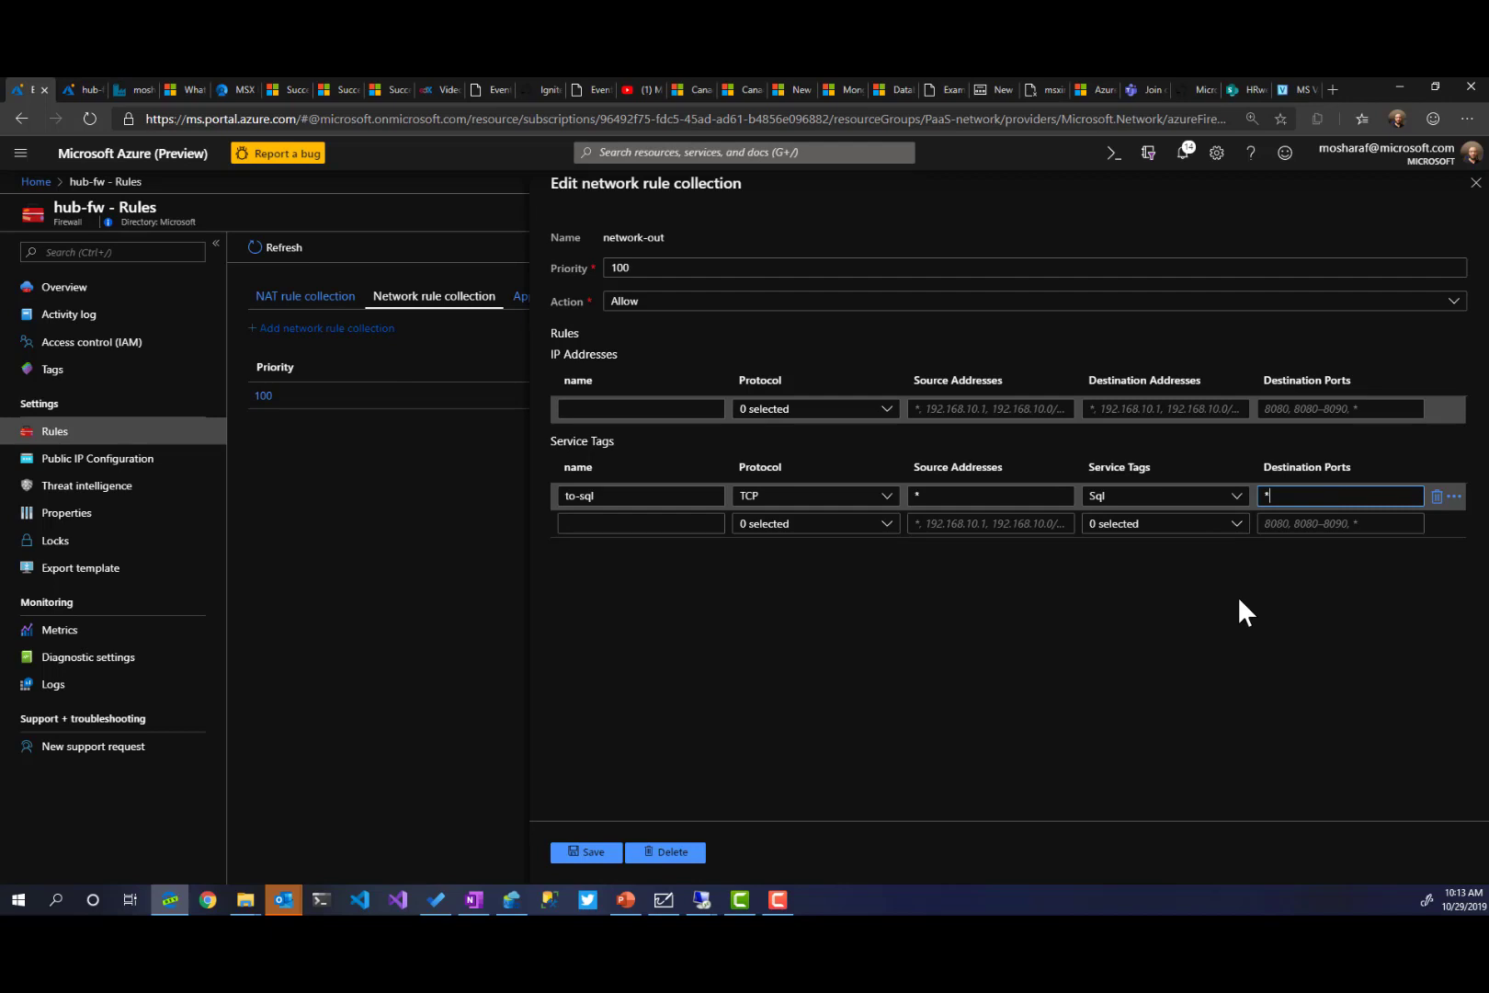
{"action": "left_click", "coordinate": [1164, 593]}
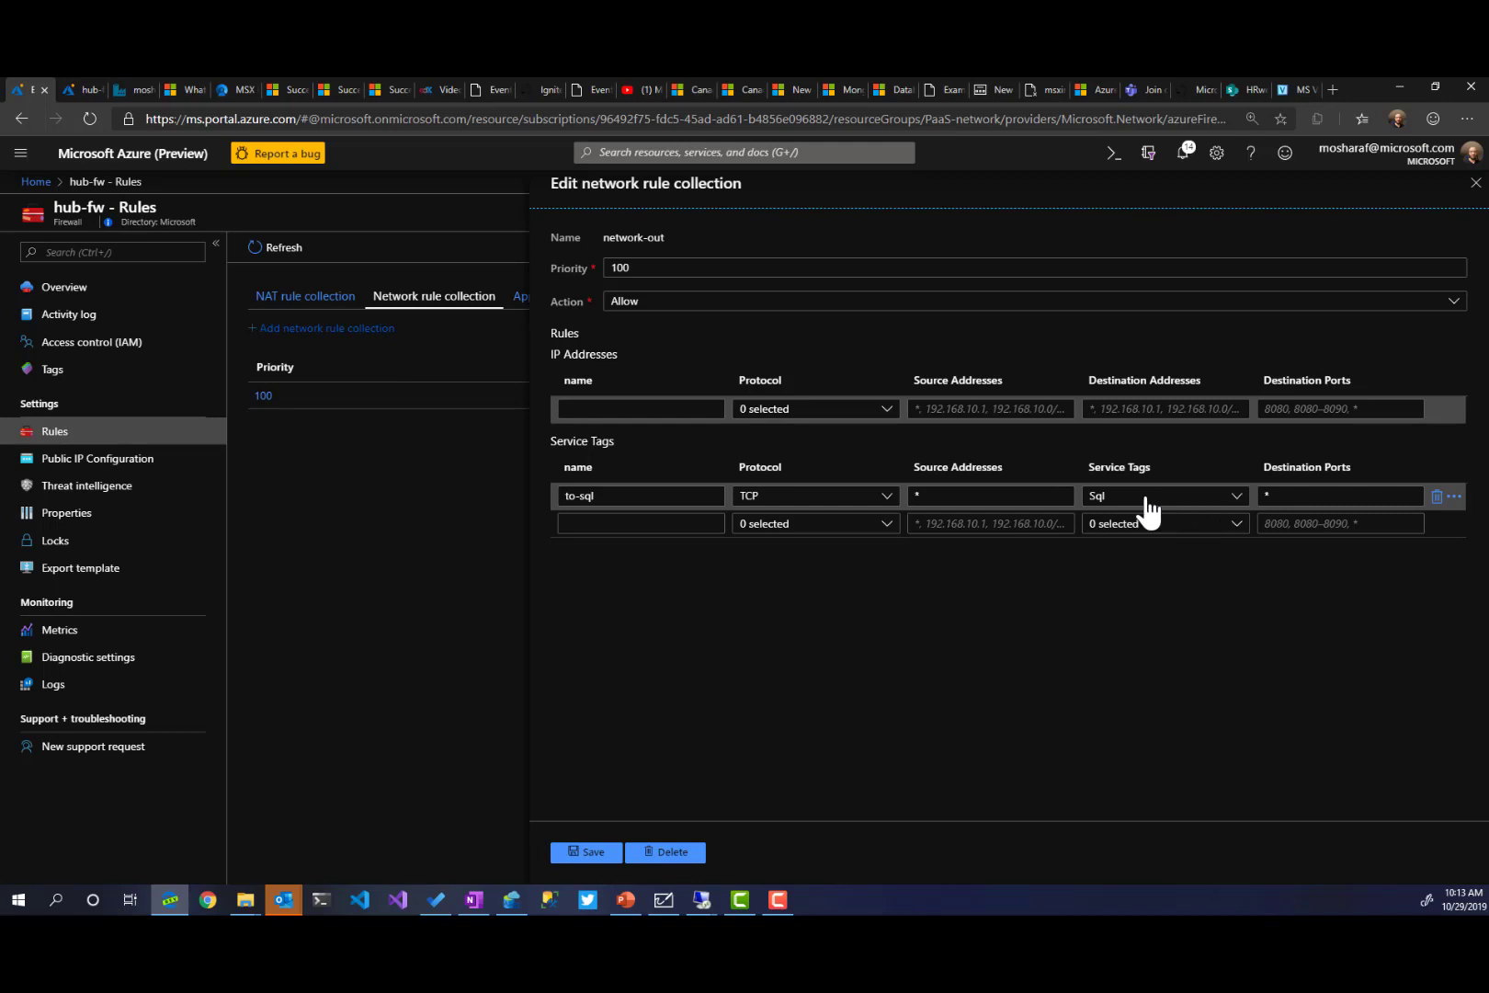
{"action": "left_click", "coordinate": [654, 301]}
{"action": "left_click", "coordinate": [655, 301]}
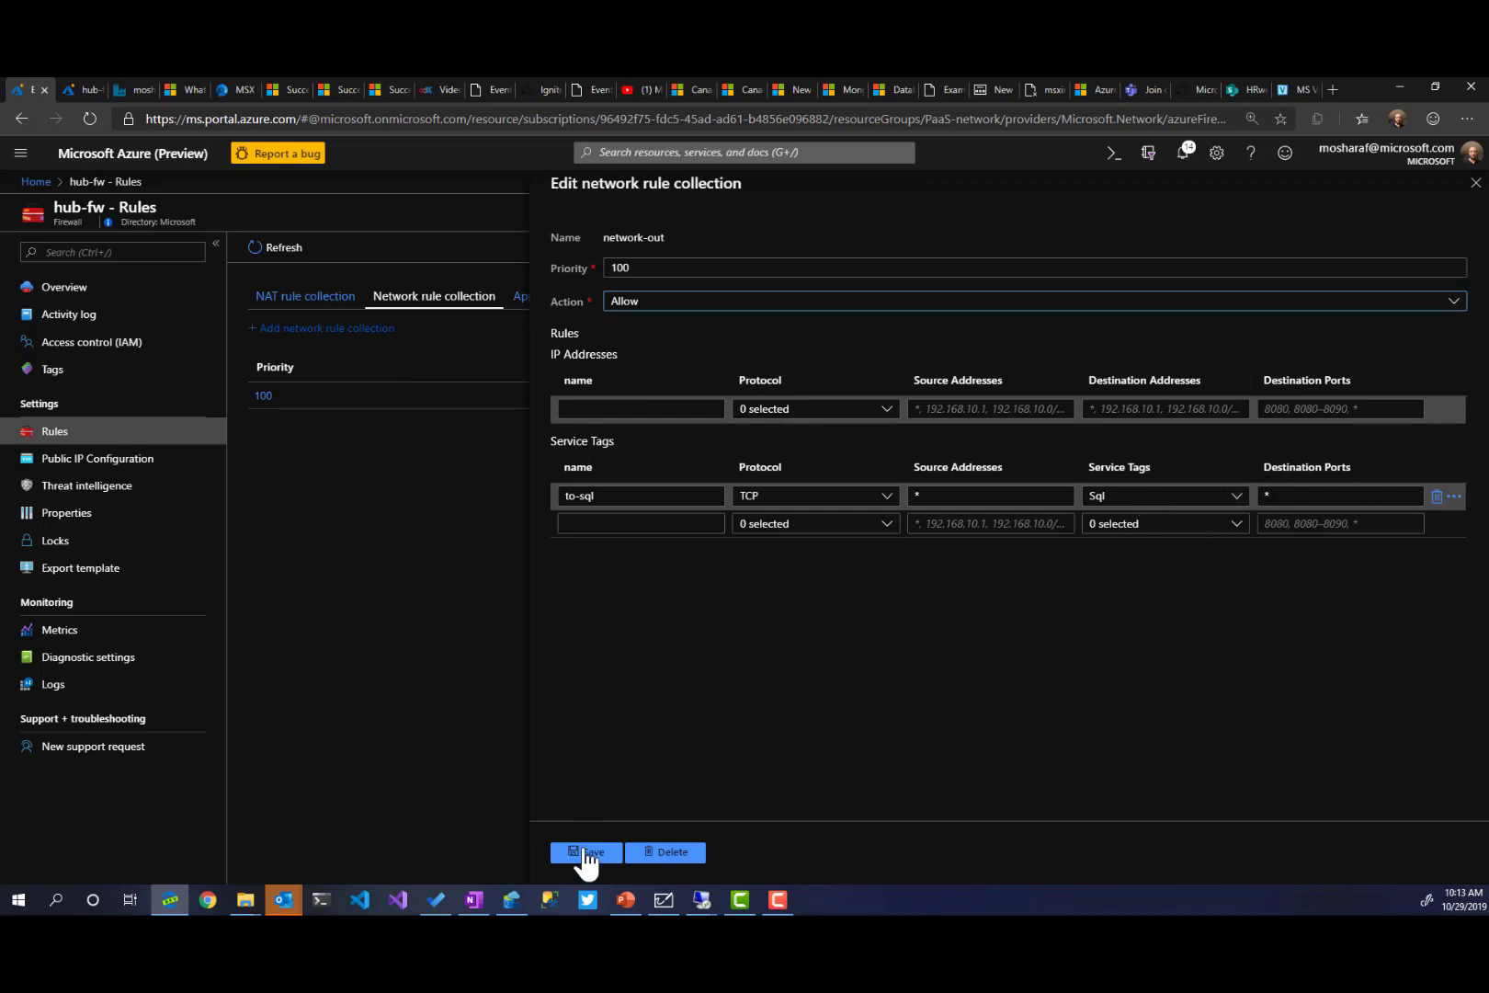
{"action": "left_click", "coordinate": [584, 851]}
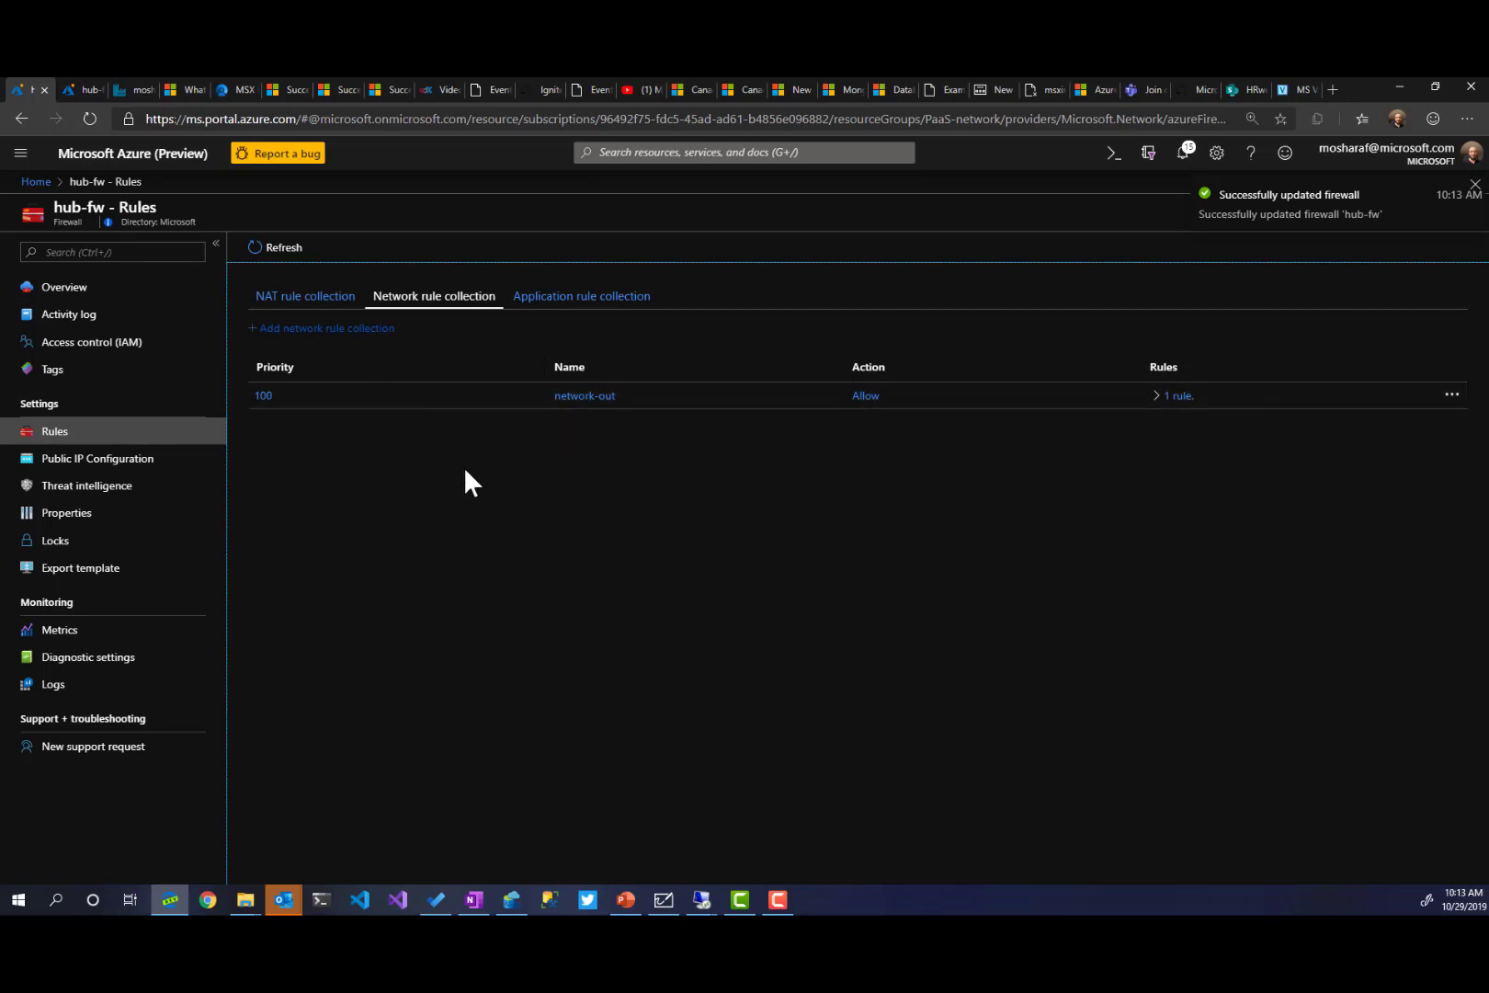
- Switch to Microsoft Whiteboard to review the path from the hub VM through the firewall to the SQL DB
{"action": "key", "text": "alt+Tab"}
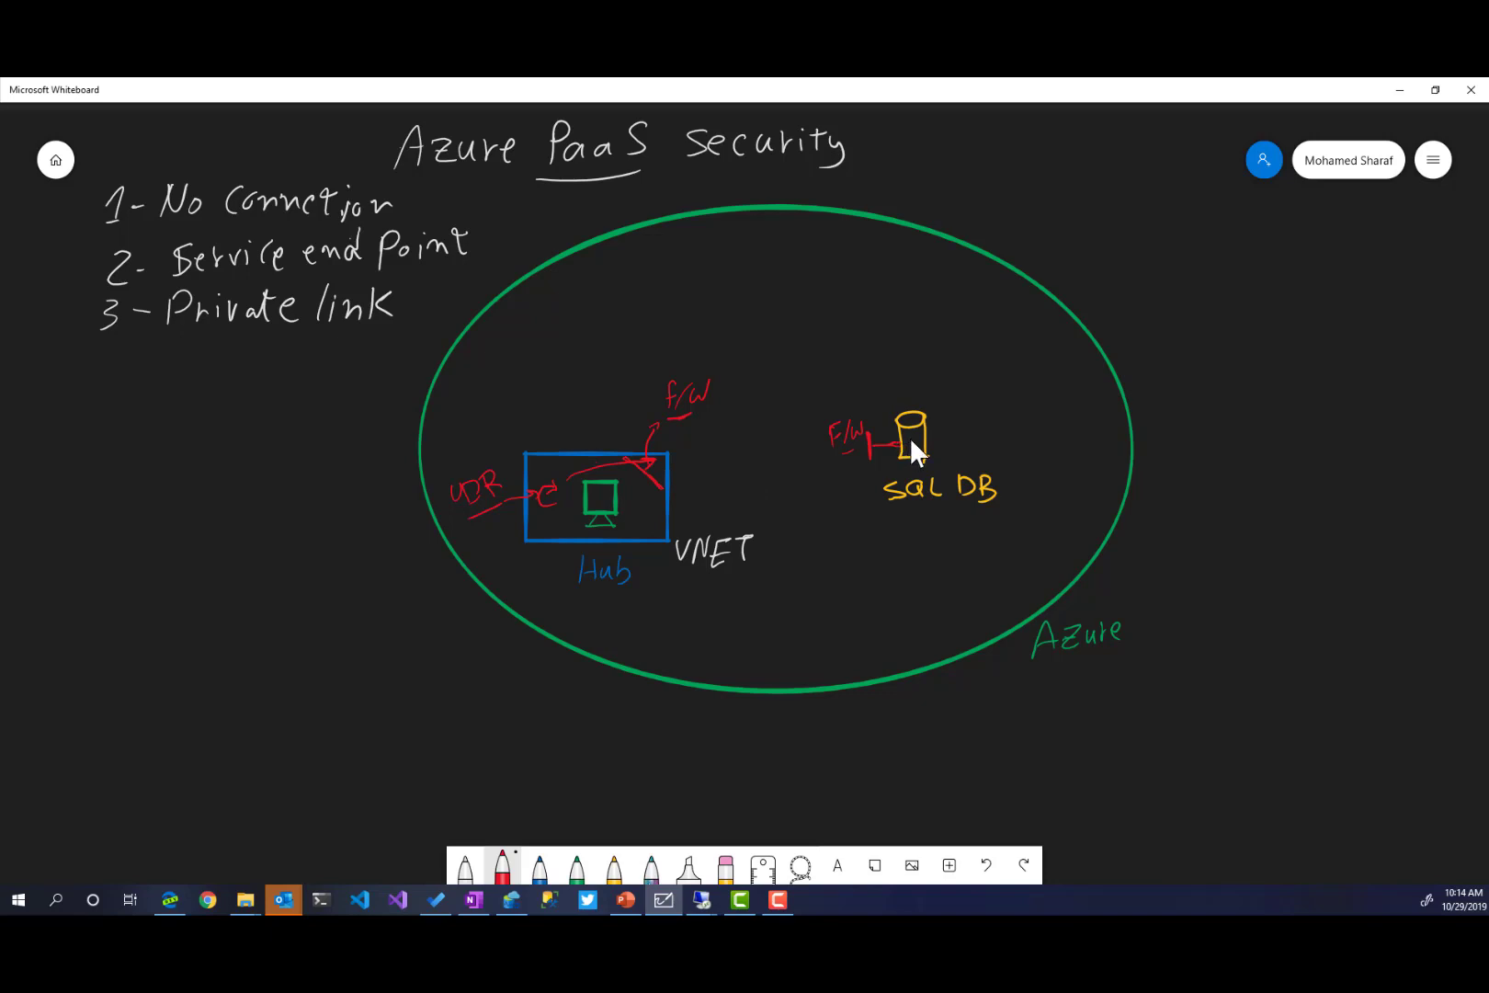
{"action": "double_click", "coordinate": [878, 97]}
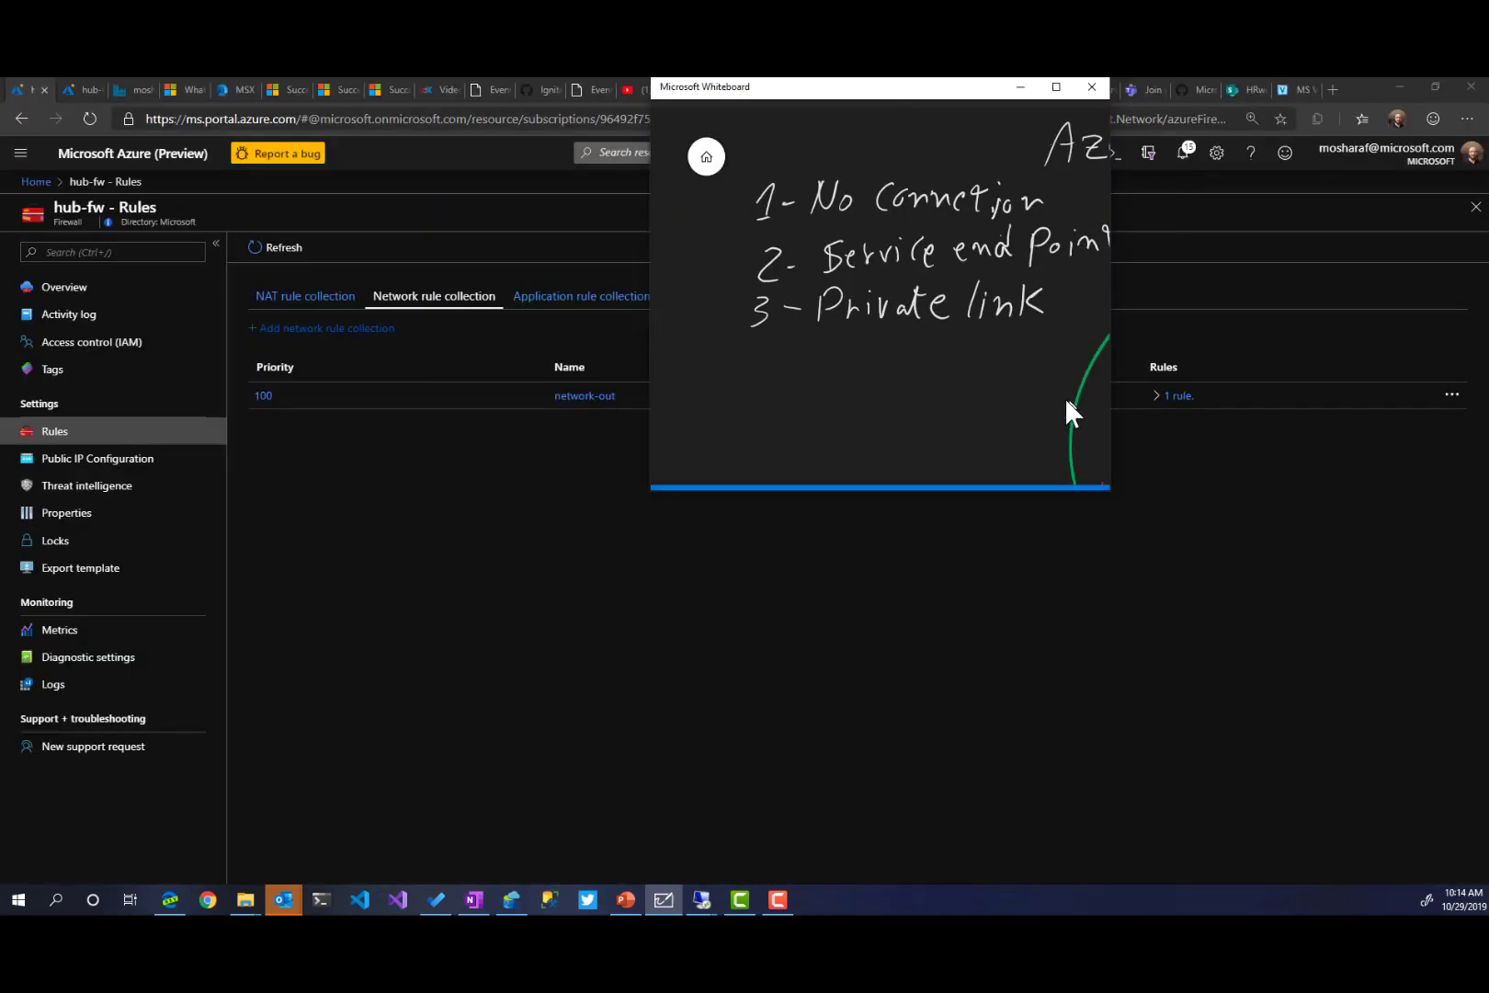
{"action": "left_click_drag", "start_coordinate": [870, 99], "coordinate": [757, 90]}
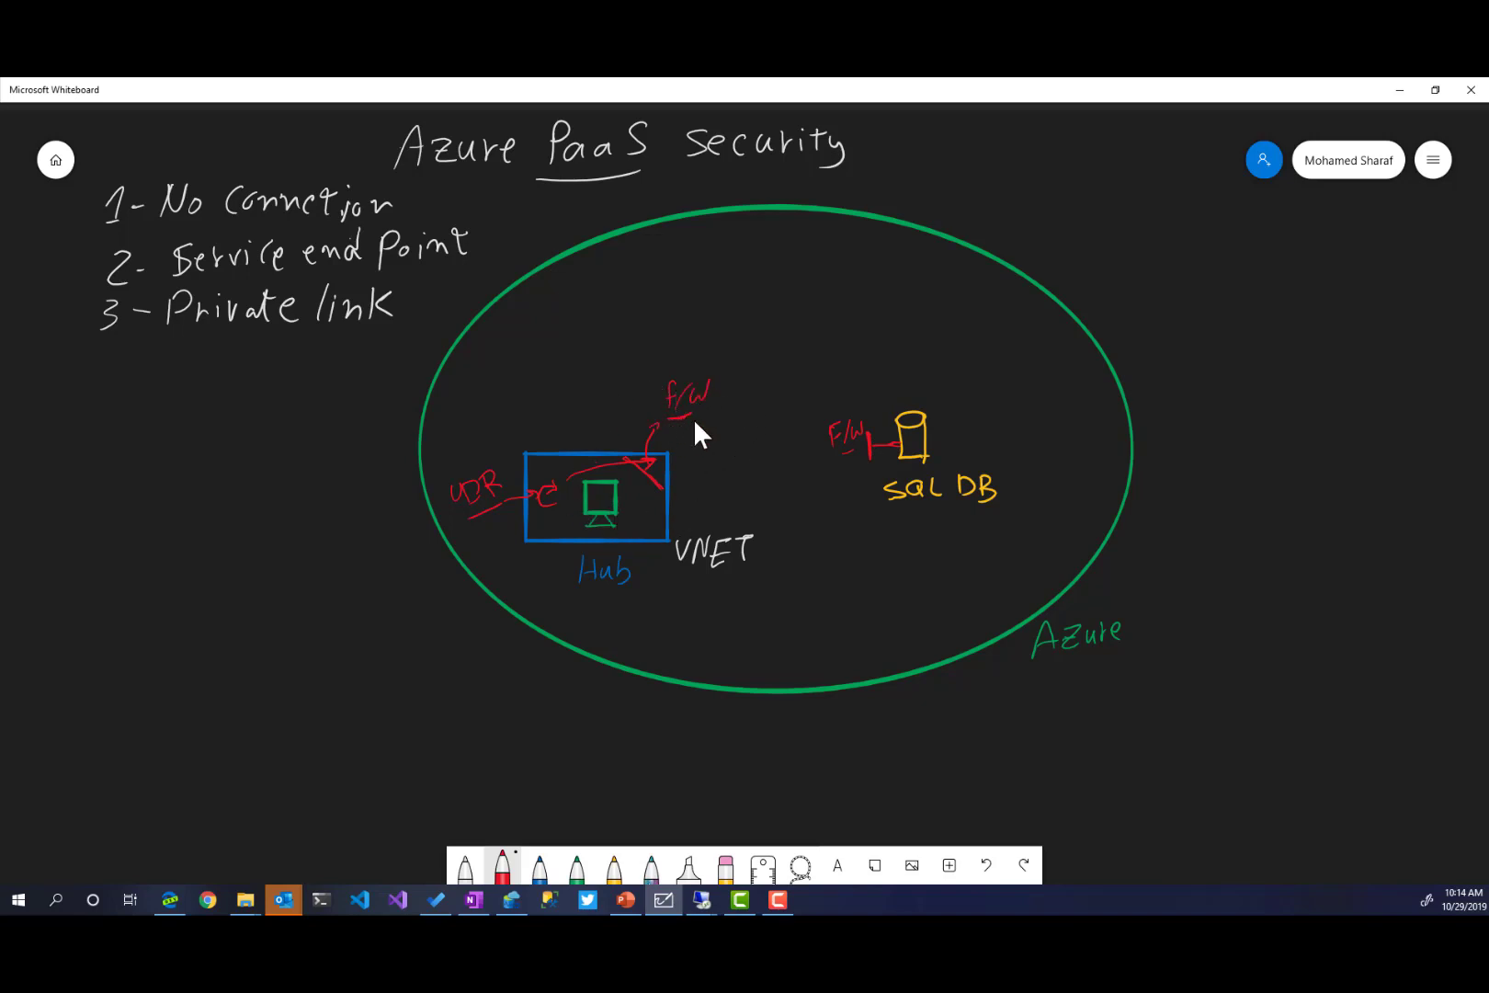
{"action": "left_click_drag", "start_coordinate": [855, 97], "coordinate": [1488, 602]}
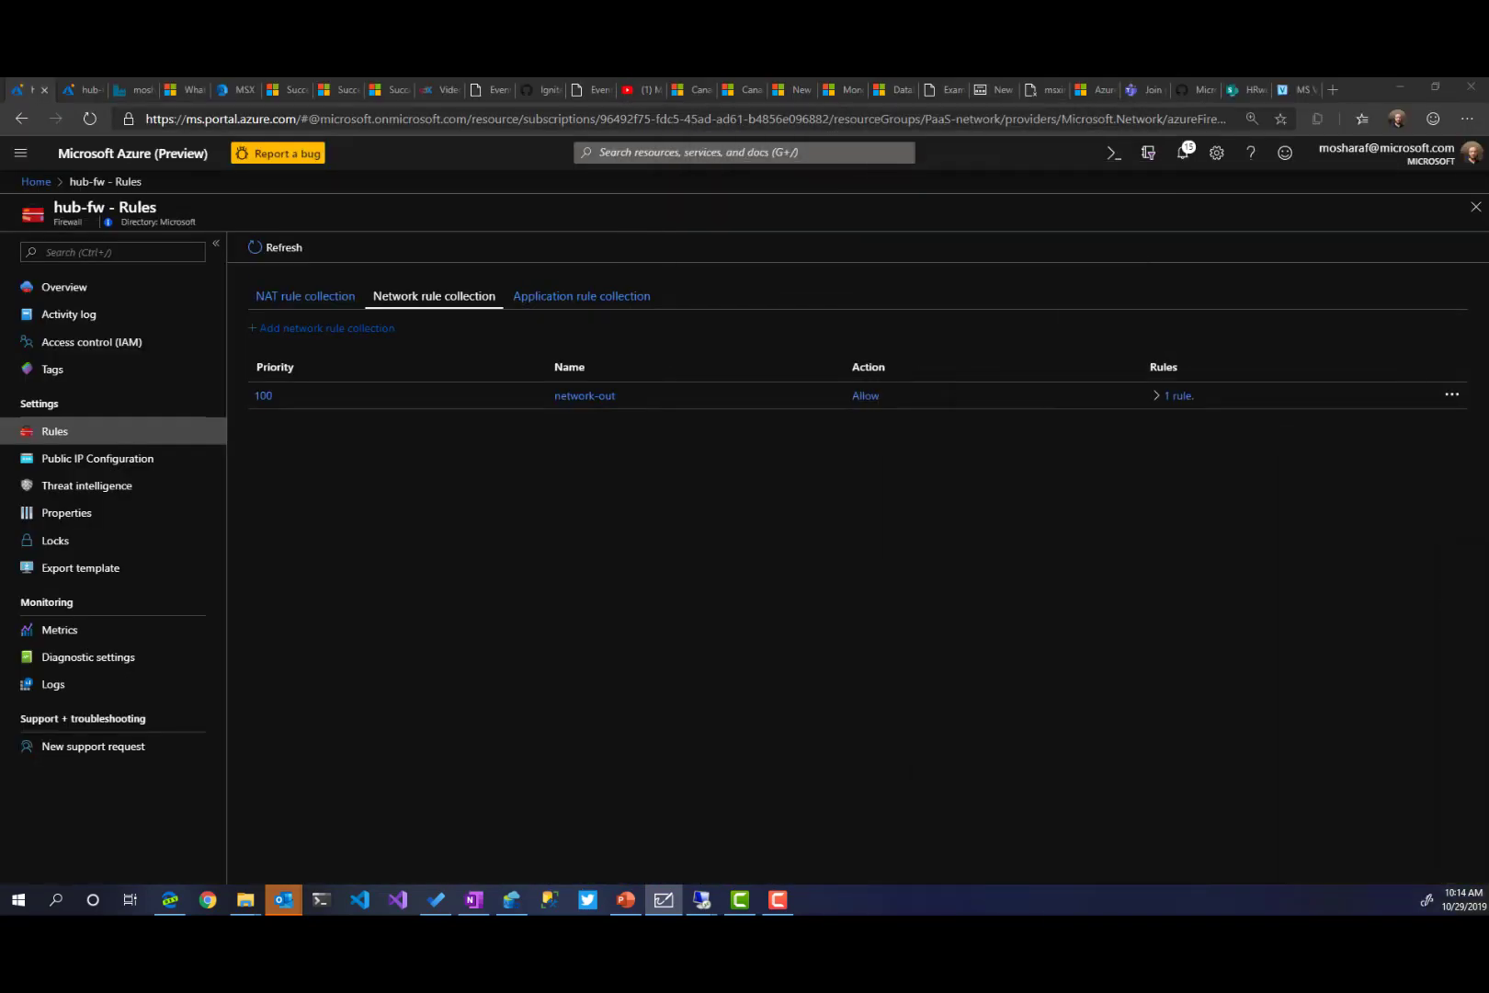
- Return to the Azure portal and copy the hub-fw firewall's public IP address from its public IP configuration
{"action": "left_click", "coordinate": [539, 565]}
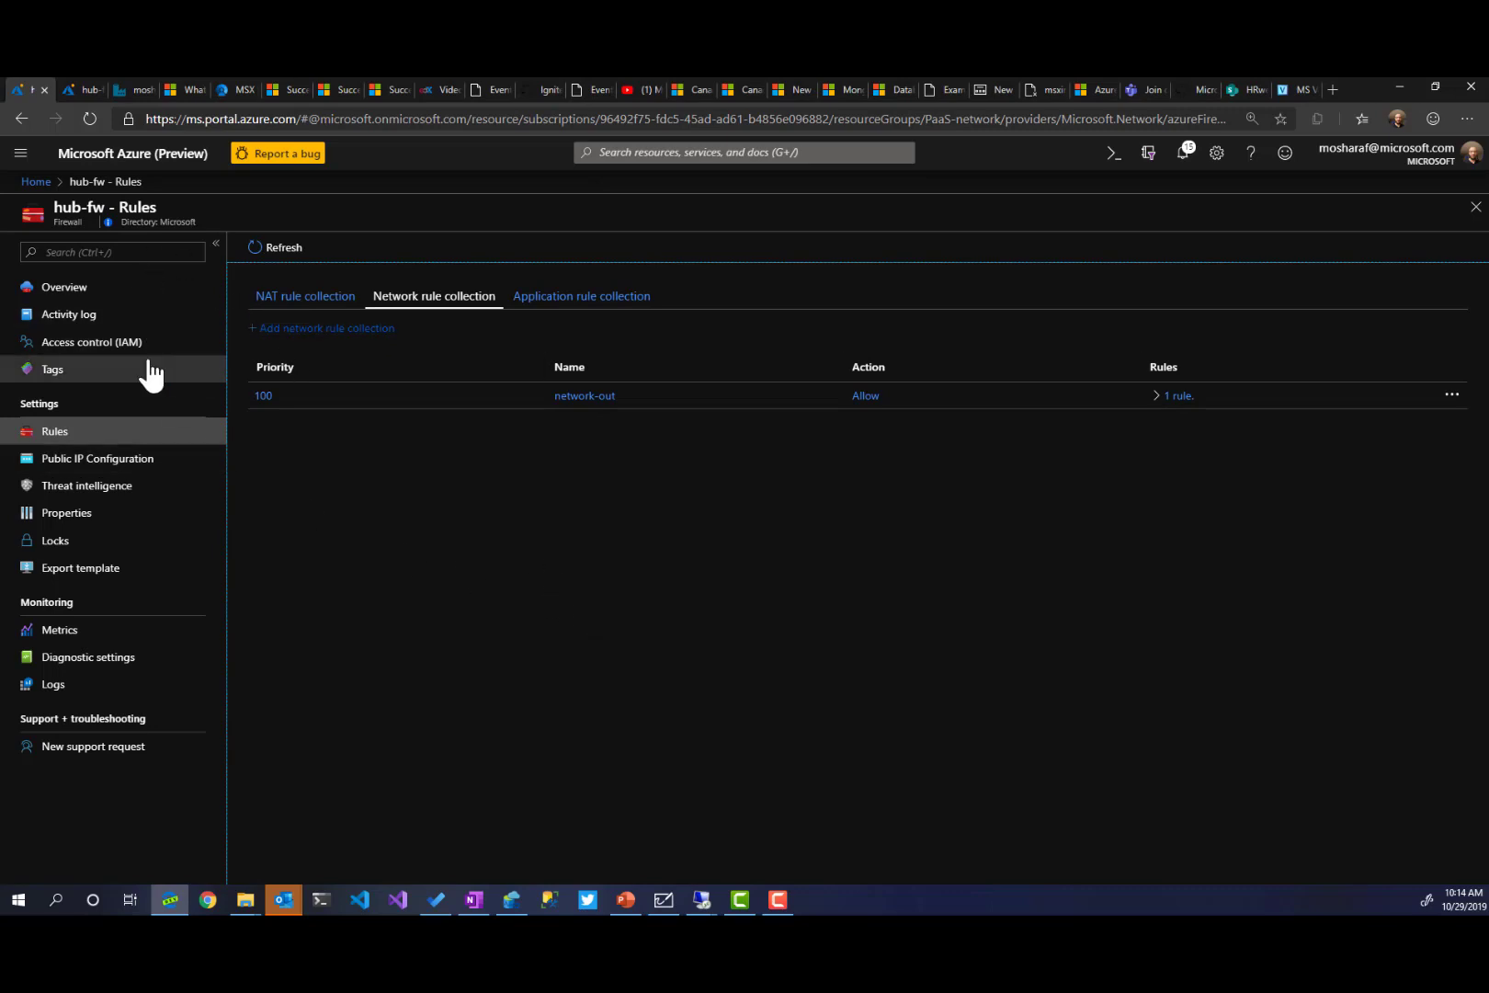
{"action": "left_click", "coordinate": [64, 286]}
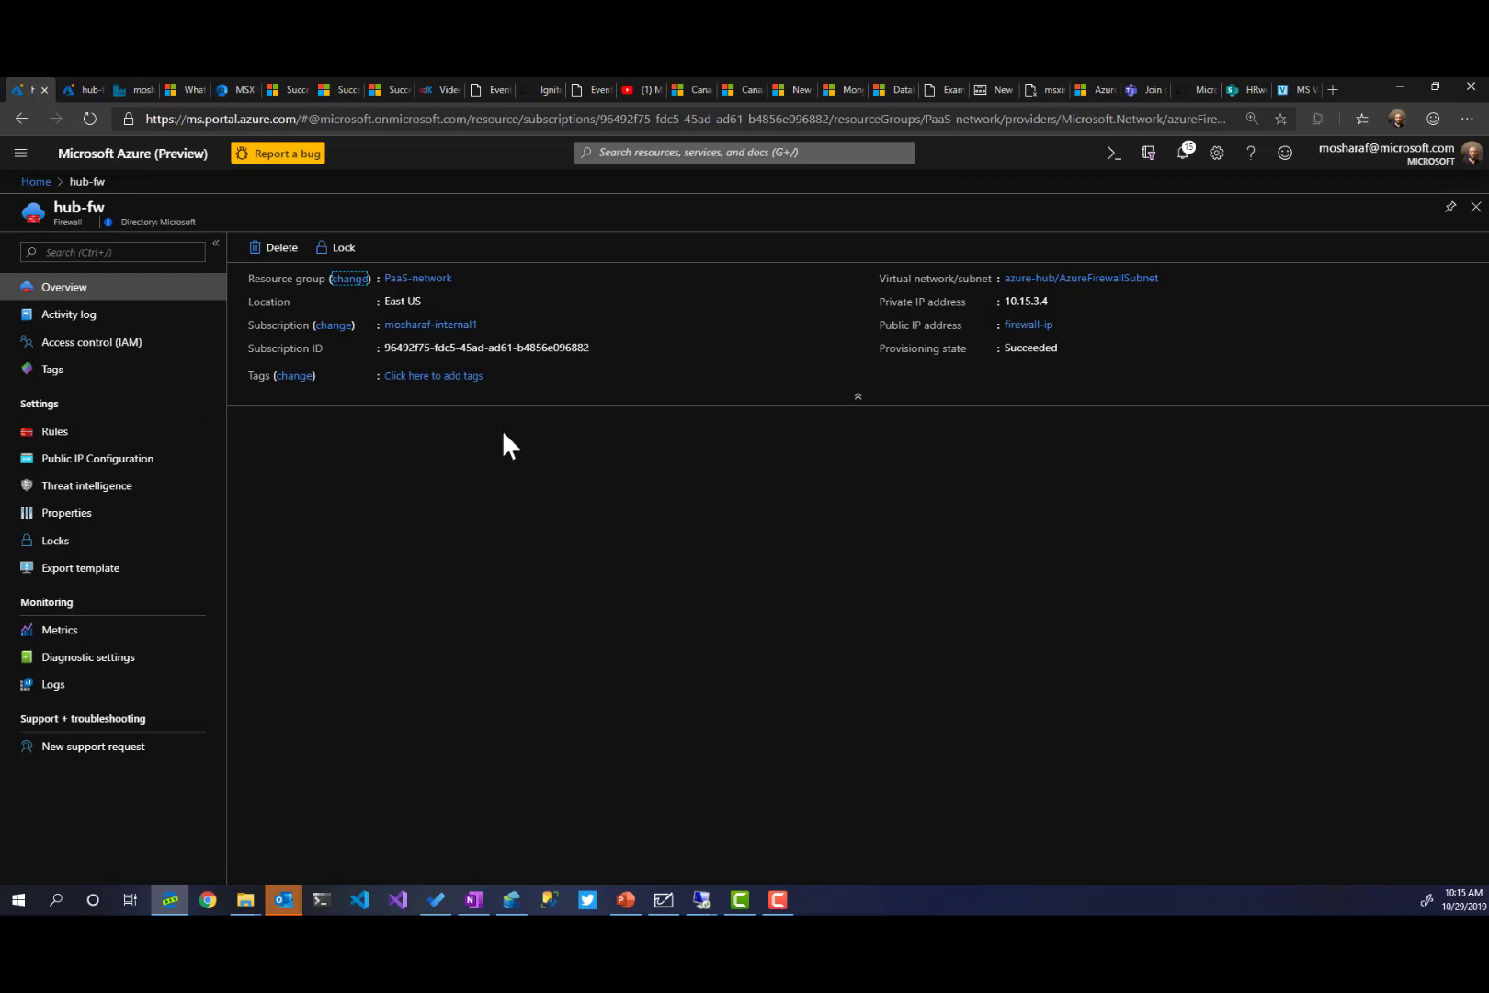
{"action": "left_click", "coordinate": [136, 463]}
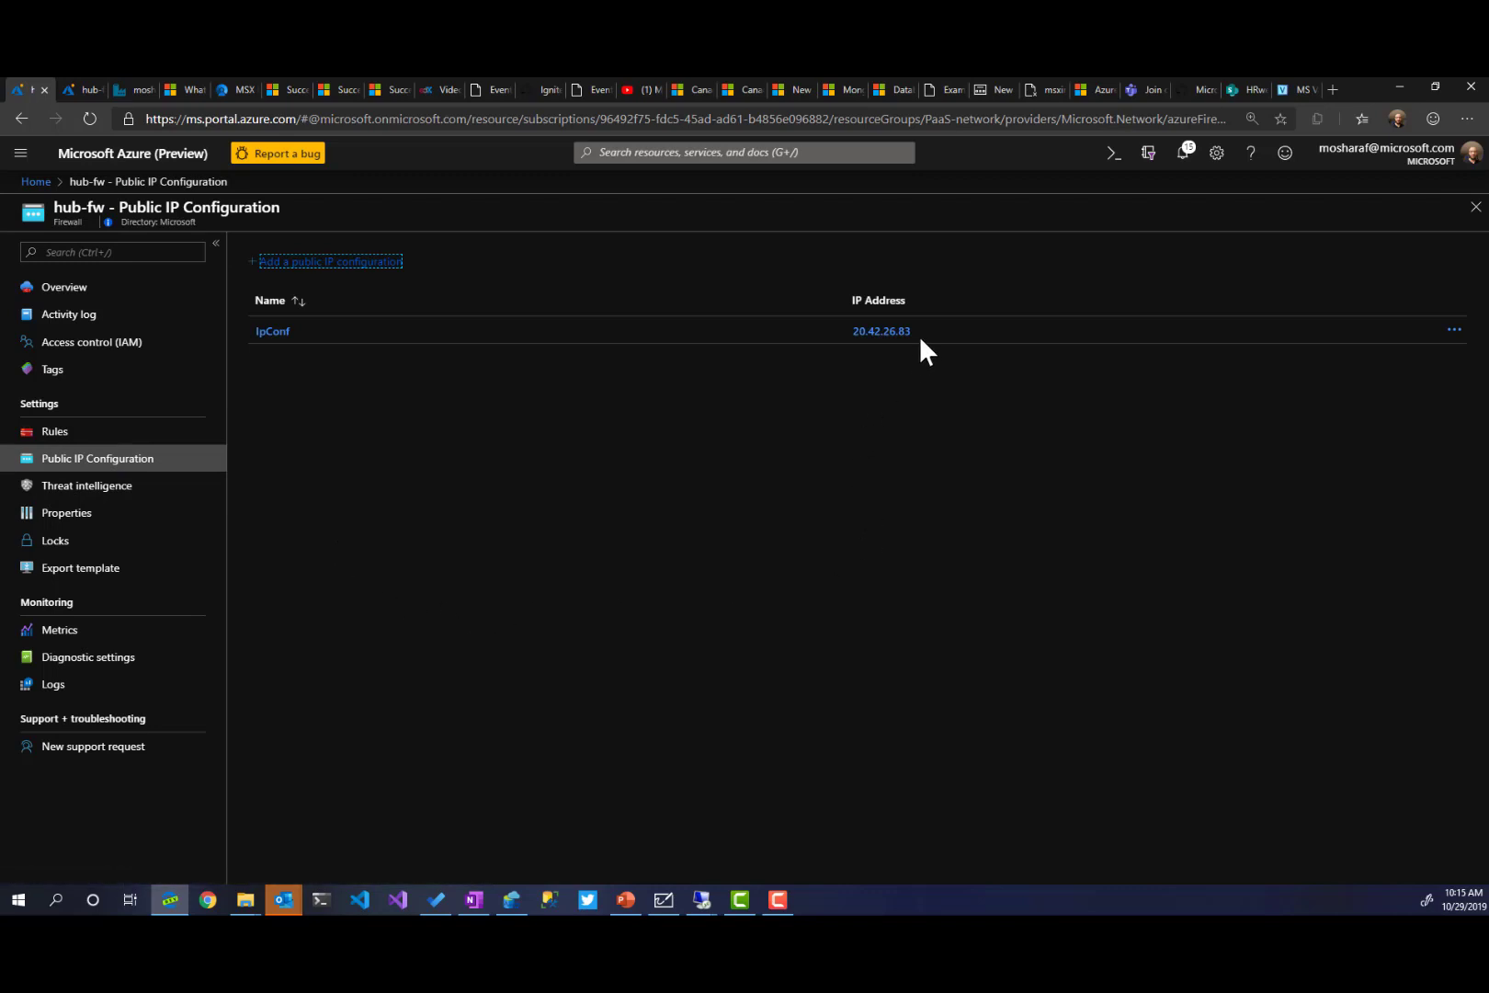
{"action": "left_click_drag", "start_coordinate": [918, 328], "coordinate": [851, 329]}
{"action": "key", "text": "ctrl+c"}
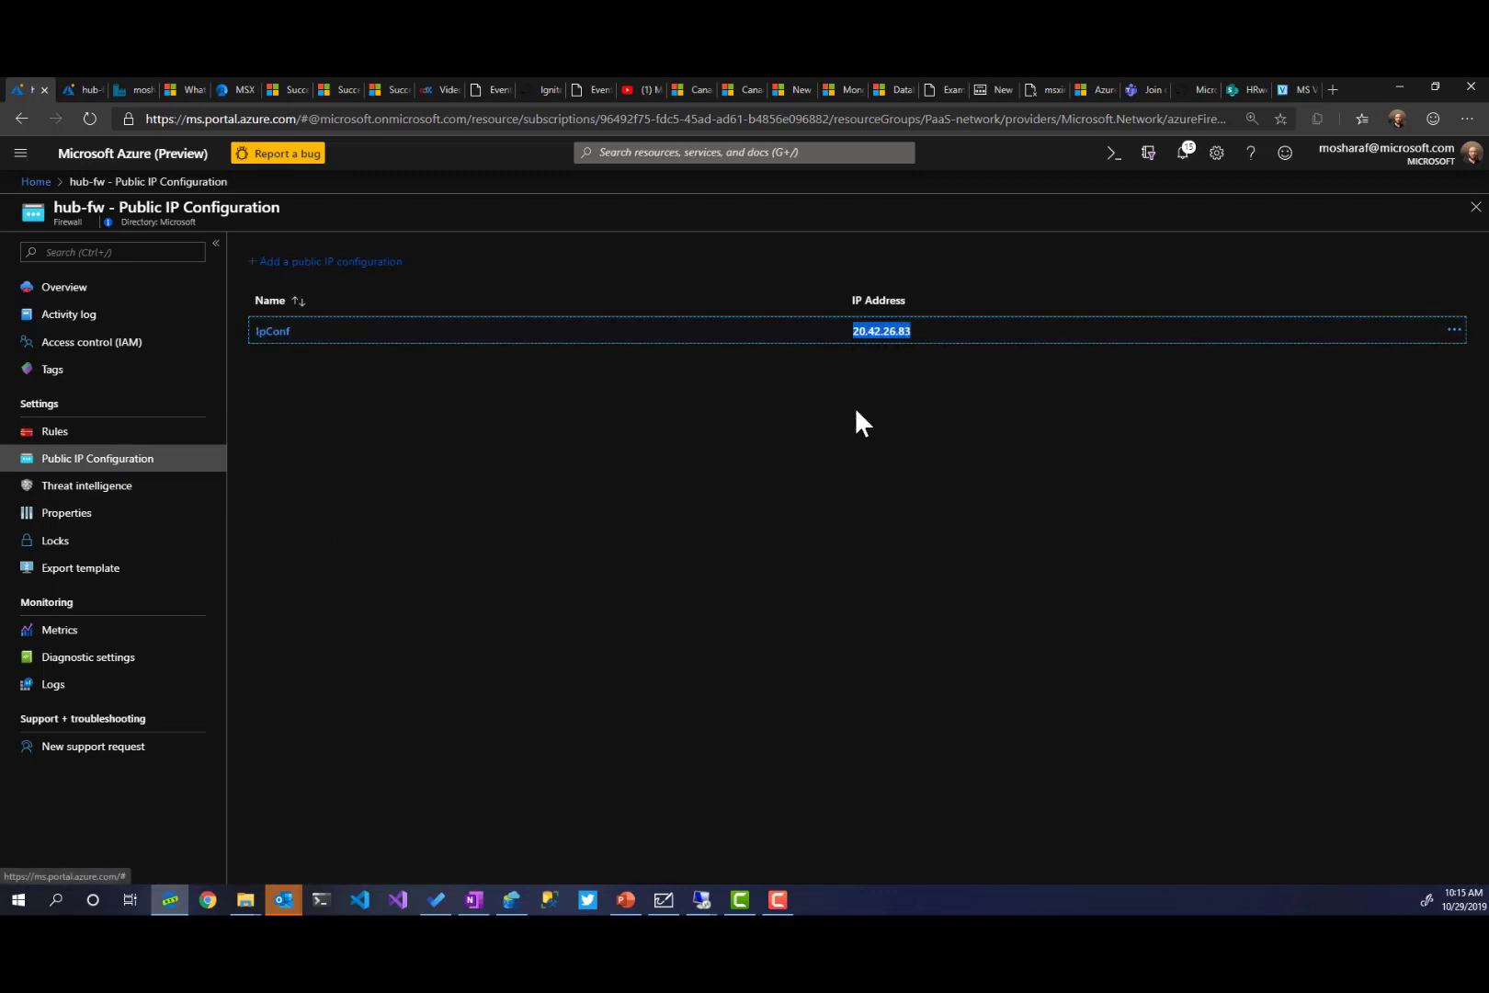
{"action": "left_click", "coordinate": [619, 483]}
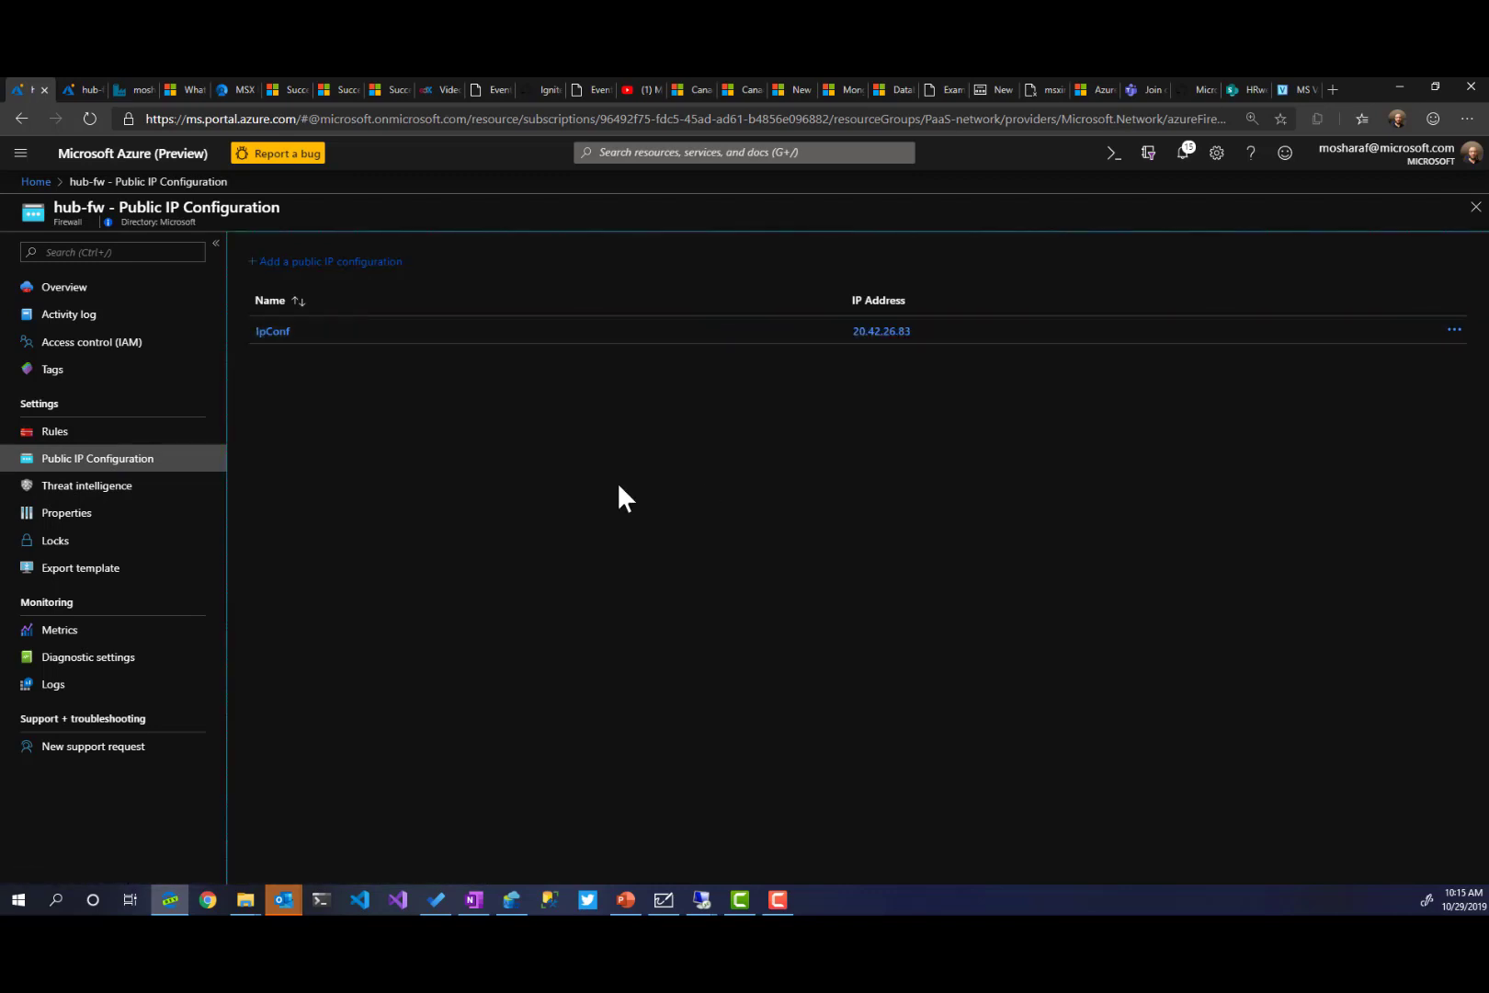
- Open the server firewall settings of the adventureWorks SQL database
{"action": "left_click", "coordinate": [38, 191]}
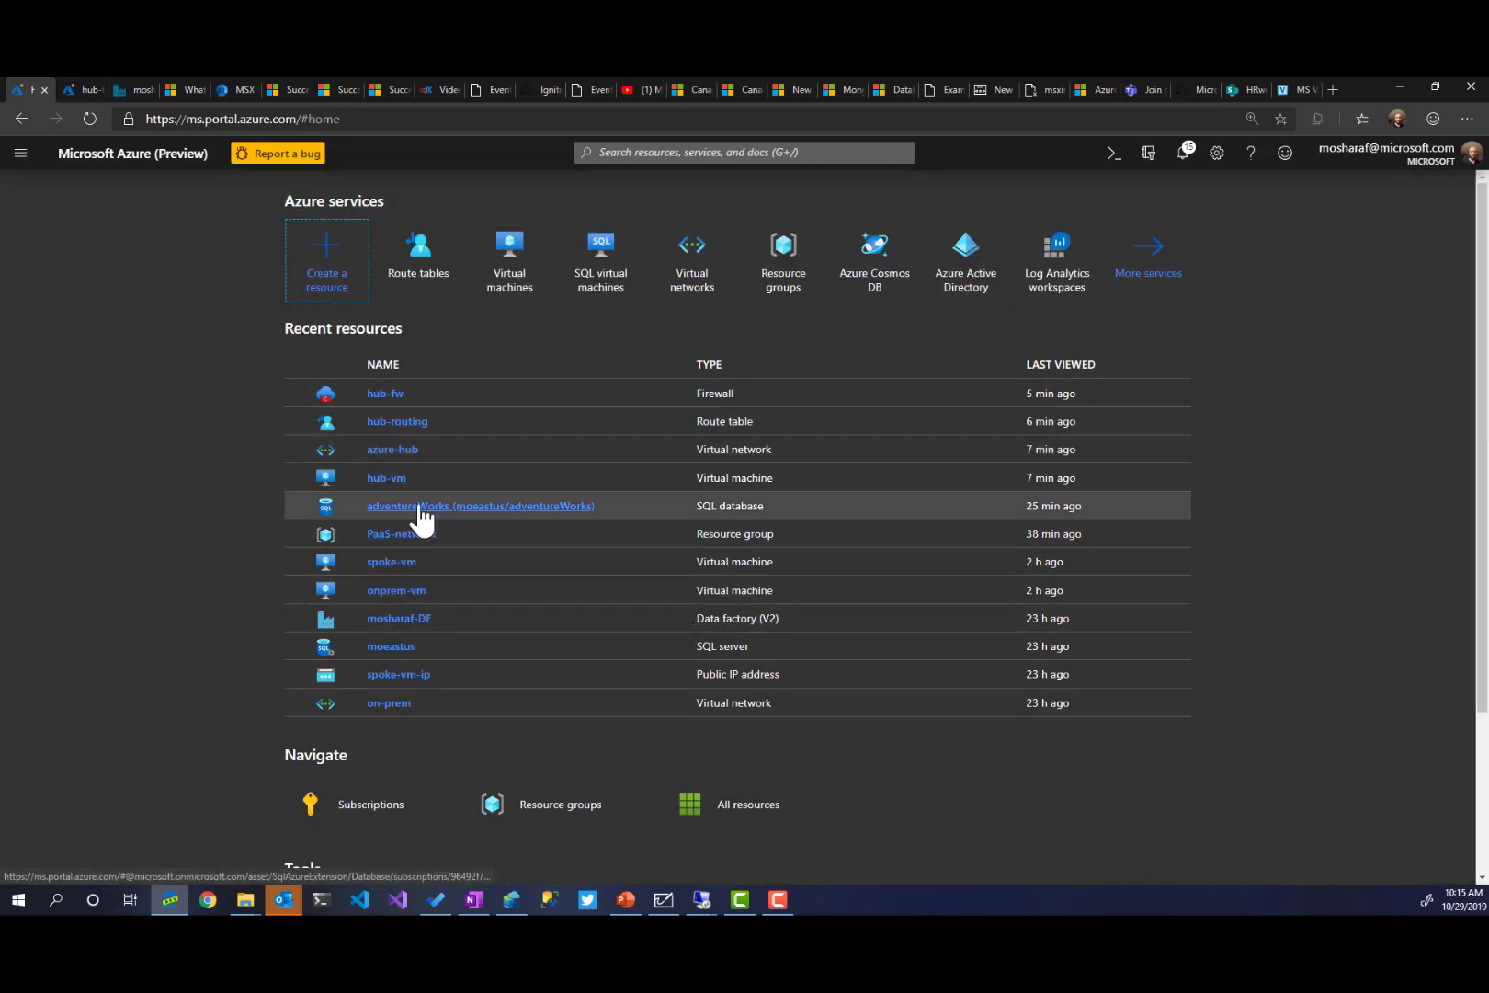
{"action": "left_click", "coordinate": [421, 509]}
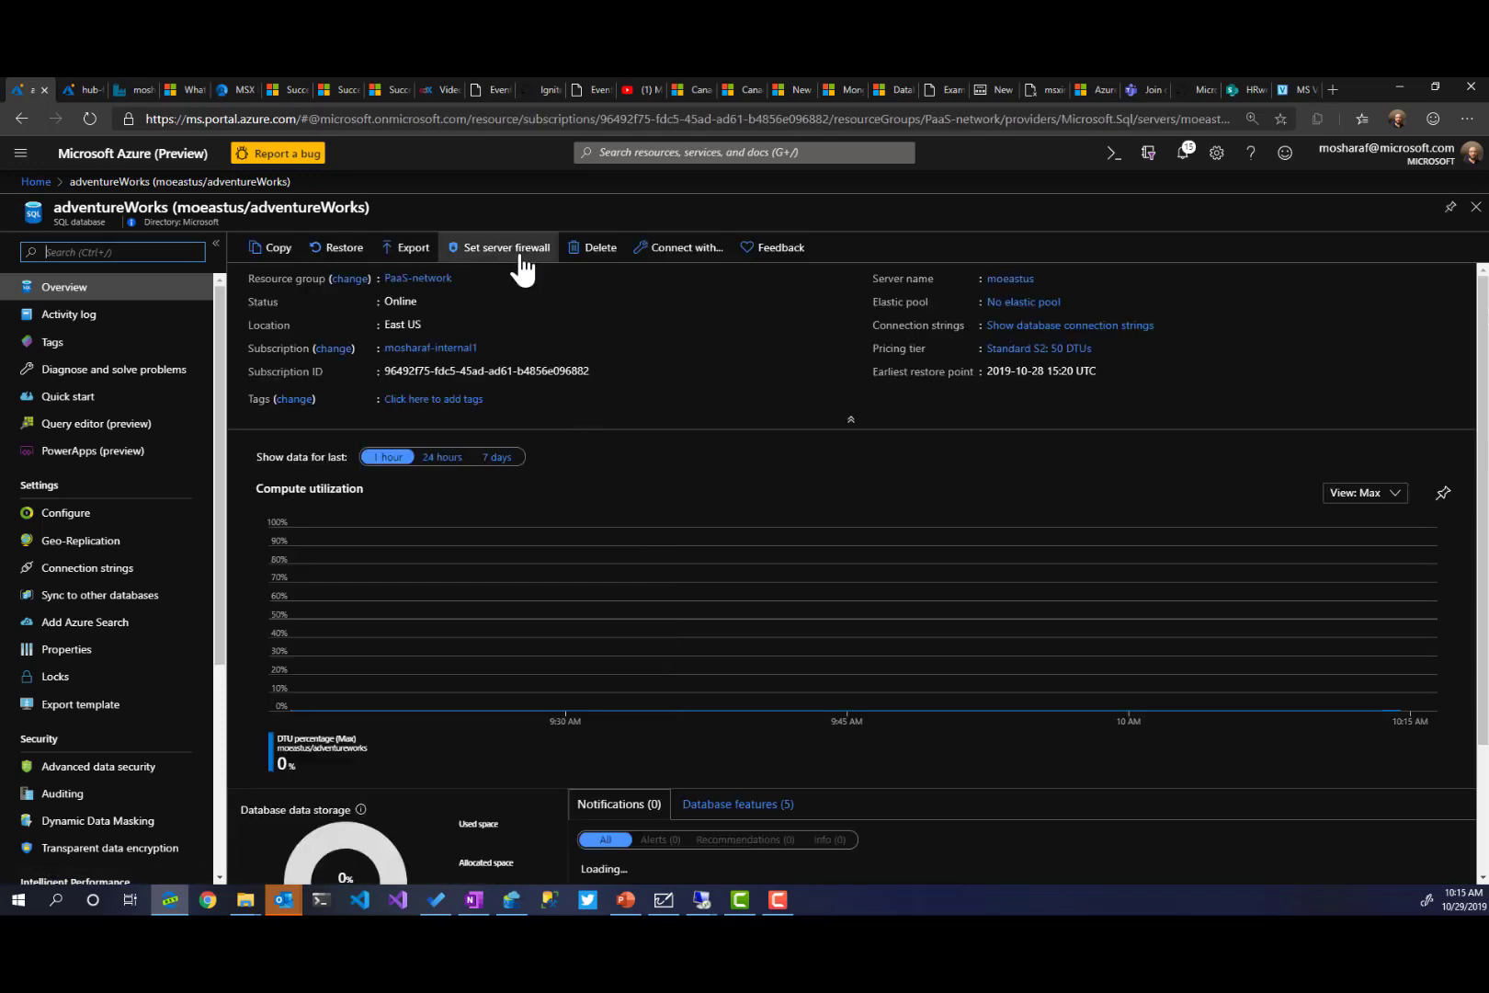
{"action": "left_click", "coordinate": [521, 264]}
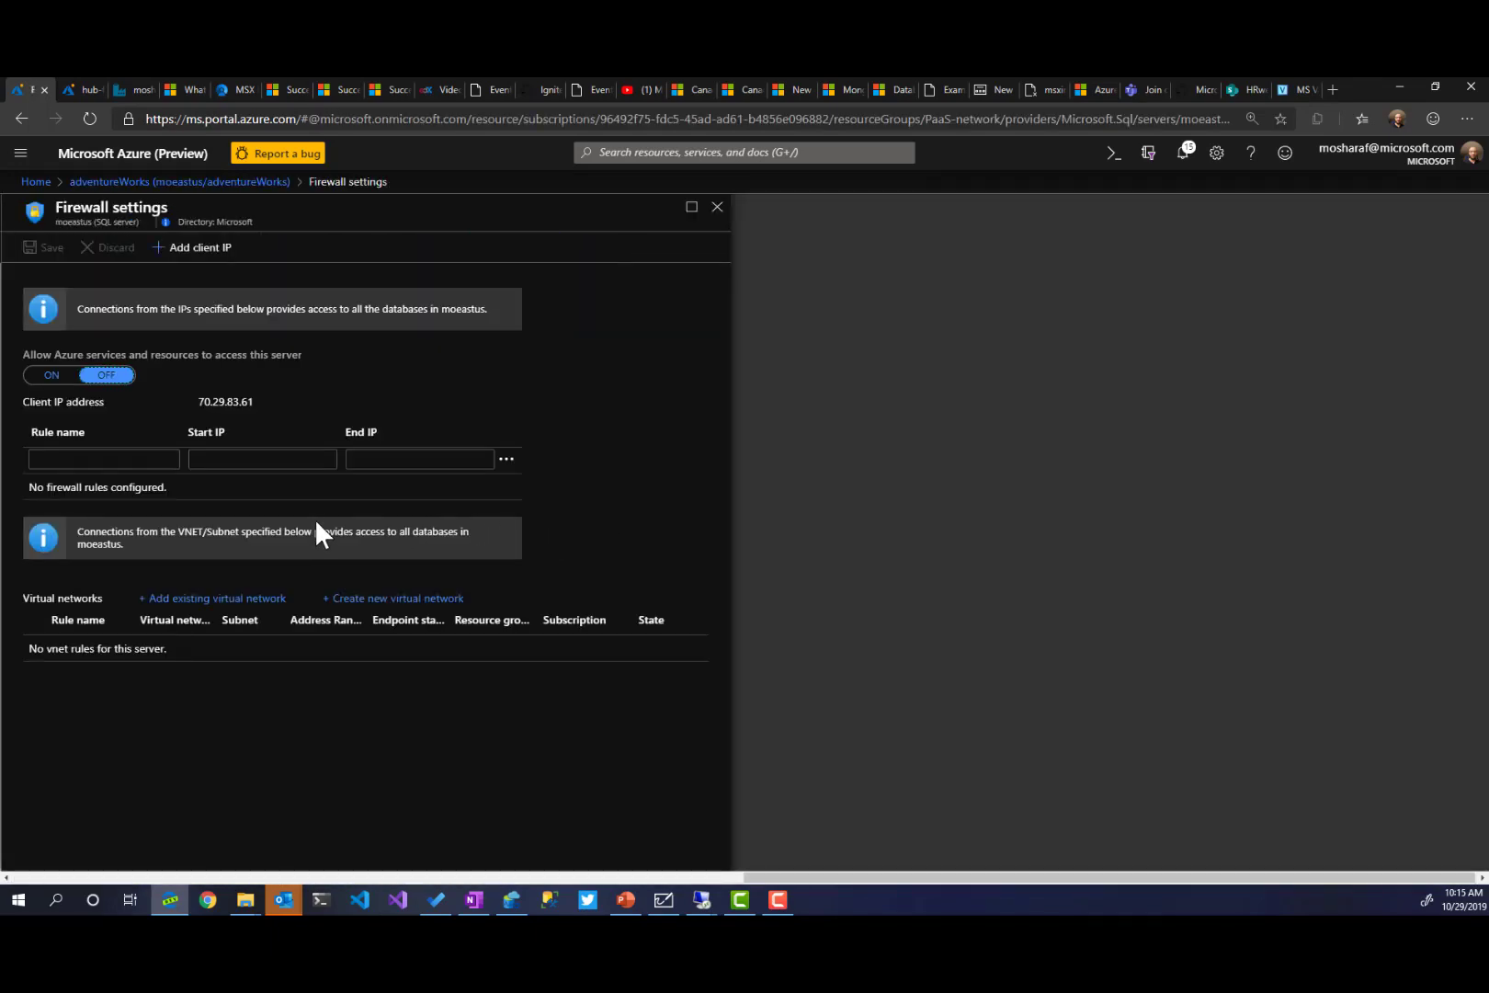
- Add a server firewall rule named hub-firewall with start and end IP 20.42.26.83, and save the settings
{"action": "left_click", "coordinate": [122, 463]}
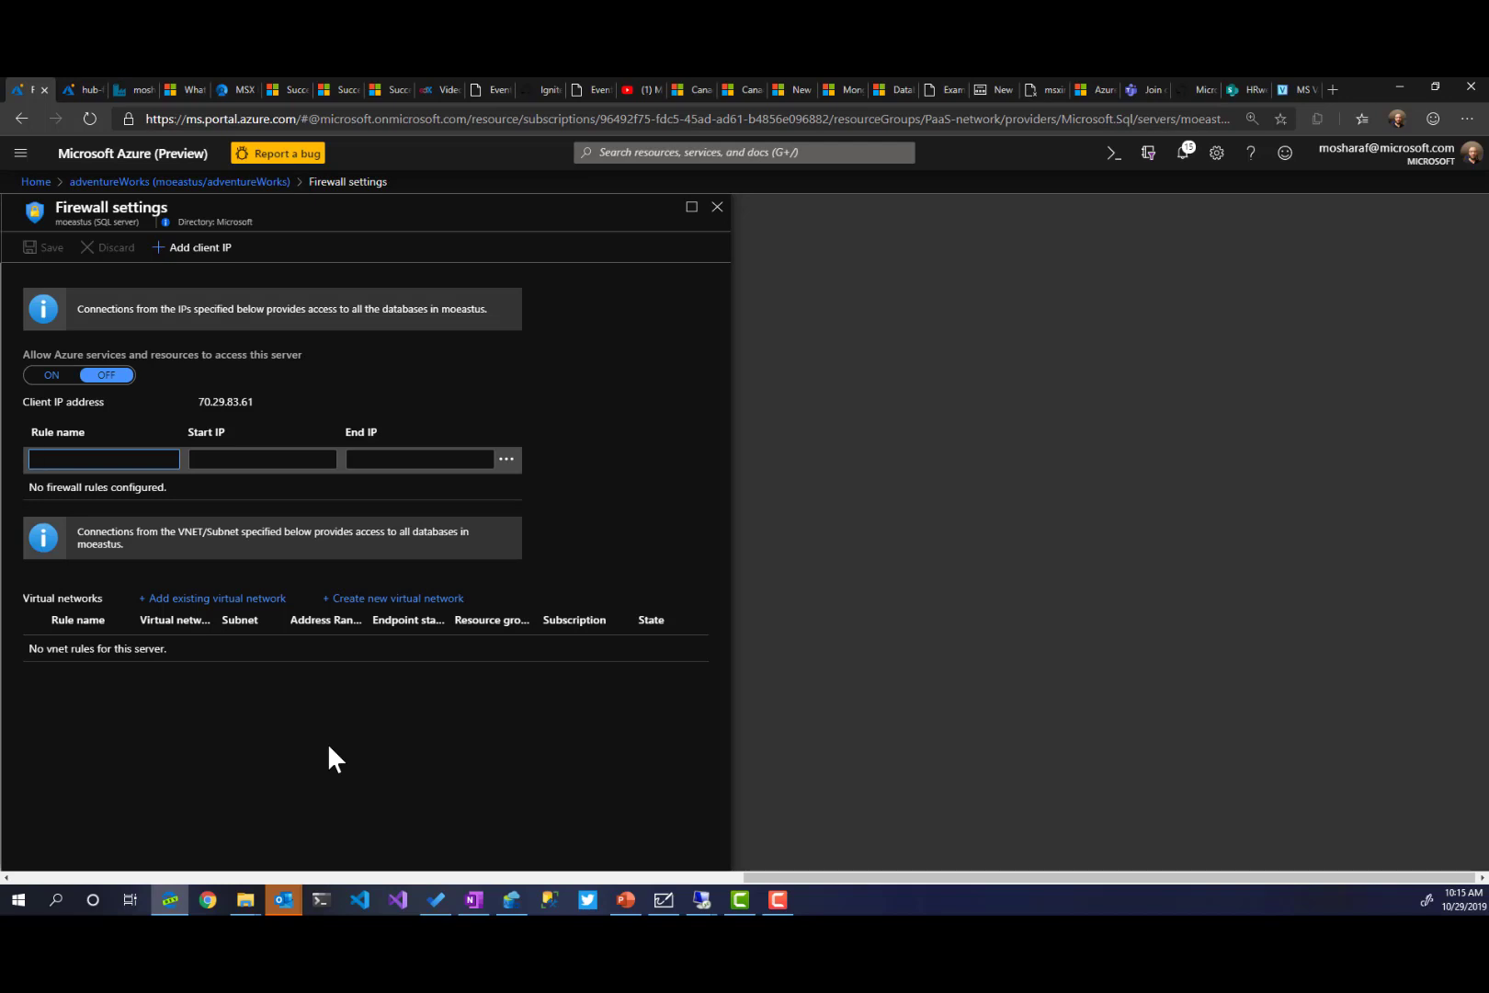
{"action": "type", "text": "hub-"}
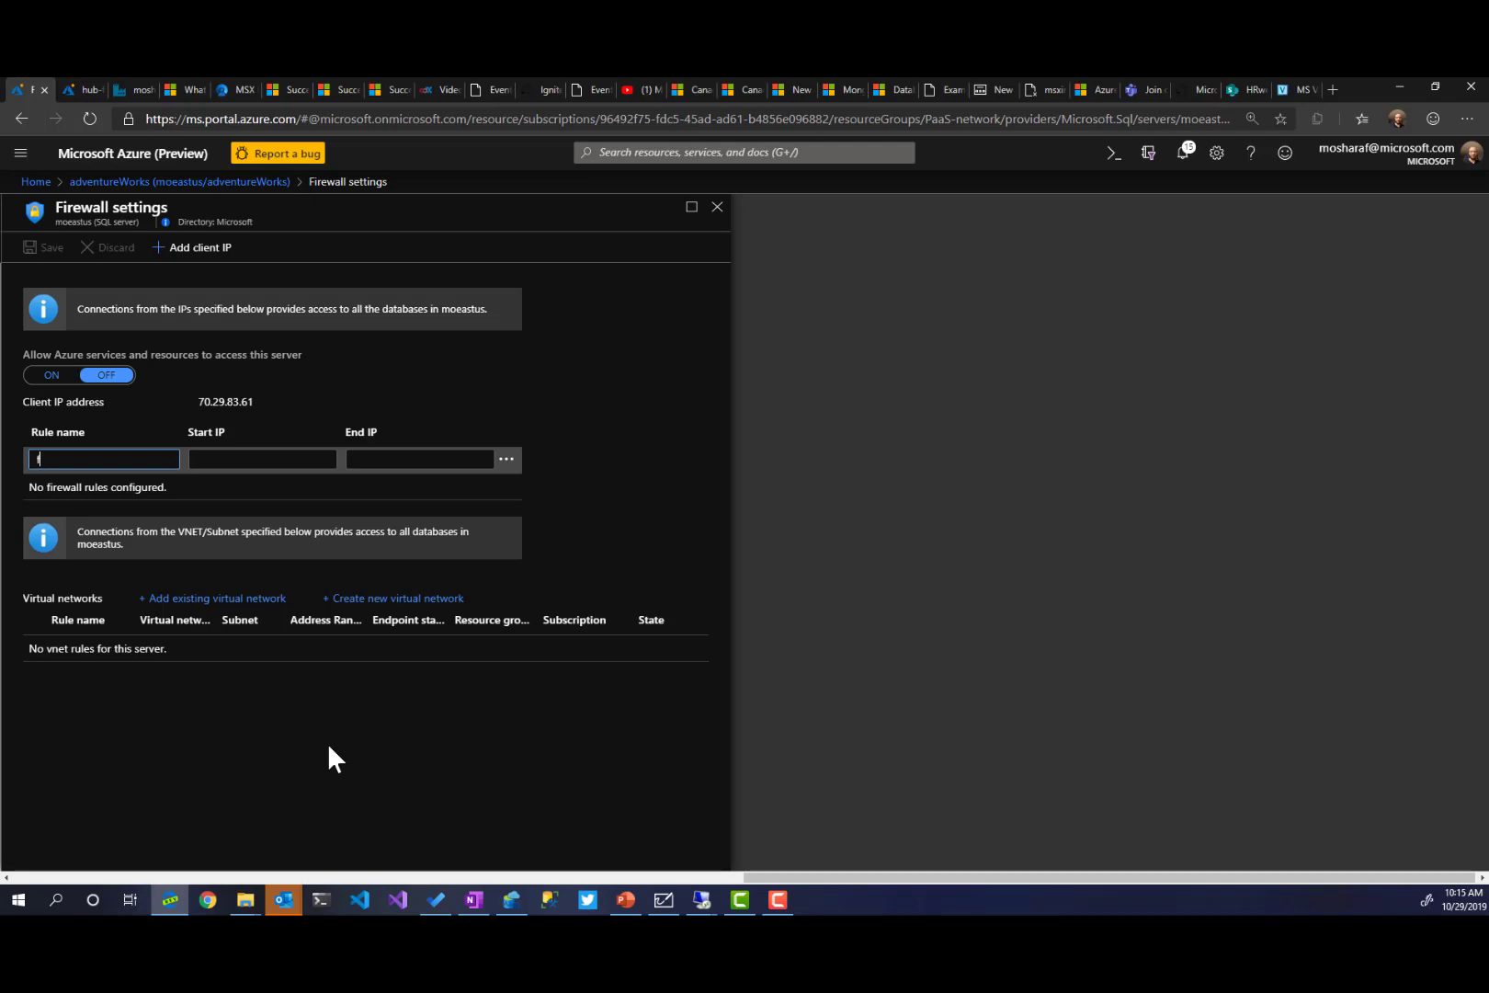
{"action": "type", "text": "firewall"}
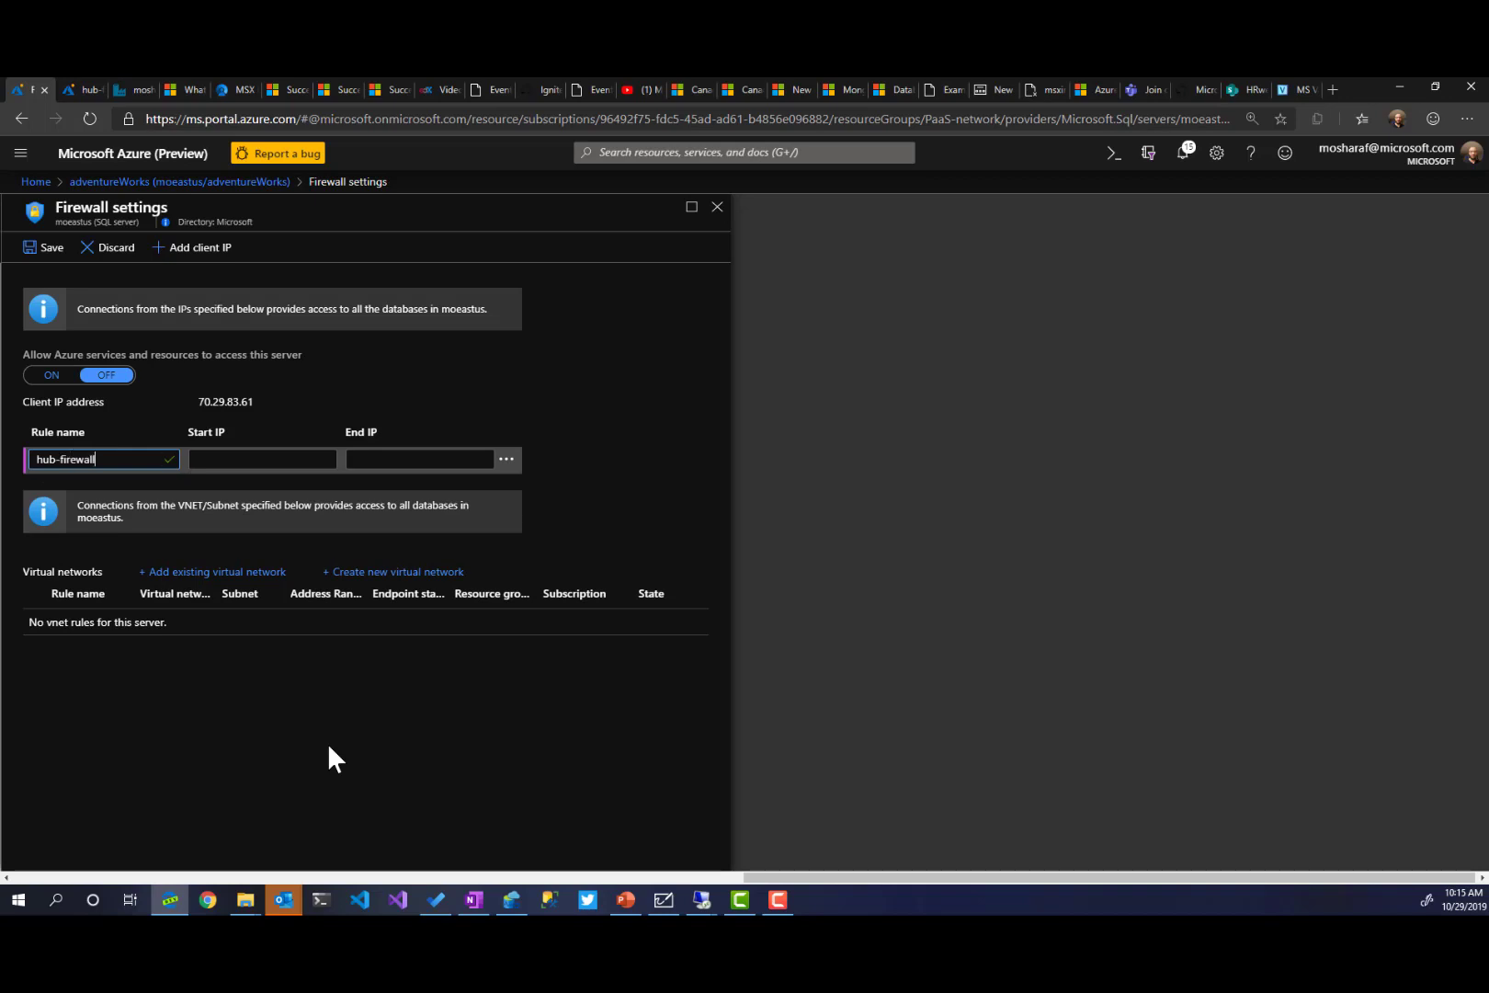
{"action": "key", "text": "Tab"}
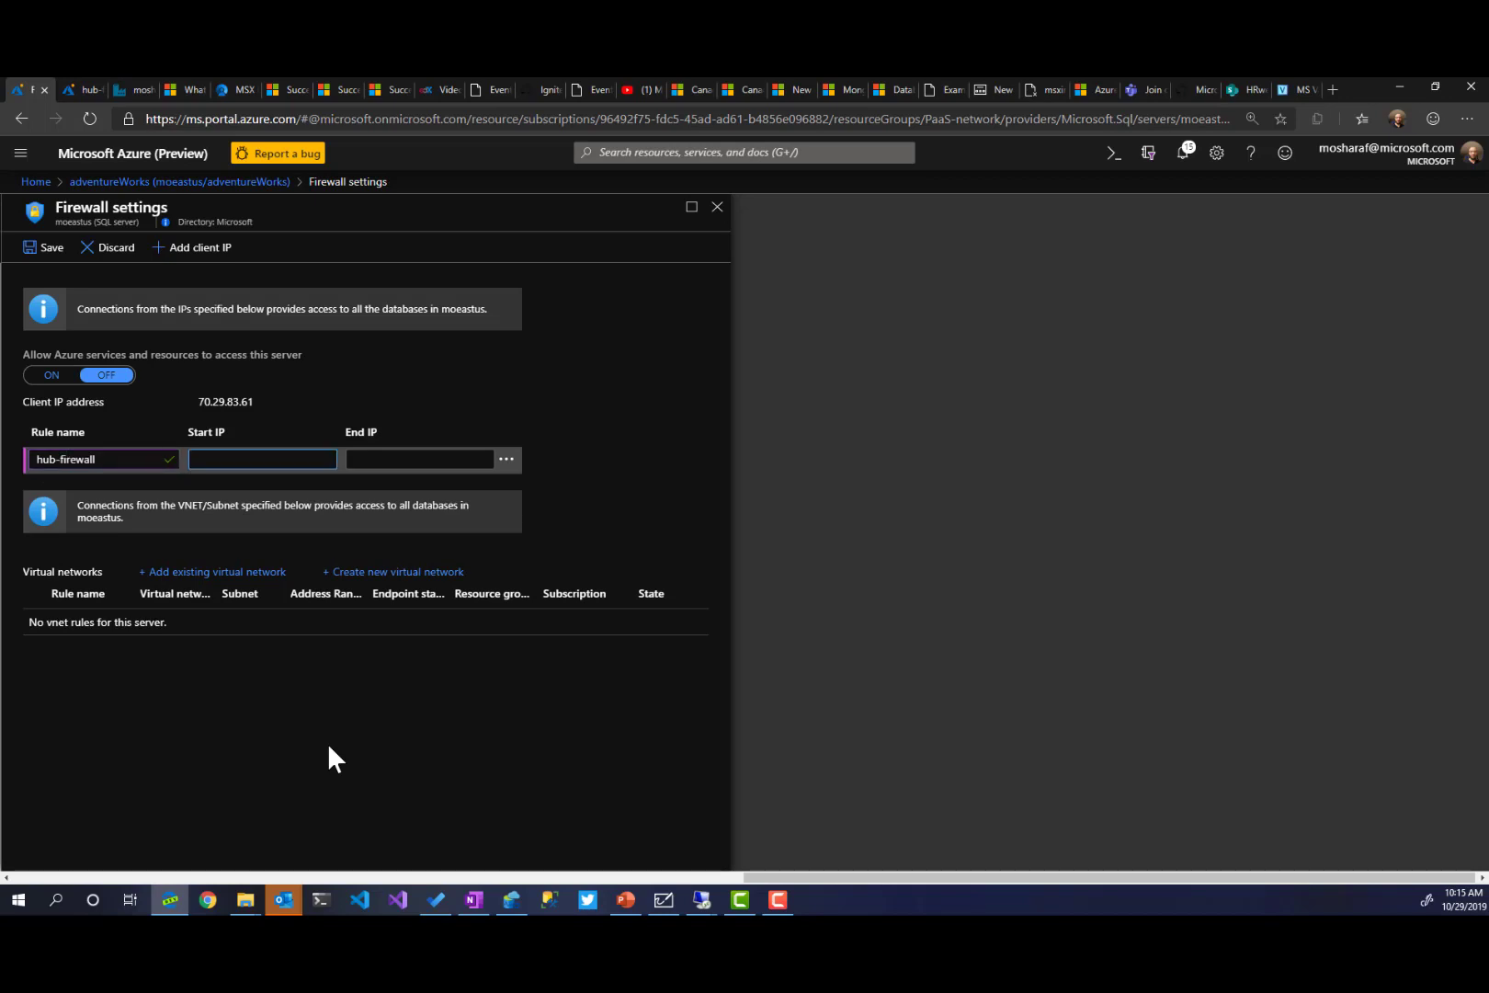
{"action": "key", "text": "ctrl+v"}
{"action": "key", "text": "Tab"}
{"action": "key", "text": "ctrl+v"}
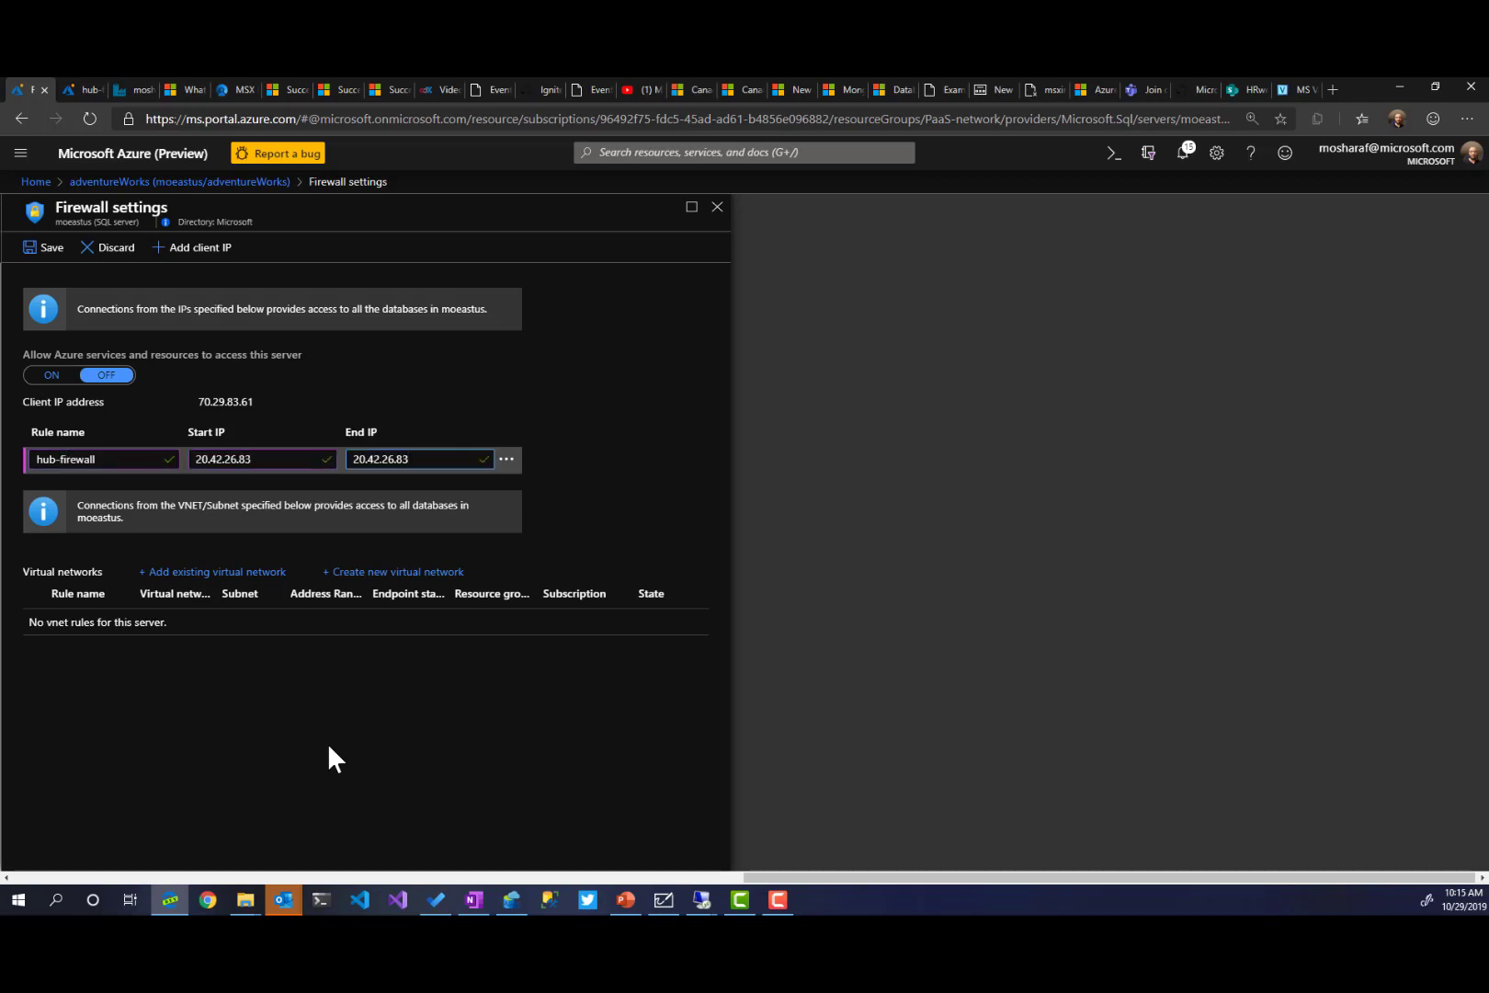
{"action": "left_click", "coordinate": [347, 735]}
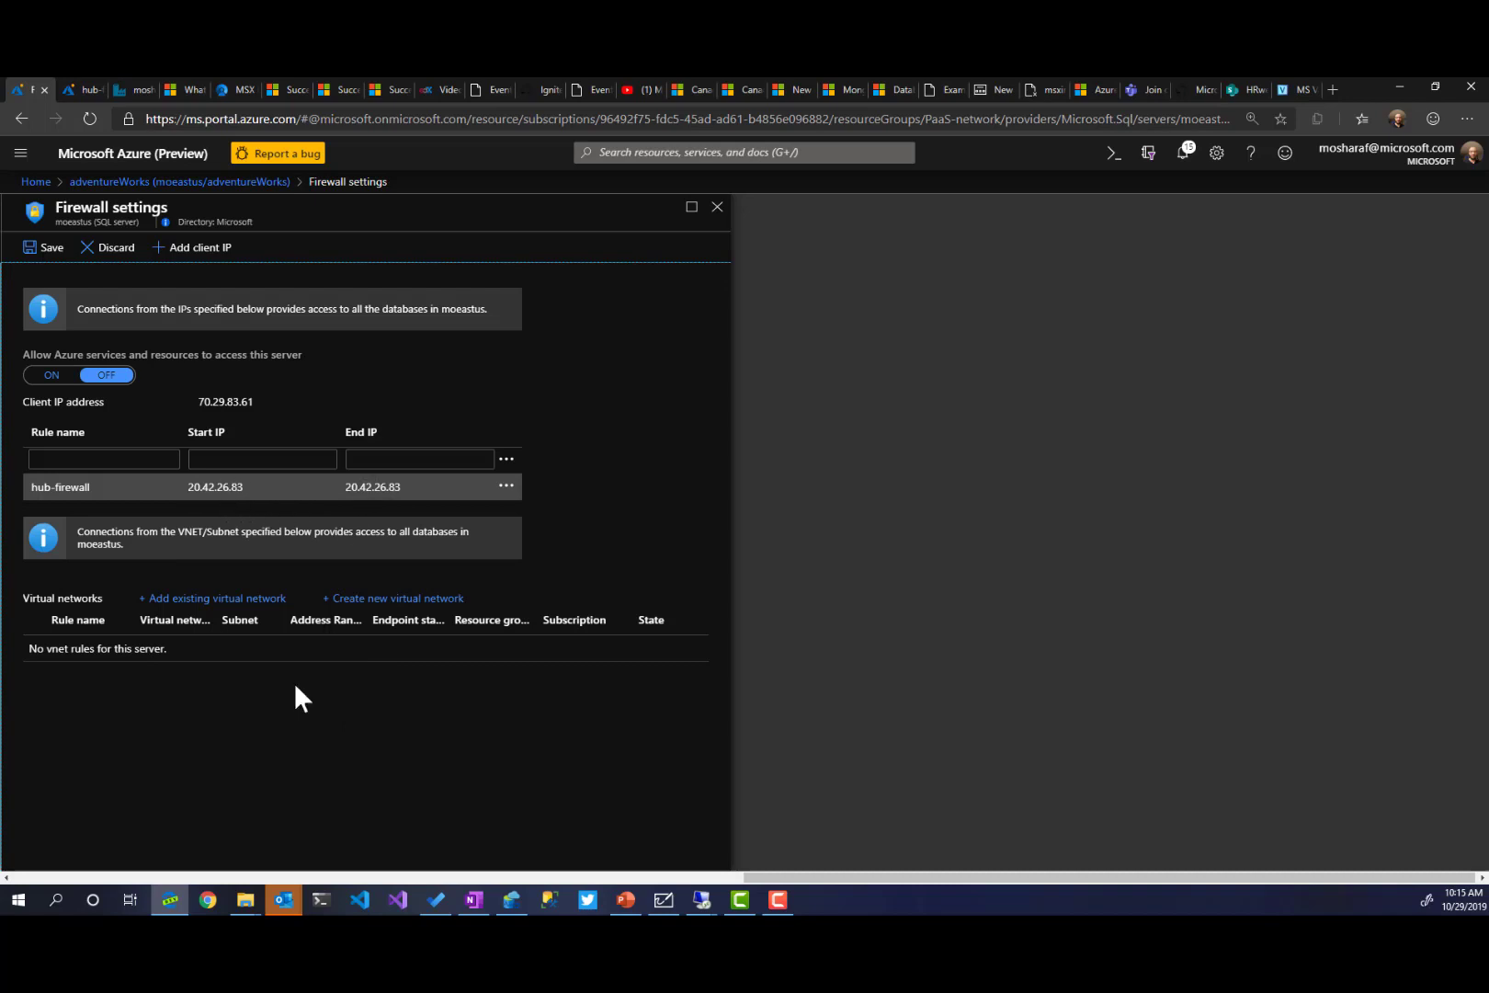
{"action": "left_click", "coordinate": [41, 247]}
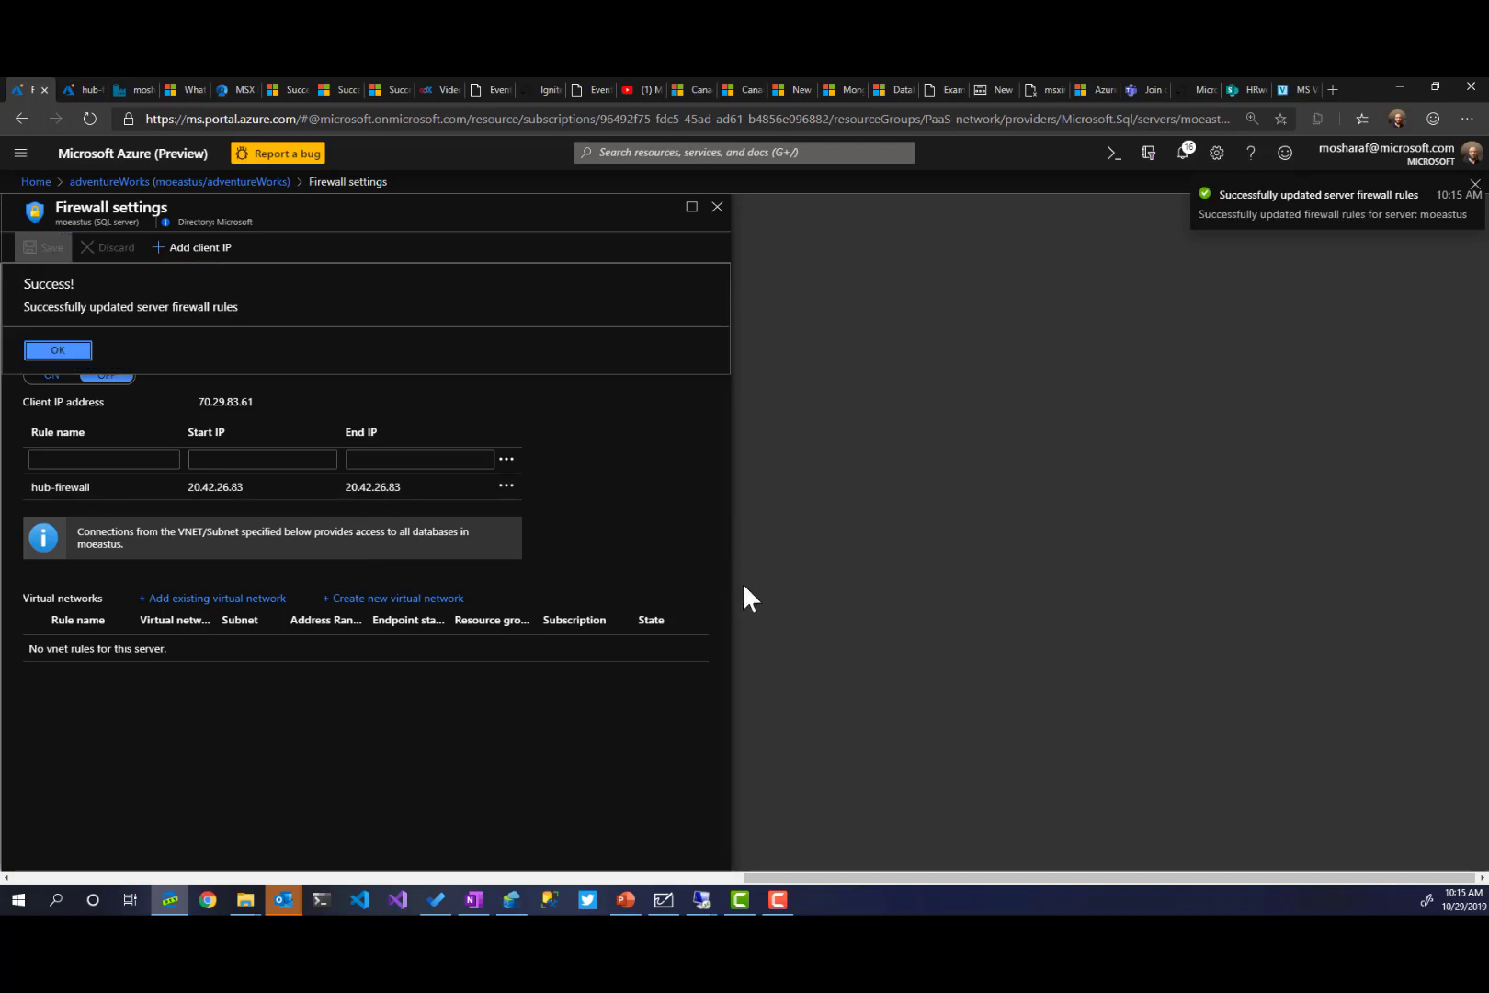
{"action": "key", "text": "Return"}
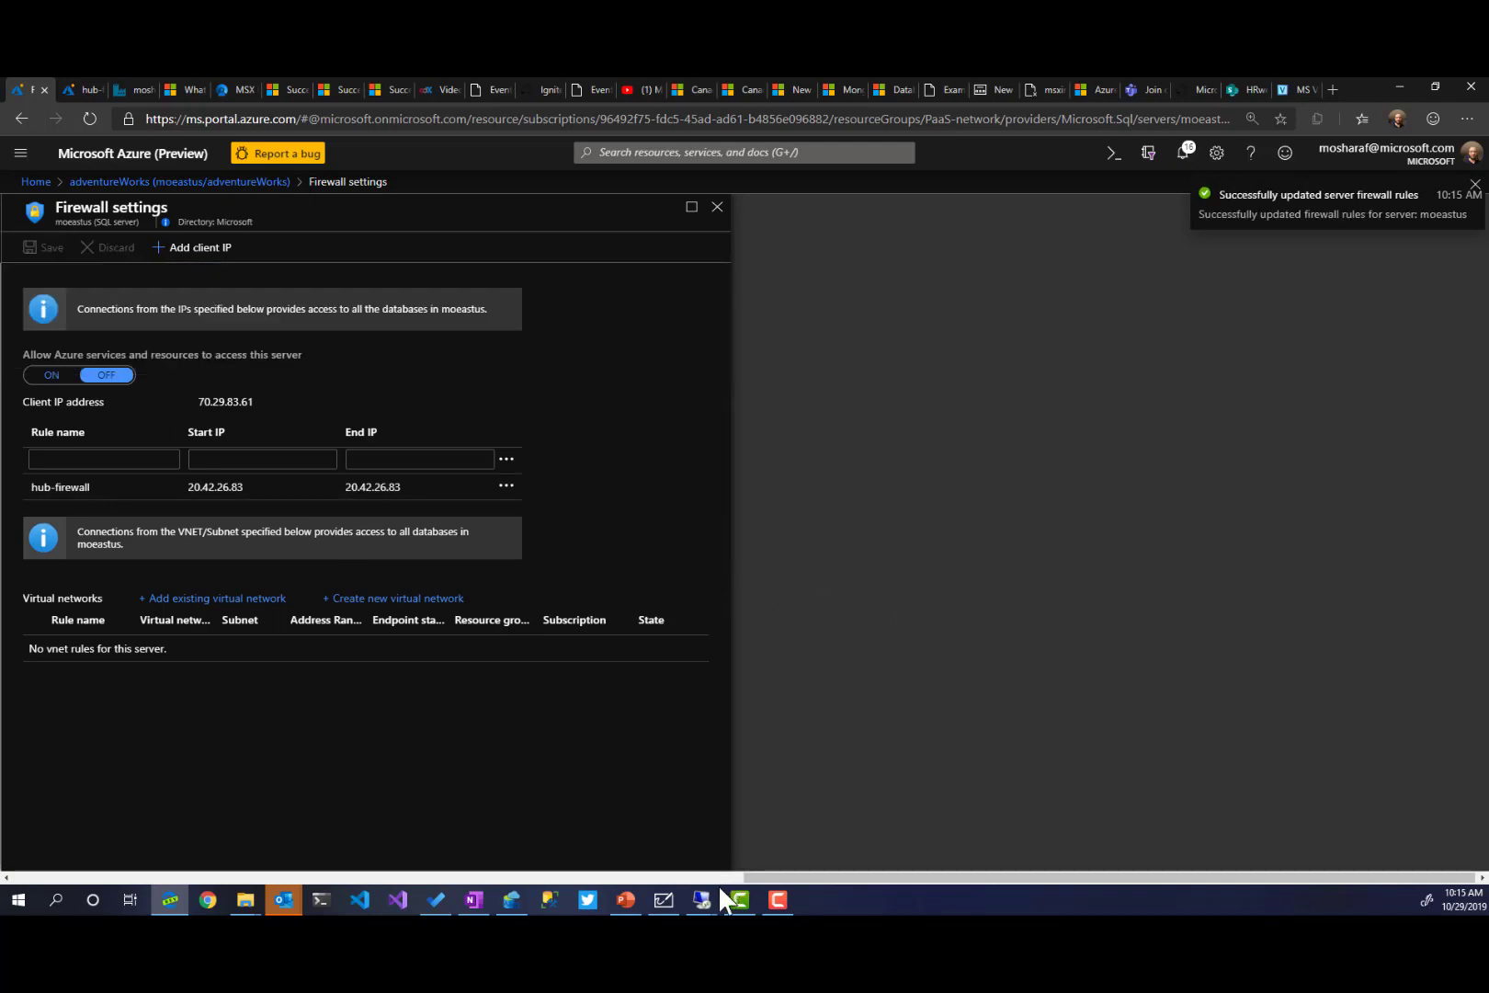
- Switch to the hub VM's remote desktop session and create a new query on the moeastus.database.windows.net connection
{"action": "mouse_move", "coordinate": [703, 899]}
{"action": "left_click", "coordinate": [796, 839]}
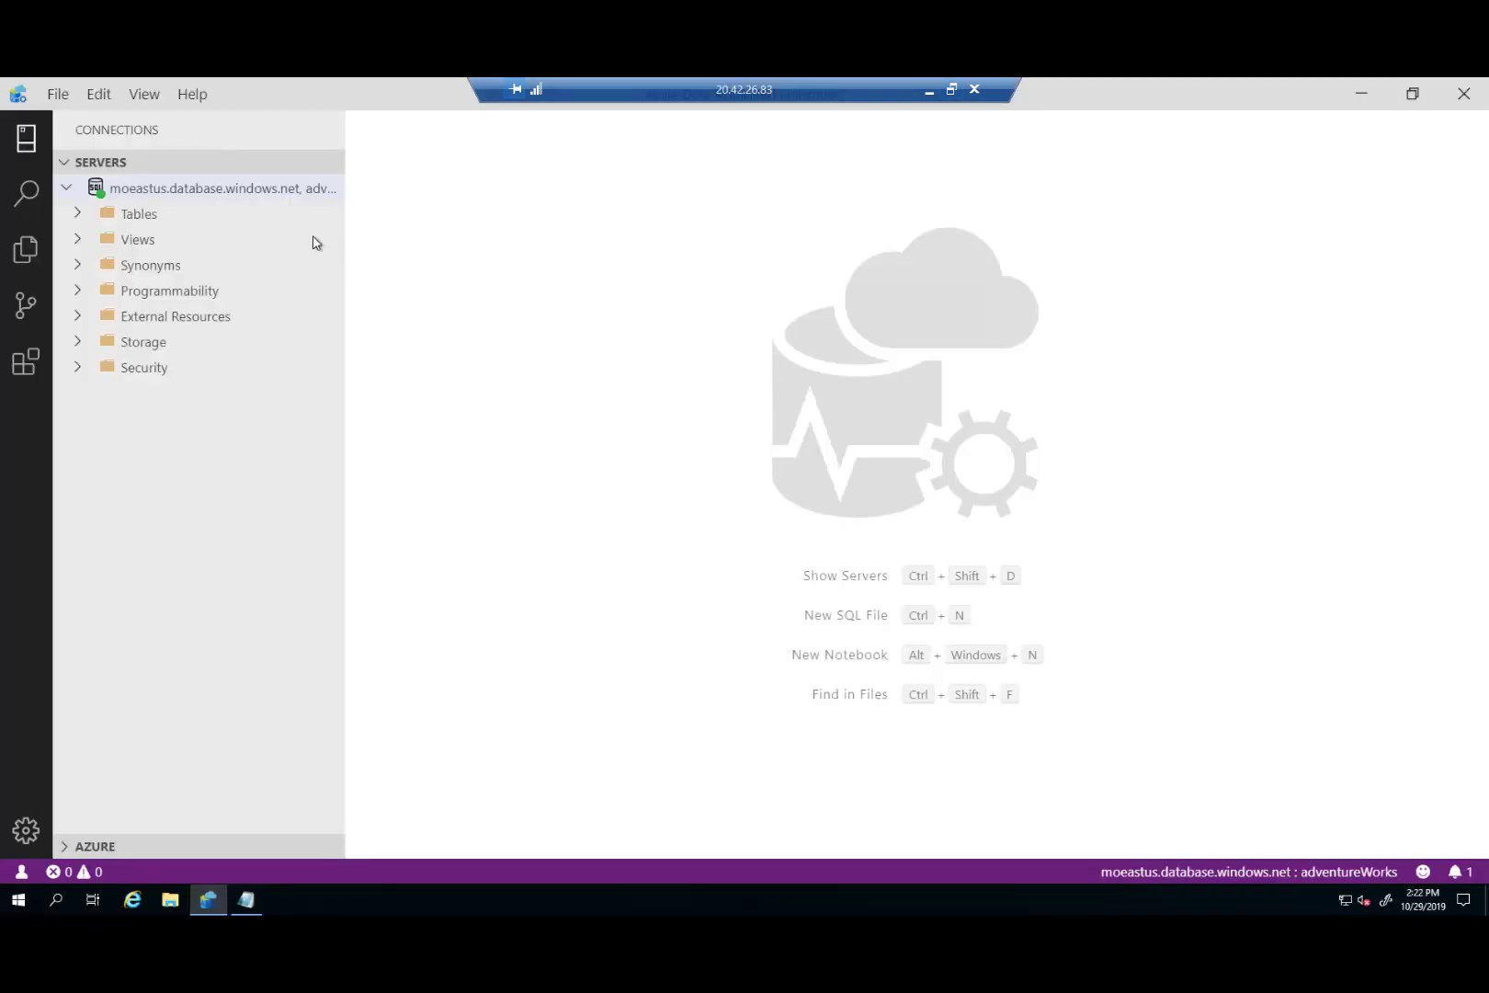
{"action": "right_click", "coordinate": [265, 192]}
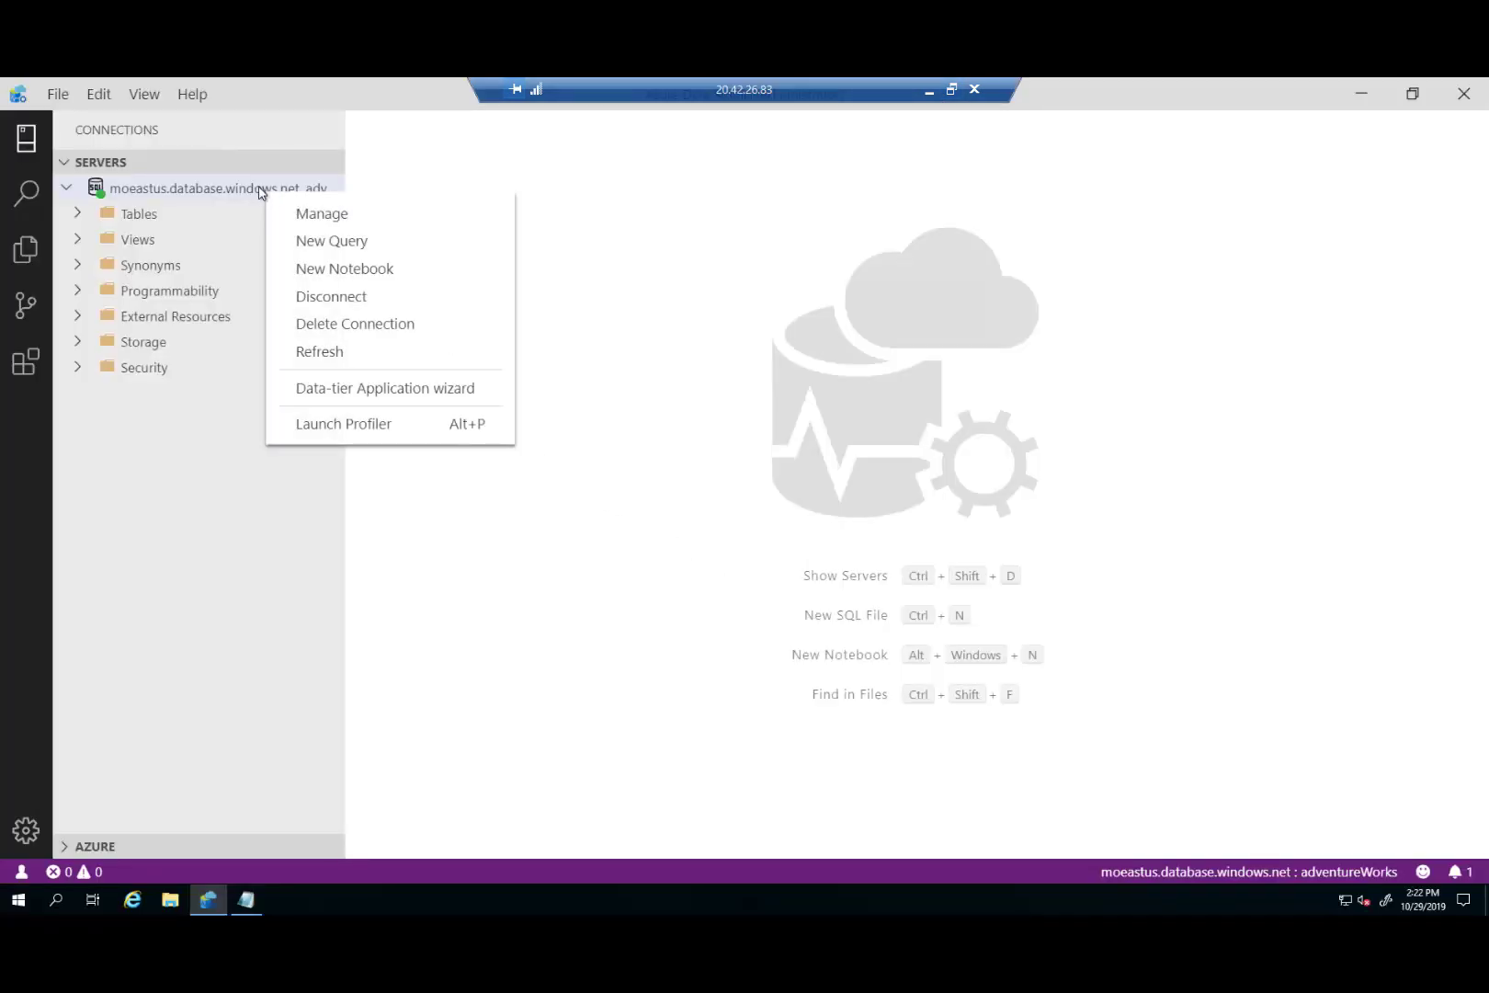
{"action": "left_click", "coordinate": [387, 255]}
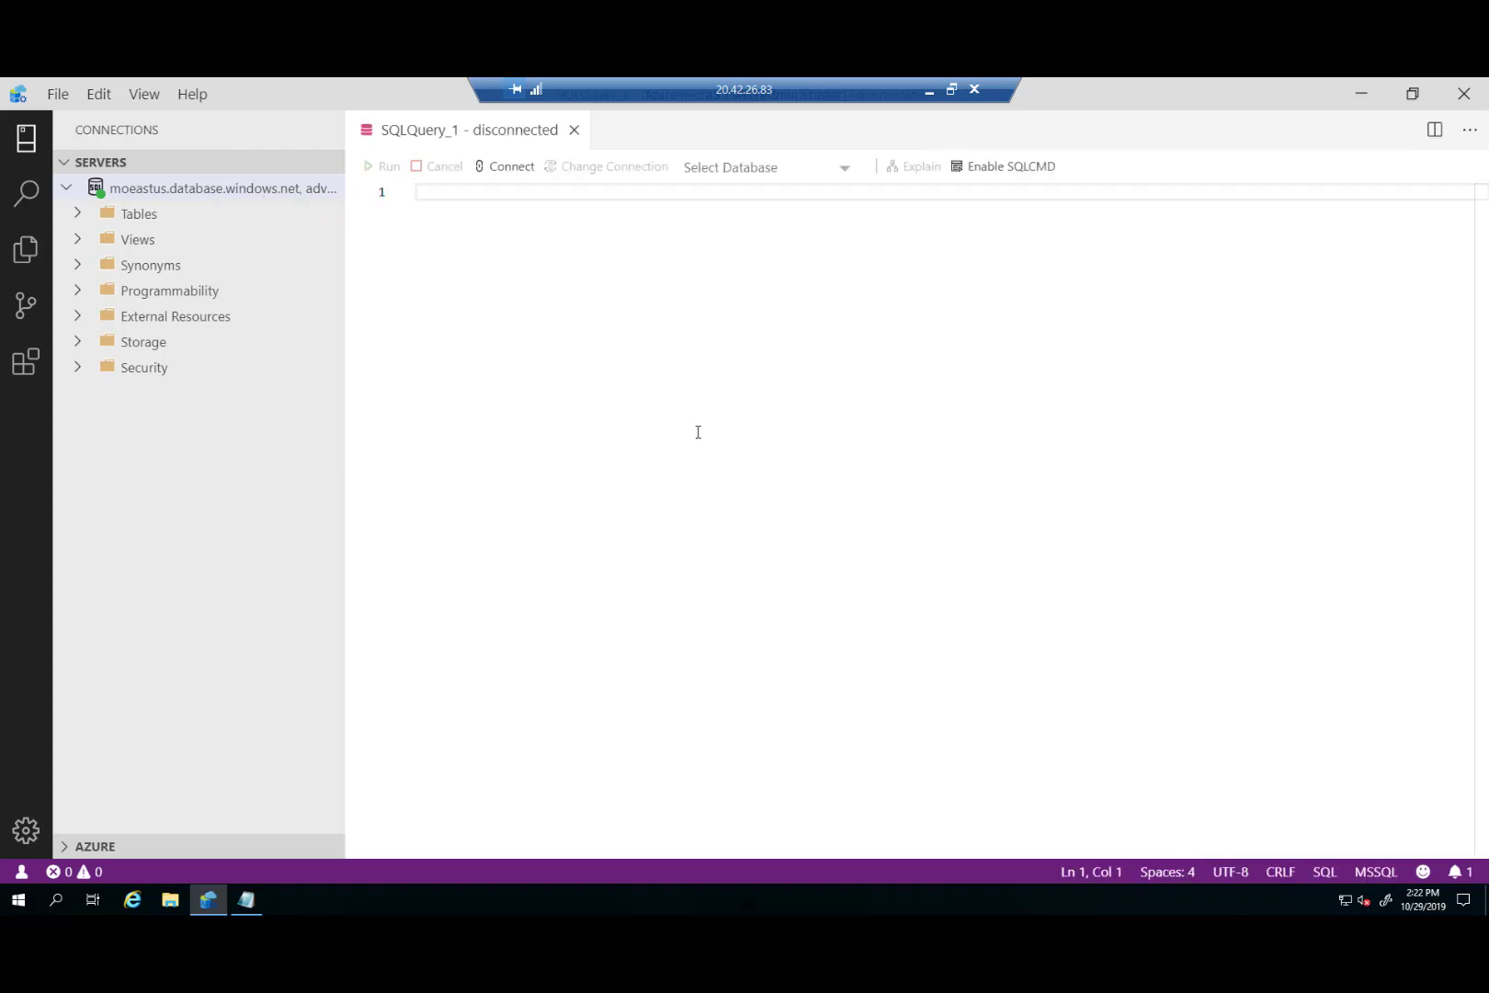
- Enter whoisconnected; on line 3 of the query and run it against adventureWorks
{"action": "key", "text": "Return"}
{"action": "key", "text": "Return"}
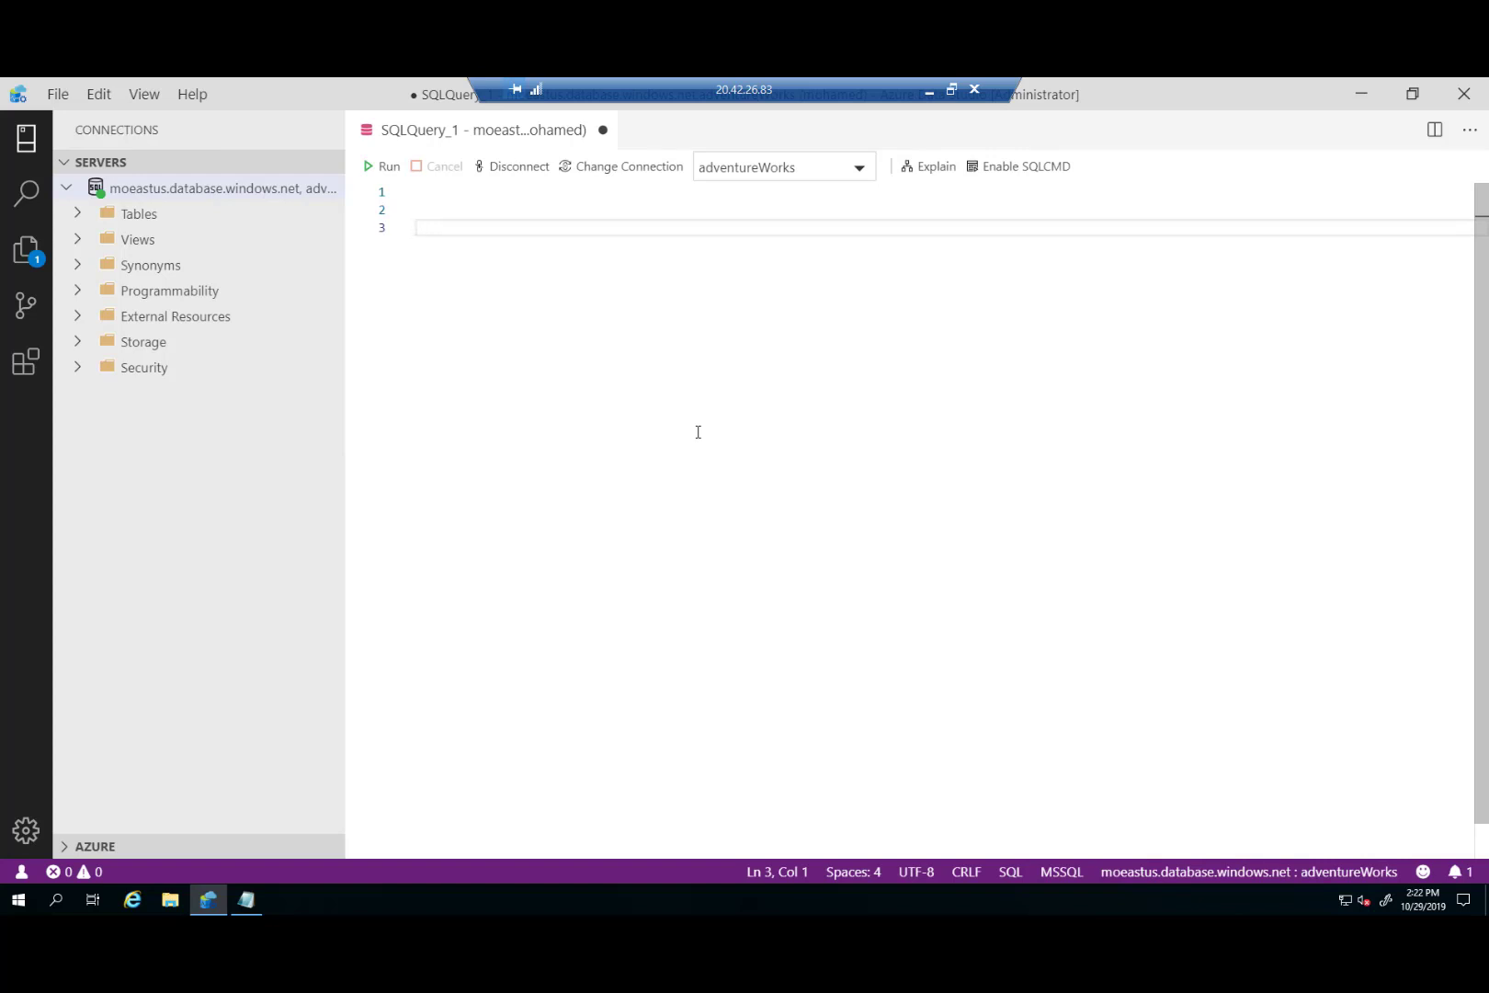
{"action": "type", "text": "whoisconnected;"}
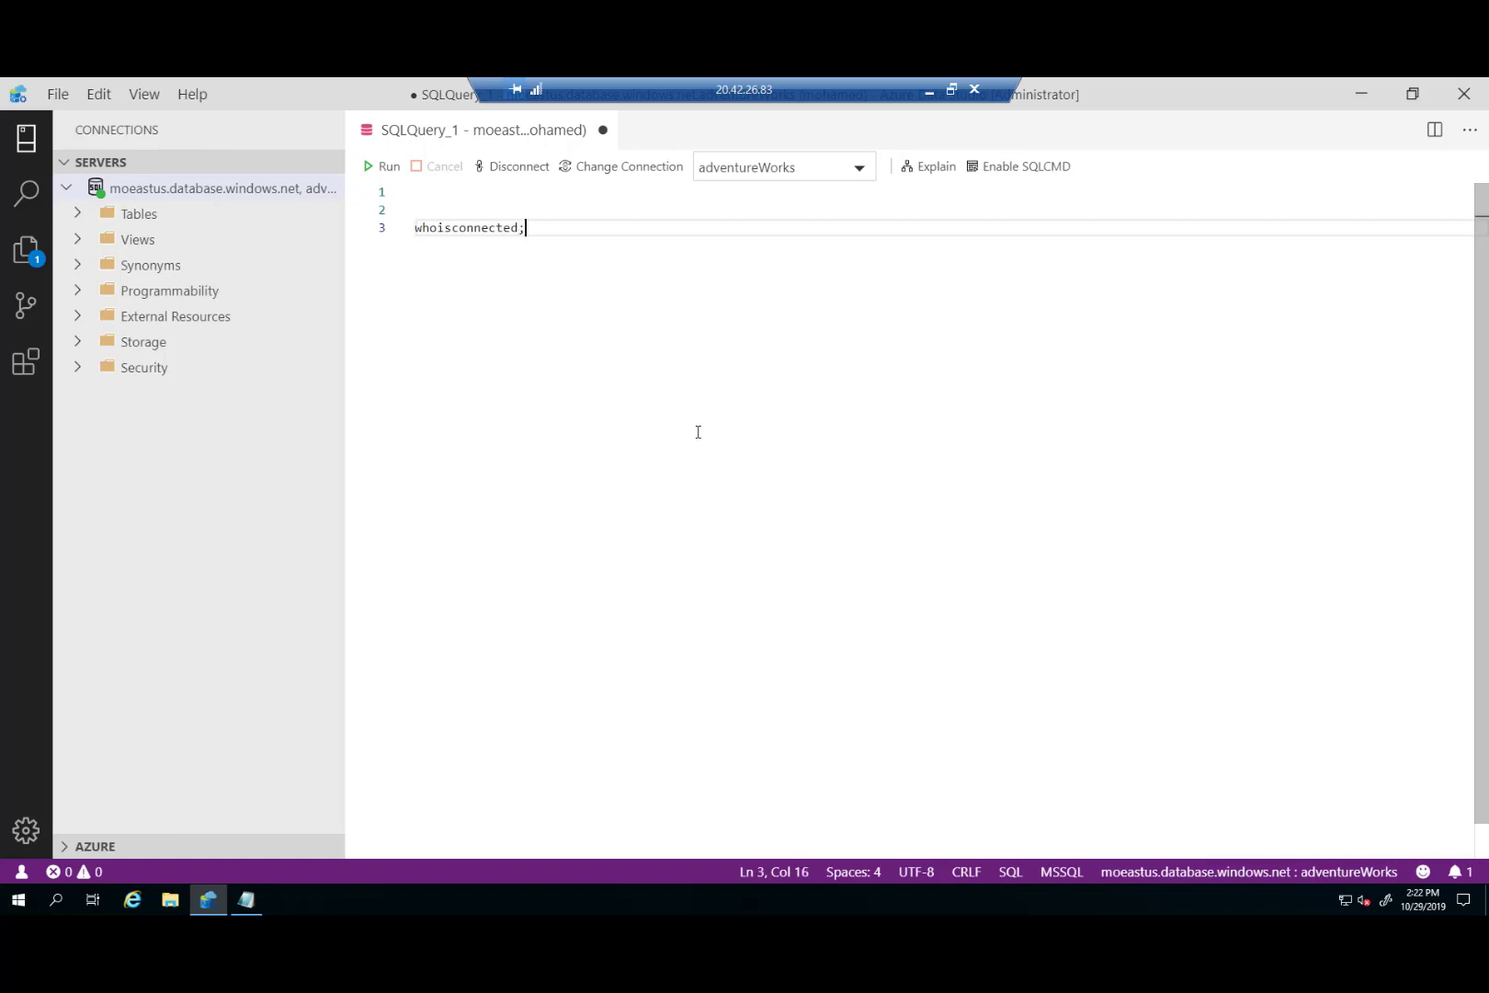
{"action": "key", "text": "F5"}
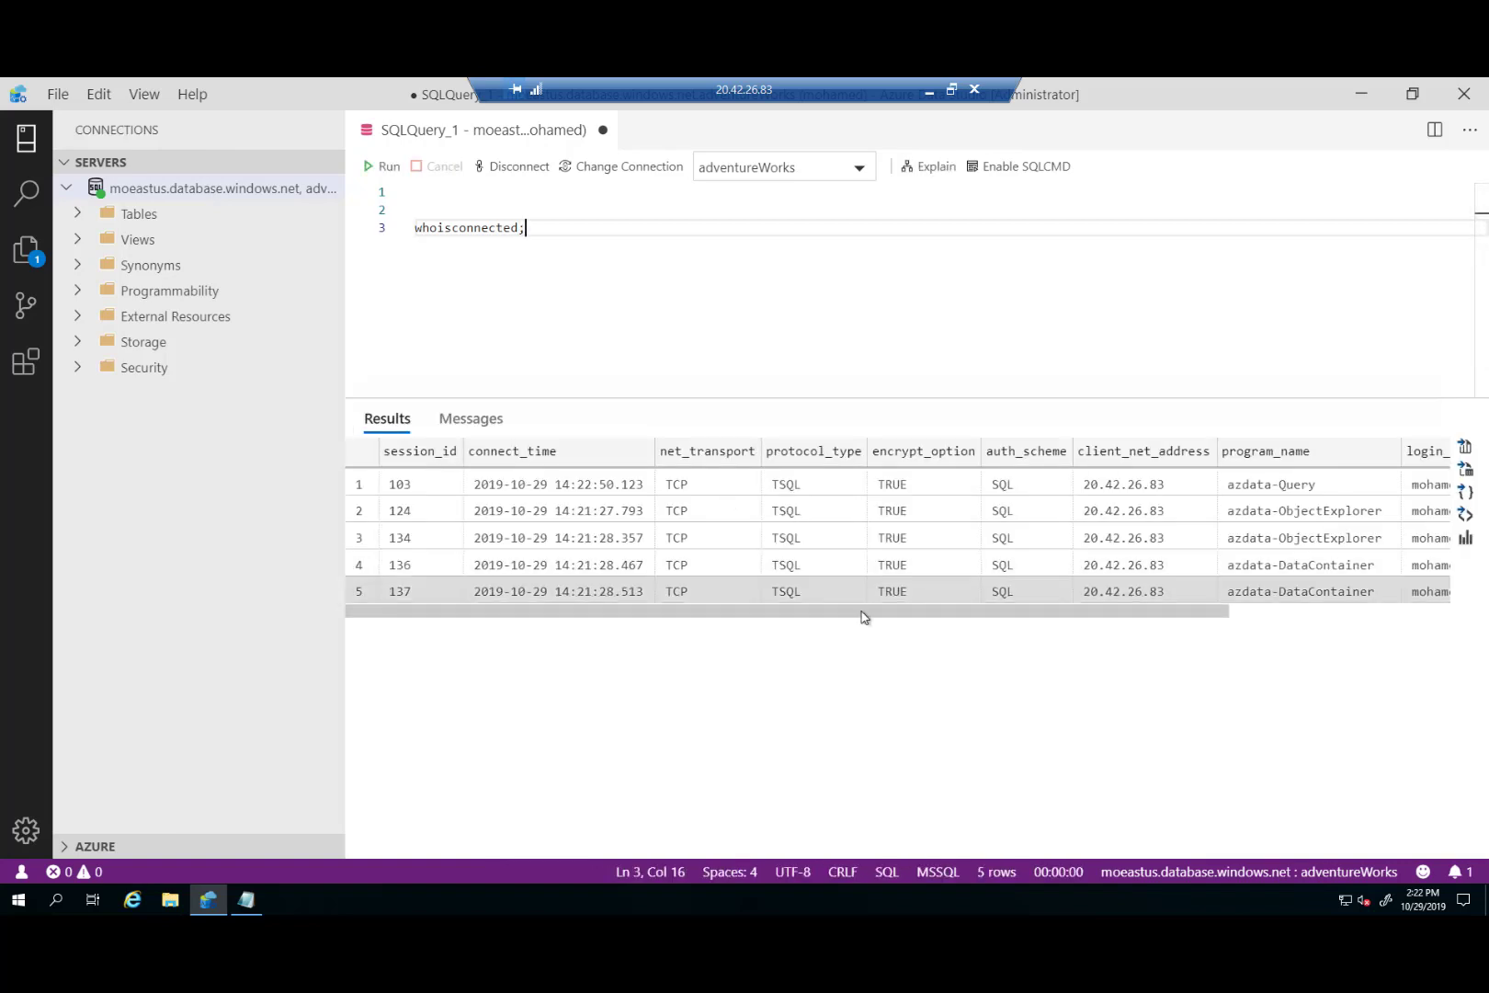
- Examine the query results, checking the client_net_address value of the azdata-Query session
{"action": "left_click_drag", "start_coordinate": [906, 613], "coordinate": [1107, 609]}
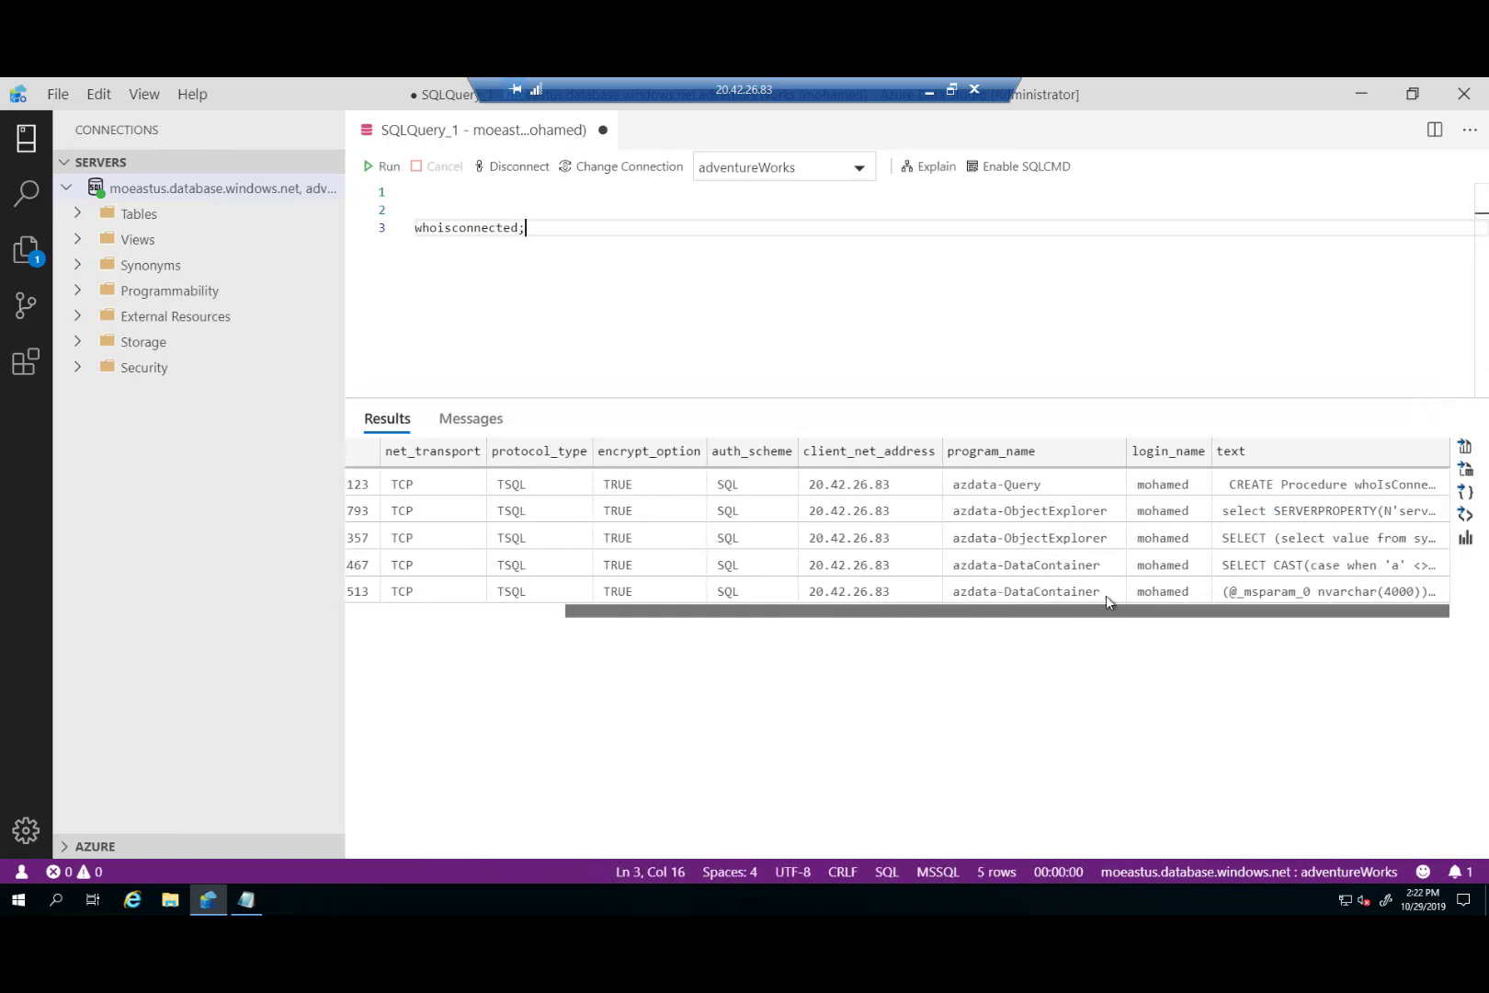
{"action": "left_click", "coordinate": [907, 493]}
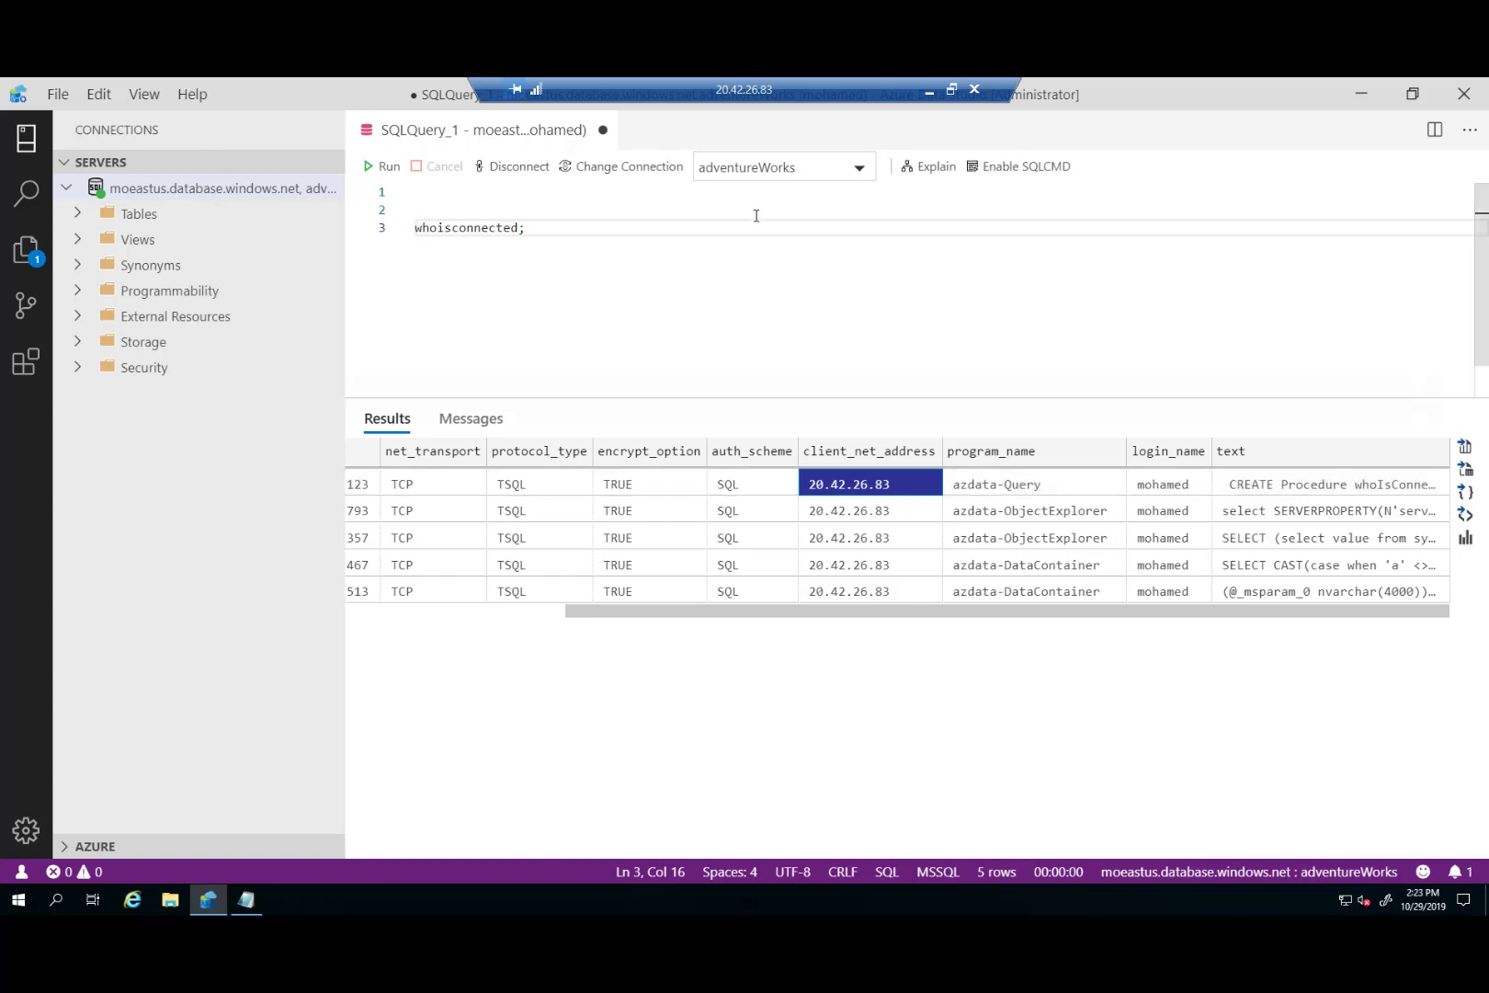
{"action": "left_click", "coordinate": [422, 227]}
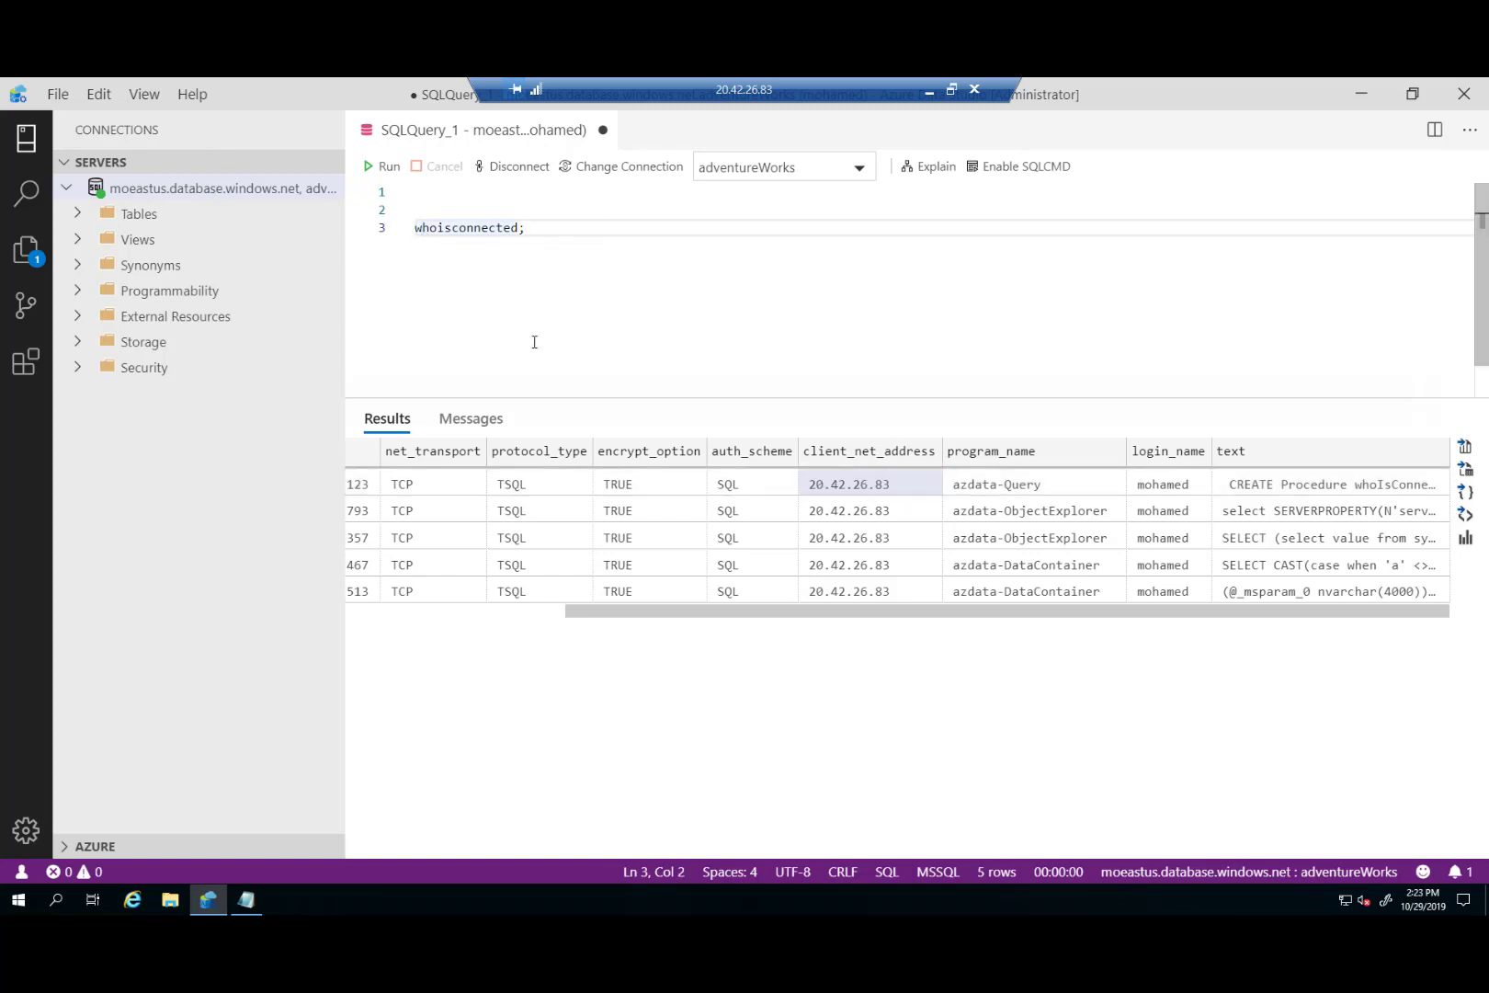